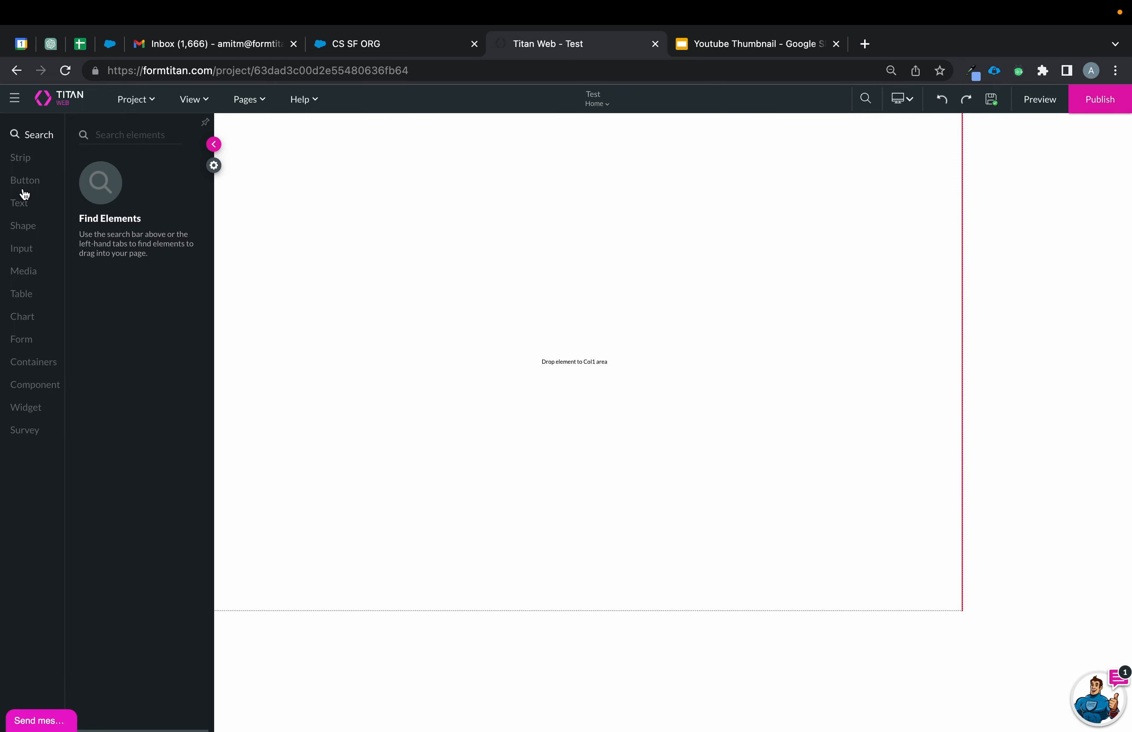
Place a text input field centred about 90 px below the page's upper edge and duplicate it directly underneath
{"action": "left_click", "coordinate": [778, 358]}
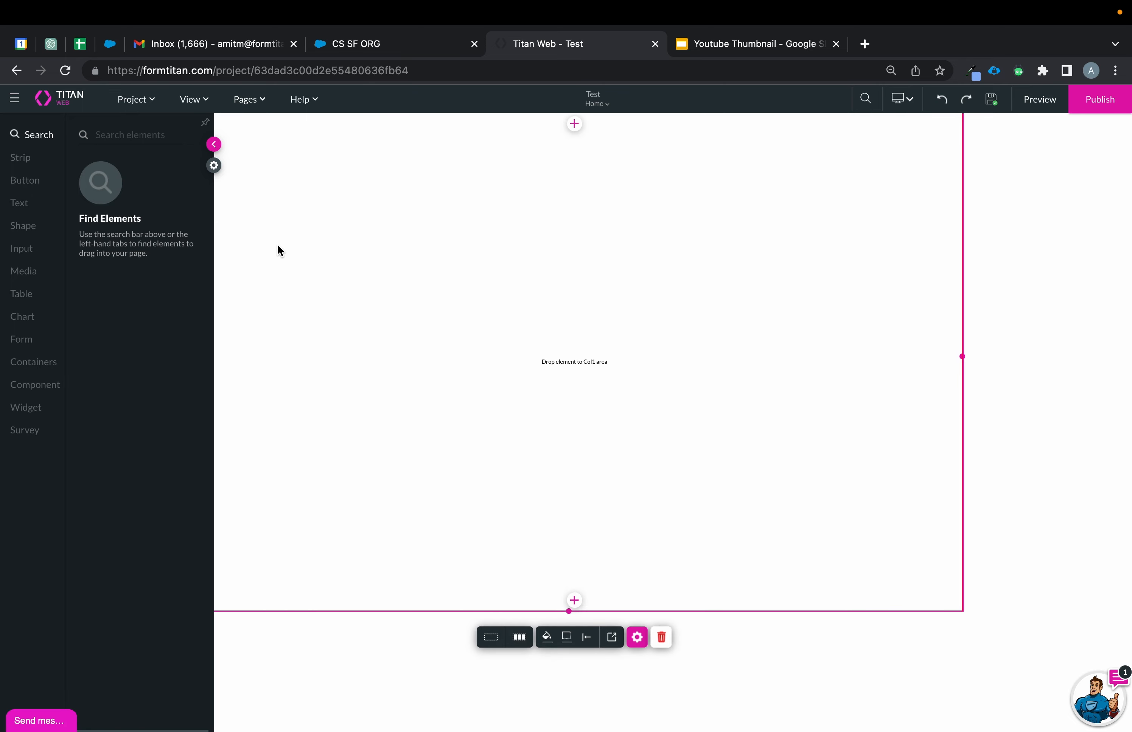
{"action": "left_click", "coordinate": [24, 253]}
{"action": "left_click_drag", "start_coordinate": [138, 188], "coordinate": [571, 180]}
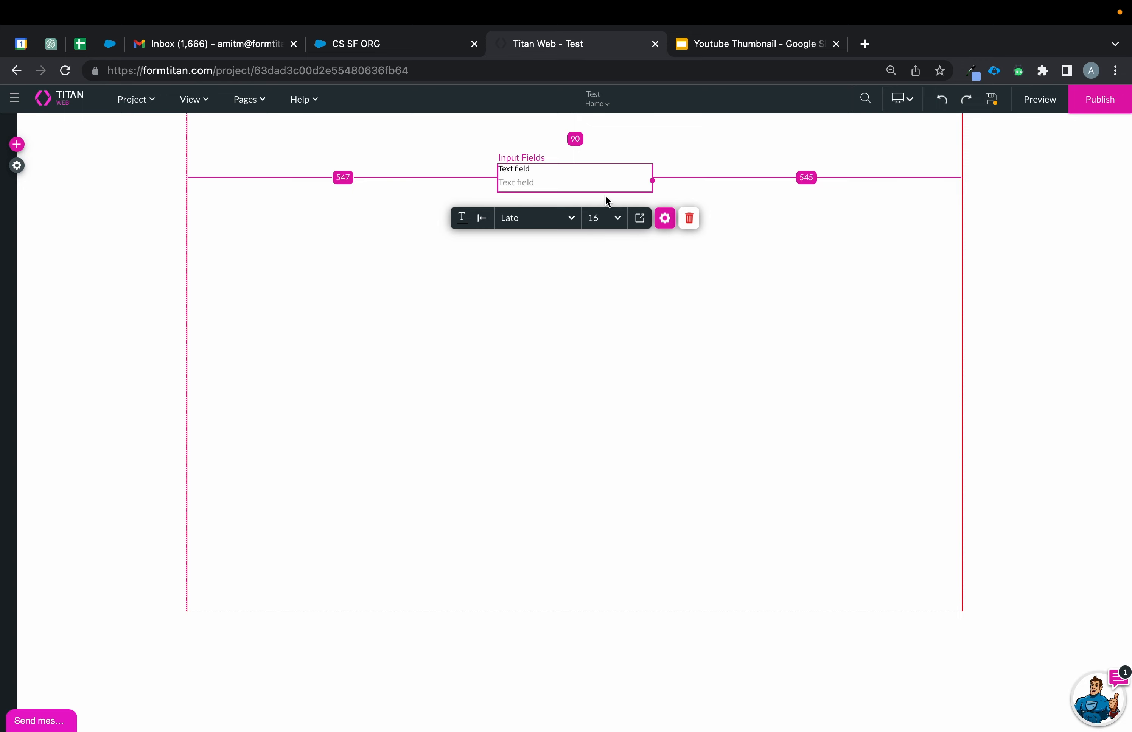
{"action": "left_click_drag", "start_coordinate": [599, 185], "coordinate": [599, 229]}
Set the label of the upper text field to "First Name"
{"action": "left_click", "coordinate": [666, 219]}
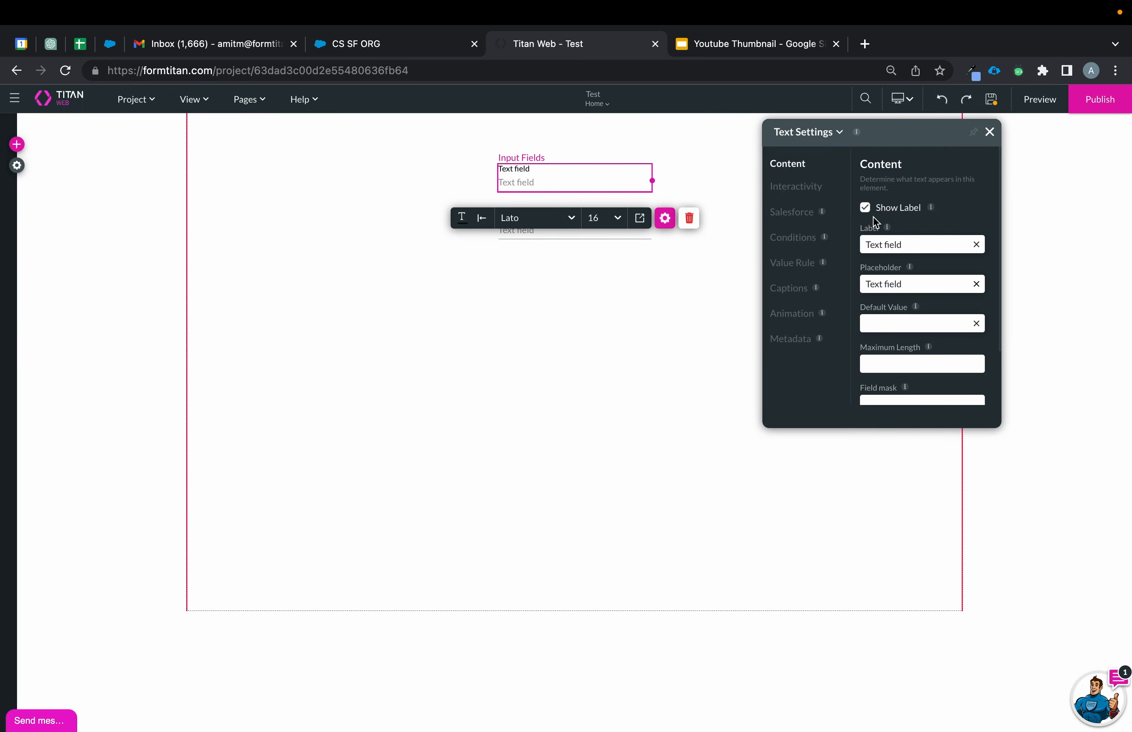
{"action": "triple_click", "coordinate": [921, 242]}
{"action": "type", "text": "First"}
{"action": "key", "text": "BackSpace"}
{"action": "key", "text": "BackSpace"}
{"action": "key", "text": "BackSpace"}
{"action": "type", "text": "Name"}
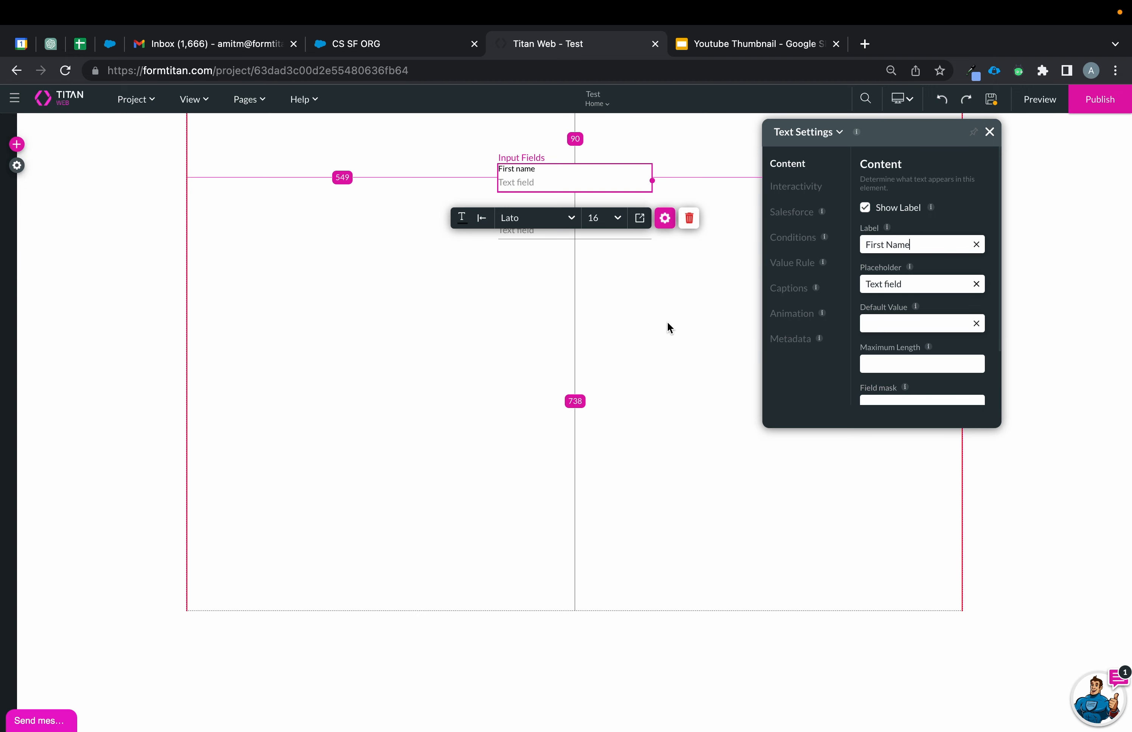
{"action": "left_click", "coordinate": [666, 322]}
Set the label of the lower text field to "Last name"
{"action": "left_click", "coordinate": [637, 218]}
{"action": "triple_click", "coordinate": [889, 242]}
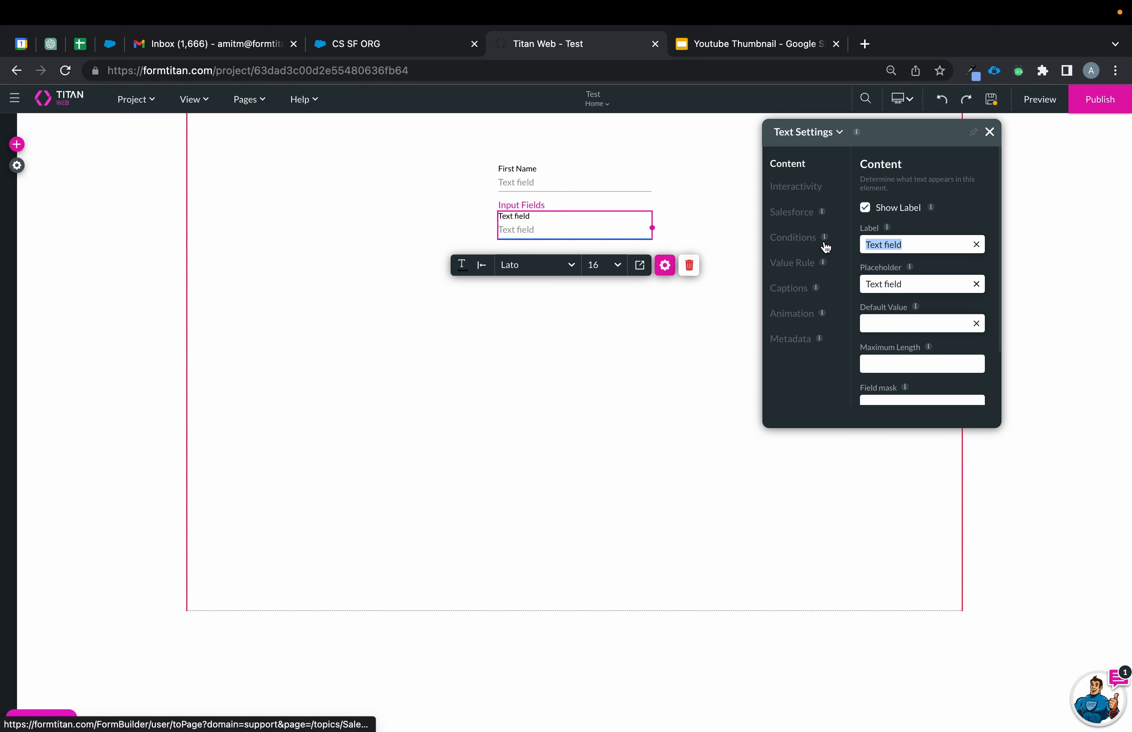
{"action": "type", "text": "Last name"}
{"action": "left_click", "coordinate": [725, 331]}
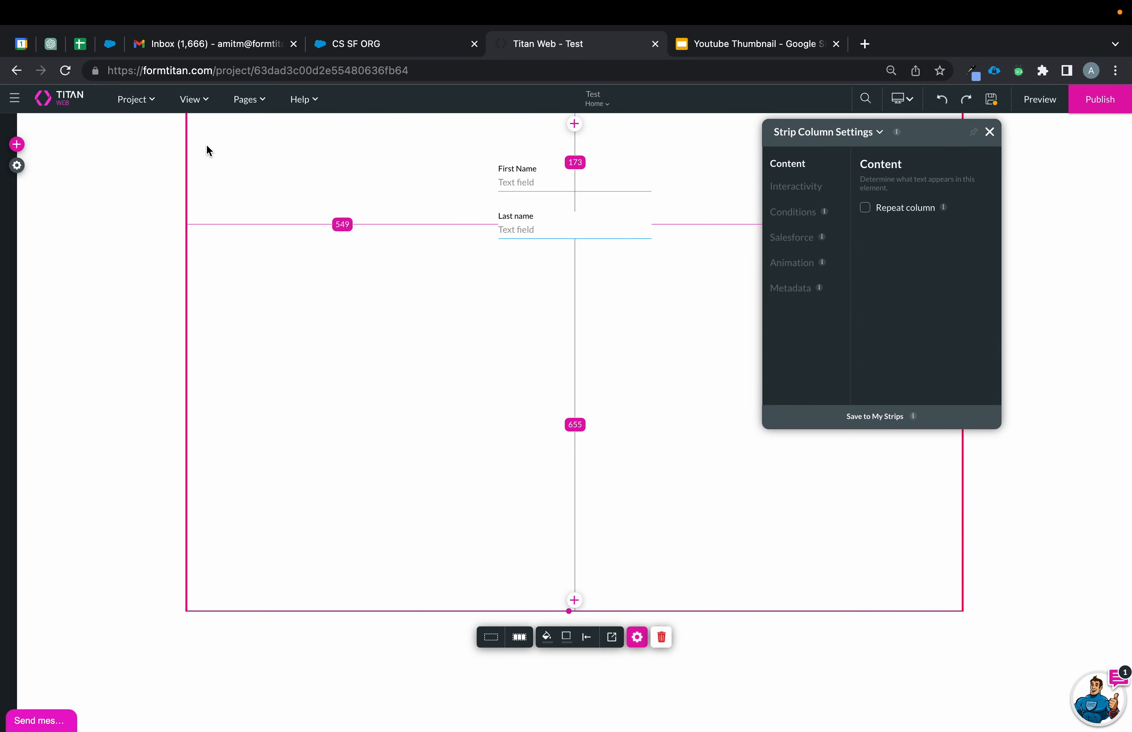
Add a textarea field below the Last name field and label it "Fruits"
{"action": "left_click", "coordinate": [16, 145]}
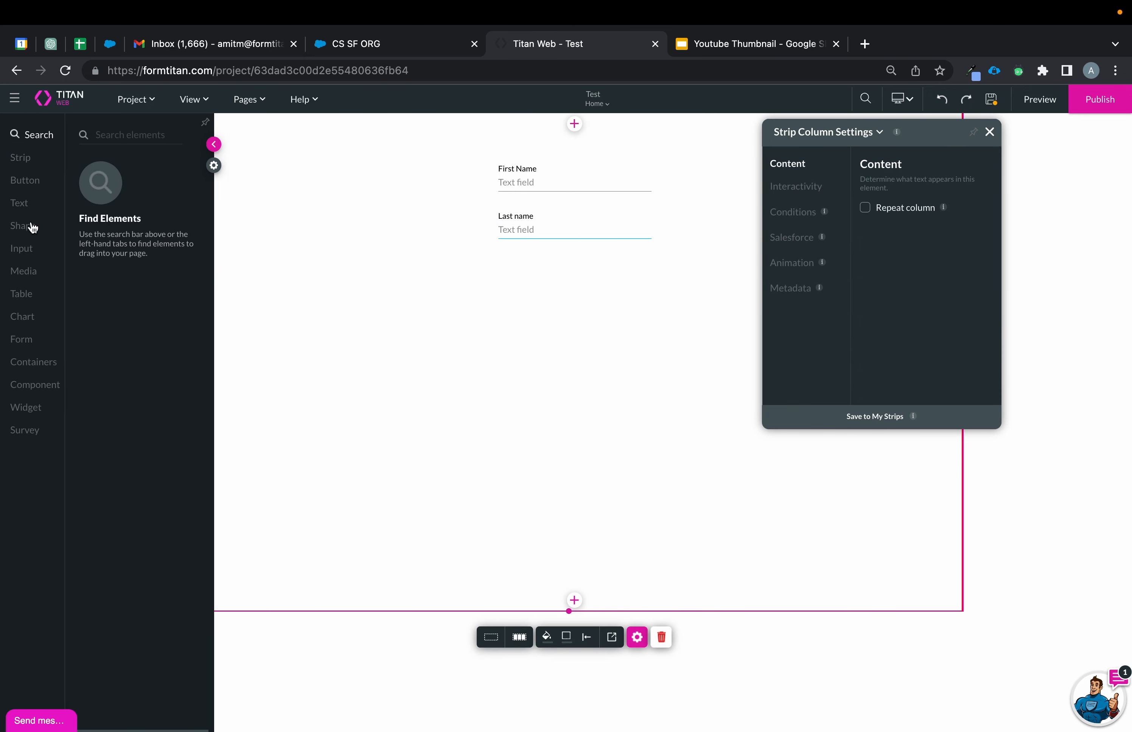
{"action": "left_click", "coordinate": [23, 248]}
{"action": "left_click_drag", "start_coordinate": [162, 240], "coordinate": [553, 281]}
{"action": "left_click_drag", "start_coordinate": [931, 244], "coordinate": [789, 242]}
{"action": "type", "text": "C"}
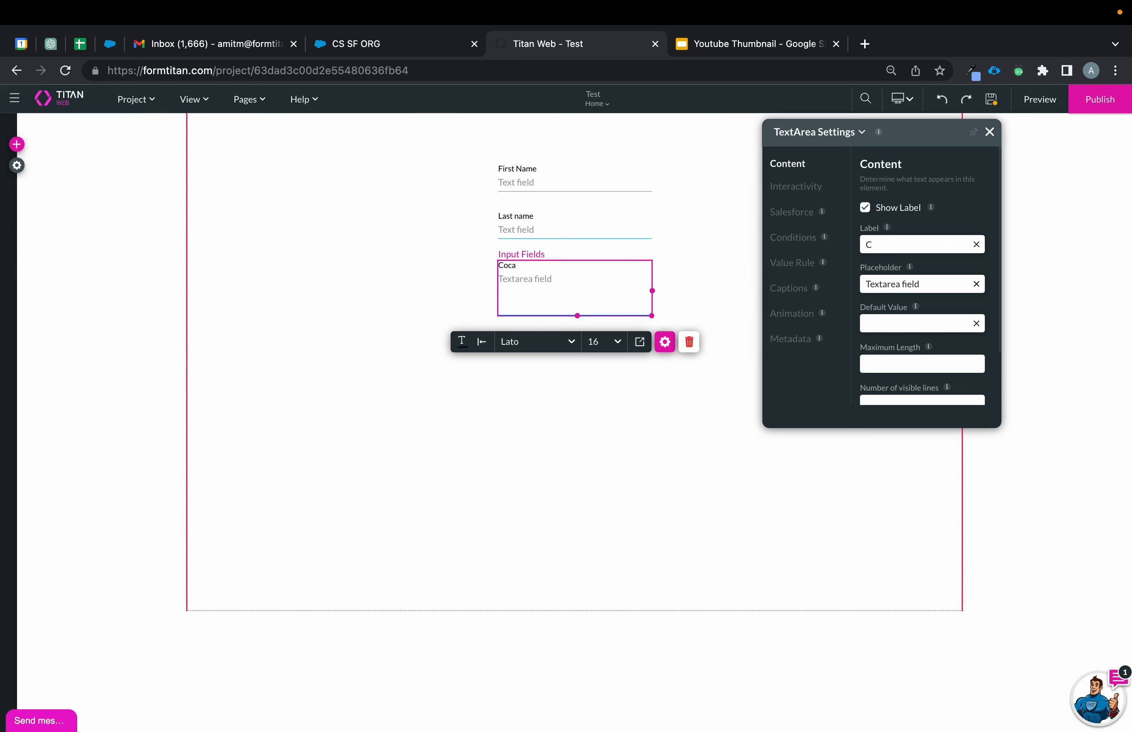
{"action": "key", "text": "BackSpace"}
{"action": "type", "text": "F"}
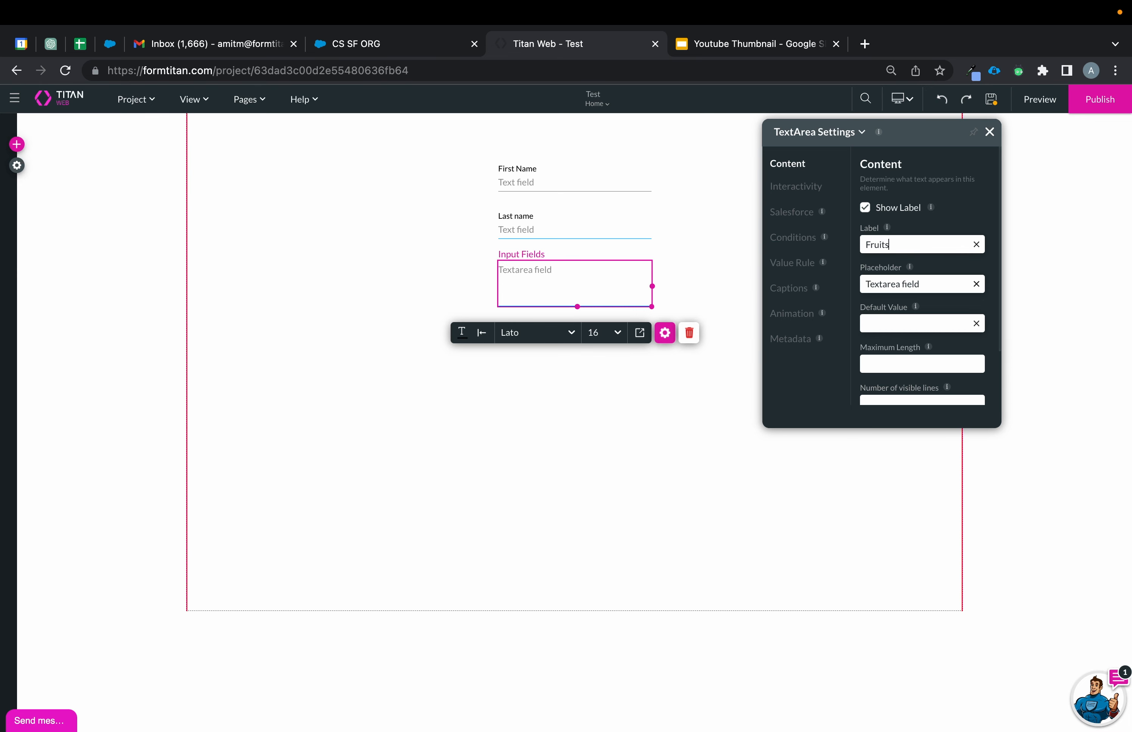
{"action": "type", "text": "ruits"}
{"action": "left_click", "coordinate": [550, 441]}
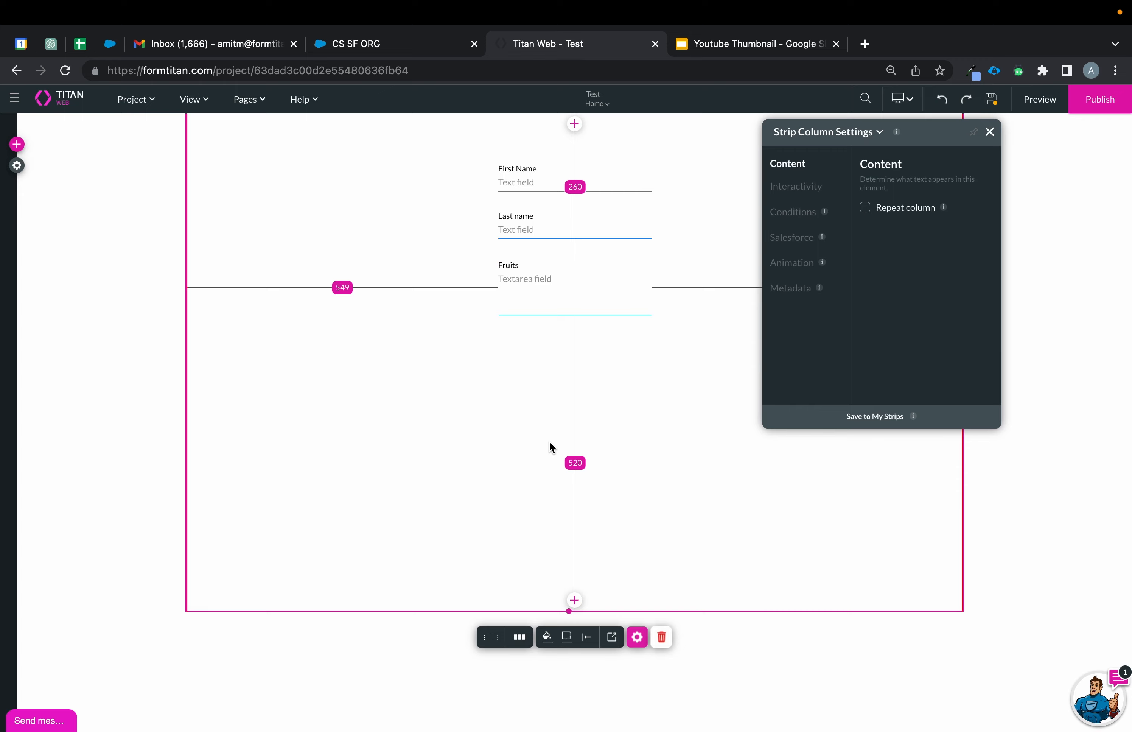
Add a button centred below the Fruits textarea and set its text to "Submit"
{"action": "left_click", "coordinate": [17, 144]}
{"action": "left_click", "coordinate": [24, 180]}
{"action": "left_click_drag", "start_coordinate": [129, 166], "coordinate": [605, 359]}
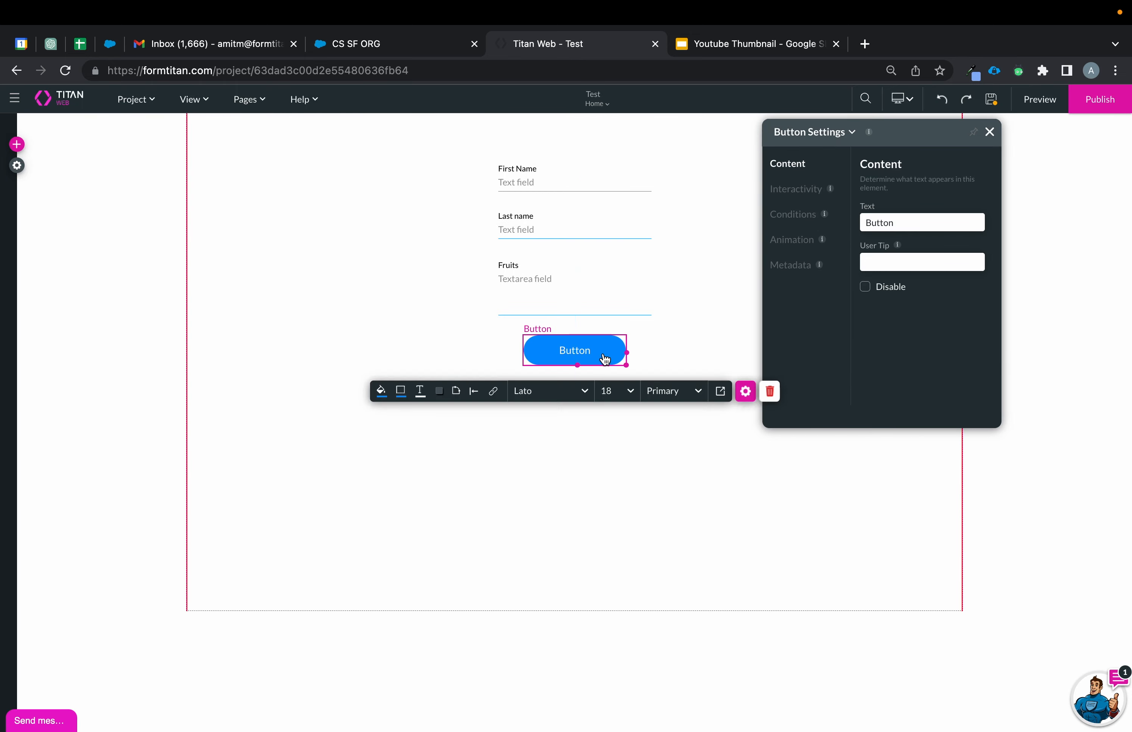
{"action": "double_click", "coordinate": [922, 222]}
{"action": "type", "text": "Submit"}
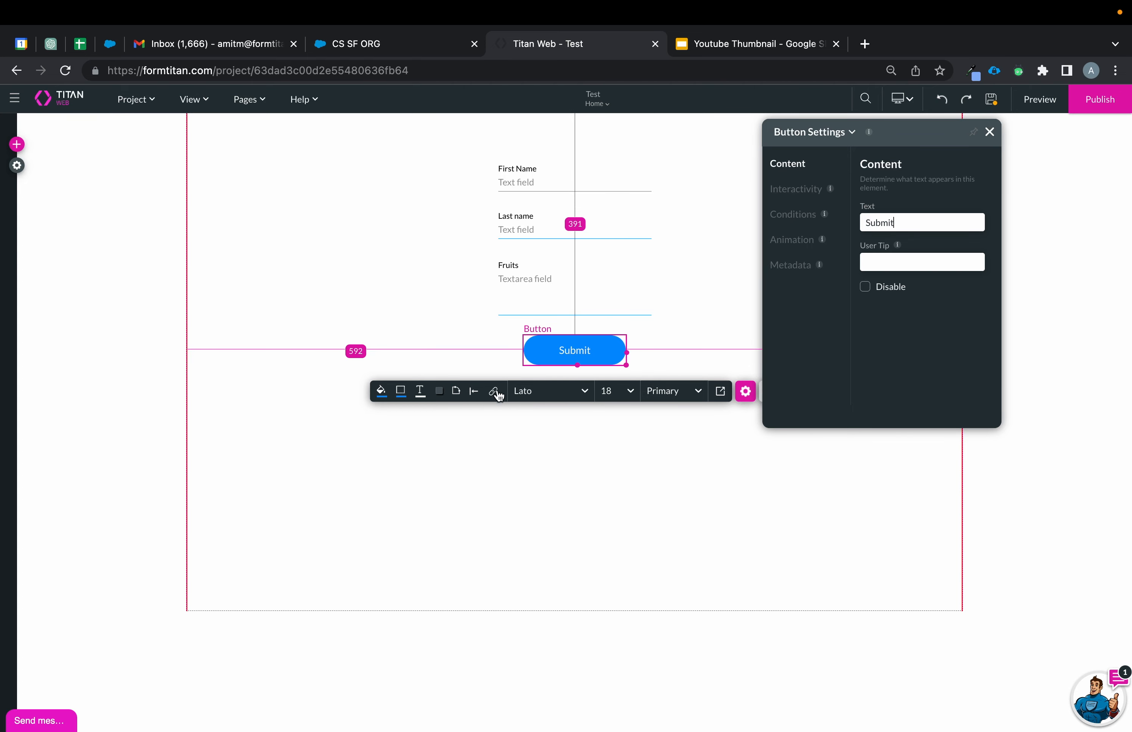
{"action": "left_click", "coordinate": [494, 391]}
{"action": "left_click", "coordinate": [206, 316]}
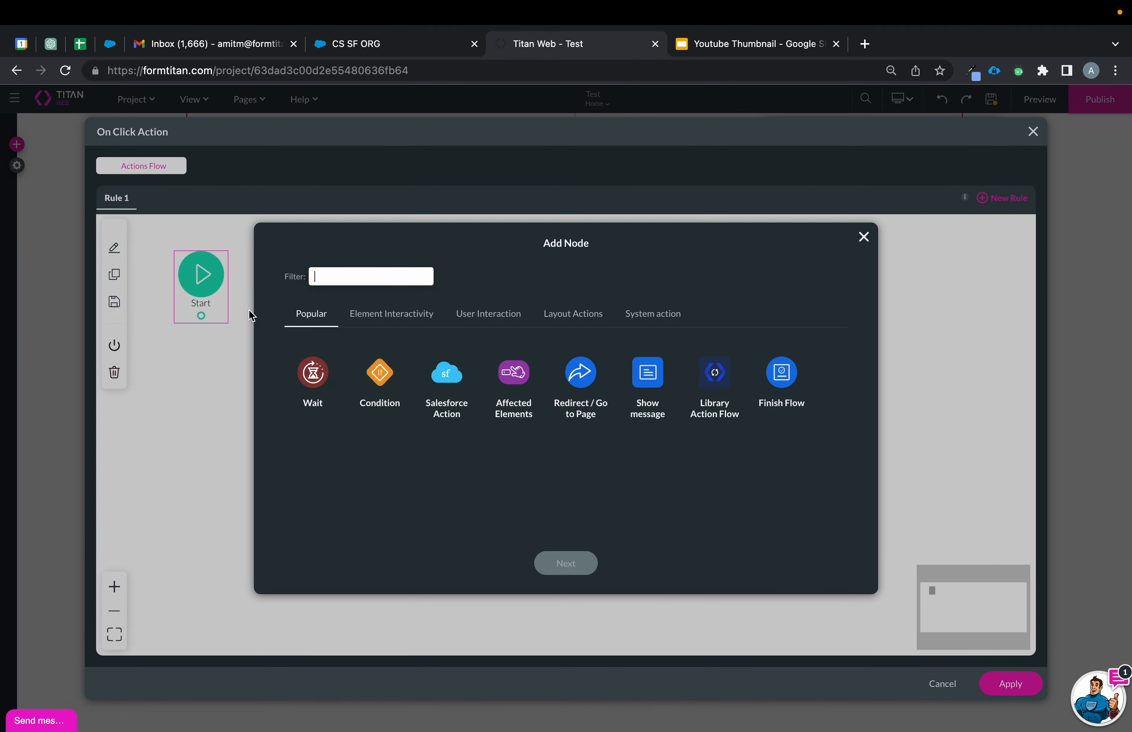
{"action": "left_click", "coordinate": [865, 236]}
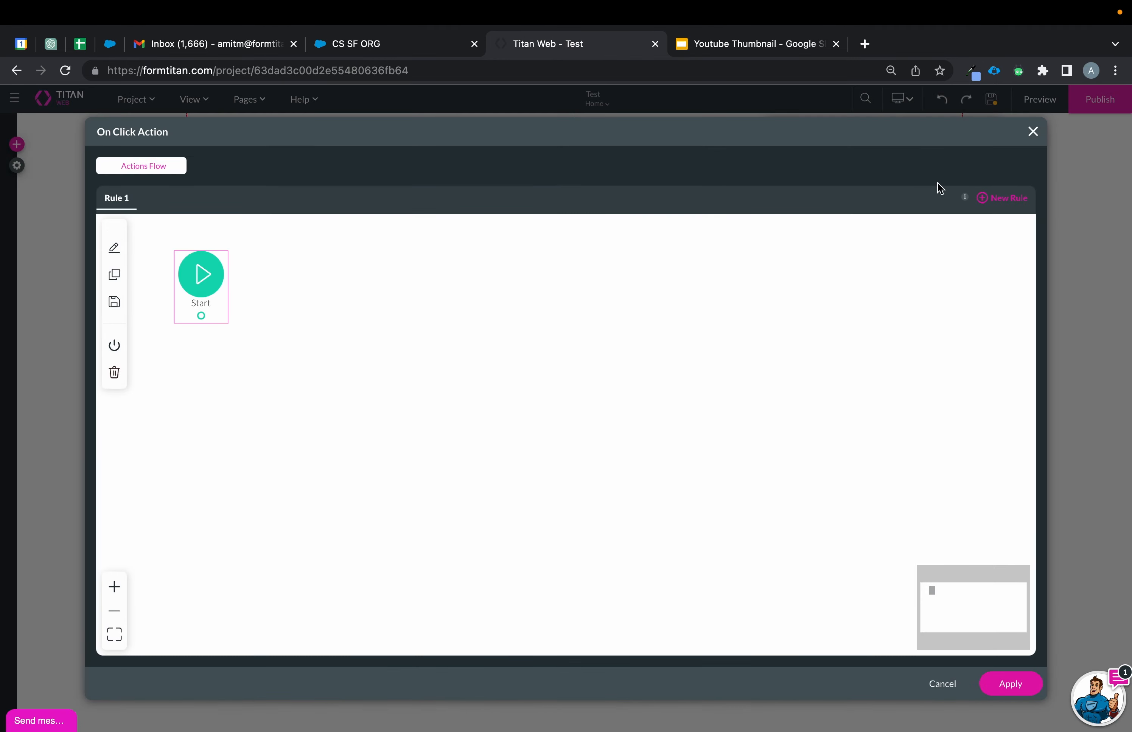
{"action": "left_click", "coordinate": [1034, 132]}
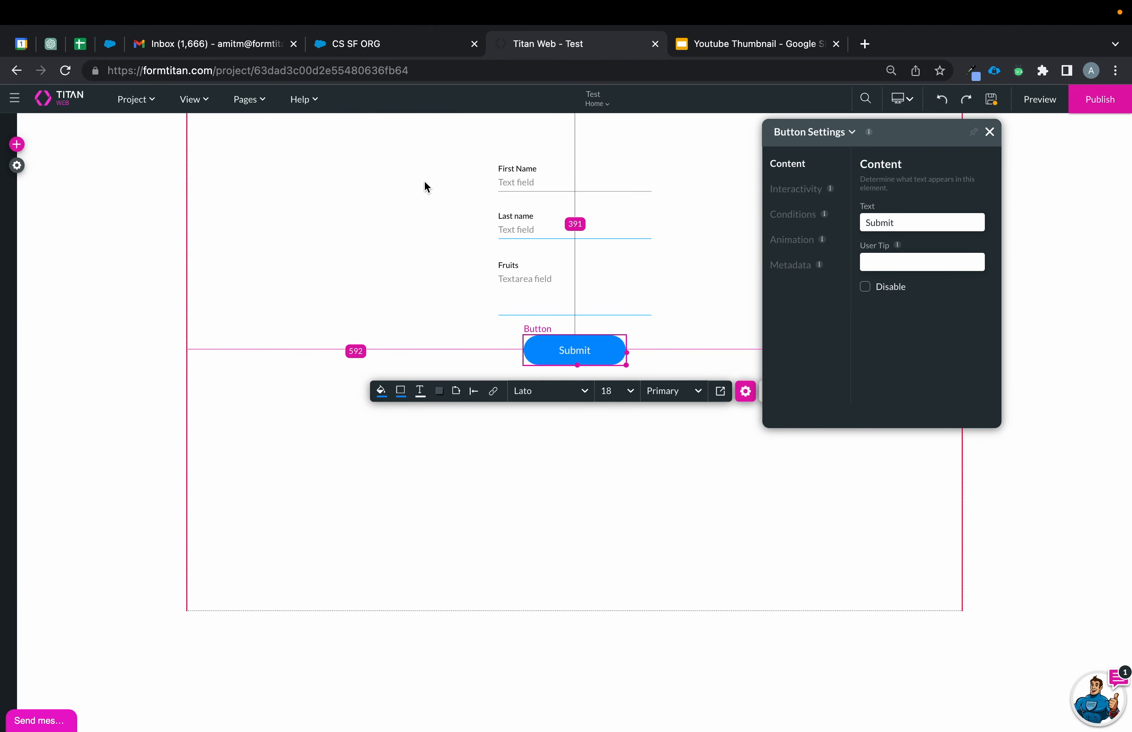
{"action": "left_click", "coordinate": [988, 137]}
Add a static variable named "p1cid" to the Home page's configured actions and apply it
{"action": "left_click", "coordinate": [256, 101]}
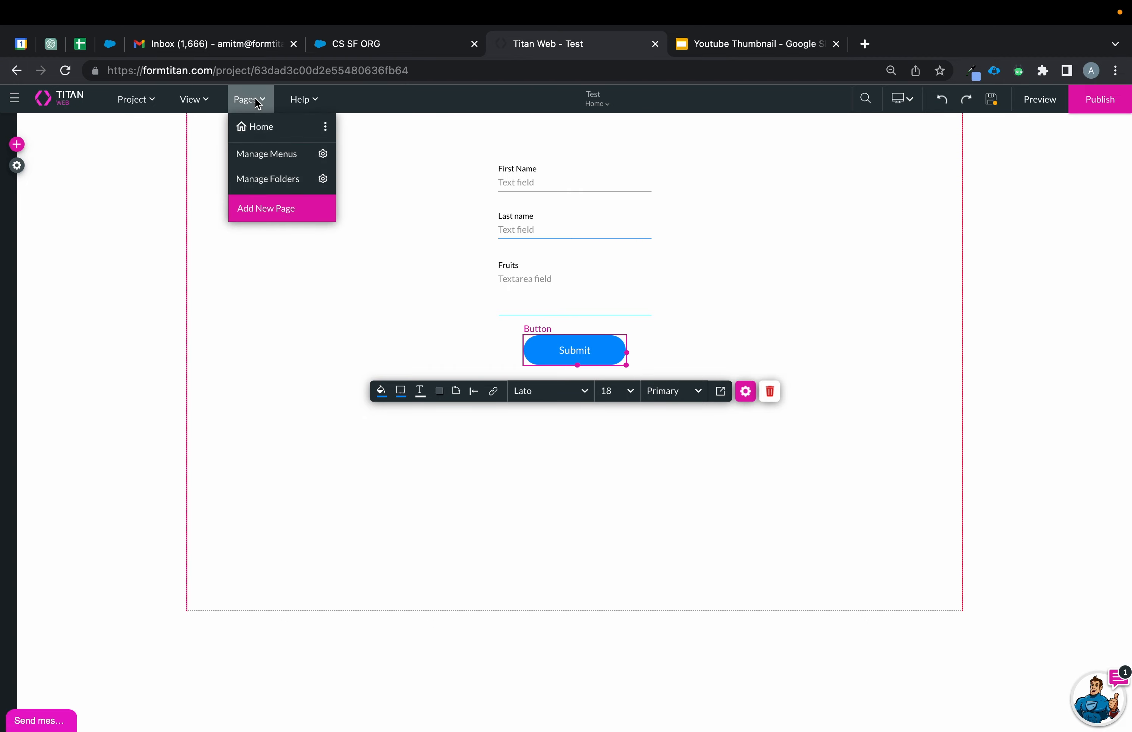
{"action": "left_click", "coordinate": [325, 126]}
{"action": "left_click", "coordinate": [440, 370]}
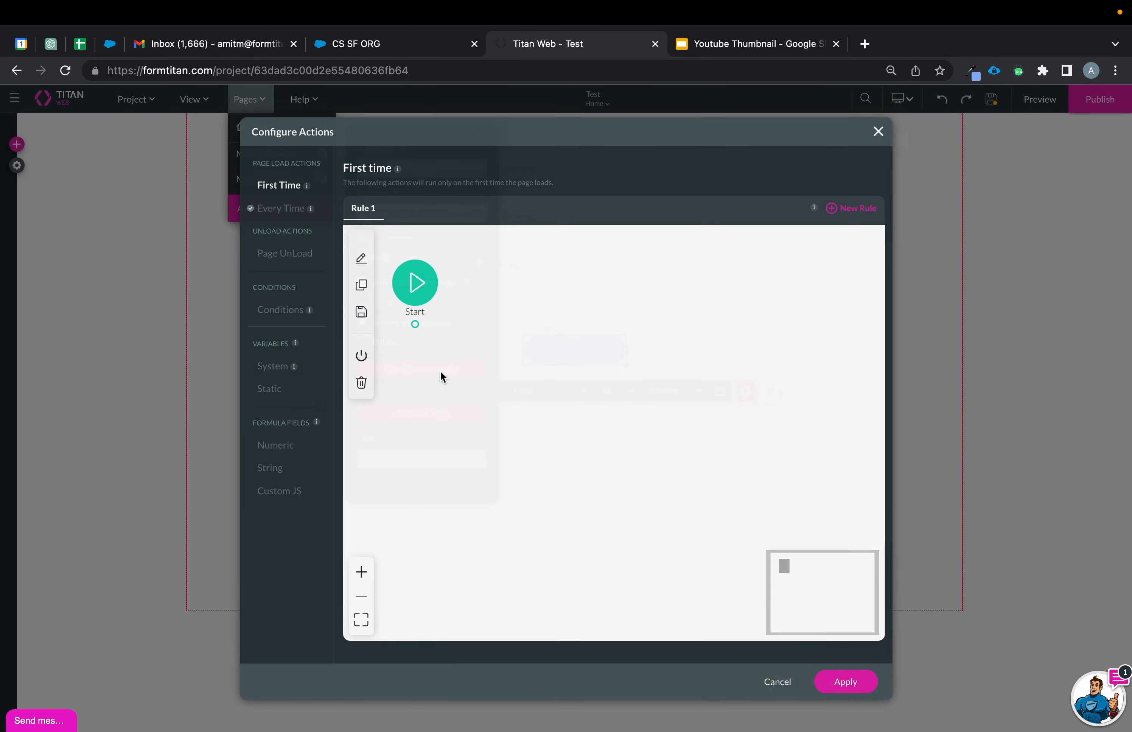
{"action": "left_click", "coordinate": [271, 390]}
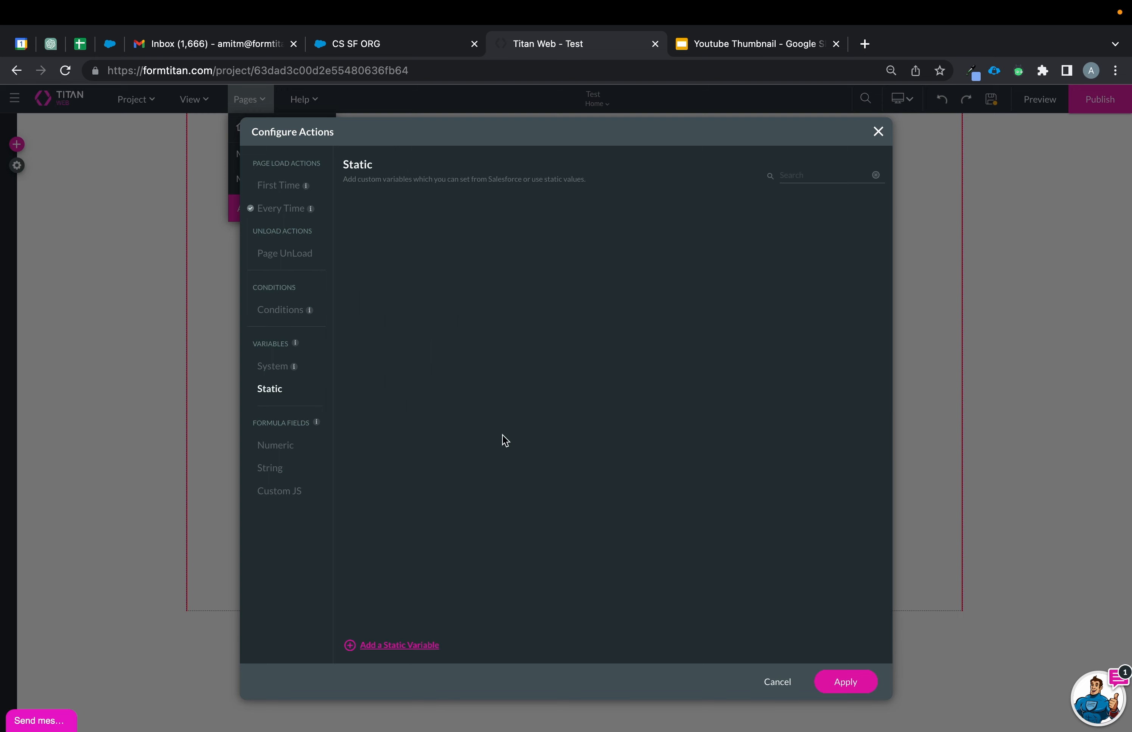
{"action": "left_click", "coordinate": [409, 634]}
{"action": "left_click_drag", "start_coordinate": [460, 216], "coordinate": [334, 204]}
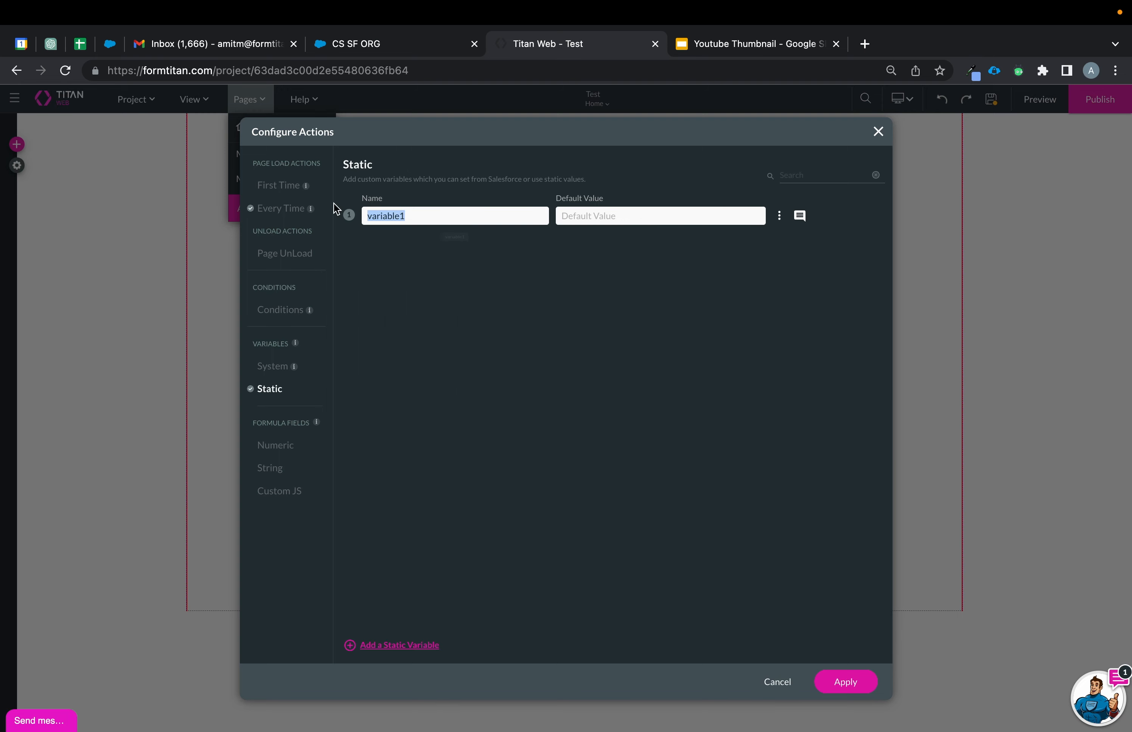
{"action": "type", "text": "p1cid"}
{"action": "left_click", "coordinate": [840, 682]}
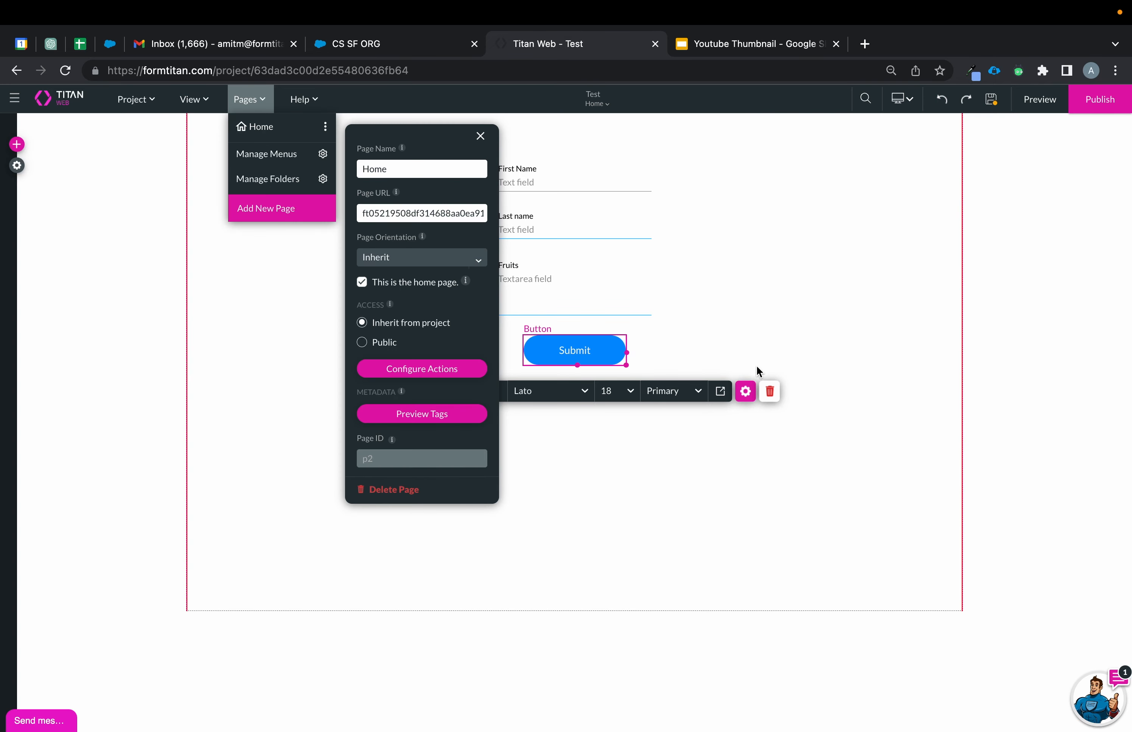
{"action": "left_click", "coordinate": [544, 418]}
Delete the Campaign Member get-record integration from the project's Salesforce integrations
{"action": "left_click", "coordinate": [16, 165]}
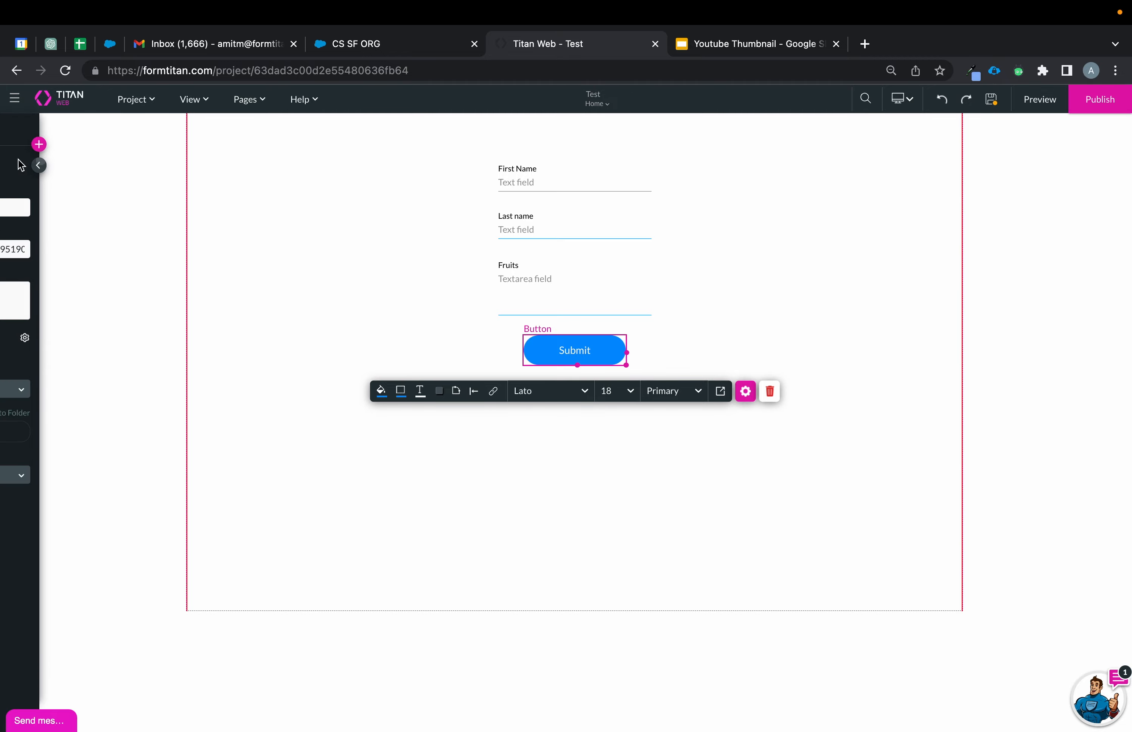
{"action": "left_click", "coordinate": [17, 280]}
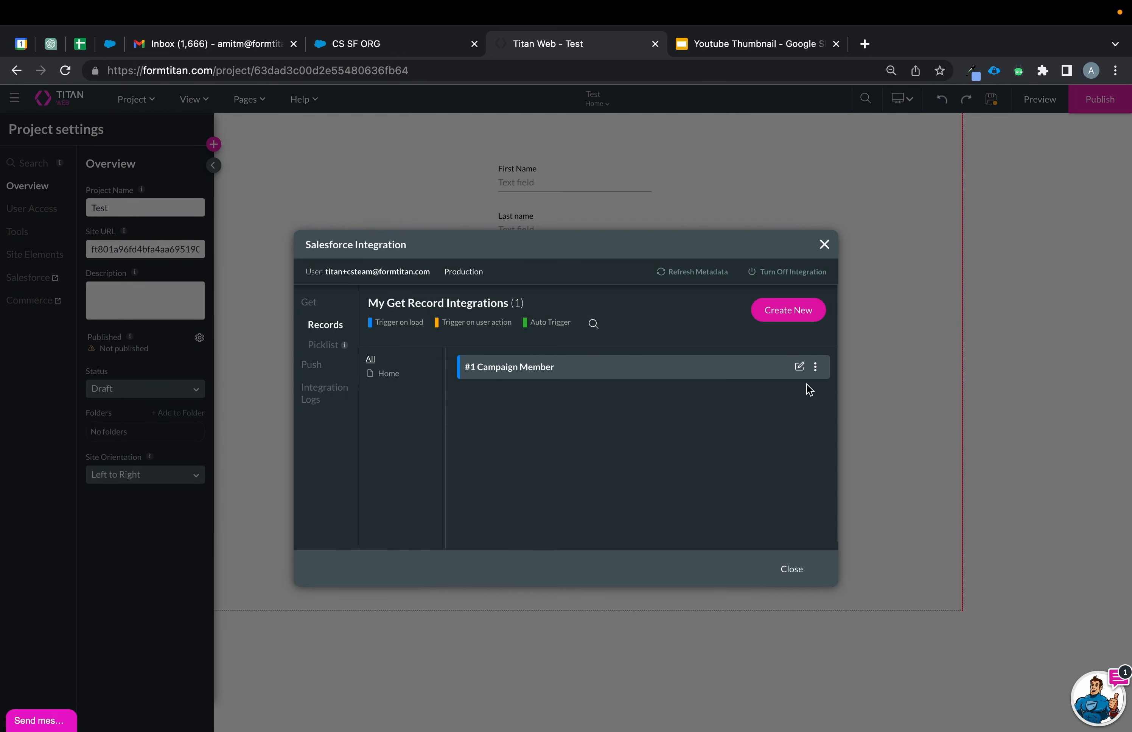
{"action": "left_click", "coordinate": [816, 366]}
{"action": "left_click", "coordinate": [828, 441]}
{"action": "left_click", "coordinate": [788, 310]}
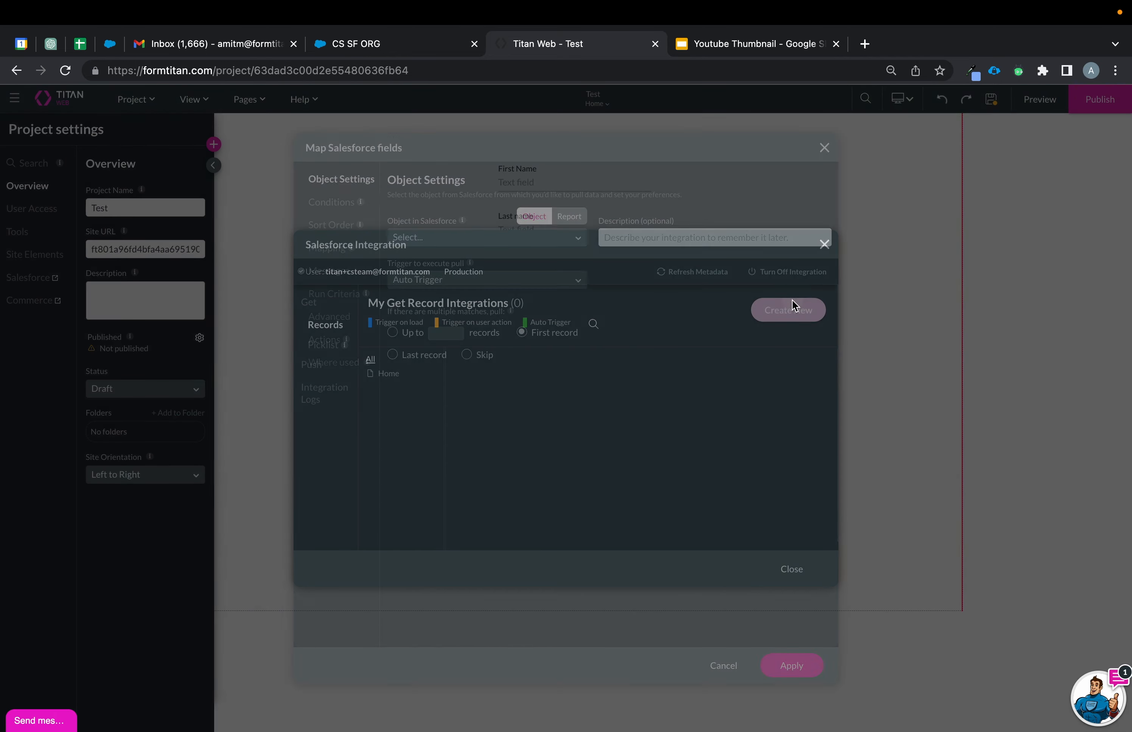
{"action": "left_click", "coordinate": [483, 236]}
{"action": "type", "text": "contac"}
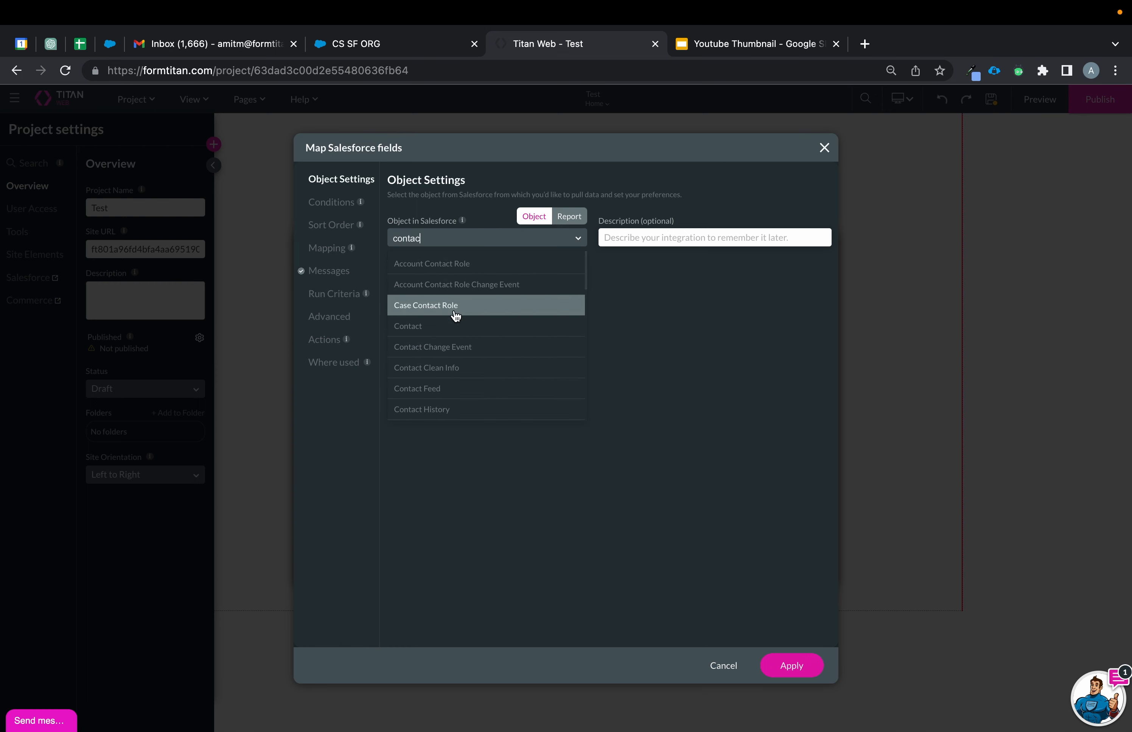
{"action": "left_click", "coordinate": [444, 326]}
{"action": "type", "text": "P1 push"}
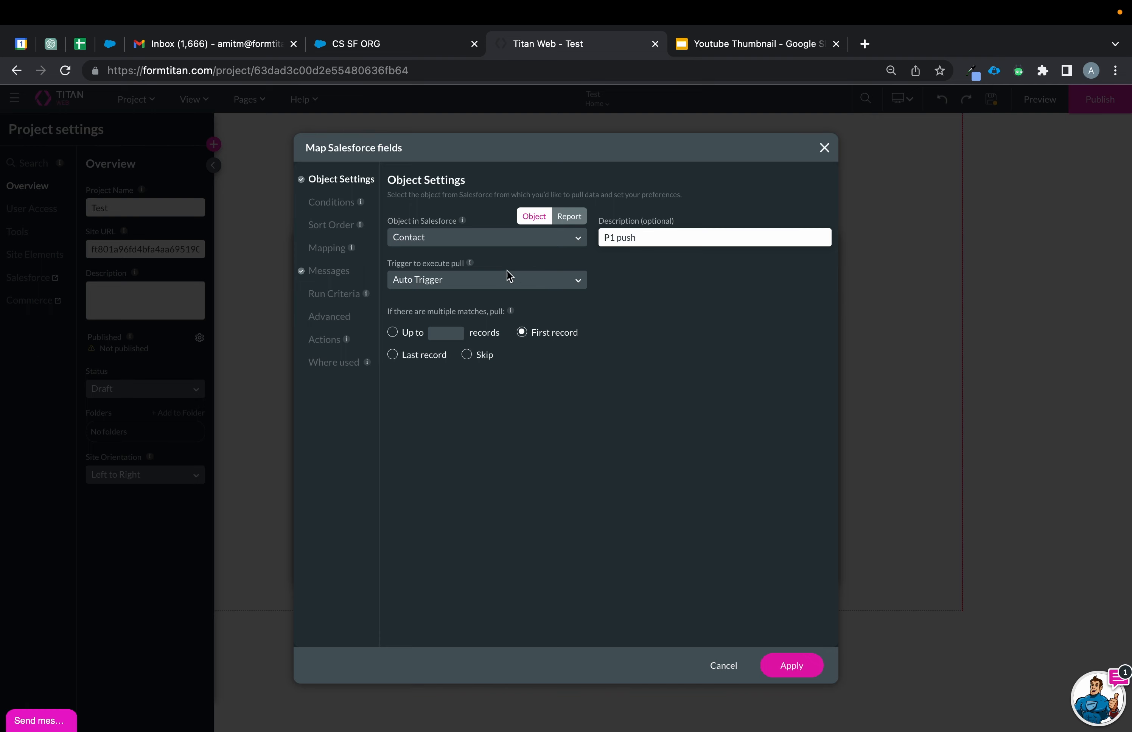
{"action": "left_click", "coordinate": [509, 275]}
{"action": "left_click", "coordinate": [438, 346]}
{"action": "left_click", "coordinate": [721, 666]}
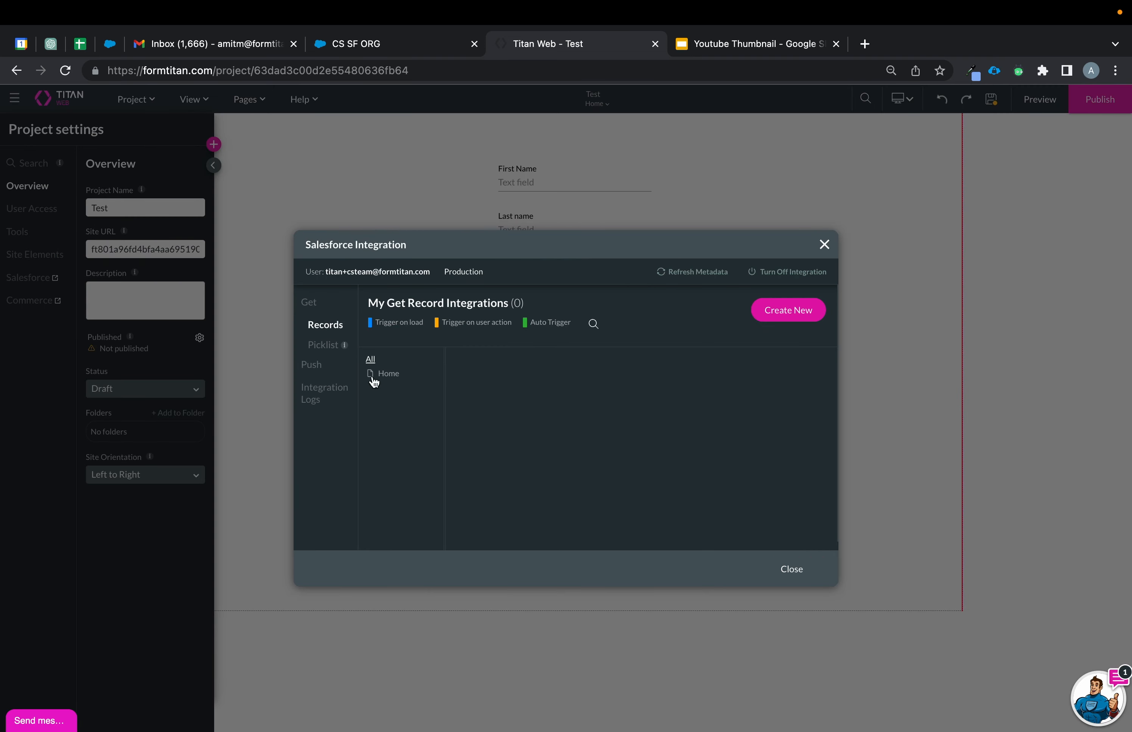
Start a new Salesforce push integration that creates a Contact, with the description "P1 Push"
{"action": "left_click", "coordinate": [306, 363]}
{"action": "left_click", "coordinate": [788, 309]}
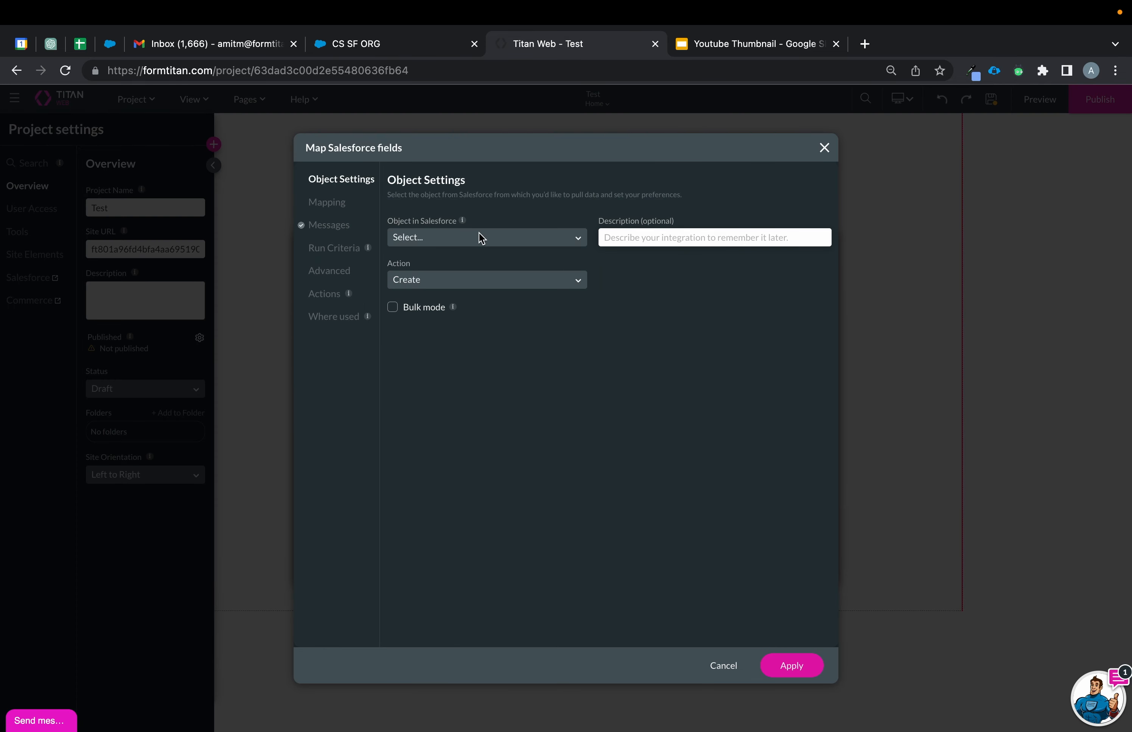
{"action": "left_click", "coordinate": [482, 238]}
{"action": "type", "text": "contact"}
{"action": "left_click", "coordinate": [427, 324]}
{"action": "type", "text": "P1 Push"}
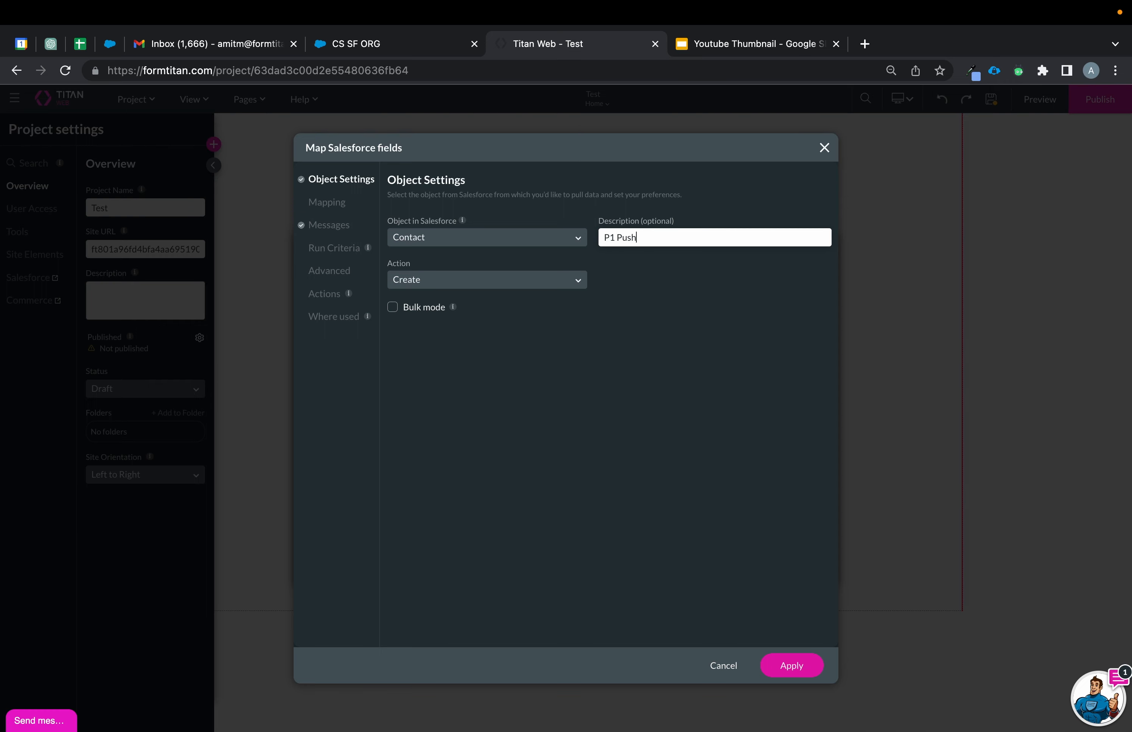
Map the Salesforce Last Name and First Name fields to the form's Last name and First Name elements
{"action": "left_click", "coordinate": [314, 203]}
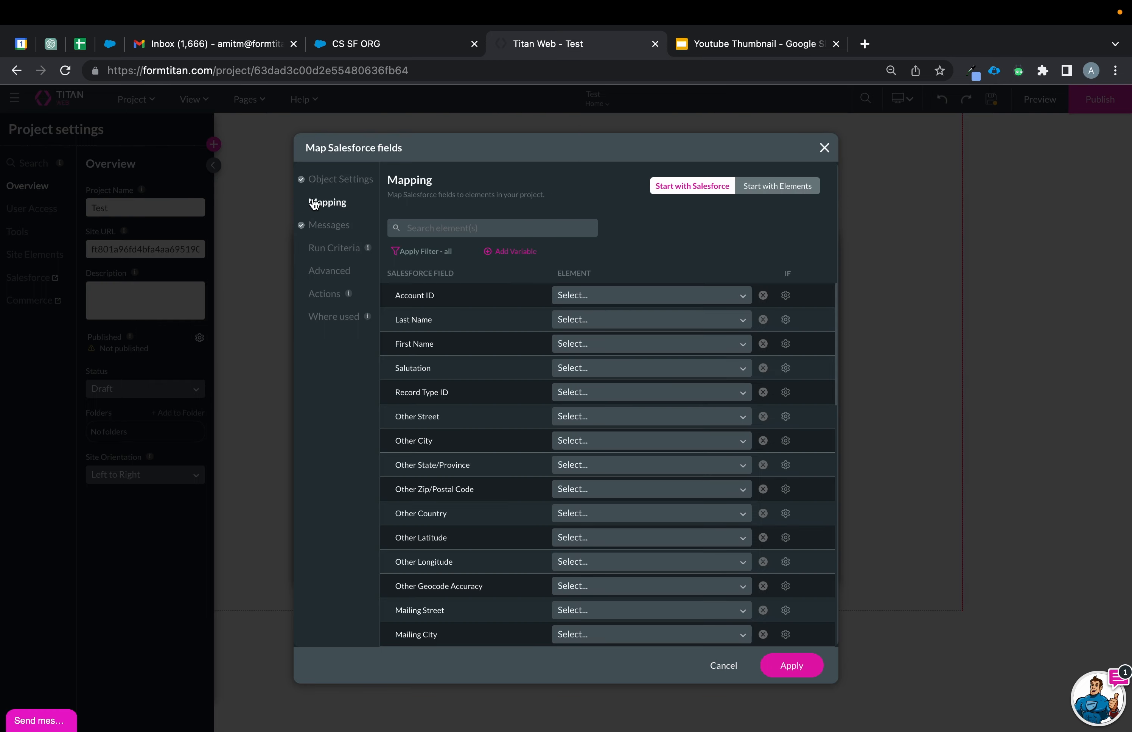
{"action": "left_click", "coordinate": [578, 321]}
{"action": "left_click", "coordinate": [576, 408]}
{"action": "left_click", "coordinate": [589, 352]}
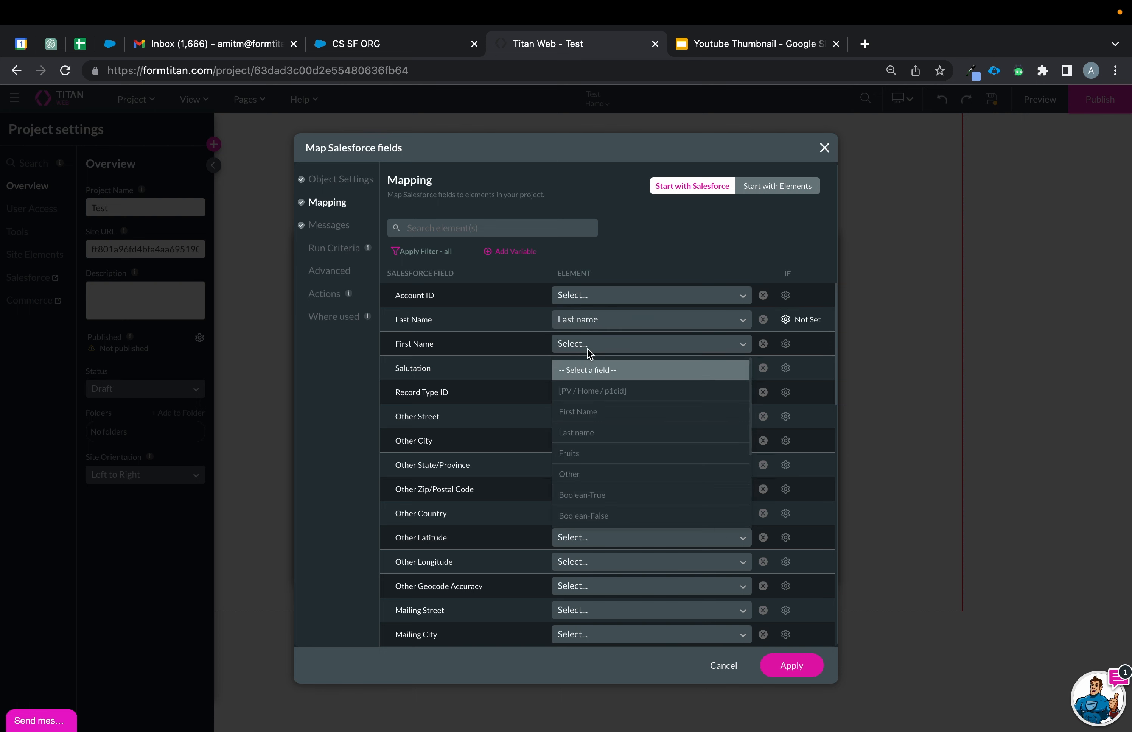
{"action": "left_click", "coordinate": [589, 369]}
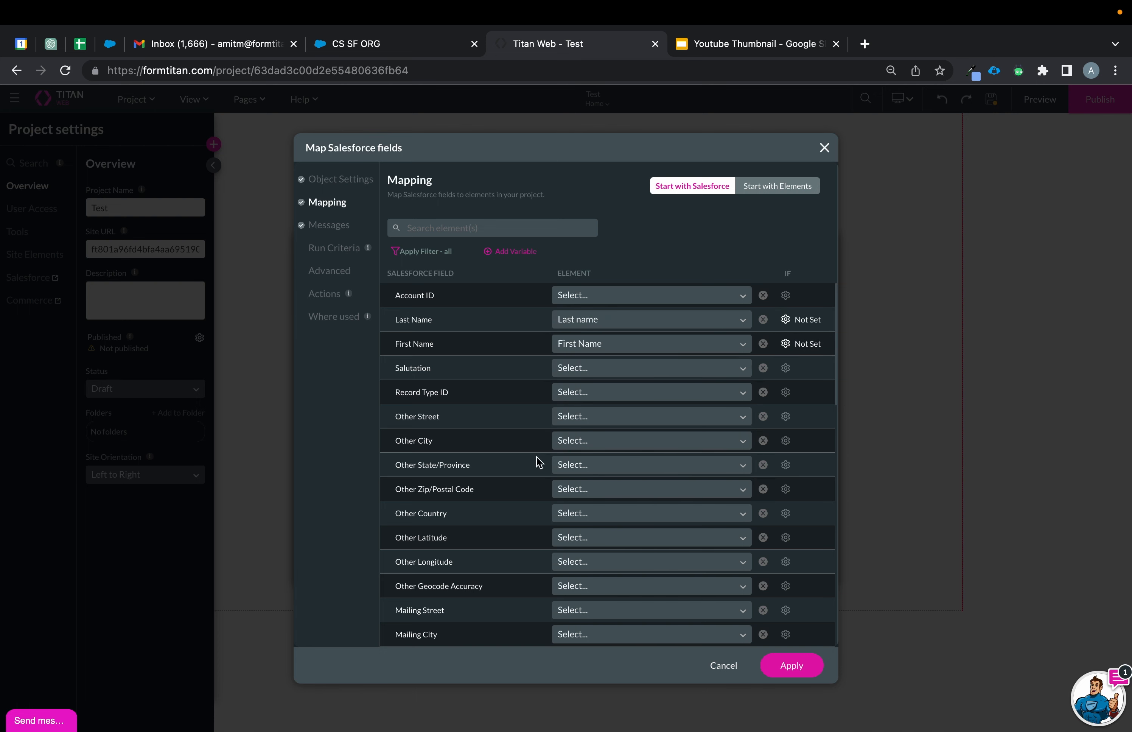
Map the Salesforce Contact Description field to the Fruits element, then apply the push mapping and close the integrations
{"action": "type", "text": "dez"}
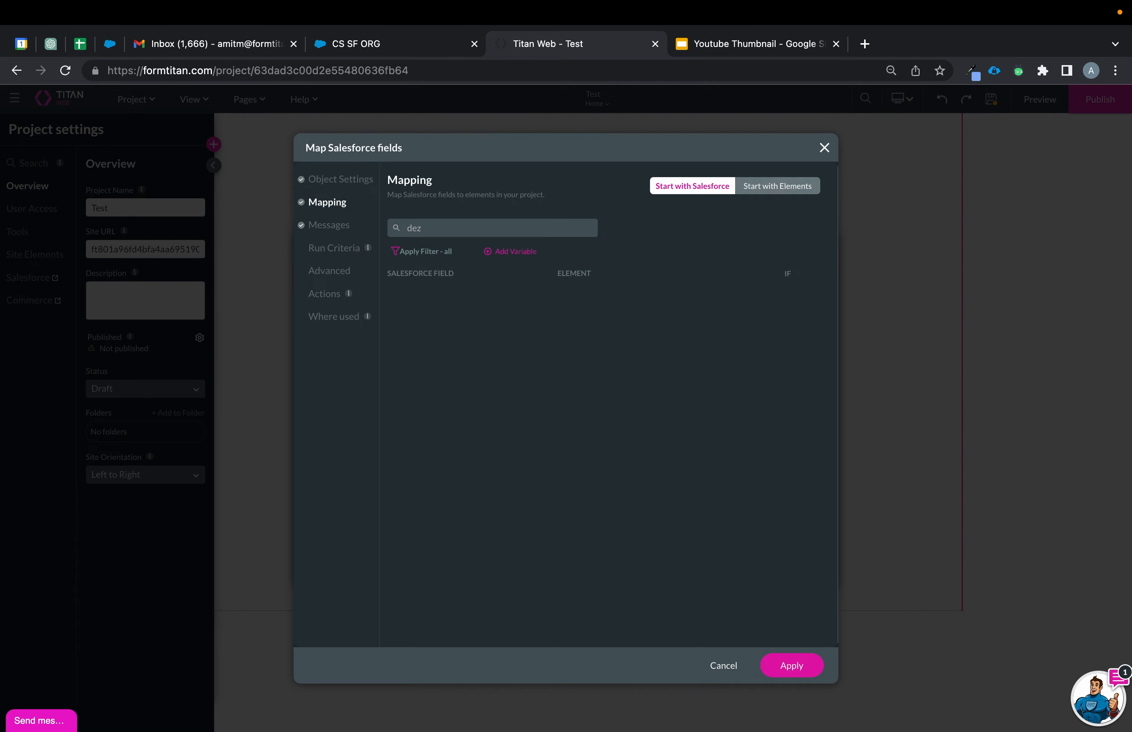
{"action": "key", "text": "BackSpace"}
{"action": "type", "text": "s"}
{"action": "left_click", "coordinate": [615, 296]}
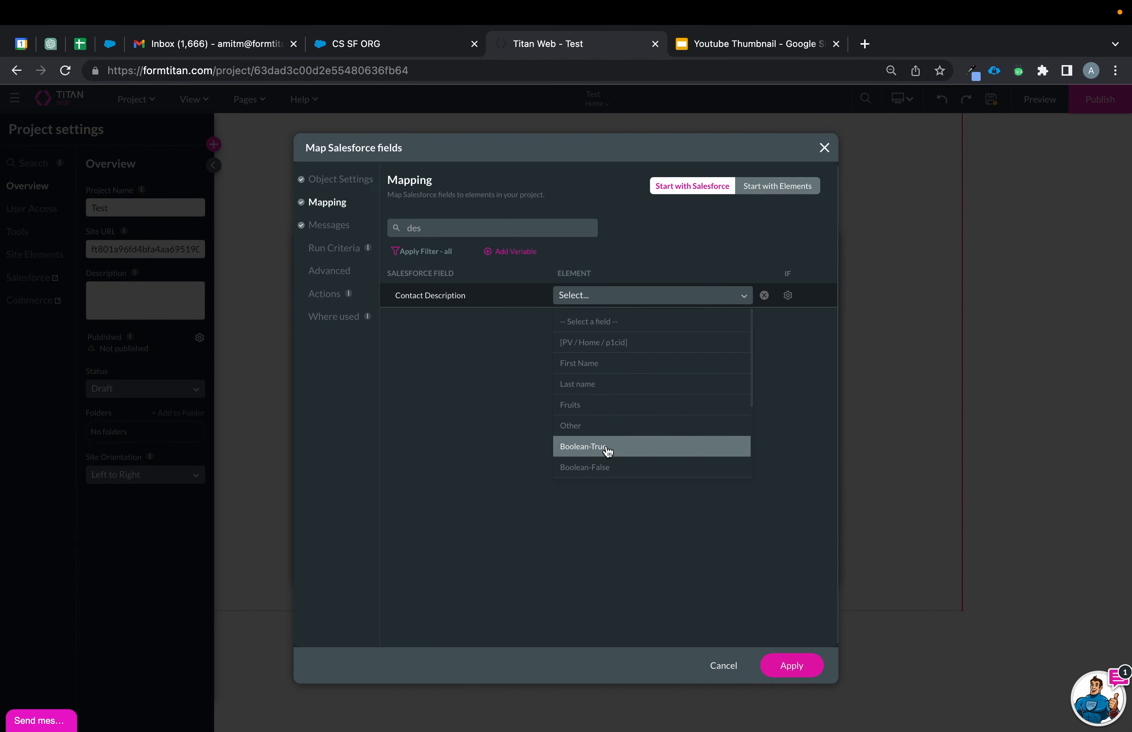
{"action": "left_click", "coordinate": [619, 410]}
{"action": "left_click", "coordinate": [783, 665]}
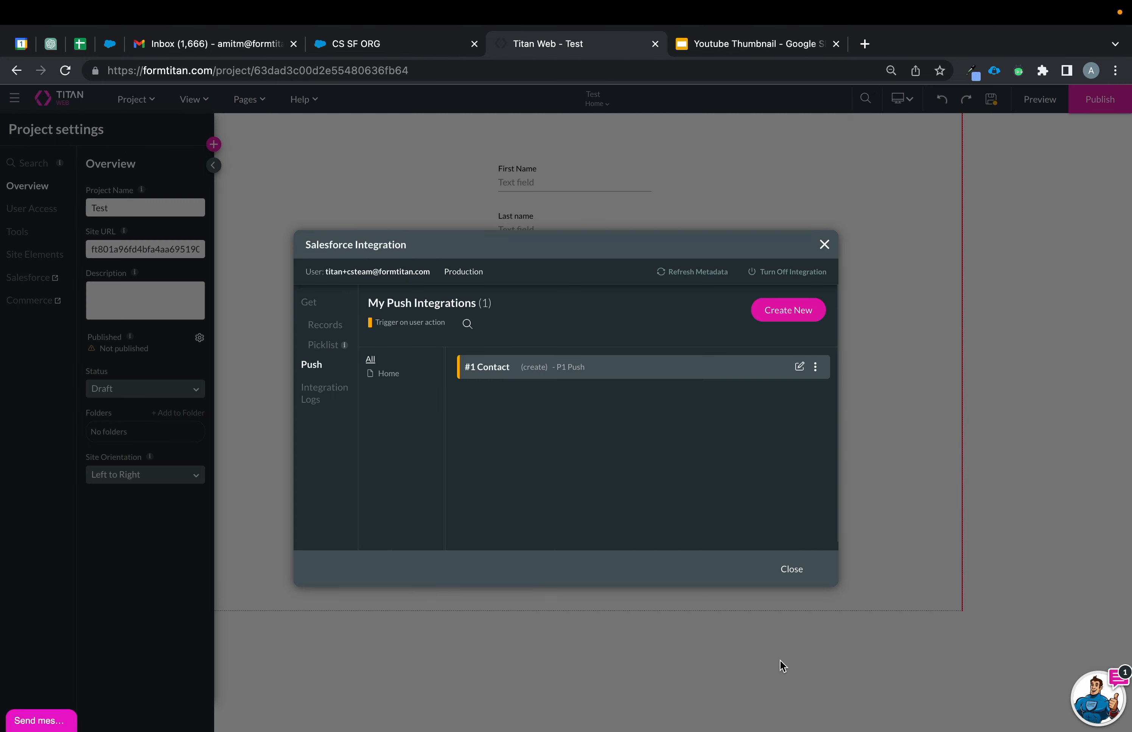
{"action": "left_click", "coordinate": [787, 570]}
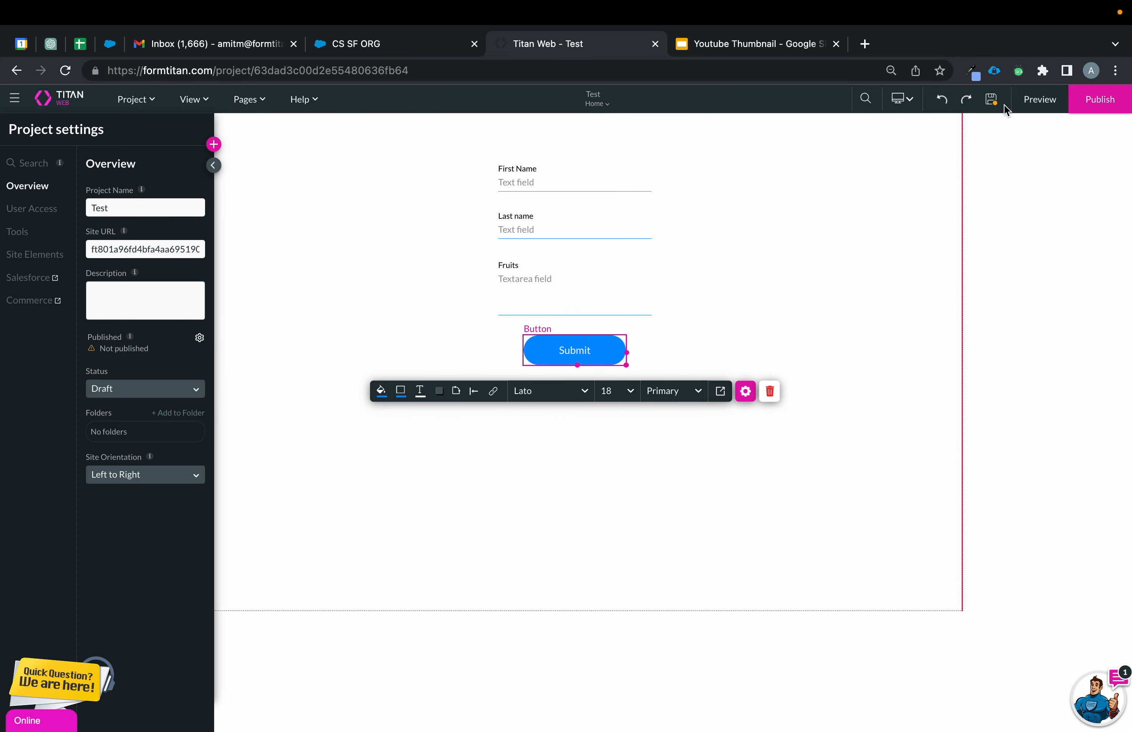
Save the project and add a Salesforce Action for the Contact (create) - P1 Push to the Submit button's on-click flow
{"action": "left_click", "coordinate": [990, 105]}
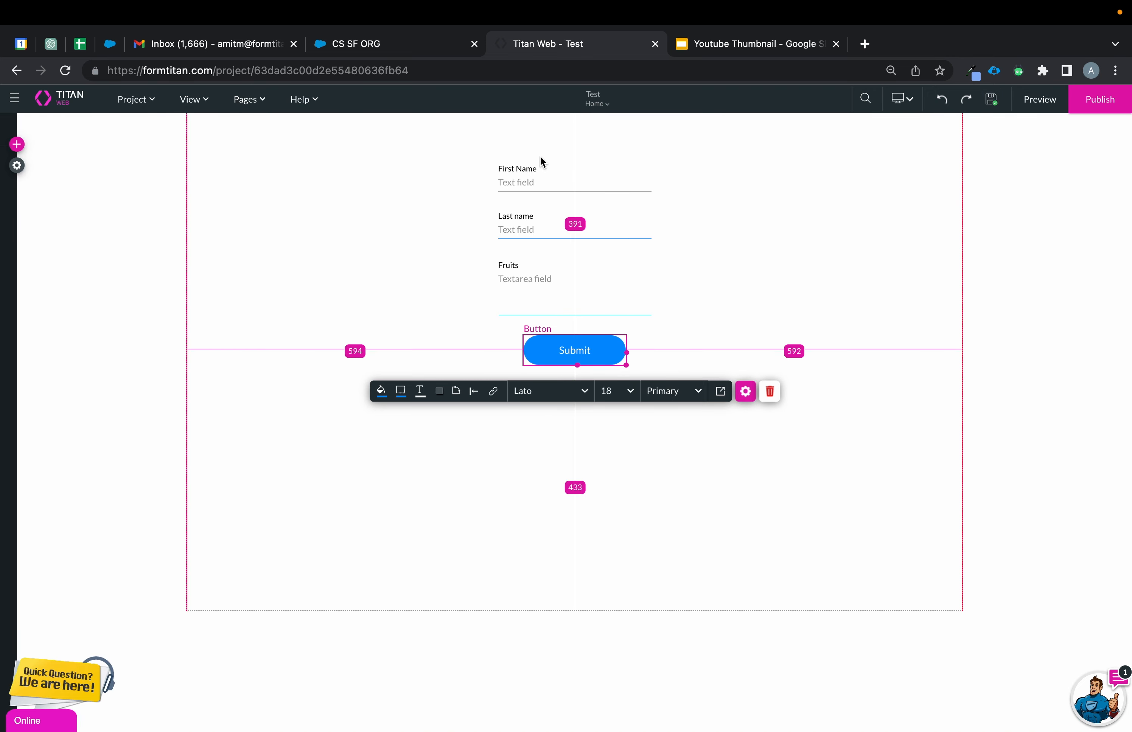
{"action": "left_click", "coordinate": [493, 391]}
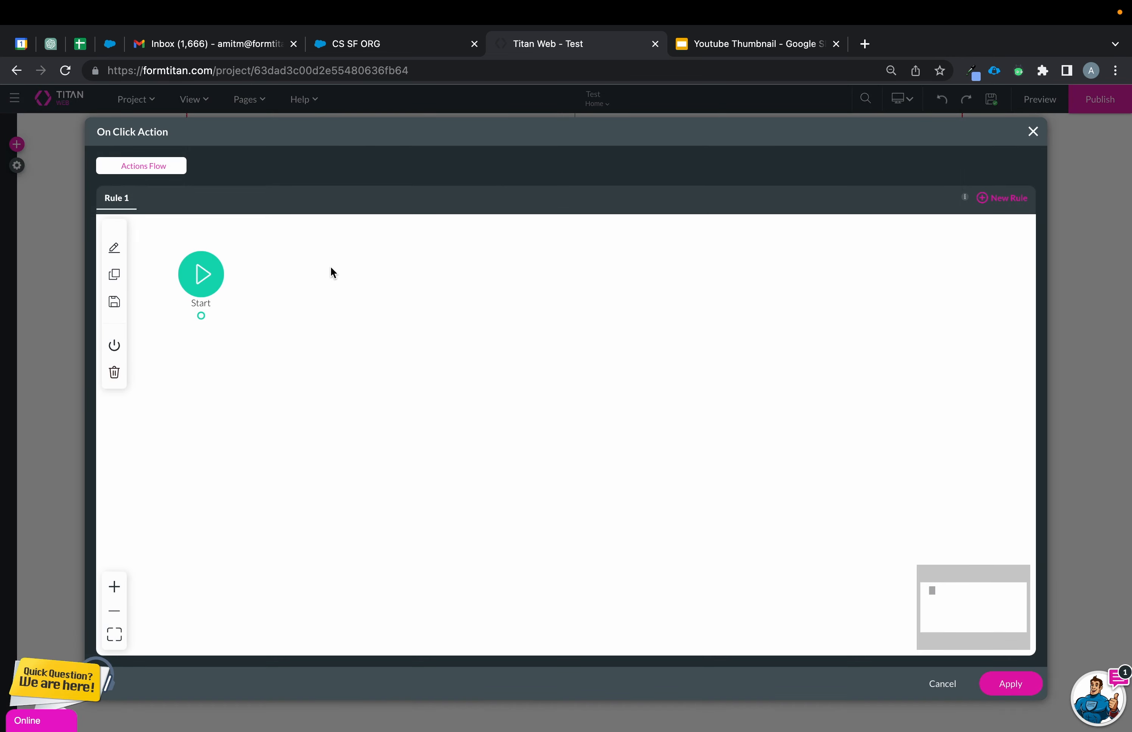
{"action": "left_click", "coordinate": [208, 317]}
{"action": "left_click", "coordinate": [446, 374]}
{"action": "left_click", "coordinate": [558, 564]}
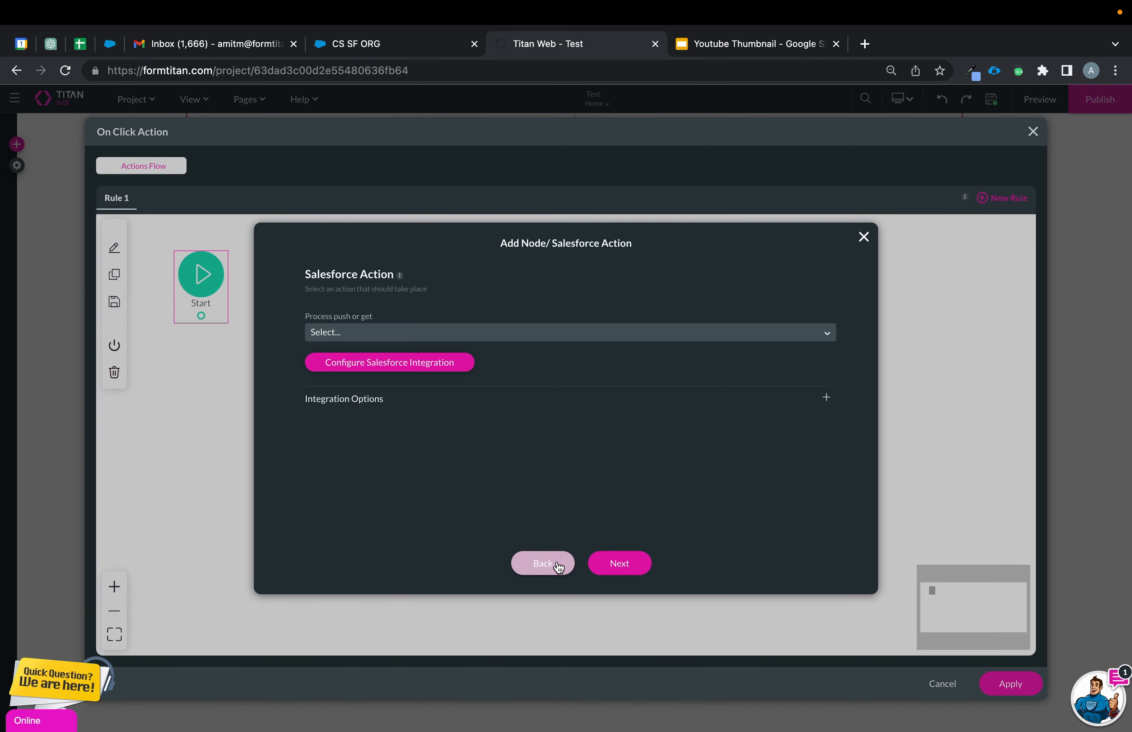
{"action": "left_click", "coordinate": [527, 332]}
{"action": "left_click", "coordinate": [511, 362]}
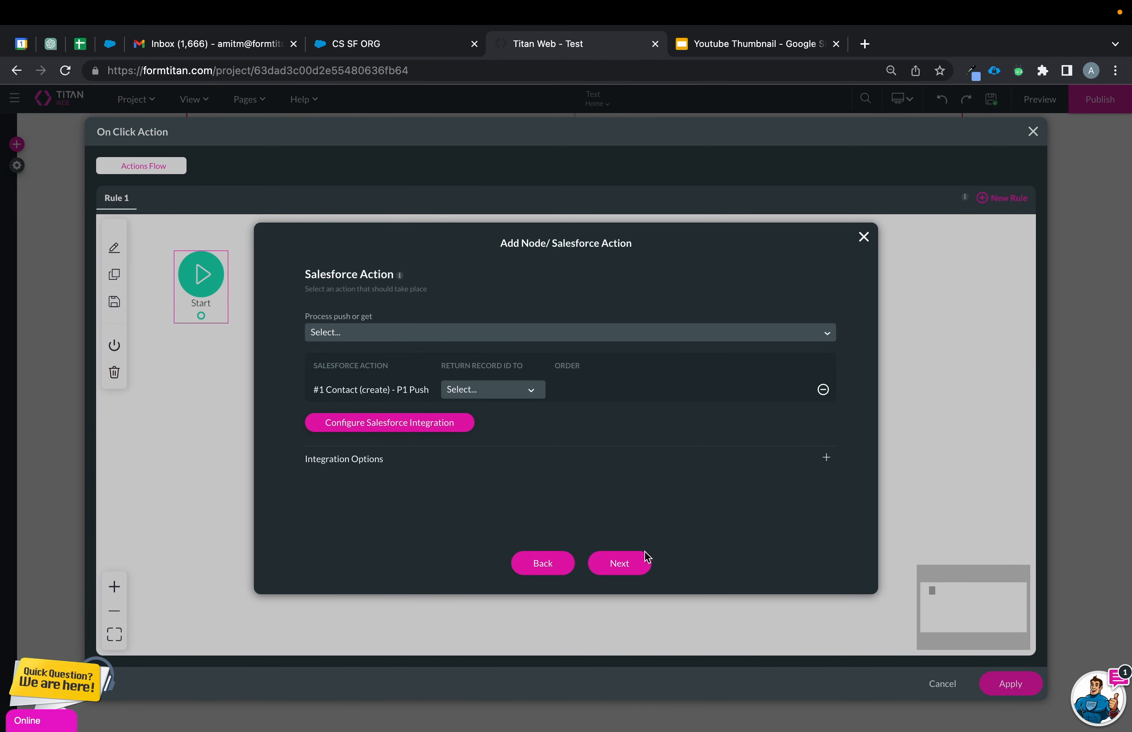
{"action": "left_click", "coordinate": [621, 566]}
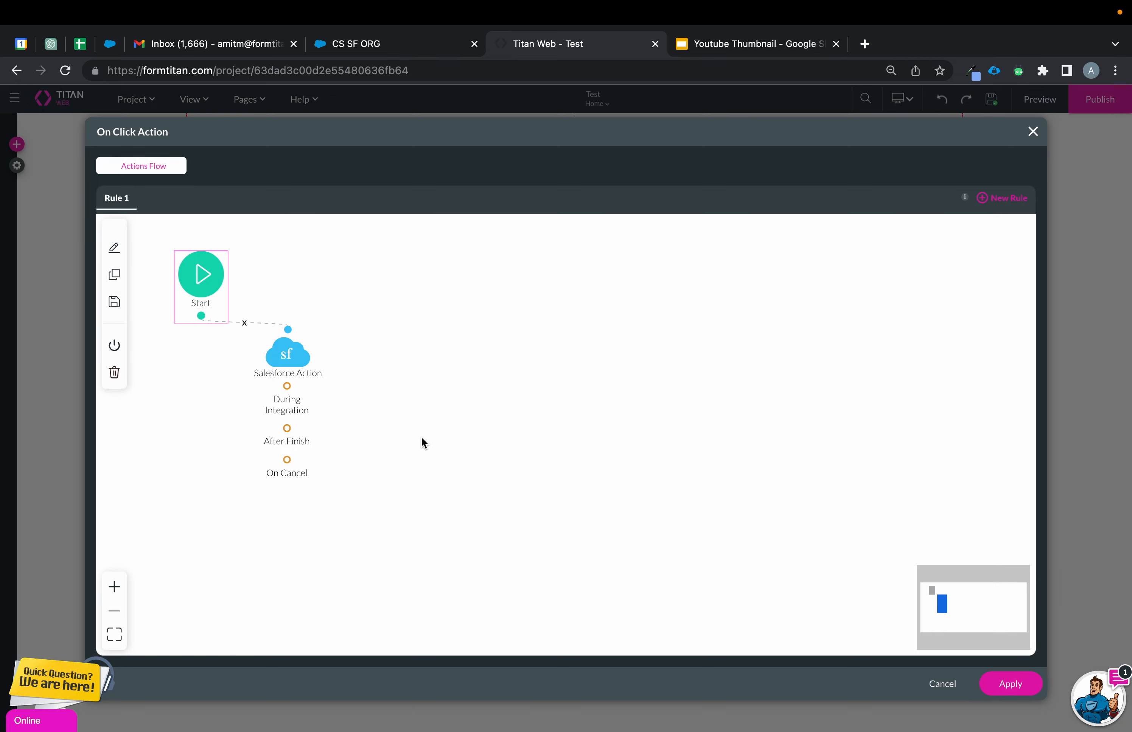
Set the Salesforce action to return the P1 Push record ID to Home / p1cid, and apply the on-click flow
{"action": "double_click", "coordinate": [287, 352]}
{"action": "left_click", "coordinate": [506, 391]}
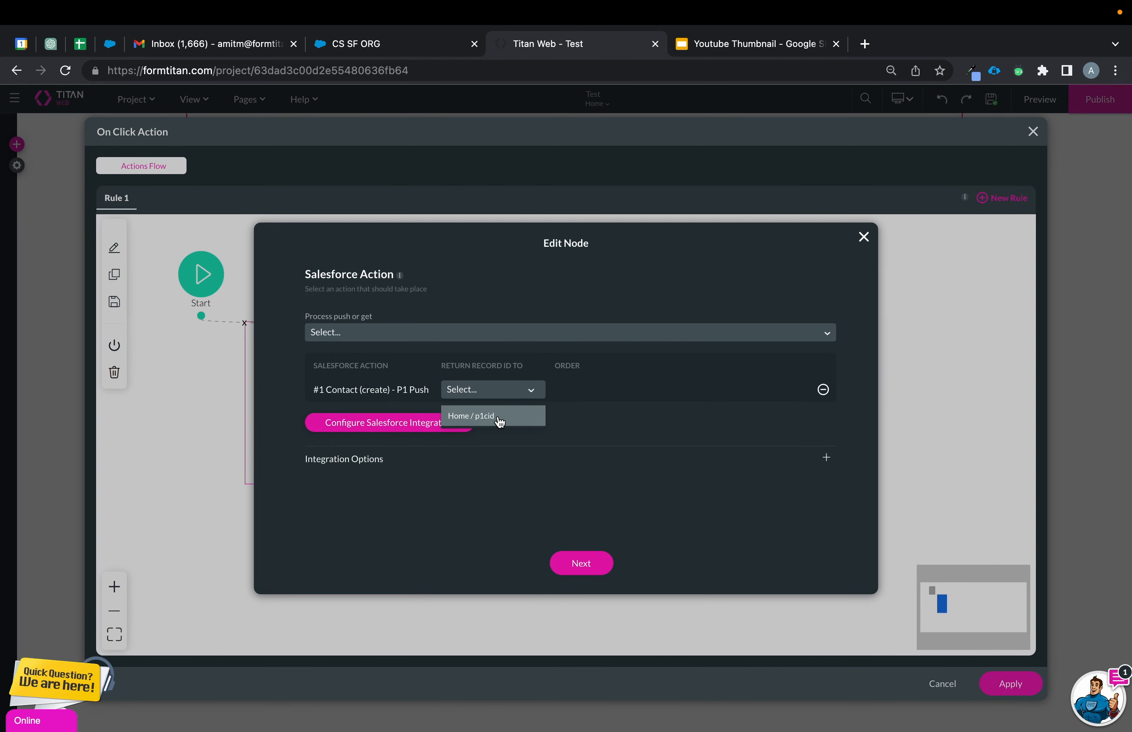
{"action": "left_click", "coordinate": [499, 419]}
{"action": "left_click", "coordinate": [581, 563]}
{"action": "left_click", "coordinate": [594, 571]}
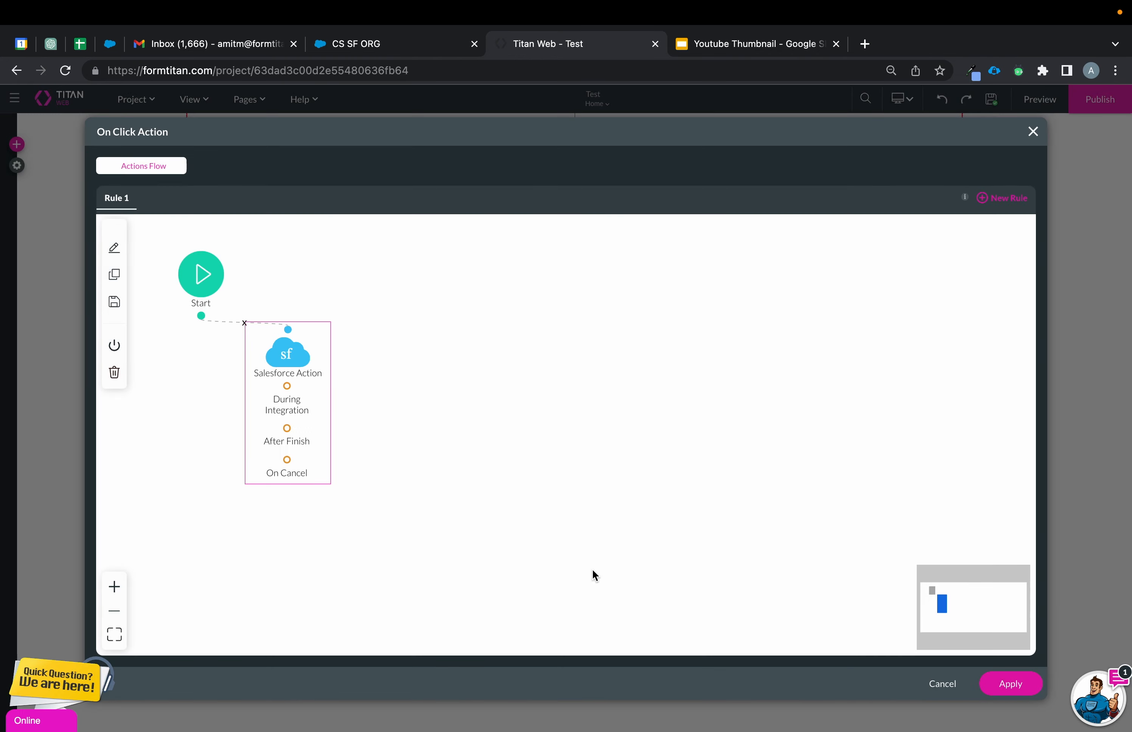
{"action": "left_click", "coordinate": [1003, 680]}
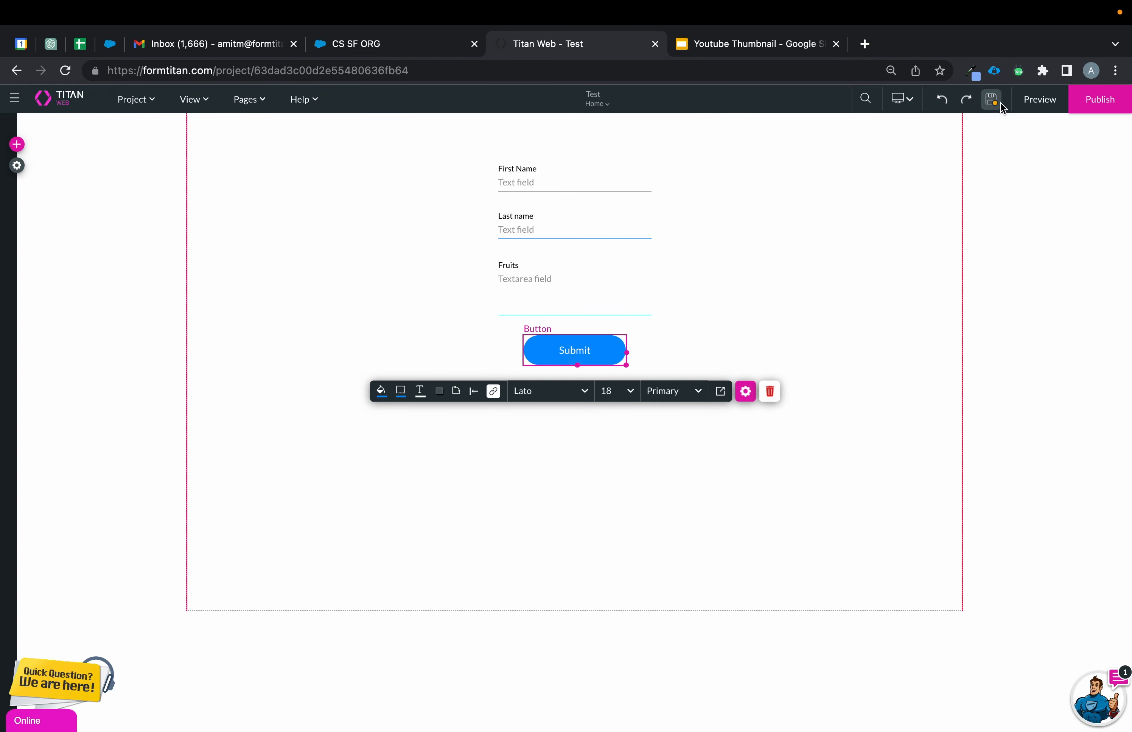
Preview the form and submit it with First Name "Fruit", Last name "Test" and Fruits "Mango, Kiwi"
{"action": "left_click", "coordinate": [1044, 103]}
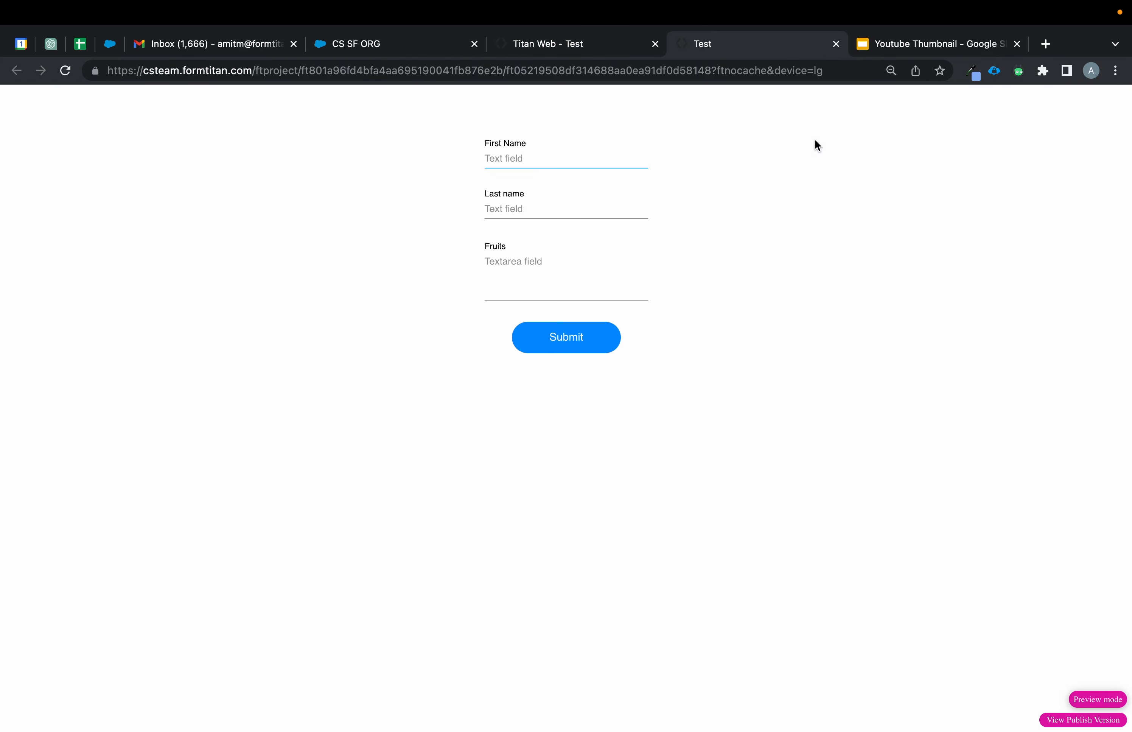
{"action": "left_click", "coordinate": [546, 163]}
{"action": "type", "text": "Fruit"}
{"action": "left_click", "coordinate": [536, 210]}
{"action": "type", "text": "Test"}
{"action": "left_click", "coordinate": [558, 286]}
{"action": "type", "text": "Mango, Kiwi"}
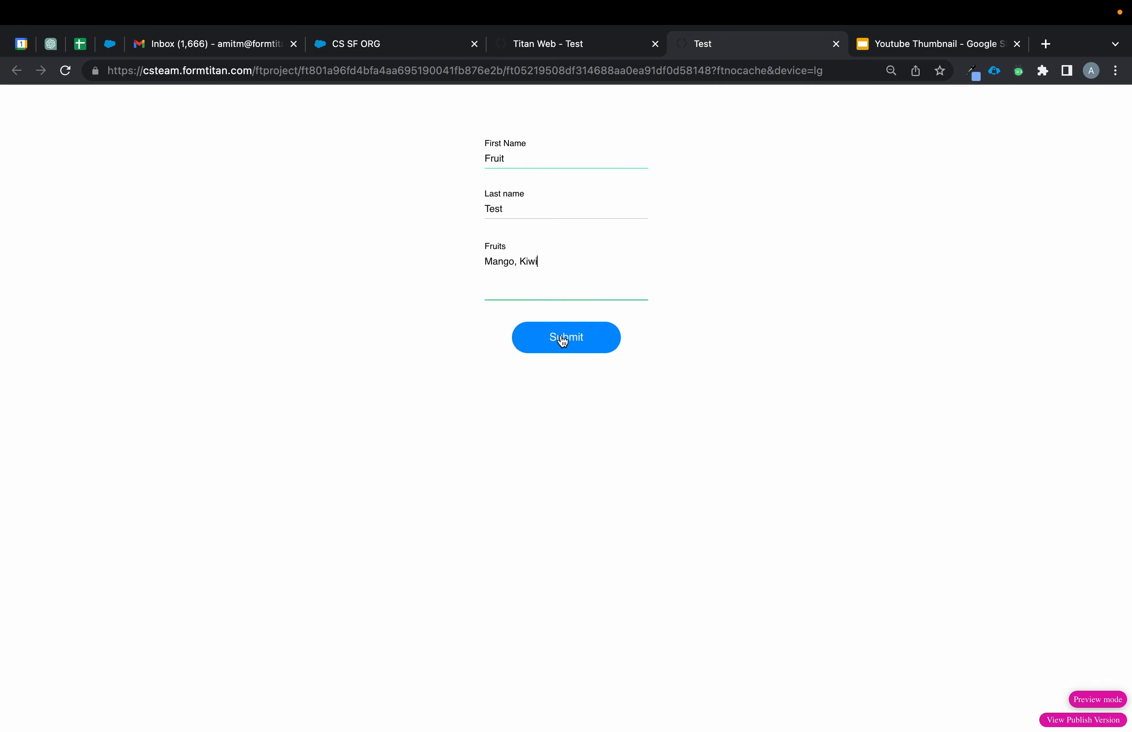
{"action": "left_click", "coordinate": [563, 339]}
Switch to the Salesforce org and check the Description of the Fruit Test contact from the New This Week contacts list
{"action": "left_click", "coordinate": [394, 46]}
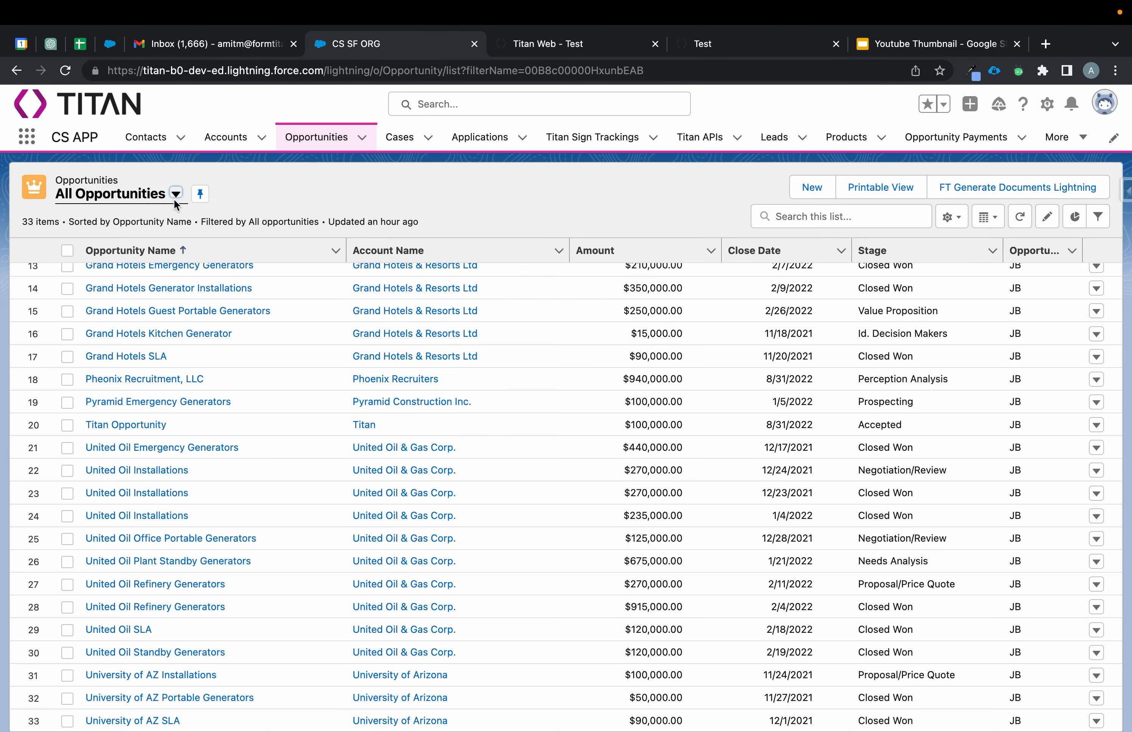
{"action": "left_click", "coordinate": [143, 142]}
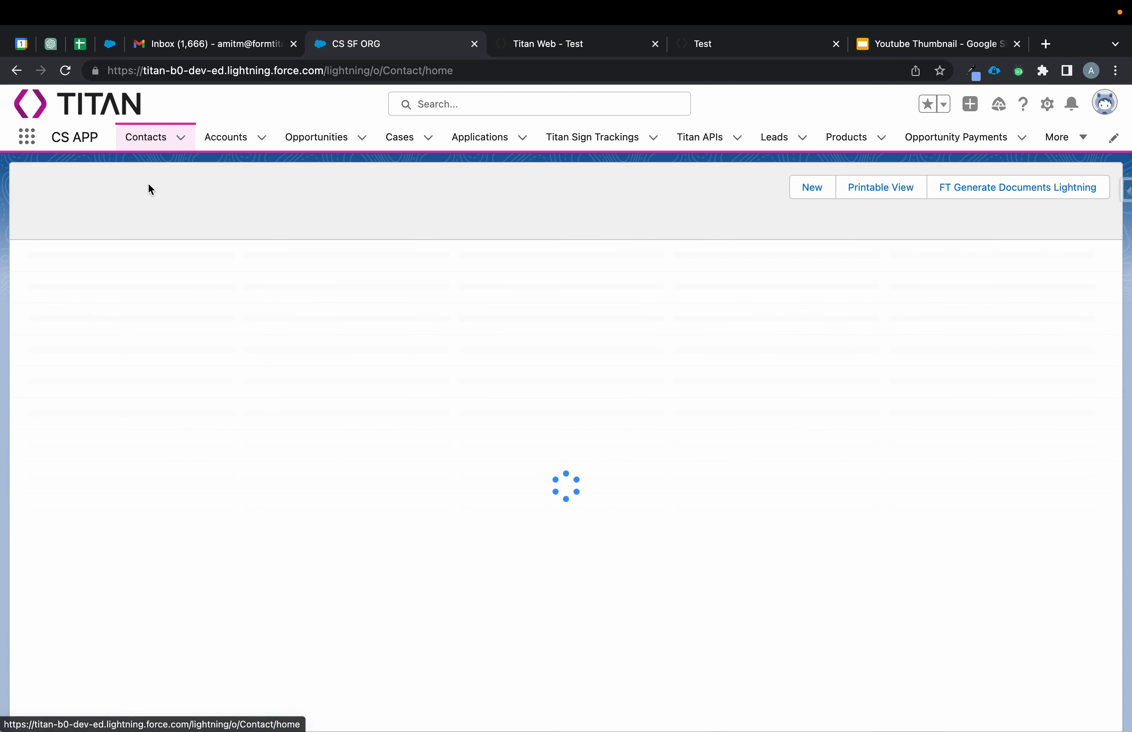
{"action": "left_click", "coordinate": [145, 199]}
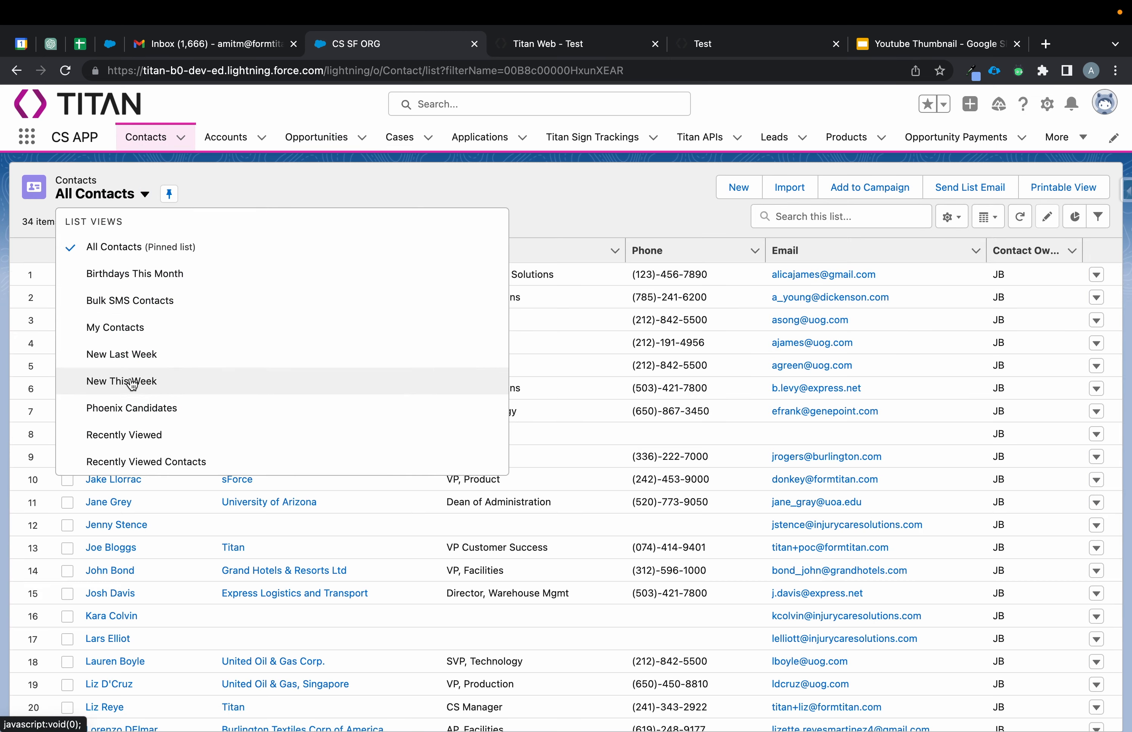
{"action": "left_click", "coordinate": [131, 381]}
{"action": "left_click", "coordinate": [116, 276]}
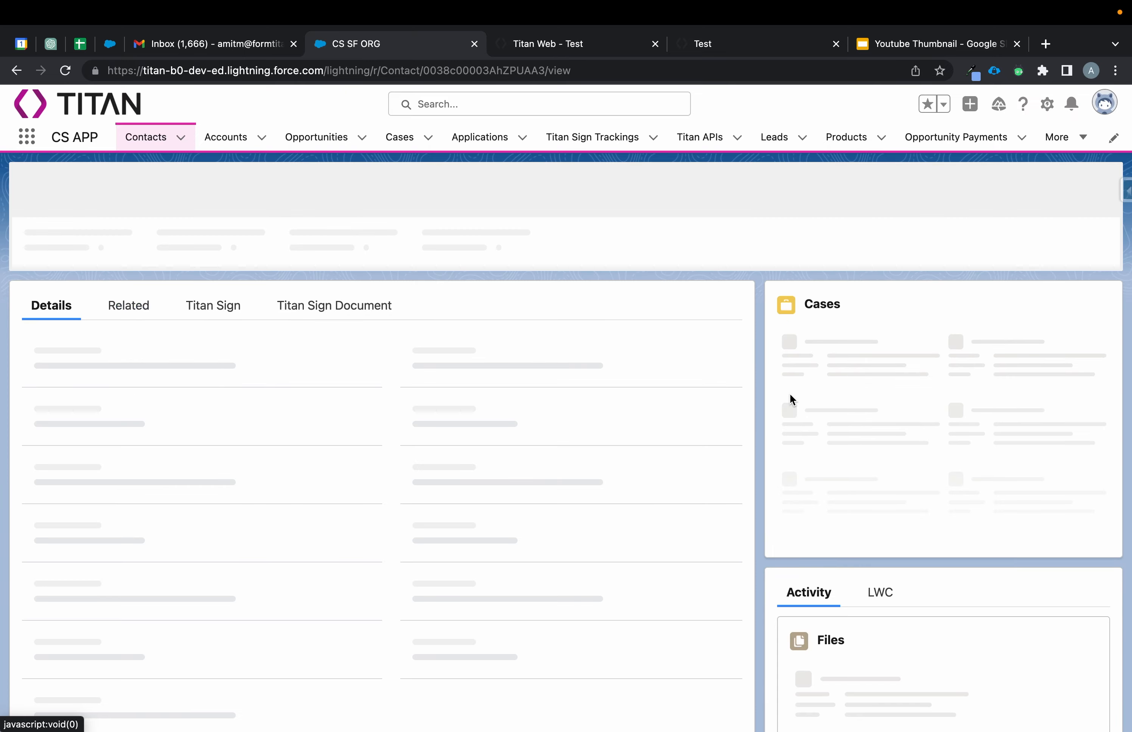
{"action": "scroll", "coordinate": [792, 398], "scroll_direction": "down", "scroll_amount": 10}
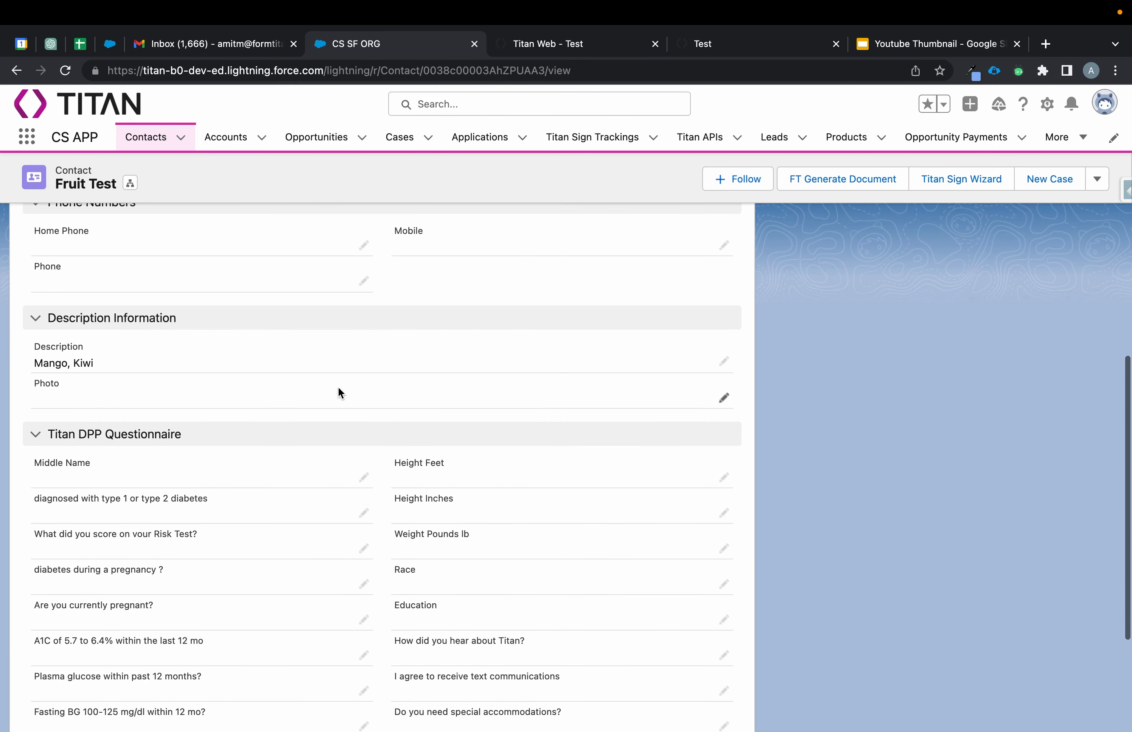
{"action": "double_click", "coordinate": [159, 370]}
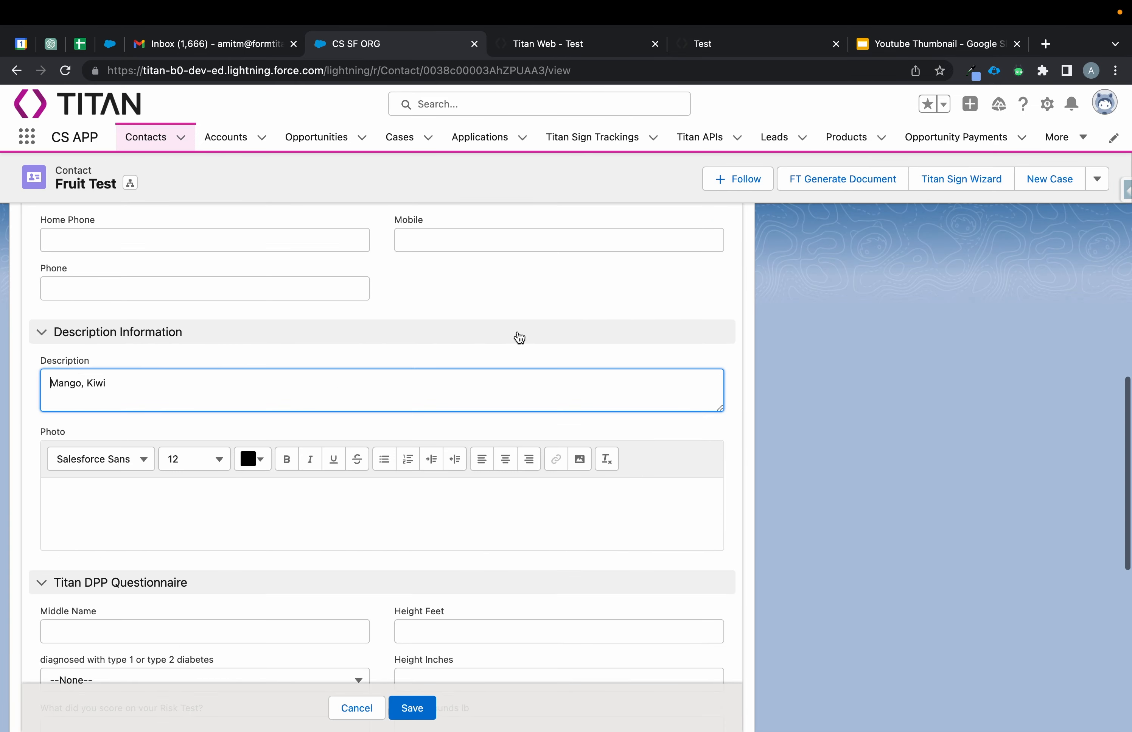
{"action": "scroll", "coordinate": [518, 336], "scroll_direction": "up", "scroll_amount": 10}
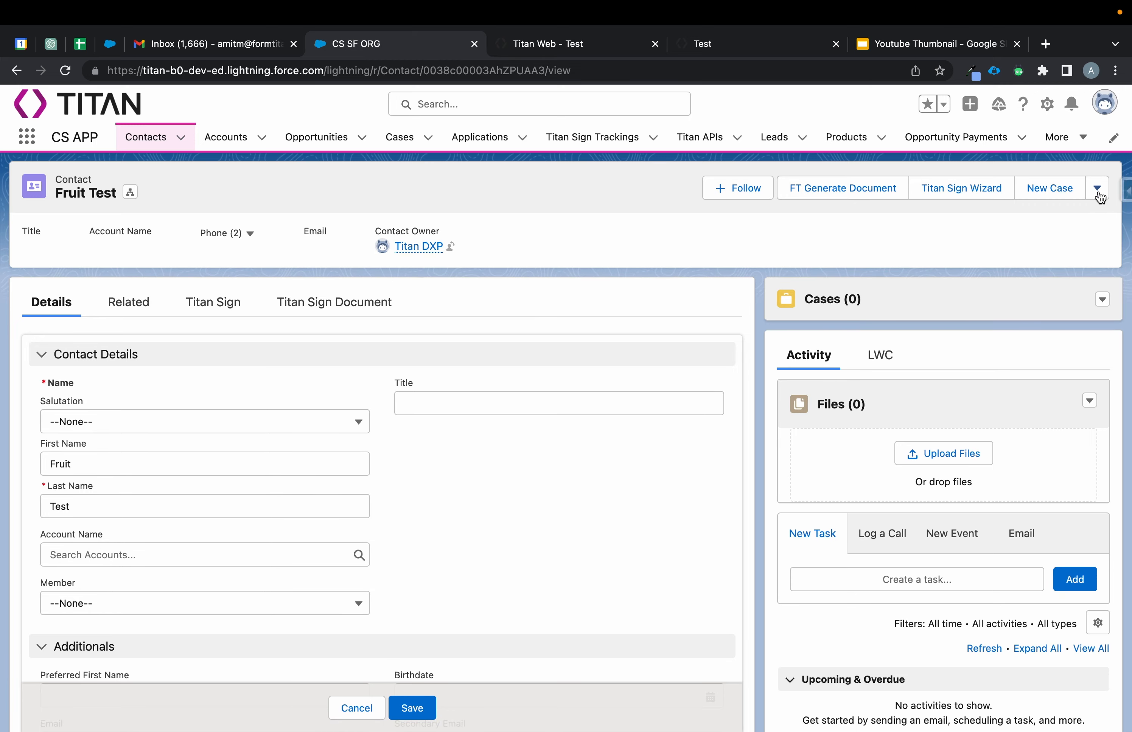
Delete the Fruit Test contact from Salesforce
{"action": "left_click", "coordinate": [1098, 194]}
{"action": "left_click", "coordinate": [1038, 322]}
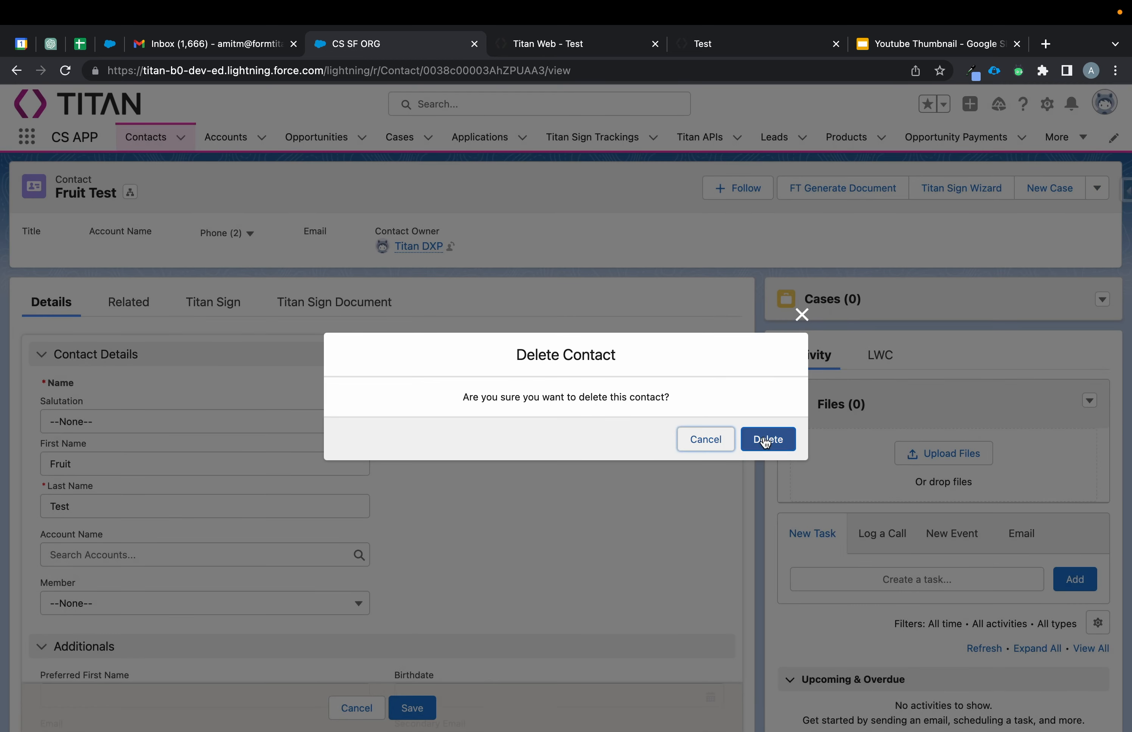
{"action": "left_click", "coordinate": [767, 440]}
Return to the Titan Web project, move the Submit button left, and place a secondary button beside it below the Fruits field
{"action": "left_click", "coordinate": [604, 50]}
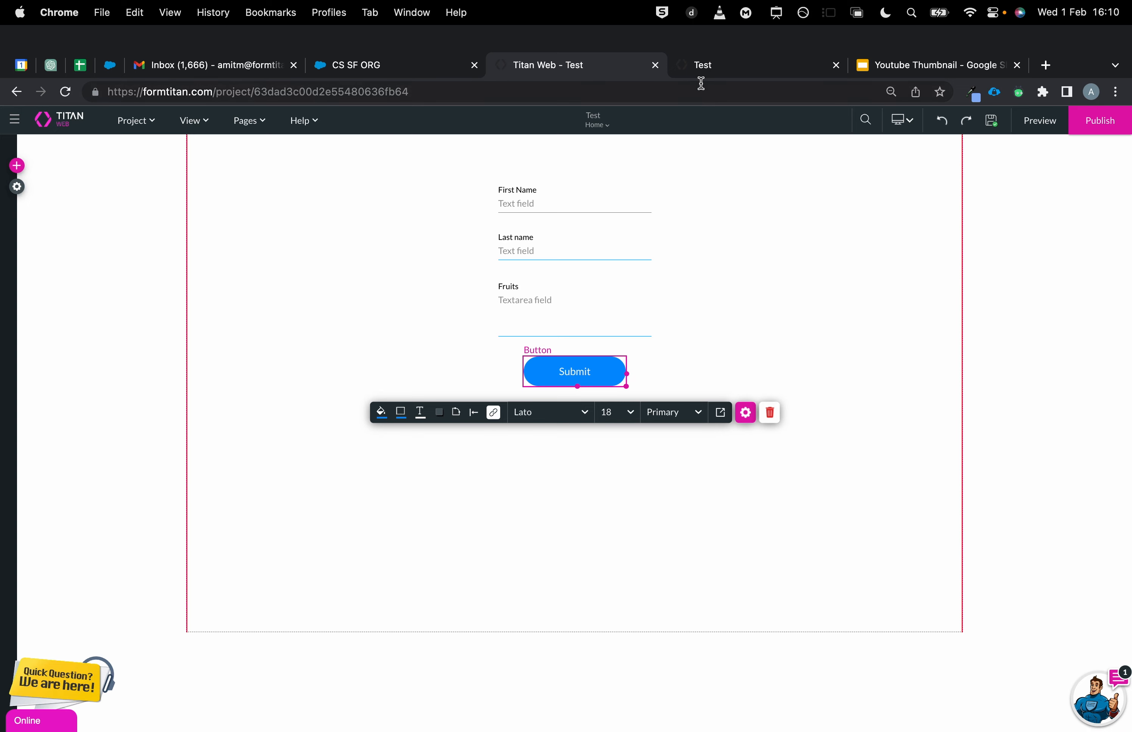
{"action": "left_click", "coordinate": [828, 372]}
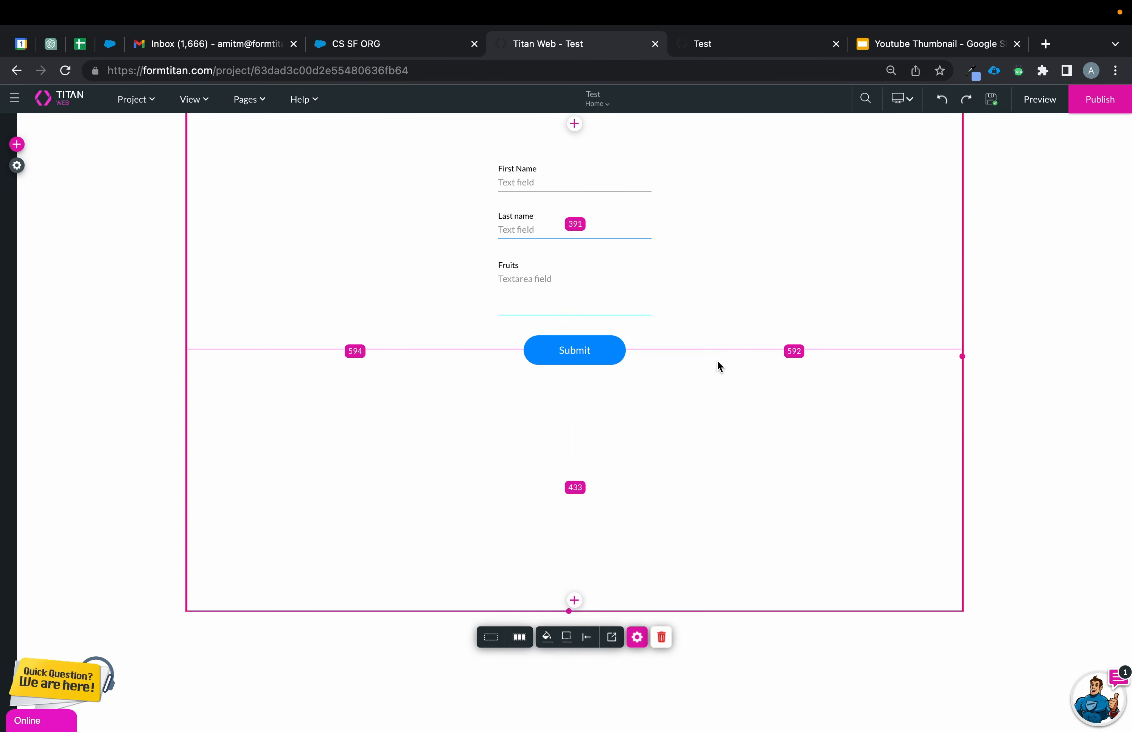
{"action": "left_click_drag", "start_coordinate": [608, 356], "coordinate": [580, 359]}
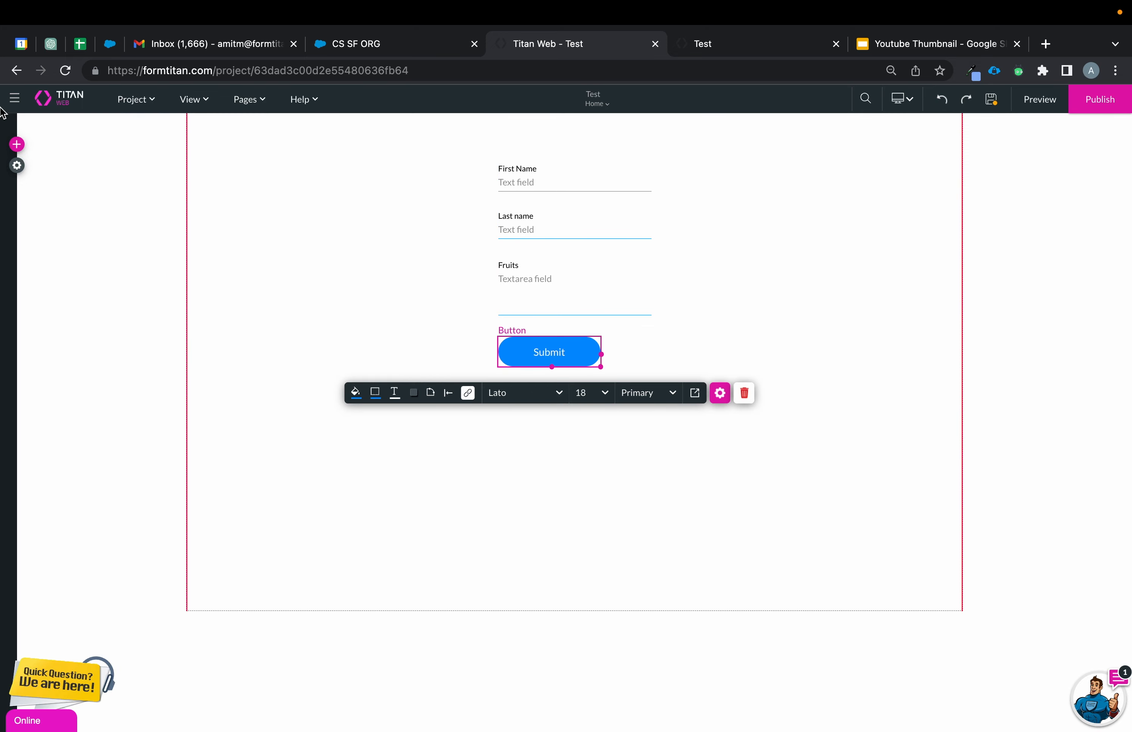
{"action": "left_click", "coordinate": [17, 144]}
{"action": "left_click", "coordinate": [26, 185]}
{"action": "left_click_drag", "start_coordinate": [157, 210], "coordinate": [688, 354]}
{"action": "left_click_drag", "start_coordinate": [566, 351], "coordinate": [523, 351]}
{"action": "left_click_drag", "start_coordinate": [682, 362], "coordinate": [658, 364]}
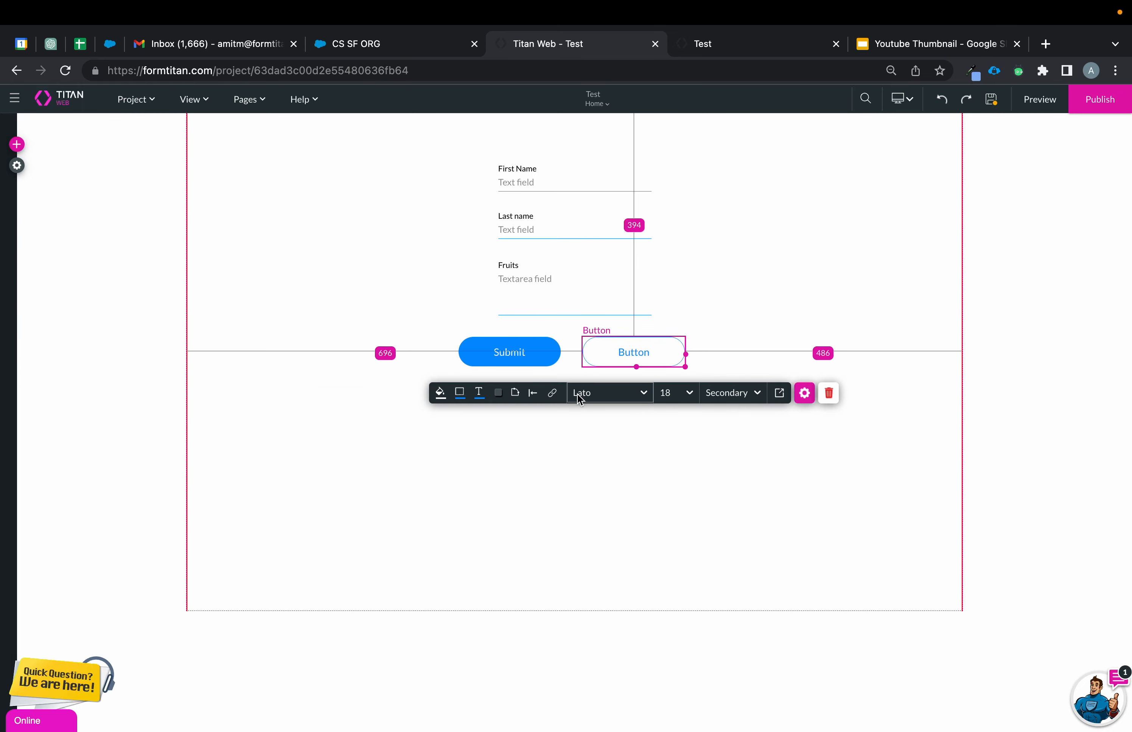
Change the new button's text to "+ Add Fruits" and save the project
{"action": "left_click", "coordinate": [551, 392]}
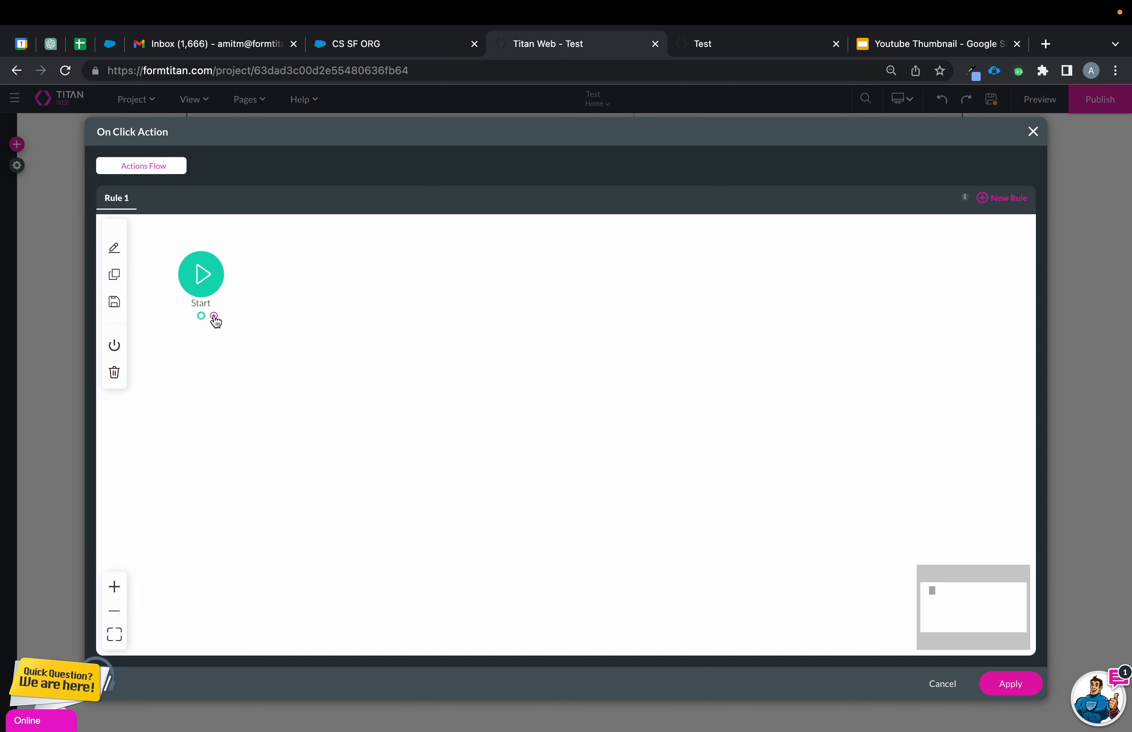
{"action": "left_click", "coordinate": [1037, 132]}
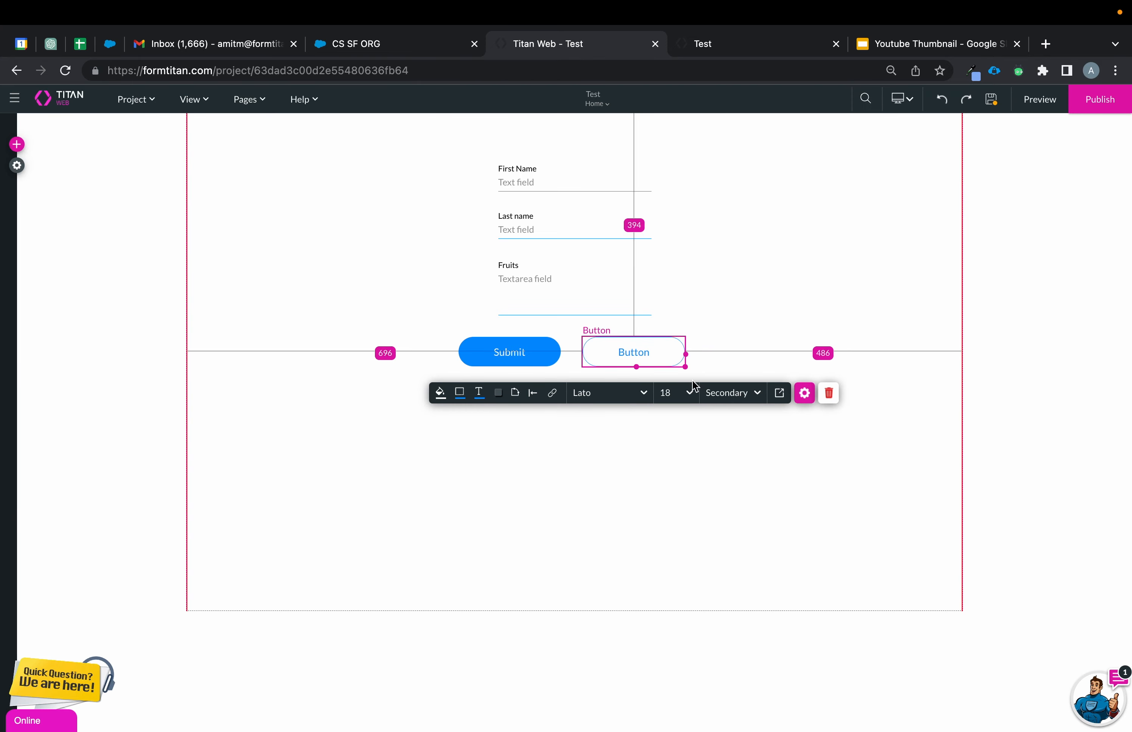
{"action": "left_click", "coordinate": [811, 395]}
{"action": "double_click", "coordinate": [926, 220]}
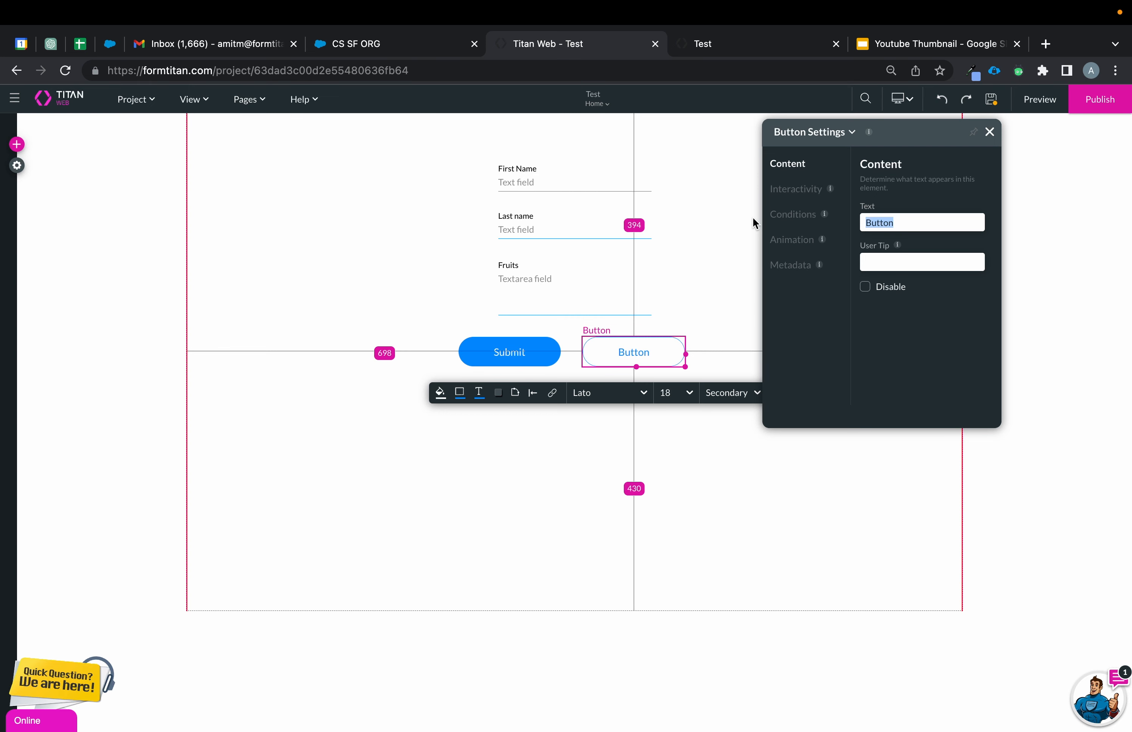
{"action": "type", "text": "+ Add"}
{"action": "type", "text": " DF"}
{"action": "key", "text": "BackSpace"}
{"action": "key", "text": "BackSpace"}
{"action": "type", "text": "Fruits"}
{"action": "left_click", "coordinate": [698, 450]}
{"action": "left_click", "coordinate": [991, 131]}
{"action": "left_click", "coordinate": [990, 101]}
Add a new page to the project from the Blank template
{"action": "left_click", "coordinate": [270, 97]}
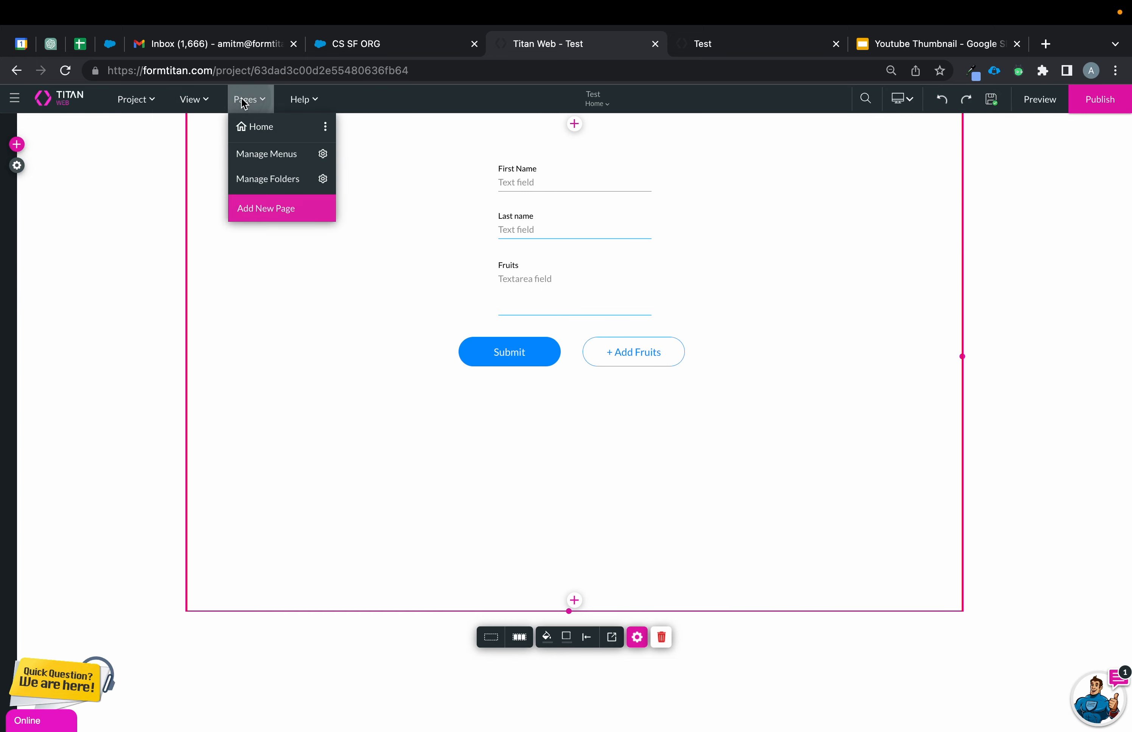
{"action": "left_click", "coordinate": [278, 205]}
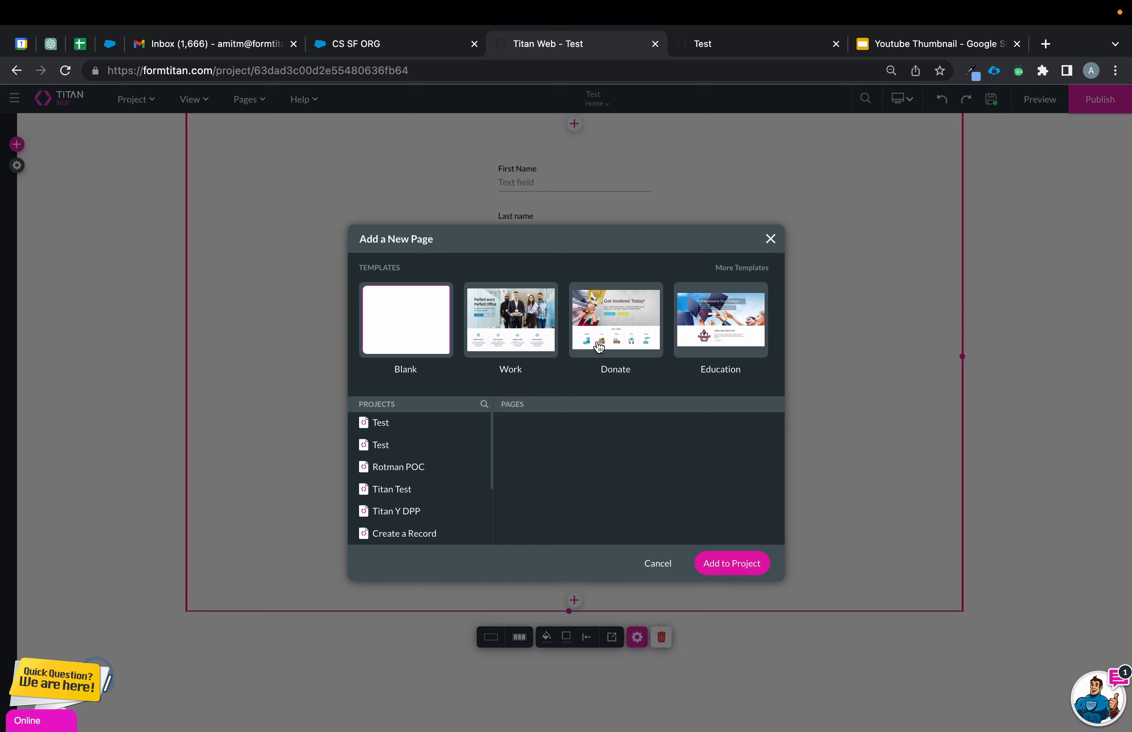
{"action": "left_click", "coordinate": [727, 562]}
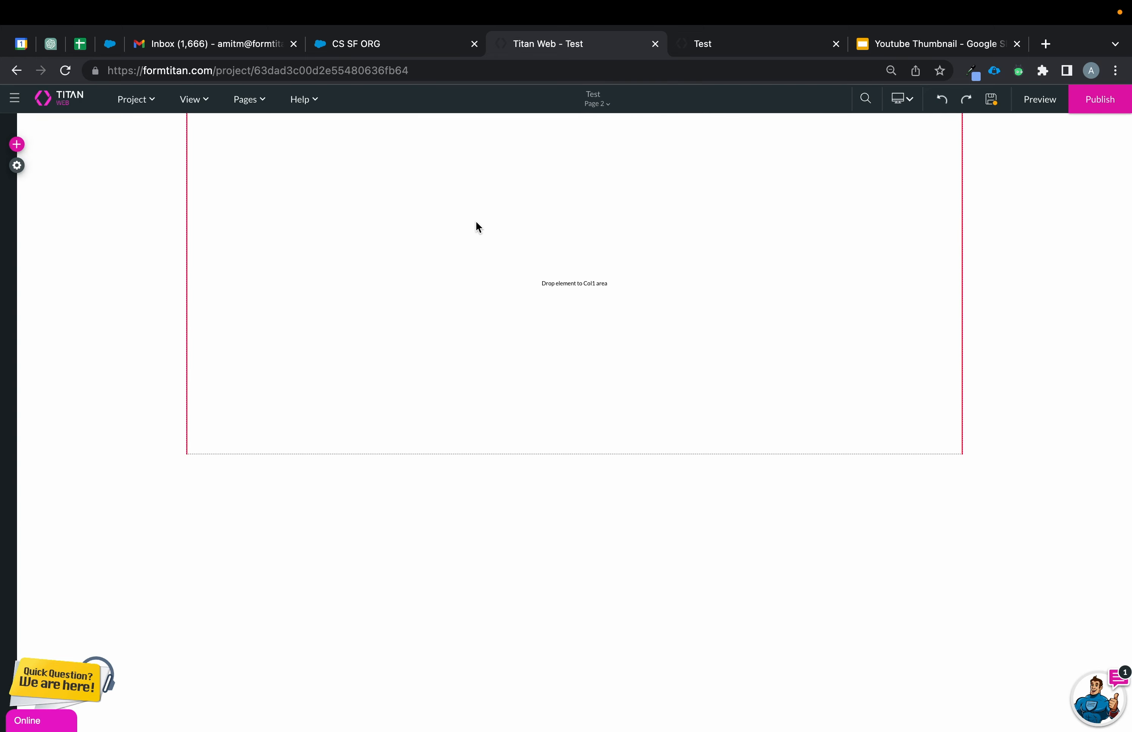
Narrow the new page's column and its content boundaries to about 380 px wide
{"action": "left_click", "coordinate": [722, 278]}
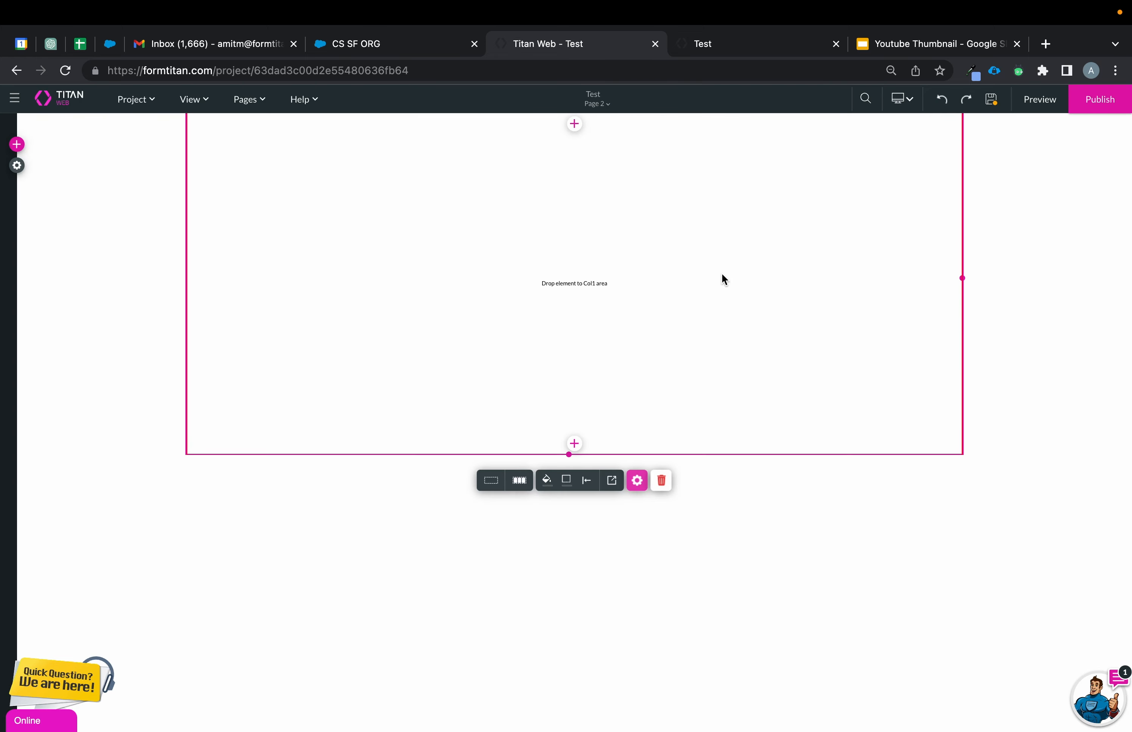
{"action": "left_click_drag", "start_coordinate": [962, 277], "coordinate": [405, 270]}
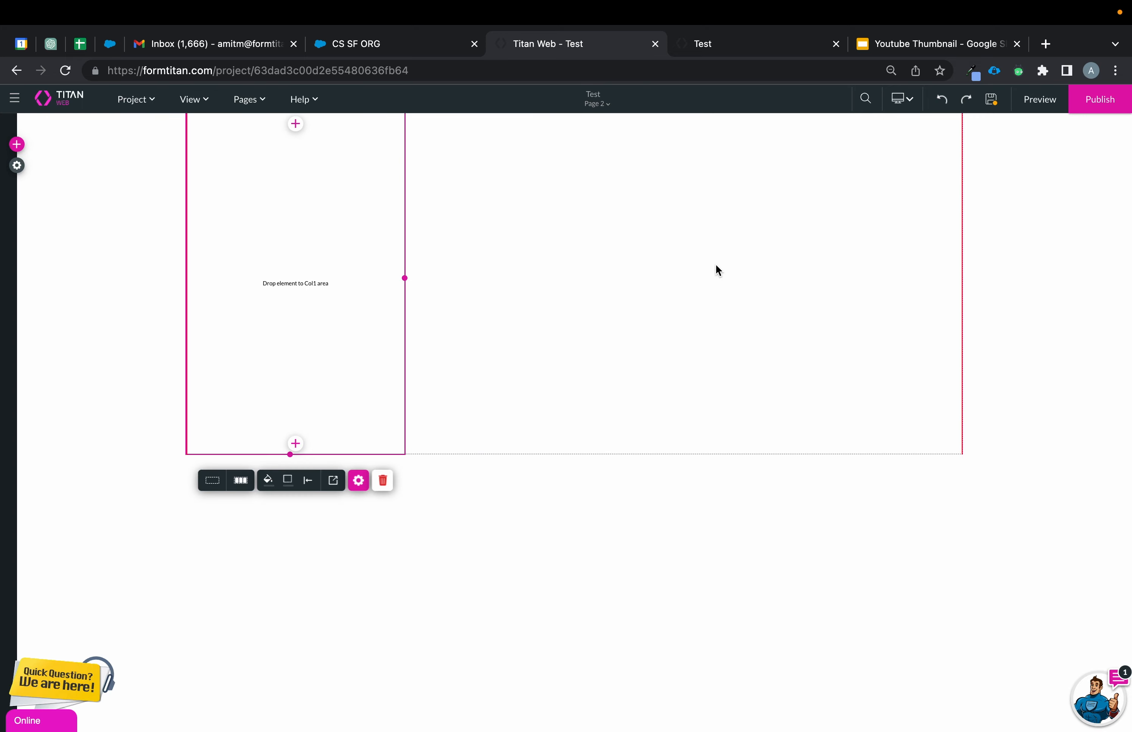
{"action": "left_click_drag", "start_coordinate": [960, 246], "coordinate": [394, 245]}
{"action": "left_click", "coordinate": [663, 298]}
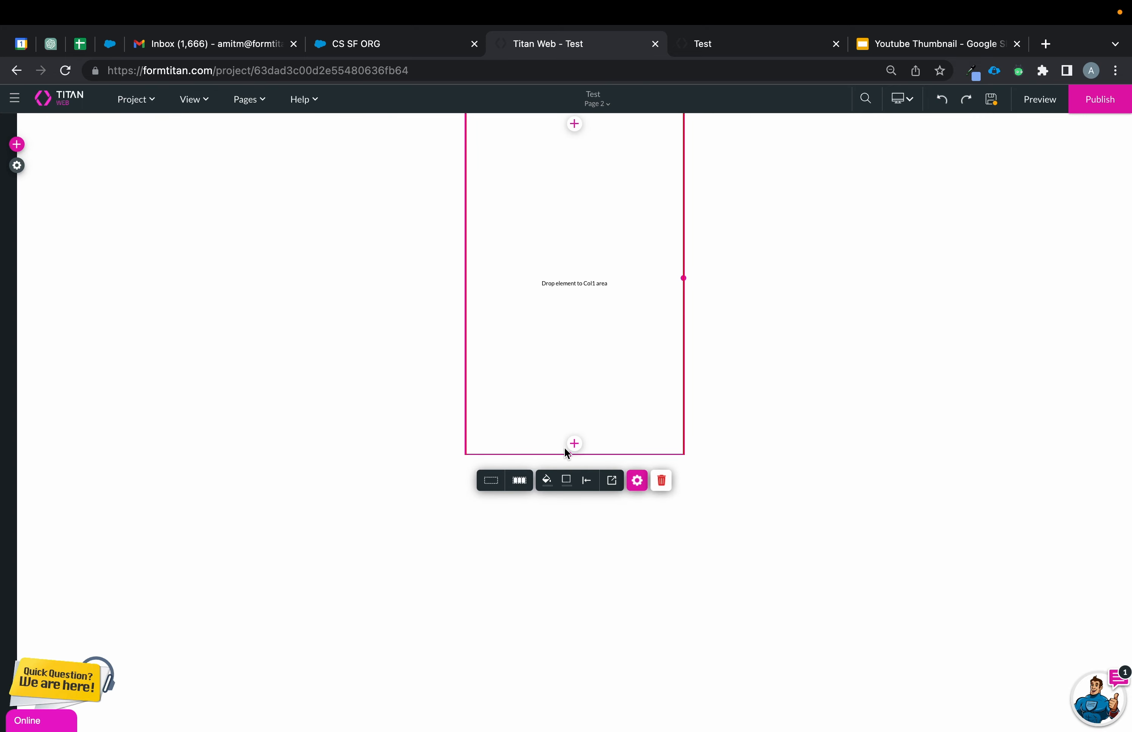
Show the layer list and the rulers in the page editor
{"action": "left_click", "coordinate": [177, 101]}
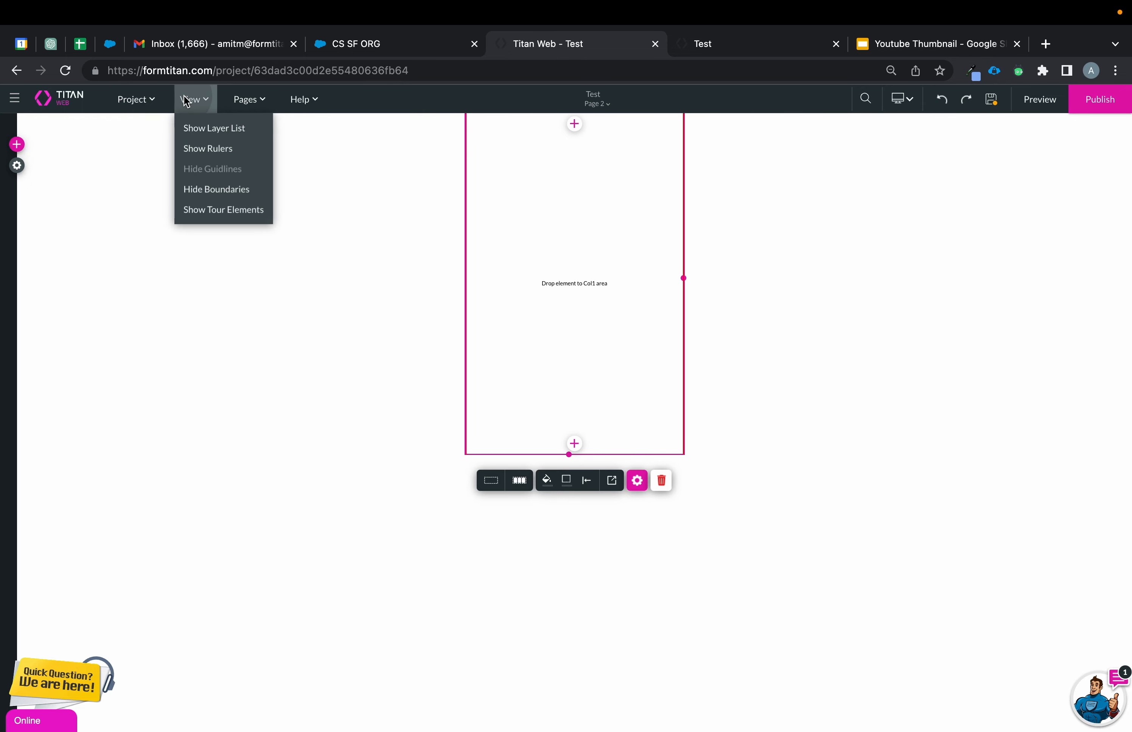
{"action": "left_click", "coordinate": [222, 127]}
{"action": "left_click", "coordinate": [195, 99]}
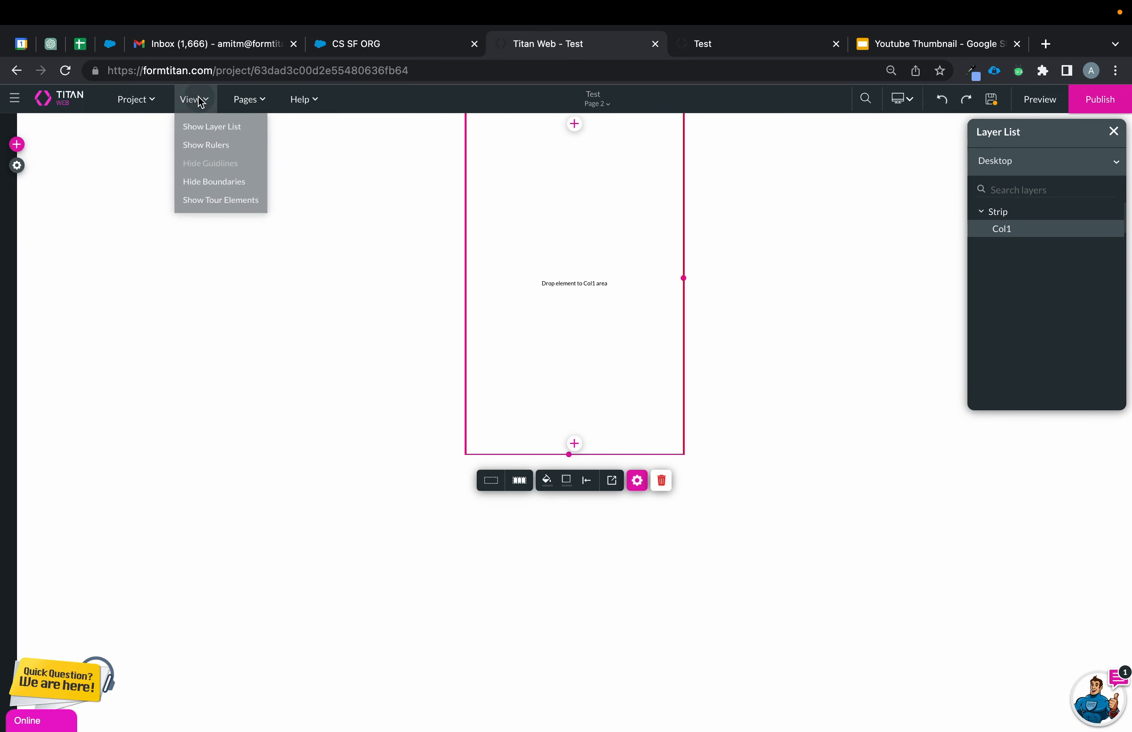
{"action": "left_click", "coordinate": [212, 148]}
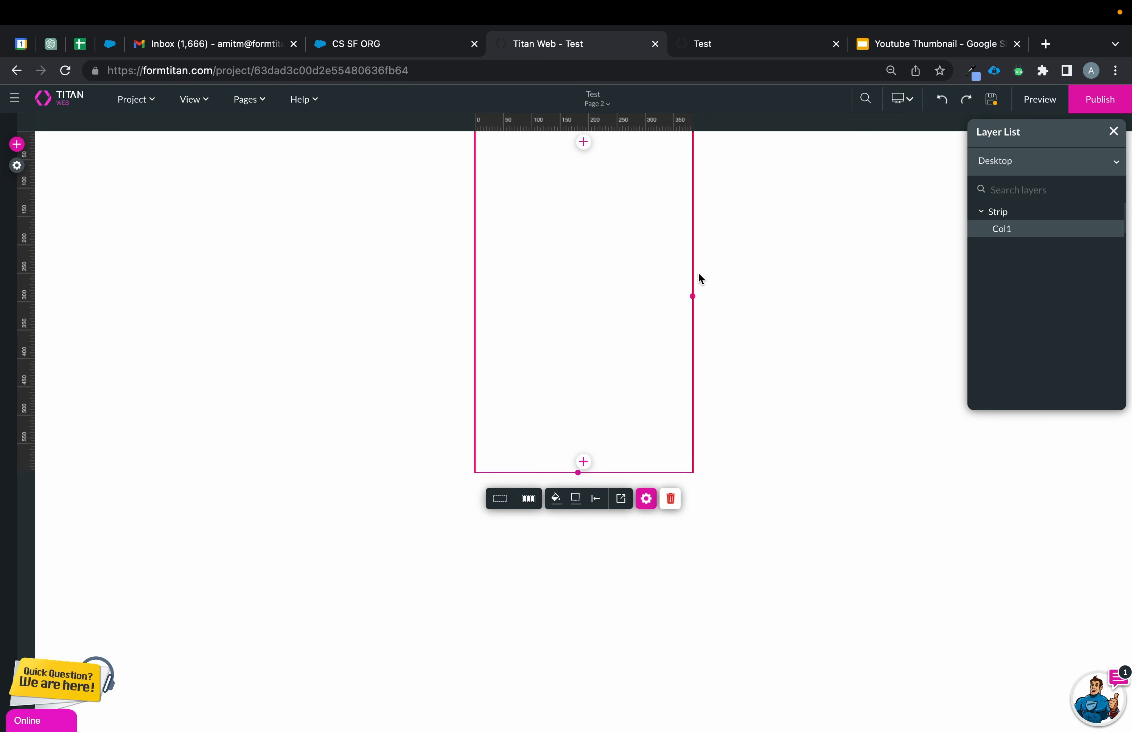
Widen the page's content boundaries to about 480 px and set the strip's height to 150 px
{"action": "left_click_drag", "start_coordinate": [718, 261], "coordinate": [720, 261]}
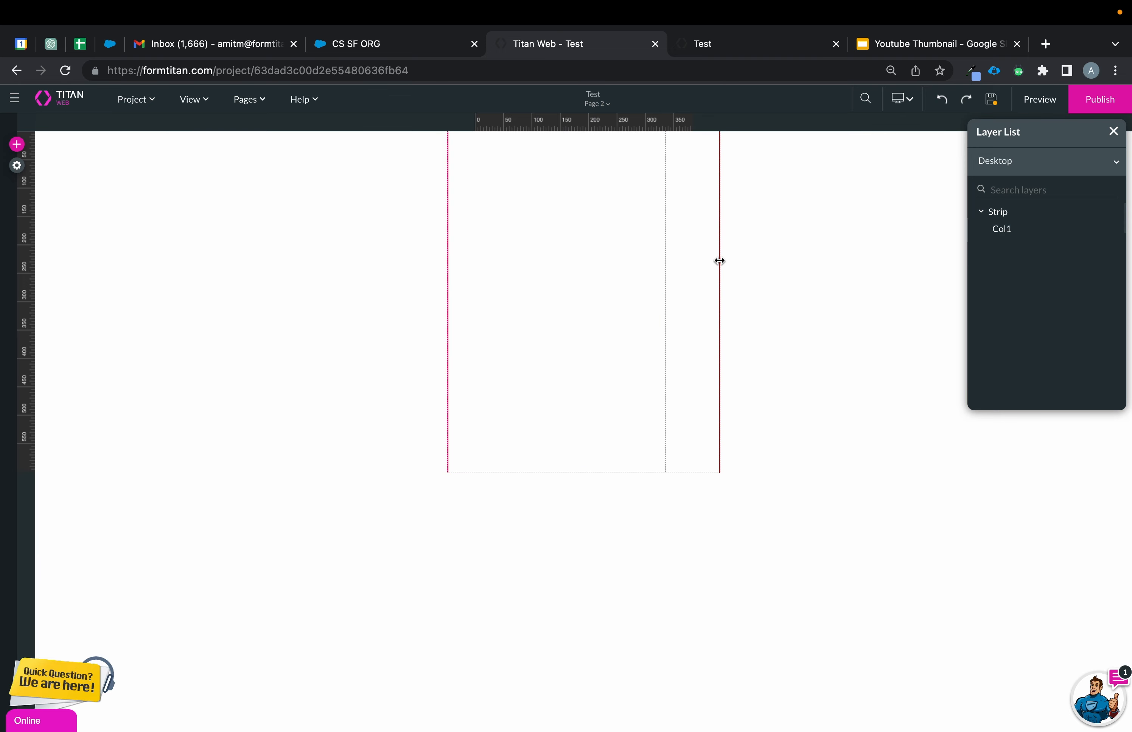
{"action": "left_click", "coordinate": [667, 323]}
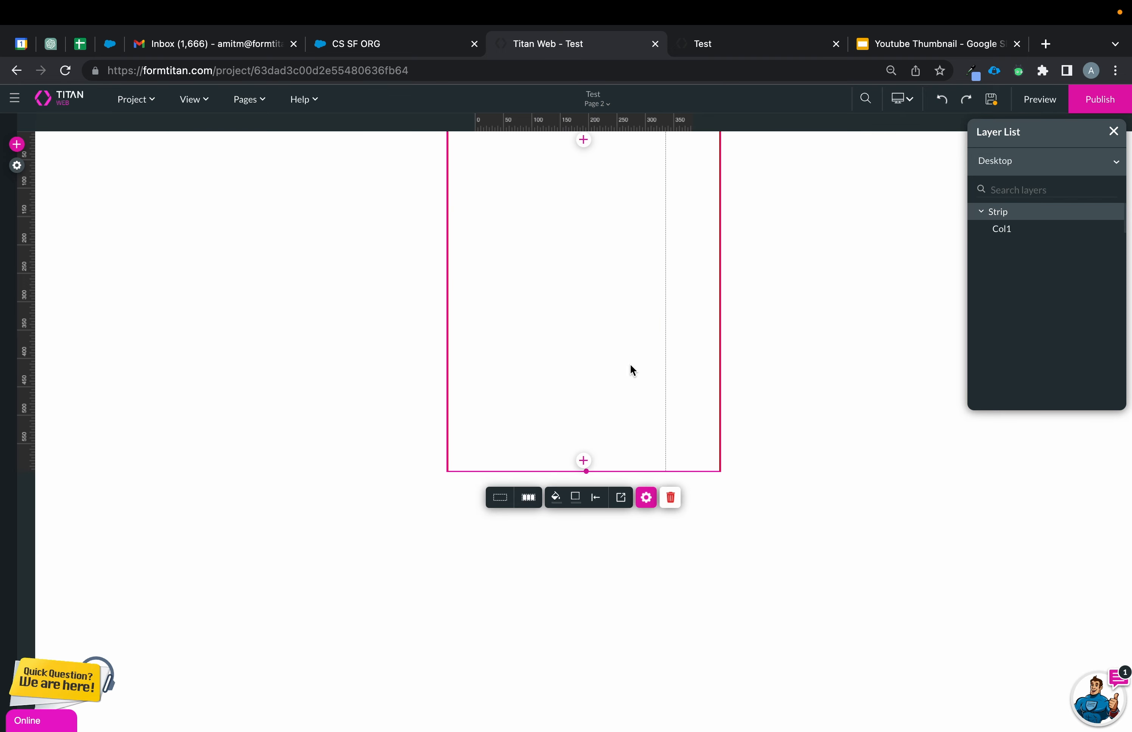
{"action": "left_click", "coordinate": [634, 498]}
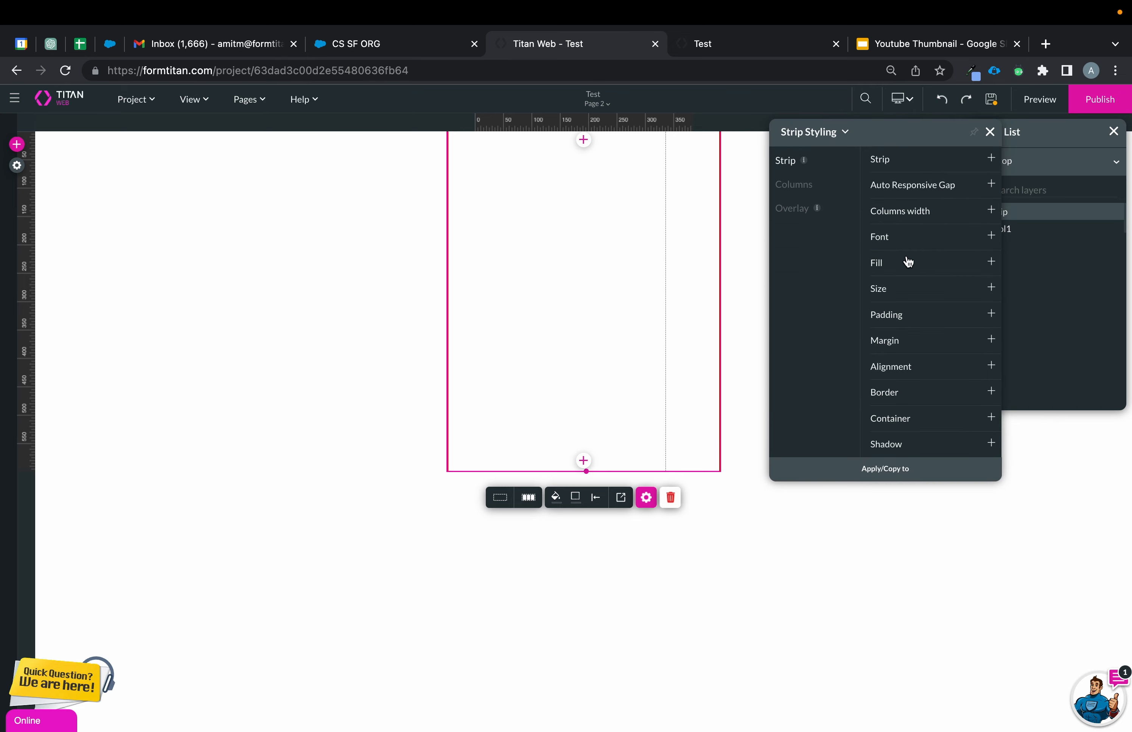
{"action": "left_click", "coordinate": [891, 289]}
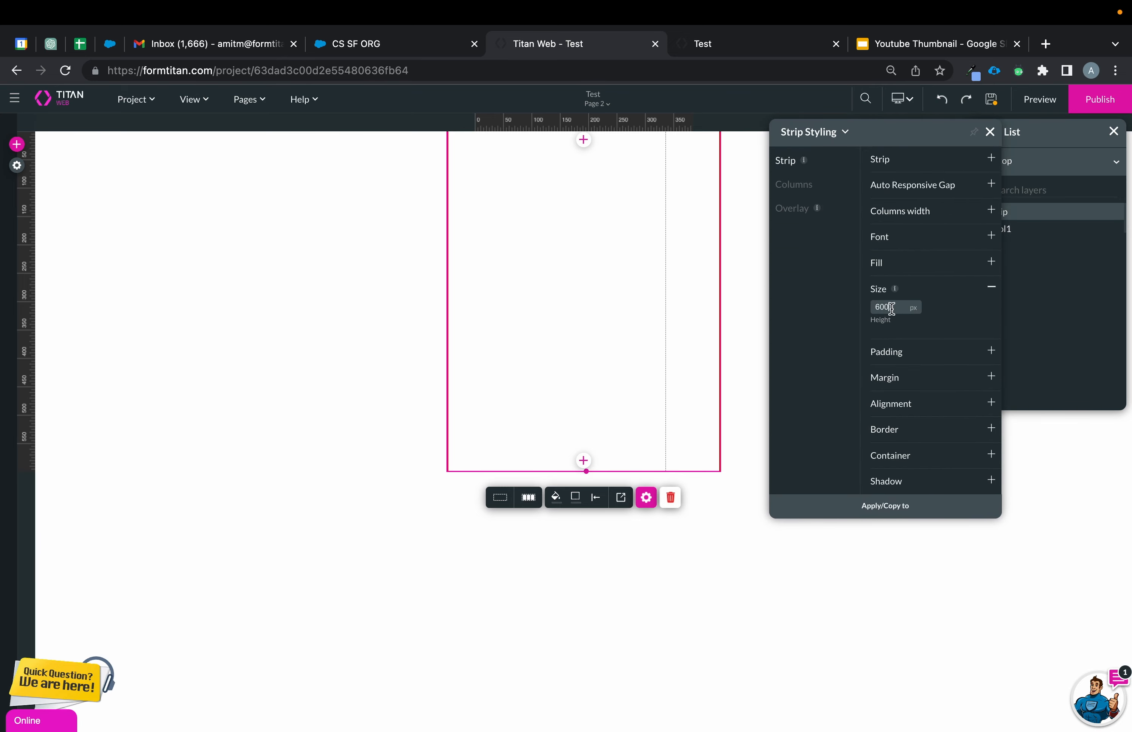
{"action": "key", "text": "BackSpace"}
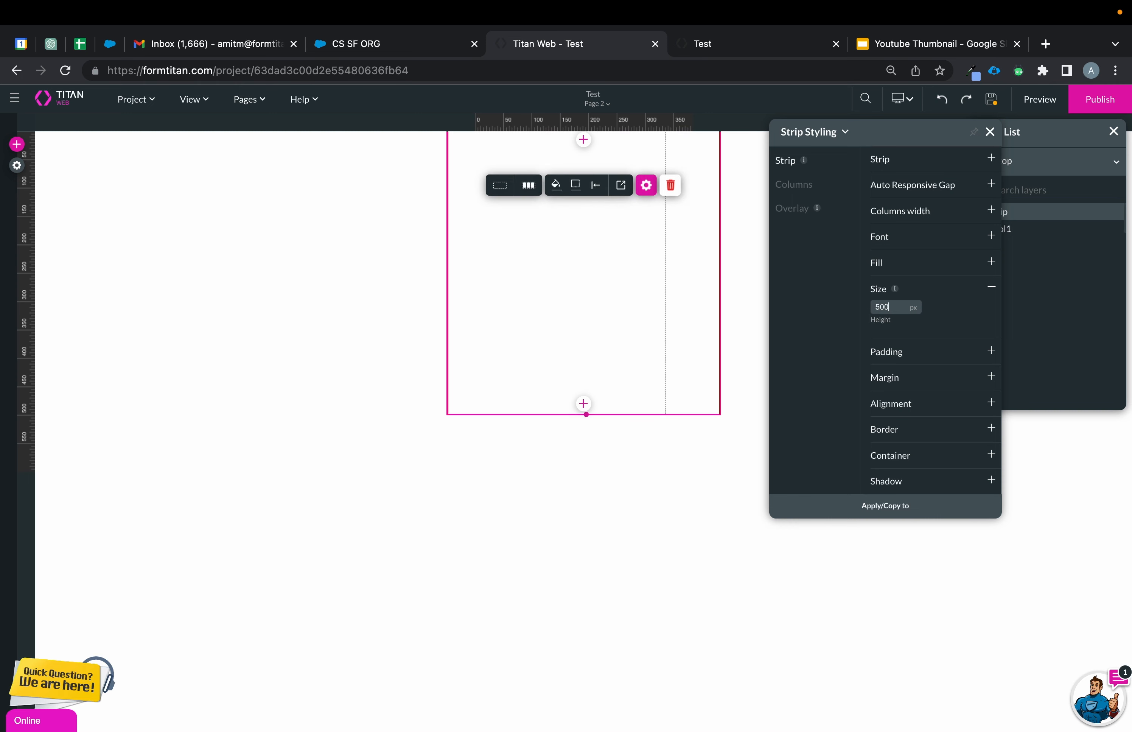
{"action": "type", "text": "300"}
{"action": "key", "text": "BackSpace"}
{"action": "key", "text": "BackSpace"}
{"action": "key", "text": "BackSpace"}
{"action": "type", "text": "100"}
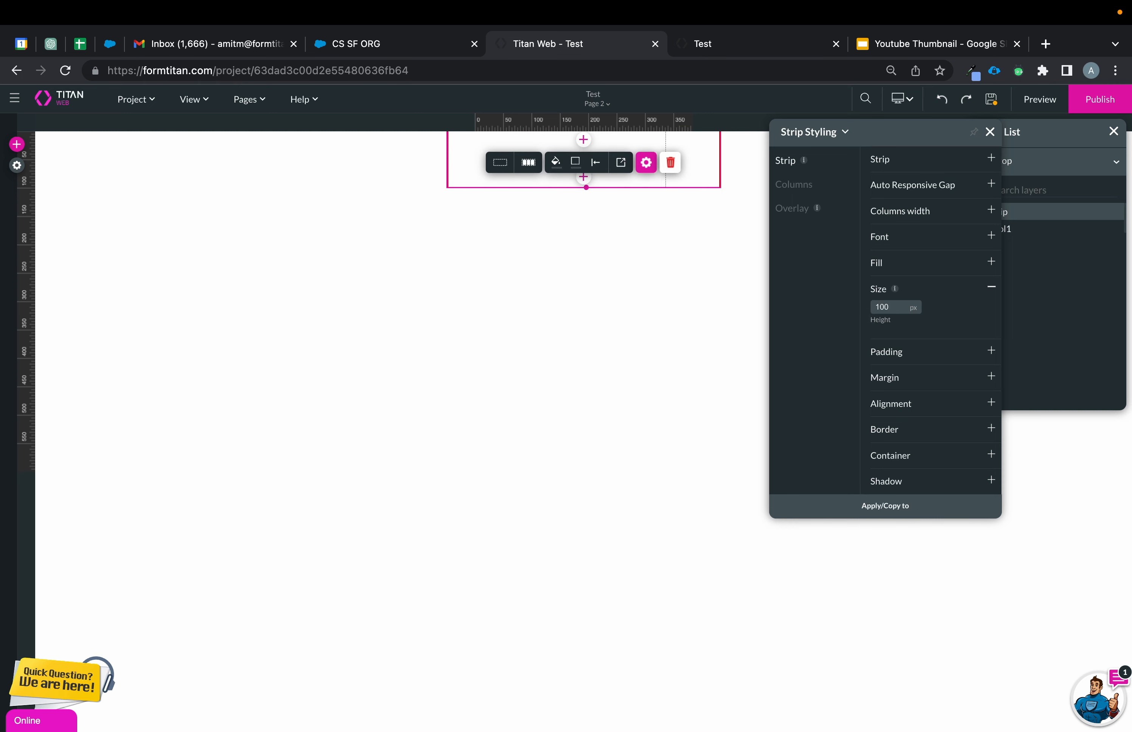
{"action": "key", "text": "BackSpace"}
{"action": "key", "text": "BackSpace"}
{"action": "key", "text": "BackSpace"}
{"action": "type", "text": "200"}
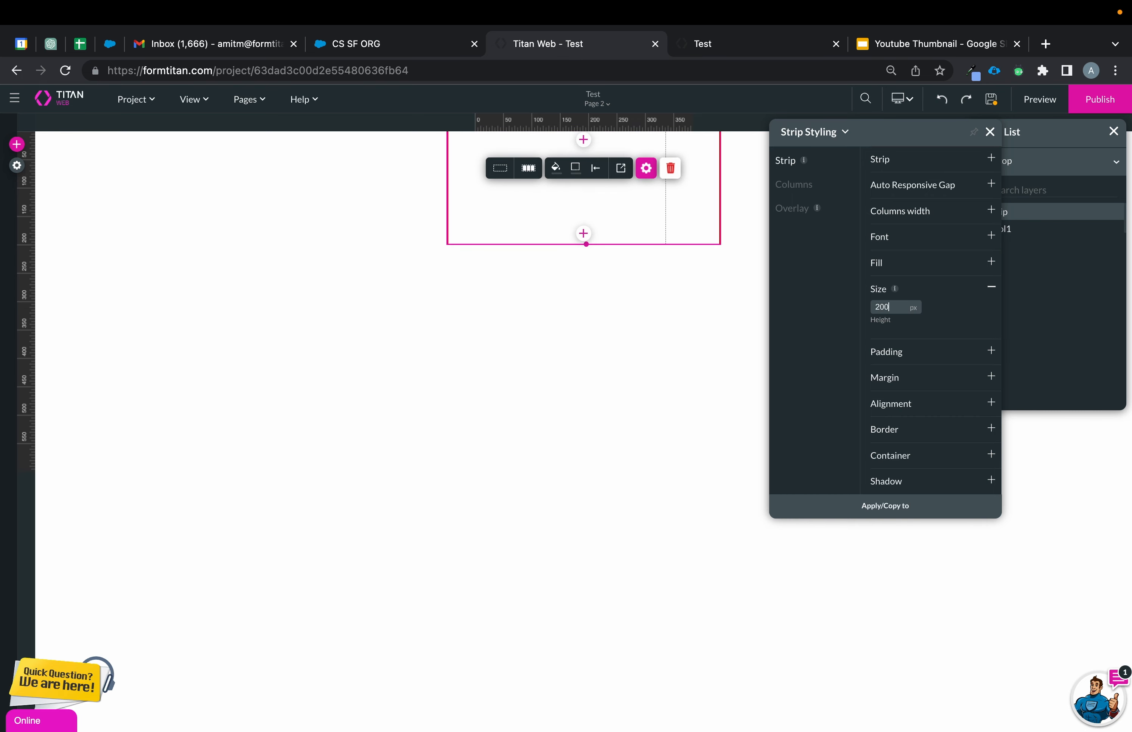
{"action": "key", "text": "BackSpace"}
{"action": "key", "text": "BackSpace"}
{"action": "key", "text": "BackSpace"}
{"action": "type", "text": "150"}
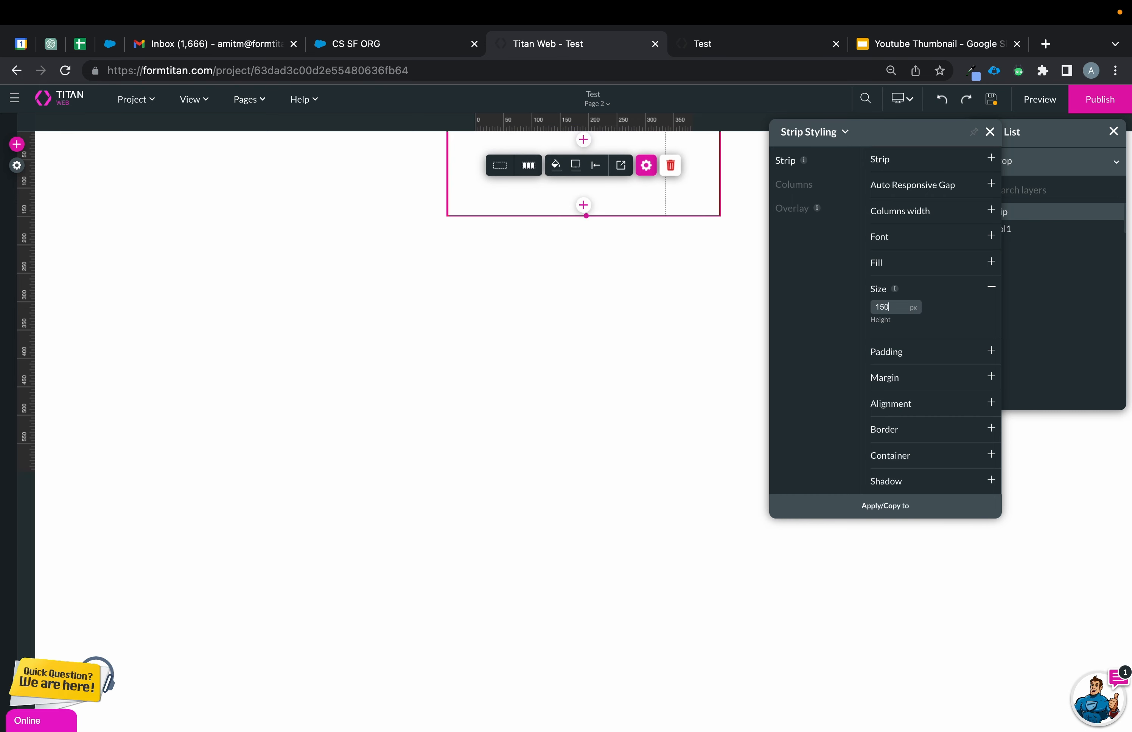
{"action": "left_click", "coordinate": [623, 284]}
Widen the strip's column to 480 px so it fills the content boundaries
{"action": "left_click", "coordinate": [592, 159]}
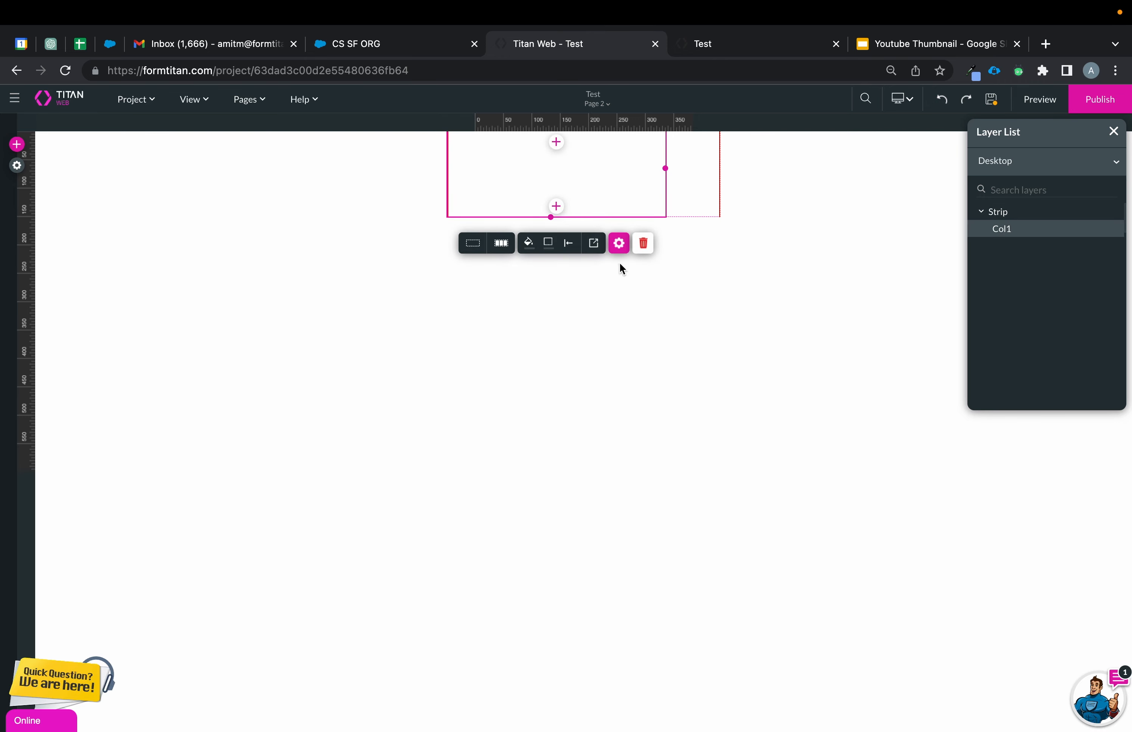
{"action": "left_click_drag", "start_coordinate": [667, 168], "coordinate": [723, 170]}
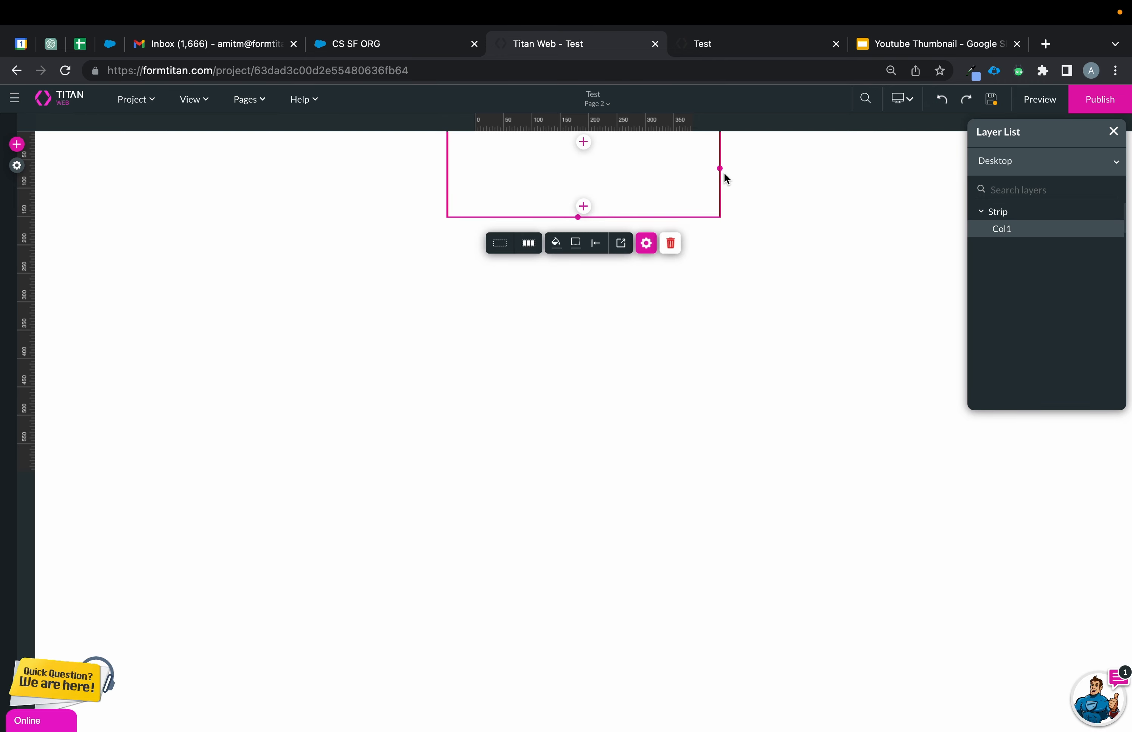
Check the strip's size settings and try to set the width of Col1 to 600 px
{"action": "left_click", "coordinate": [621, 245]}
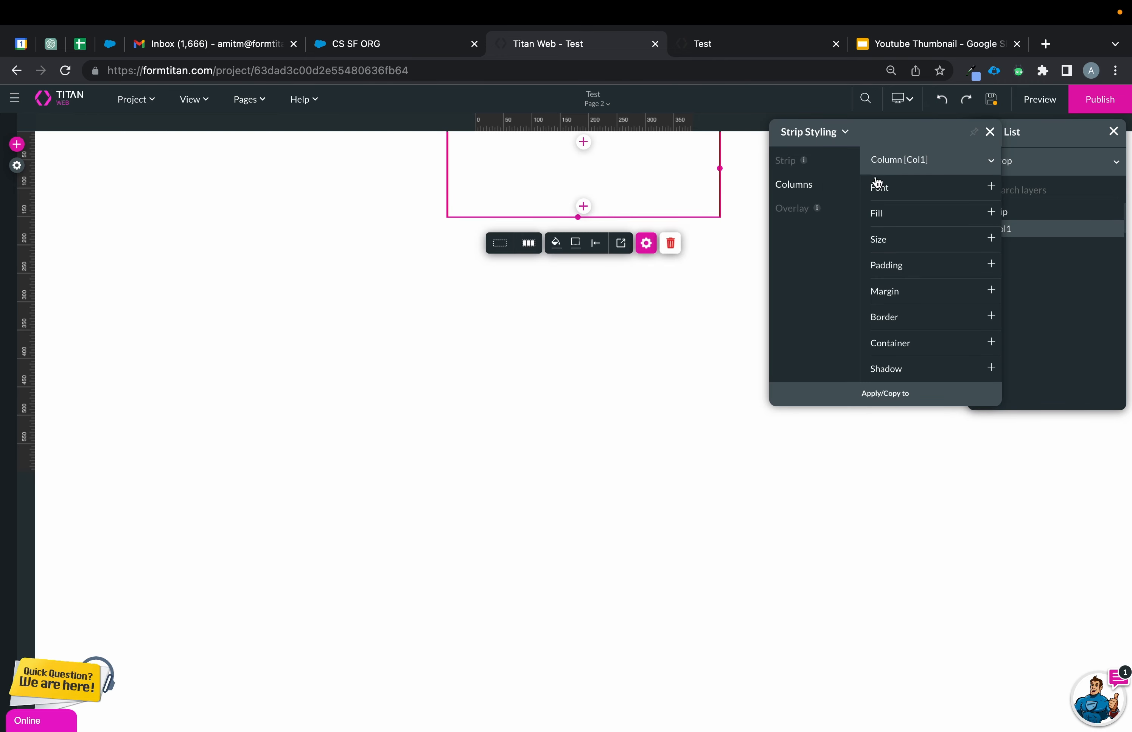
{"action": "left_click", "coordinate": [787, 162]}
{"action": "left_click", "coordinate": [884, 288]}
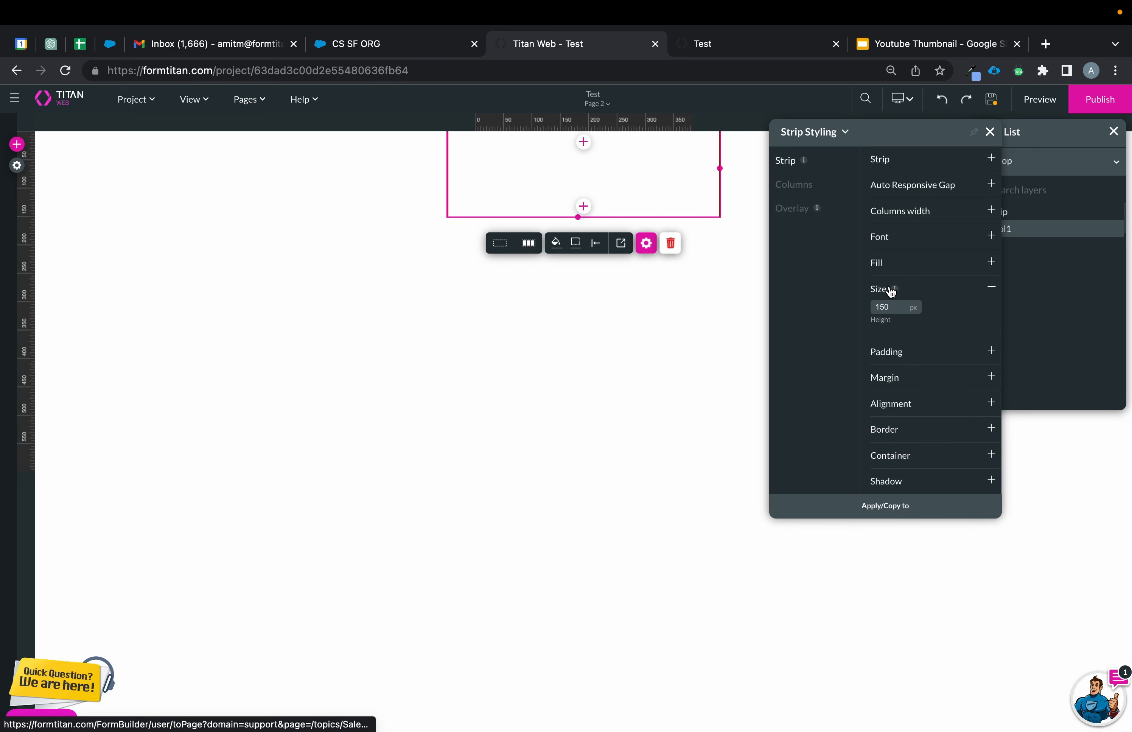
{"action": "left_click", "coordinate": [791, 185]}
{"action": "left_click_drag", "start_coordinate": [895, 255], "coordinate": [851, 257]}
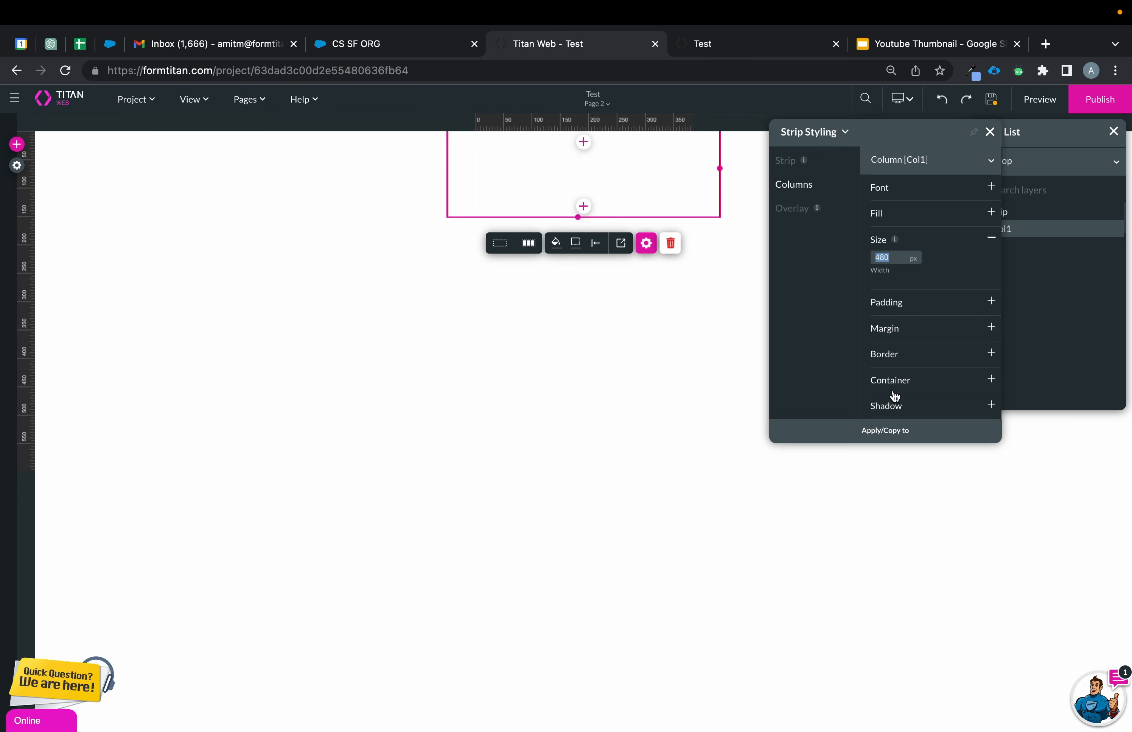
{"action": "type", "text": "600"}
{"action": "left_click", "coordinate": [686, 488]}
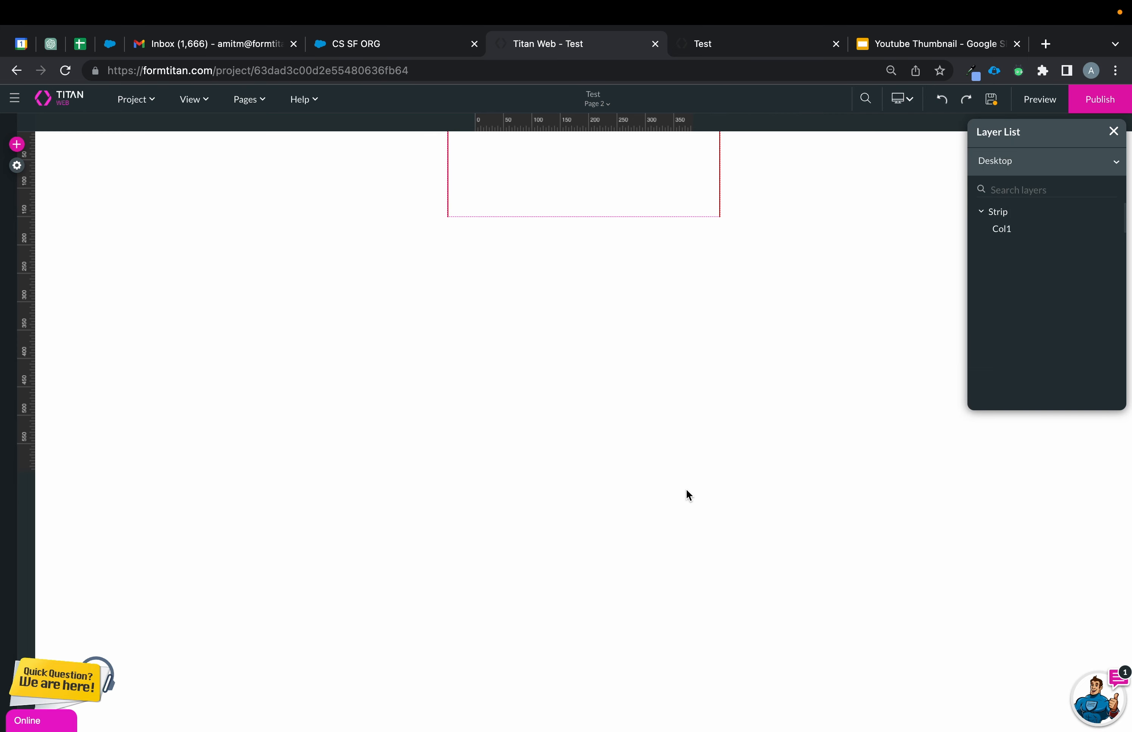
{"action": "left_click", "coordinate": [686, 174]}
{"action": "left_click", "coordinate": [555, 378]}
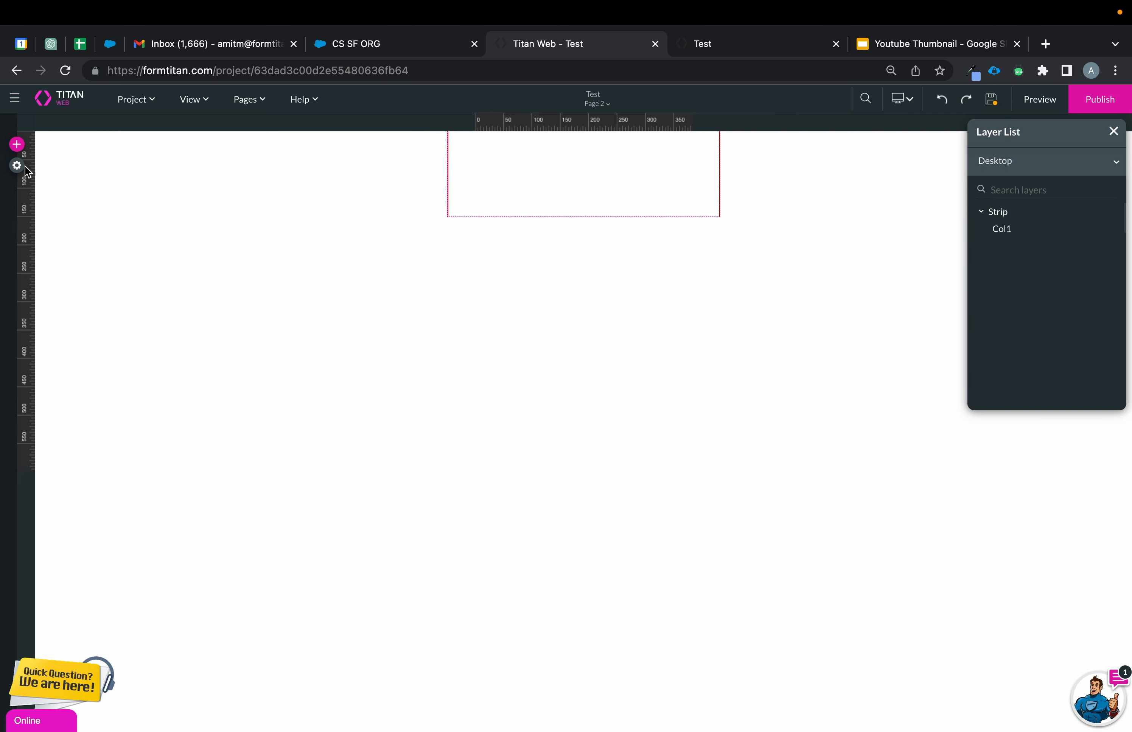
Add a text input to the column and set its label to "Fruit"
{"action": "left_click", "coordinate": [16, 144]}
{"action": "left_click", "coordinate": [26, 253]}
{"action": "left_click_drag", "start_coordinate": [138, 185], "coordinate": [552, 176]}
{"action": "left_click", "coordinate": [694, 183]}
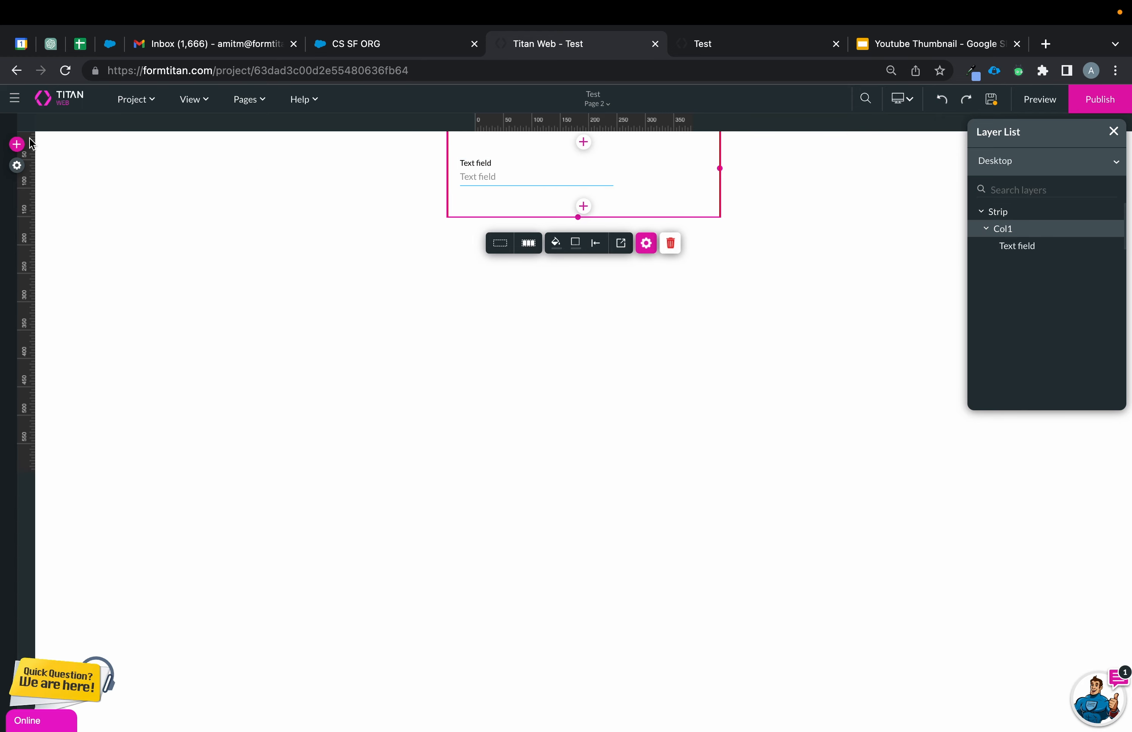
{"action": "left_click", "coordinate": [16, 143]}
{"action": "left_click", "coordinate": [518, 177]}
{"action": "left_click", "coordinate": [625, 213]}
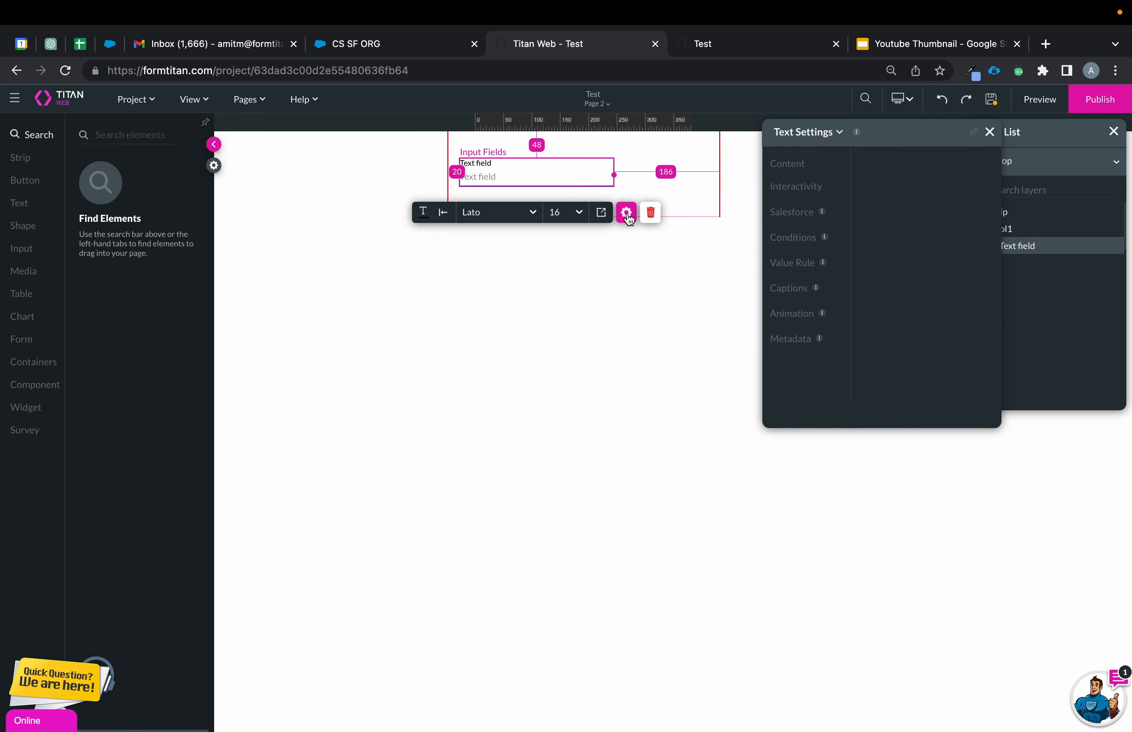
{"action": "type", "text": "Fruit"}
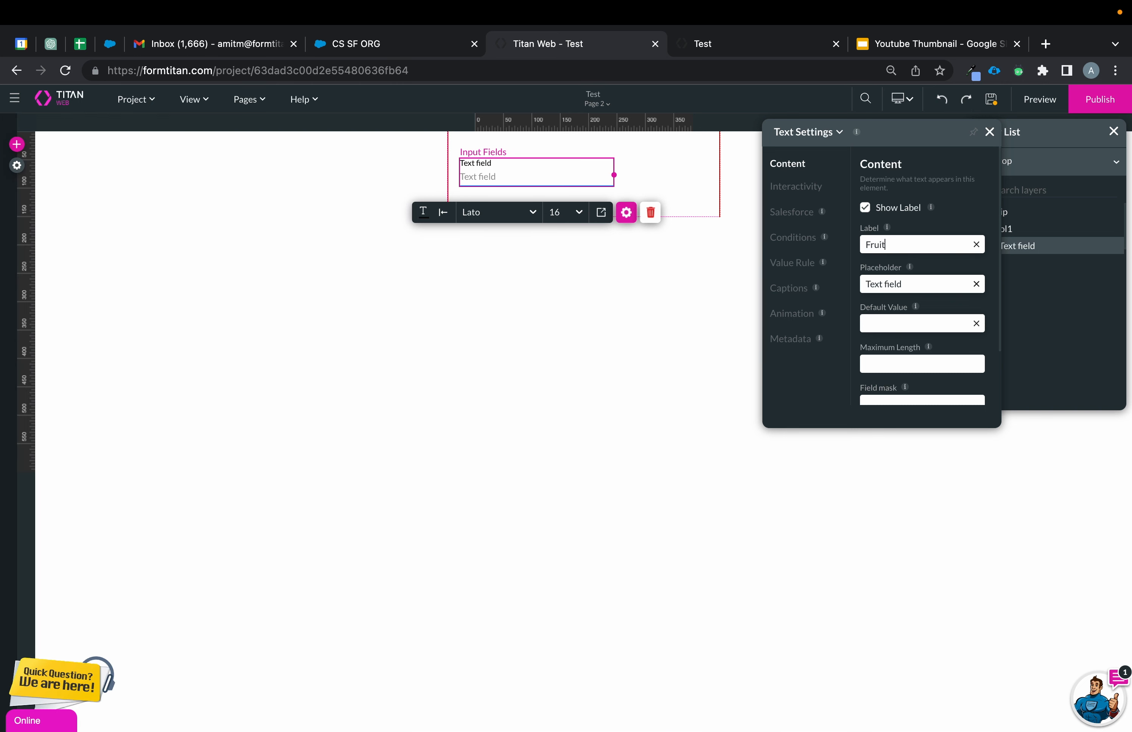
{"action": "left_click", "coordinate": [301, 281]}
Place a button in the column beside the Fruit field and make it slightly narrower
{"action": "left_click", "coordinate": [19, 143]}
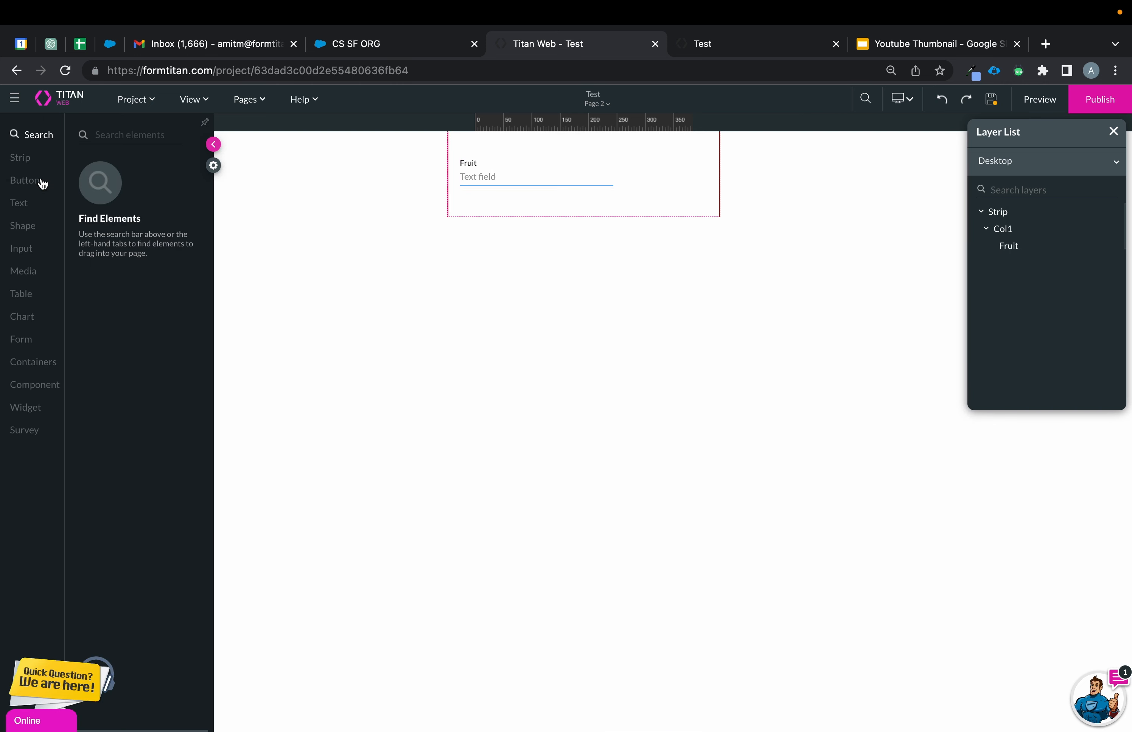
{"action": "left_click", "coordinate": [27, 181]}
{"action": "left_click_drag", "start_coordinate": [129, 166], "coordinate": [687, 157]}
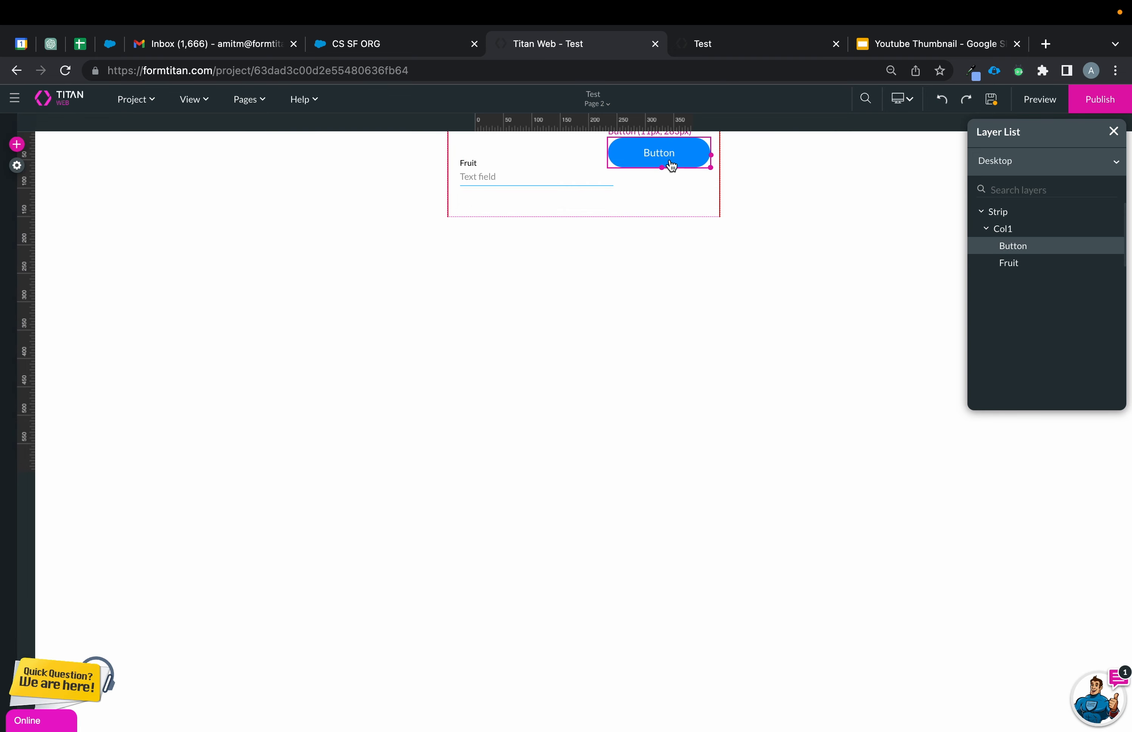
{"action": "left_click", "coordinate": [672, 163]}
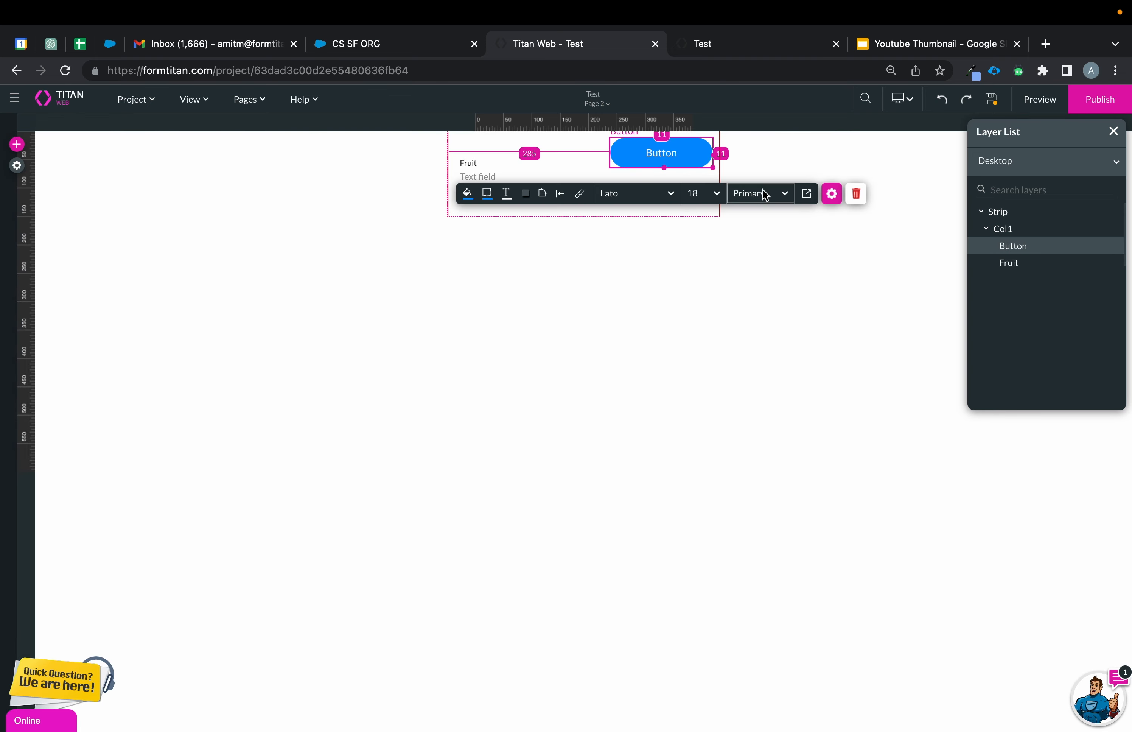
{"action": "left_click_drag", "start_coordinate": [712, 154], "coordinate": [694, 155]}
Duplicate the button and stack the two copies one above the other beside the Fruit field
{"action": "left_click", "coordinate": [675, 162]}
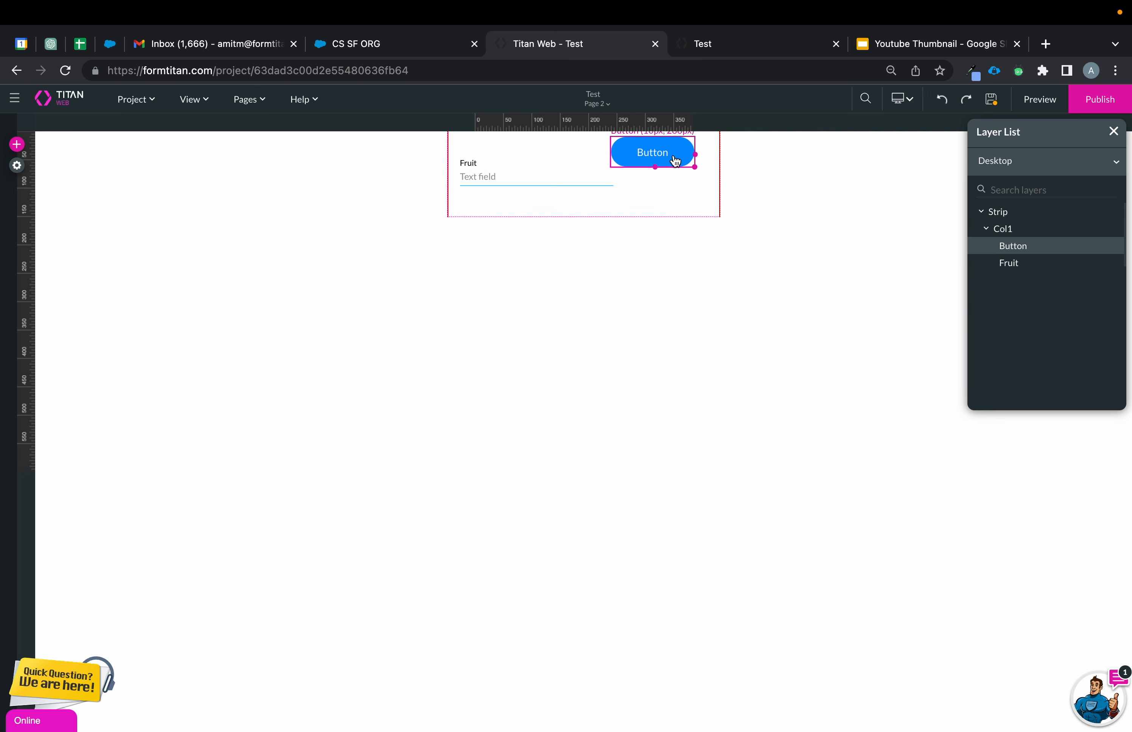
{"action": "key", "text": "super+c"}
{"action": "key", "text": "super+v"}
{"action": "mouse_move", "coordinate": [674, 188]}
{"action": "left_mouse_down"}
{"action": "mouse_move", "coordinate": [669, 202]}
{"action": "mouse_move", "coordinate": [681, 202]}
{"action": "left_mouse_up"}
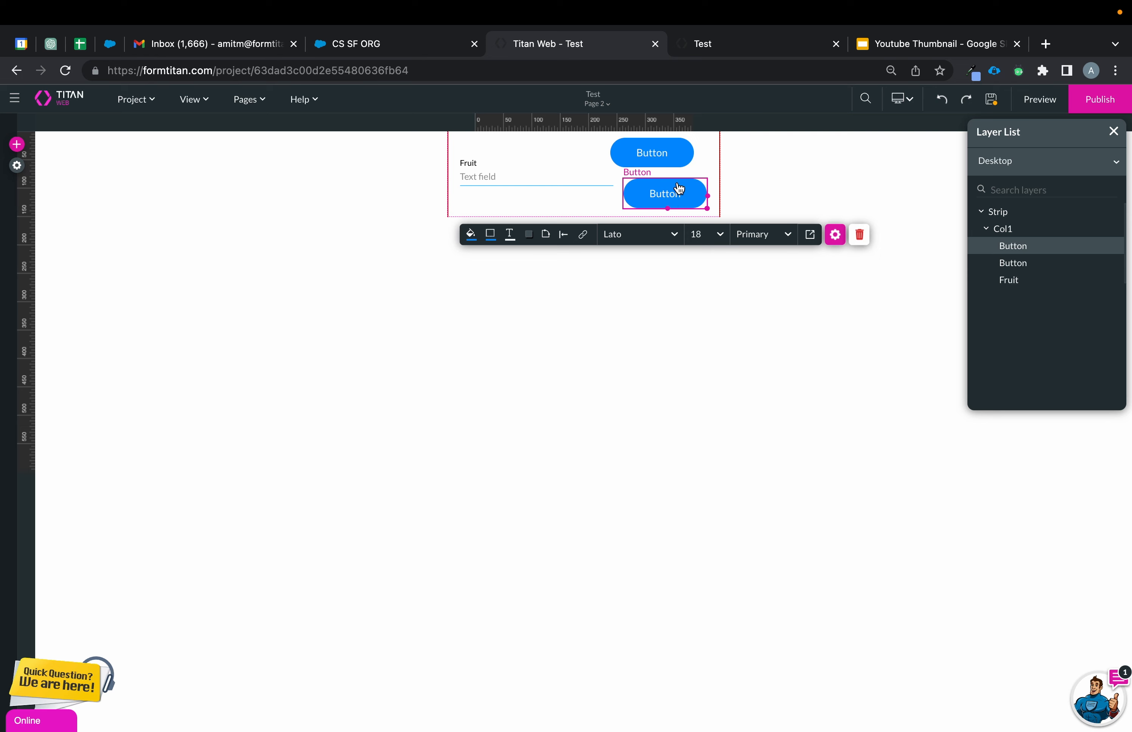
{"action": "left_click_drag", "start_coordinate": [664, 157], "coordinate": [679, 165]}
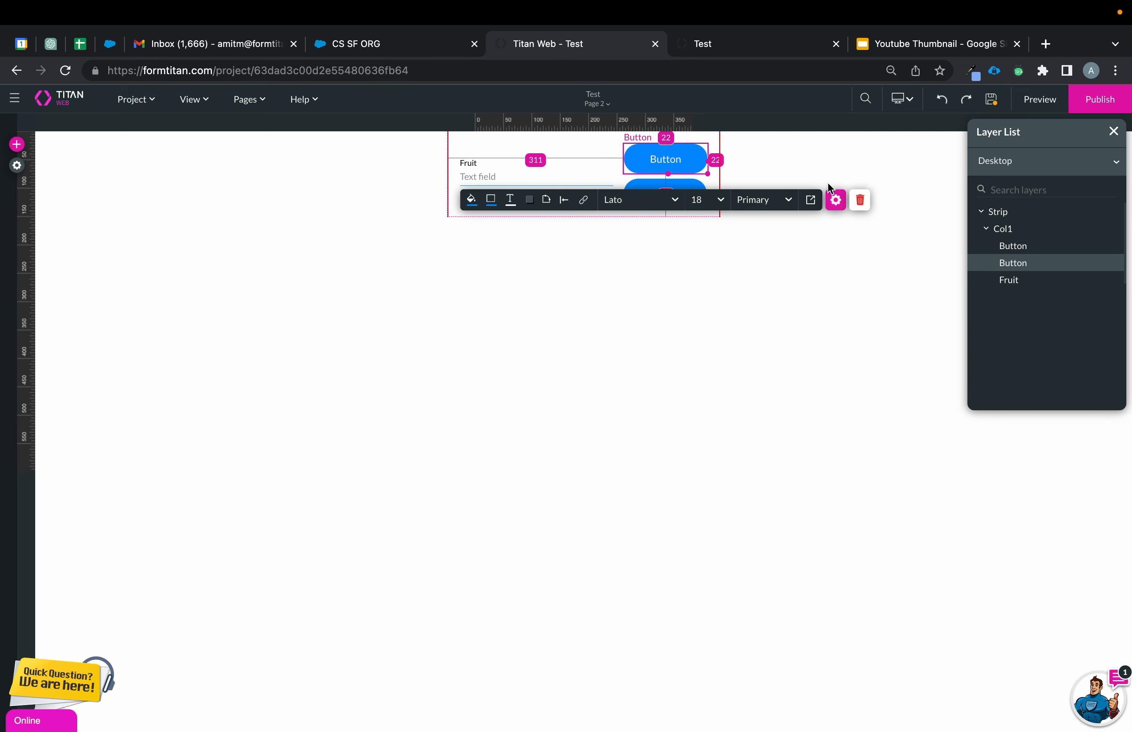
{"action": "left_click", "coordinate": [856, 197]}
{"action": "key", "text": "super+z"}
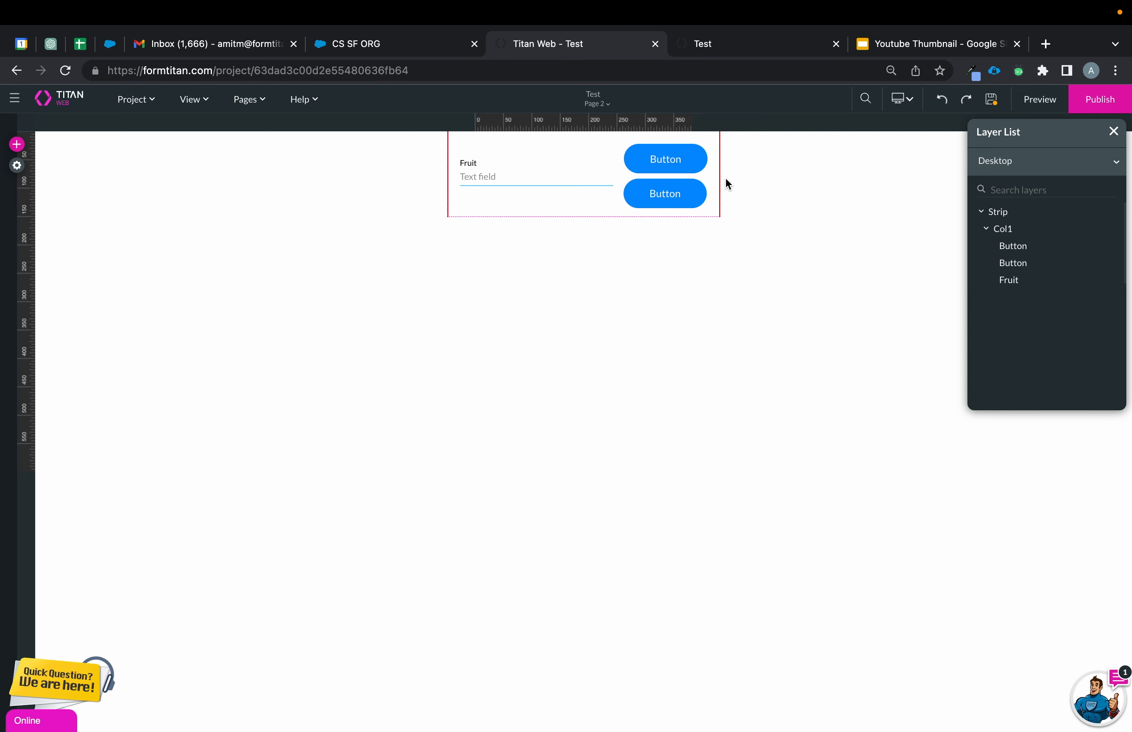
Change the upper button's text to "+ Fruit"
{"action": "left_click", "coordinate": [680, 158]}
{"action": "left_click", "coordinate": [836, 204]}
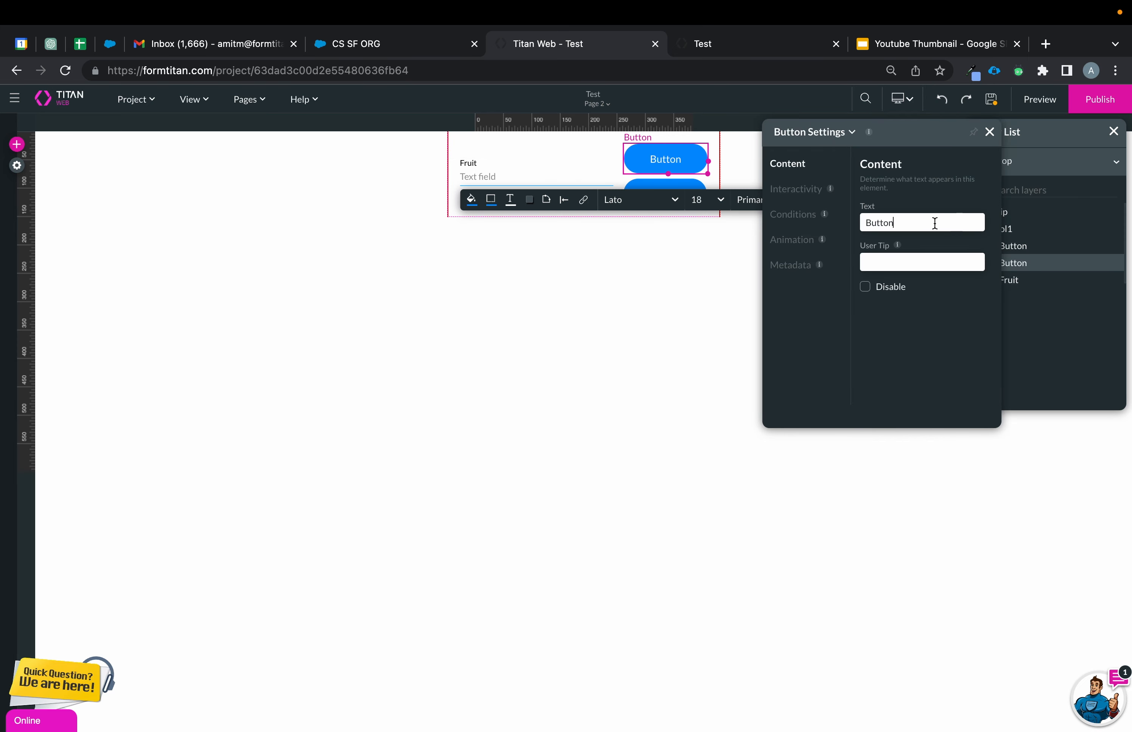
{"action": "left_click_drag", "start_coordinate": [935, 222], "coordinate": [816, 227]}
{"action": "type", "text": "+ Fruit"}
{"action": "left_click", "coordinate": [592, 314]}
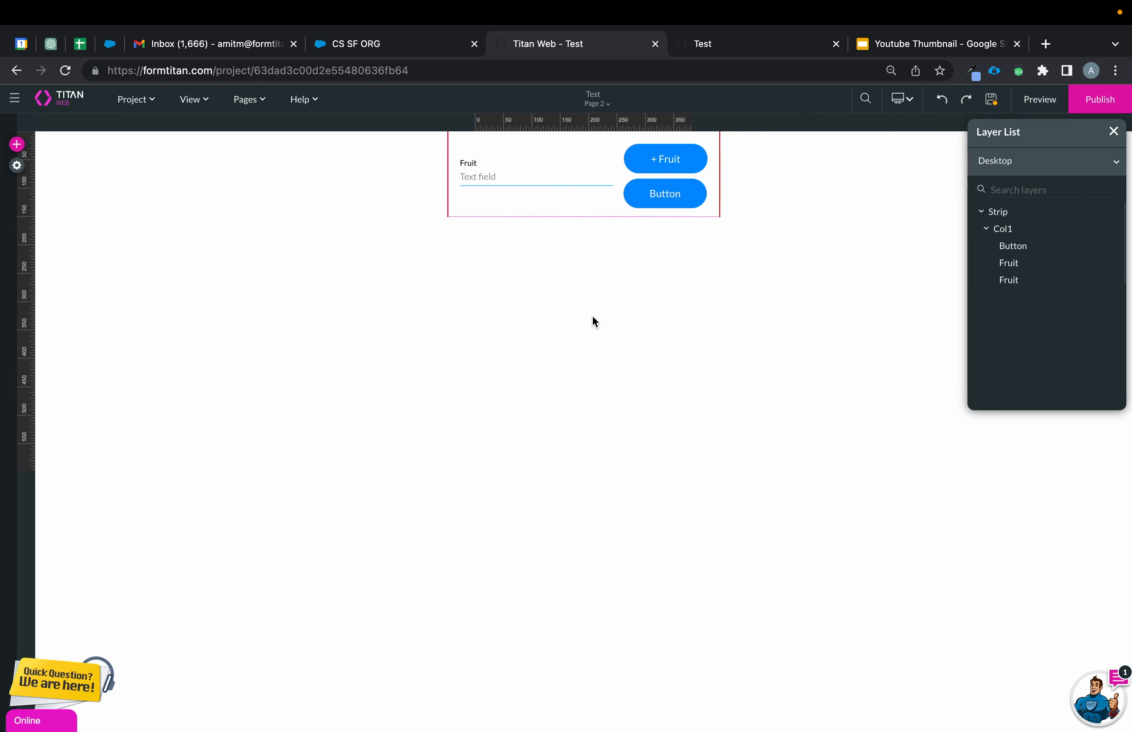
Change the lower button's text to "- Remove"
{"action": "left_click", "coordinate": [684, 196]}
{"action": "left_click", "coordinate": [835, 235]}
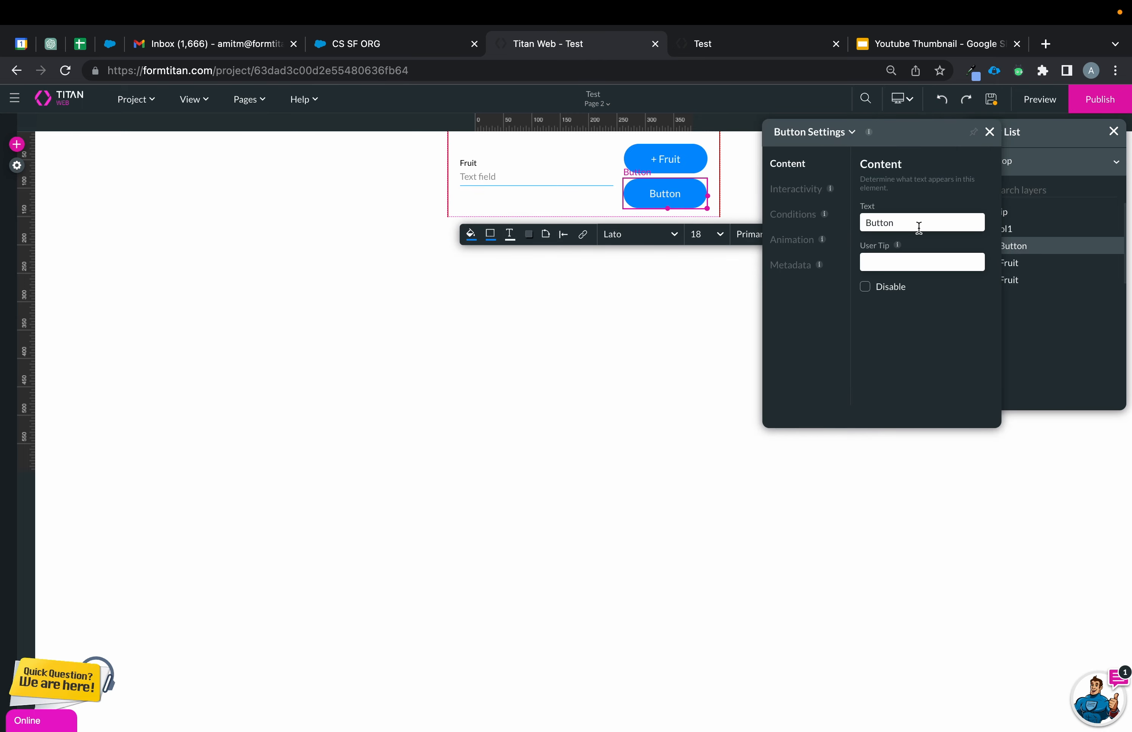
{"action": "type", "text": "- Remove"}
{"action": "left_click", "coordinate": [656, 321]}
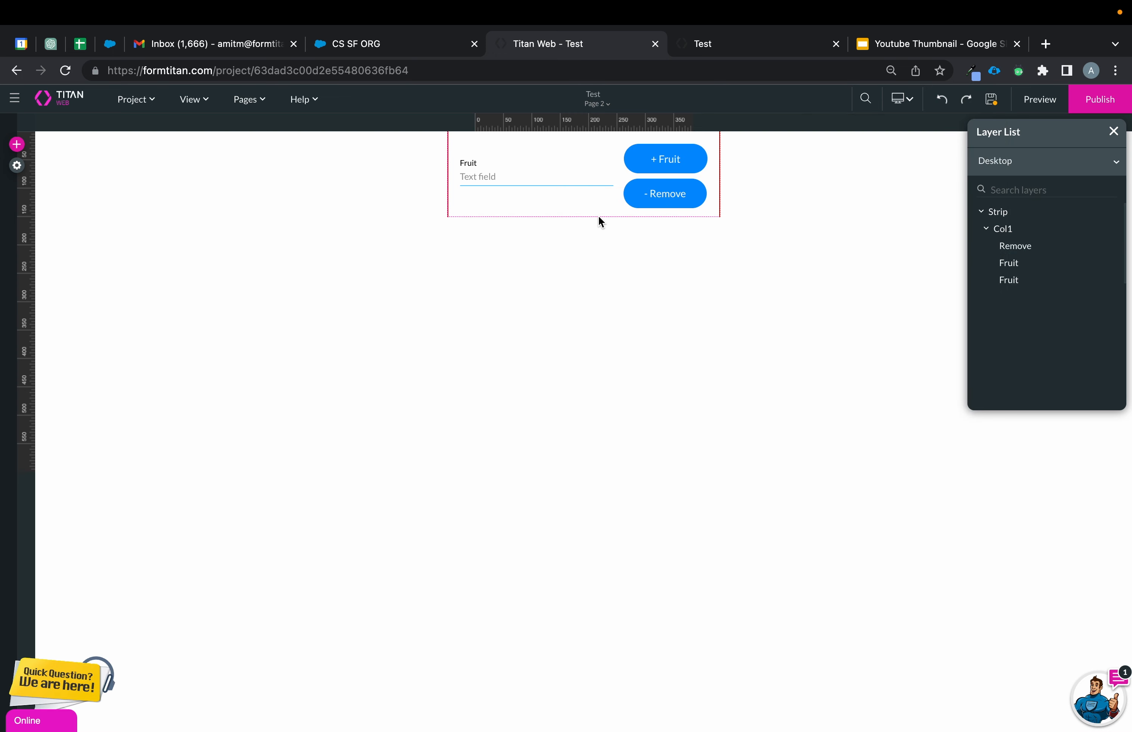
Turn on Repeat column for Col1 and shorten the column so it ends just below the buttons
{"action": "left_click", "coordinate": [558, 196]}
{"action": "left_click", "coordinate": [646, 243]}
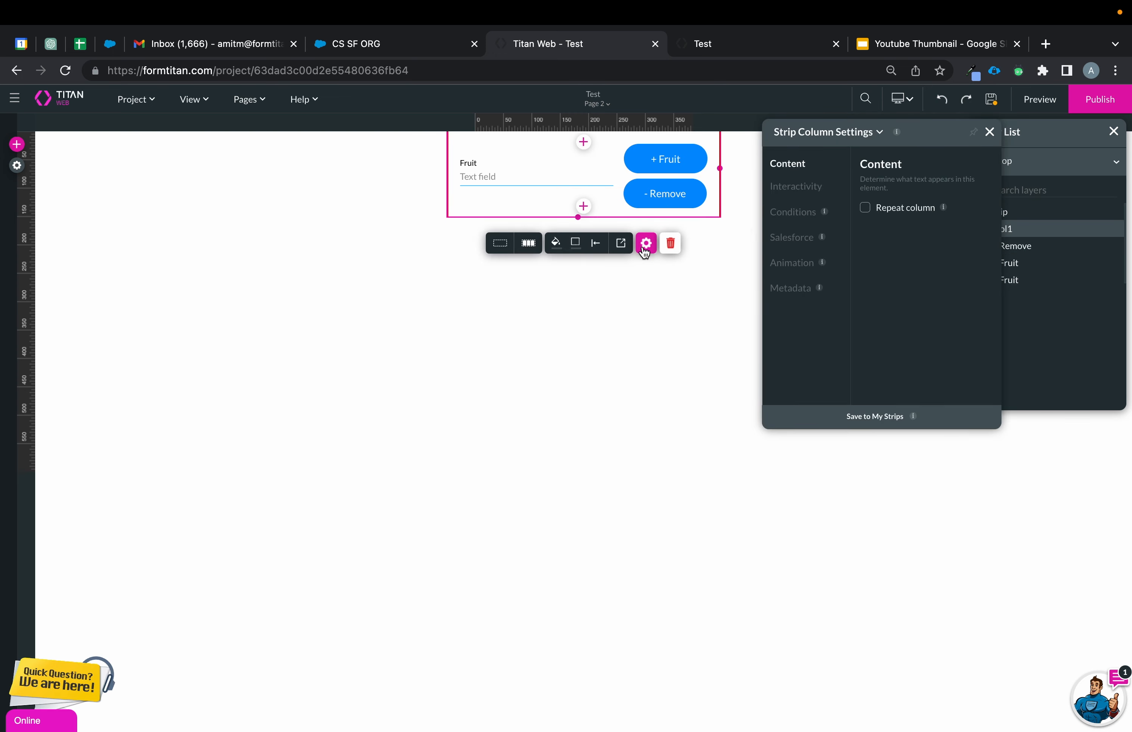
{"action": "left_click", "coordinate": [865, 209]}
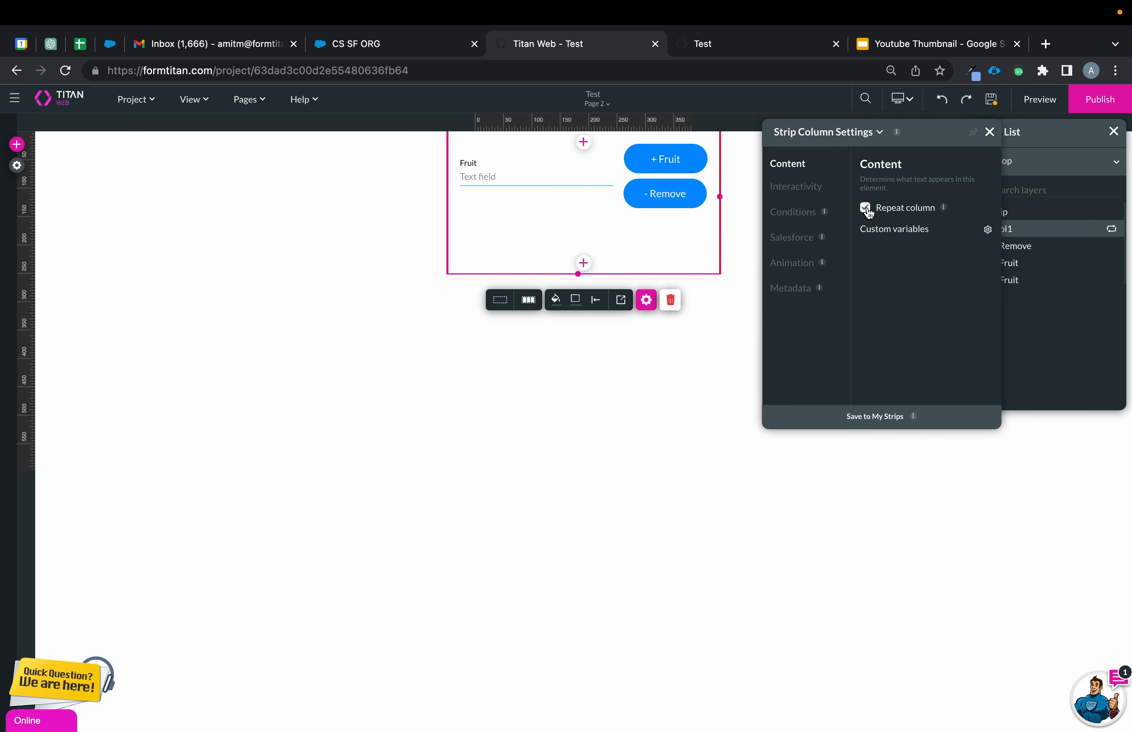
{"action": "left_click", "coordinate": [557, 386]}
{"action": "left_click", "coordinate": [598, 243]}
{"action": "left_click_drag", "start_coordinate": [579, 275], "coordinate": [580, 217]}
{"action": "left_click", "coordinate": [648, 327]}
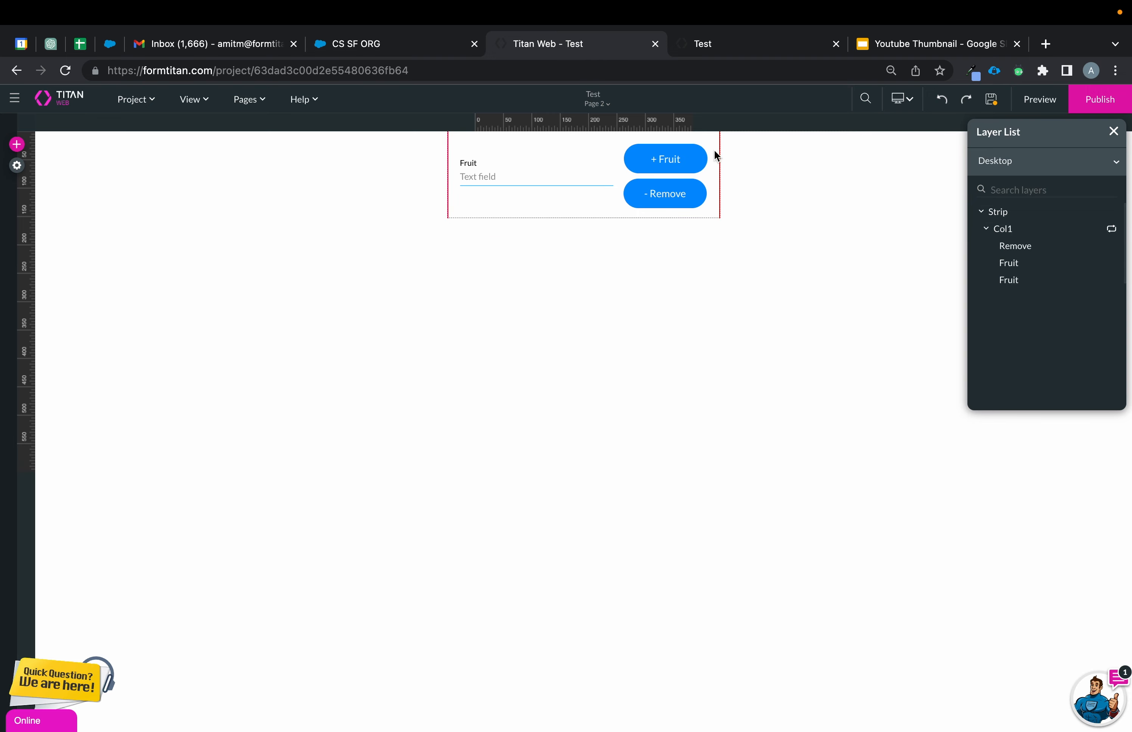
Start a Repeat Interactivity node in the on-click action flow of the "+ Fruit" button
{"action": "left_click", "coordinate": [684, 164]}
{"action": "left_click", "coordinate": [586, 204]}
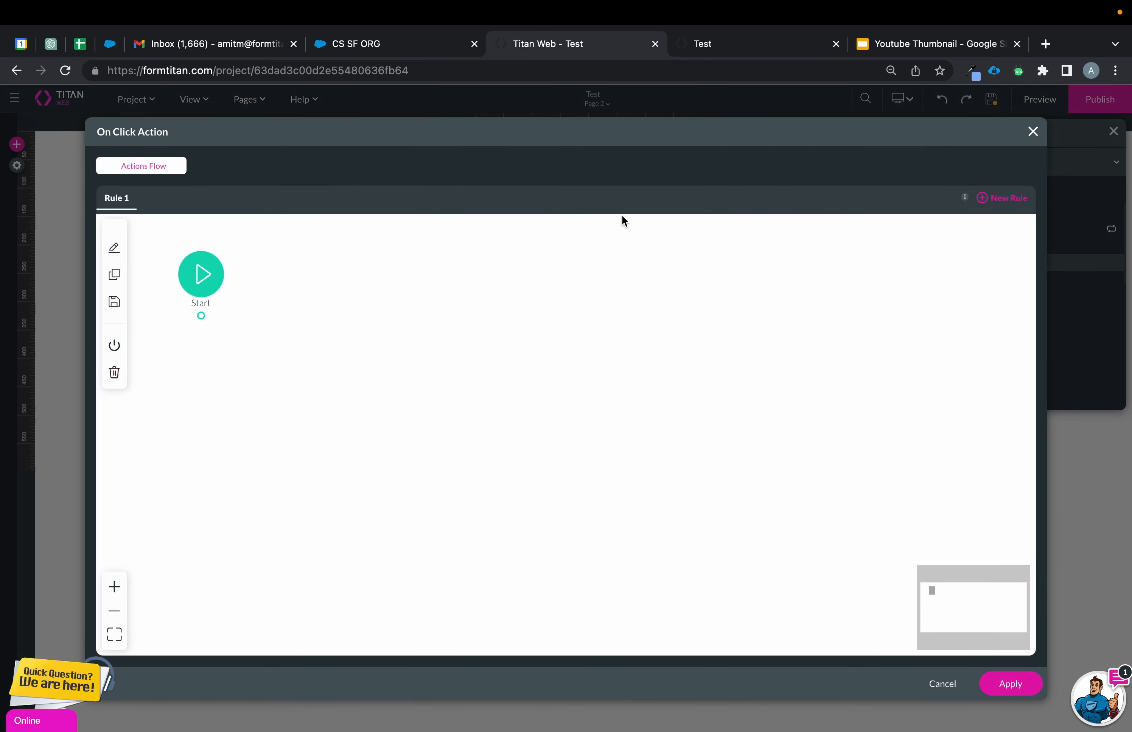
{"action": "left_click", "coordinate": [213, 315]}
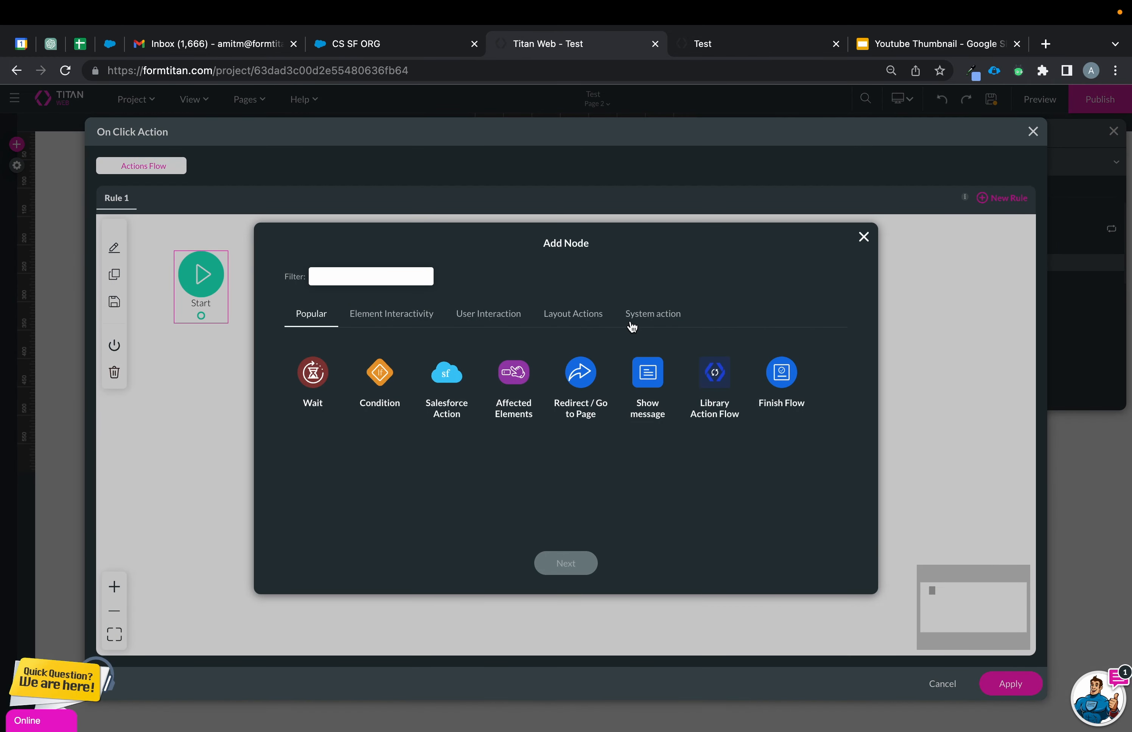
{"action": "left_click", "coordinate": [593, 316]}
{"action": "left_click", "coordinate": [488, 313]}
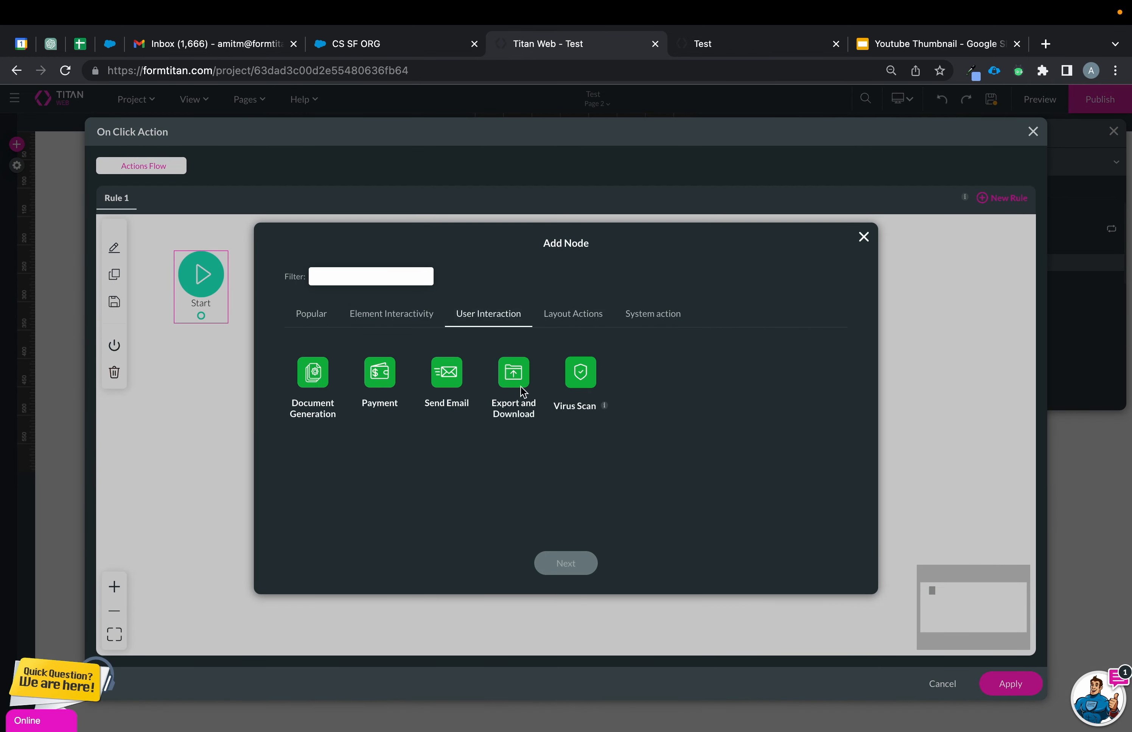
{"action": "left_click", "coordinate": [391, 313]}
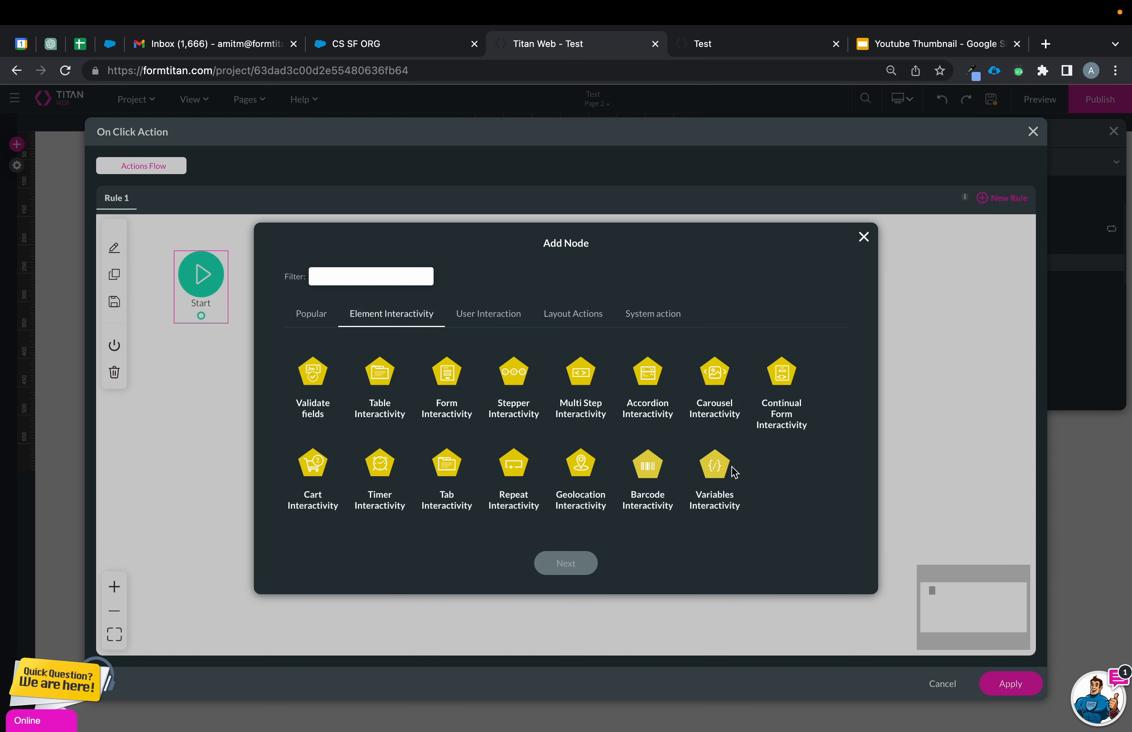
{"action": "left_click", "coordinate": [523, 468]}
{"action": "left_click", "coordinate": [568, 563]}
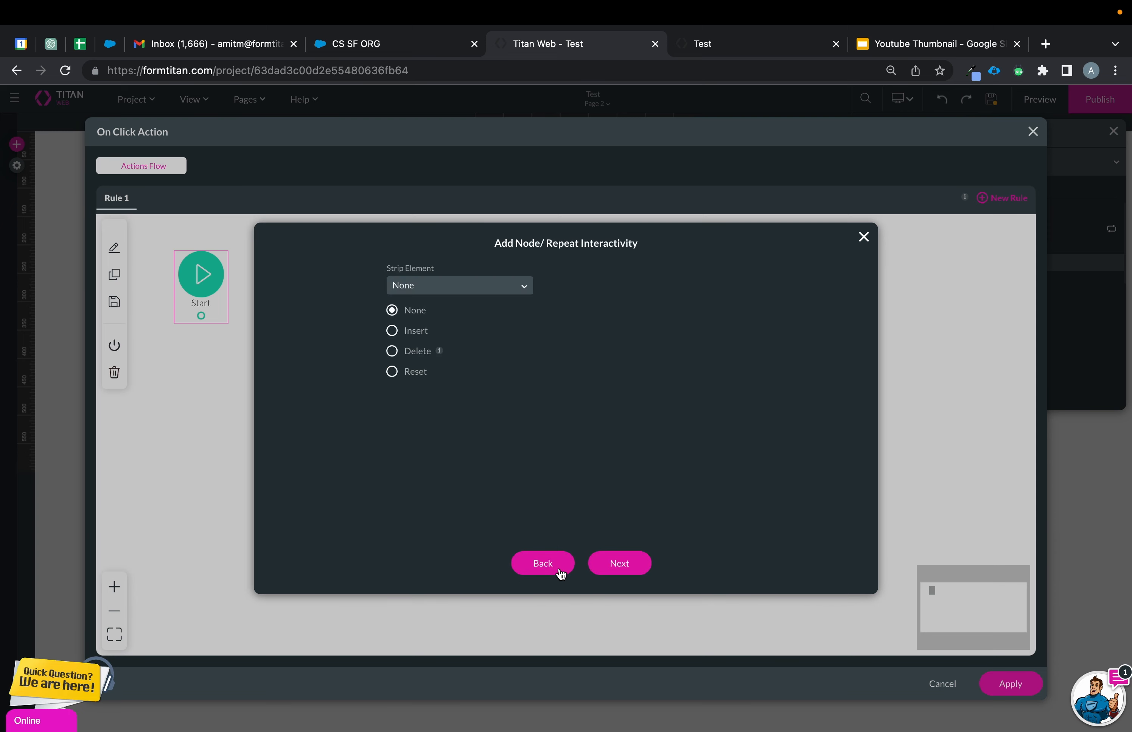
Set the Repeat Interactivity node to Insert with [Repeat Column] as its strip element, and apply the button's action
{"action": "left_click", "coordinate": [409, 337]}
{"action": "left_click", "coordinate": [459, 286]}
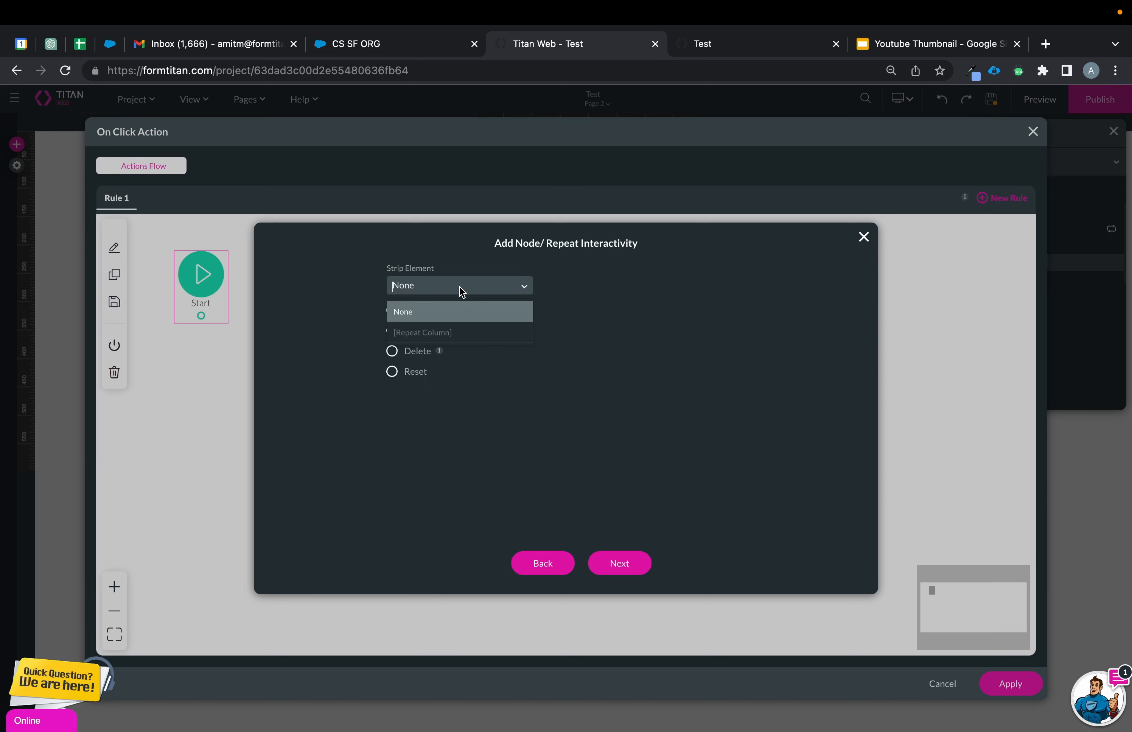
{"action": "left_click", "coordinate": [436, 329]}
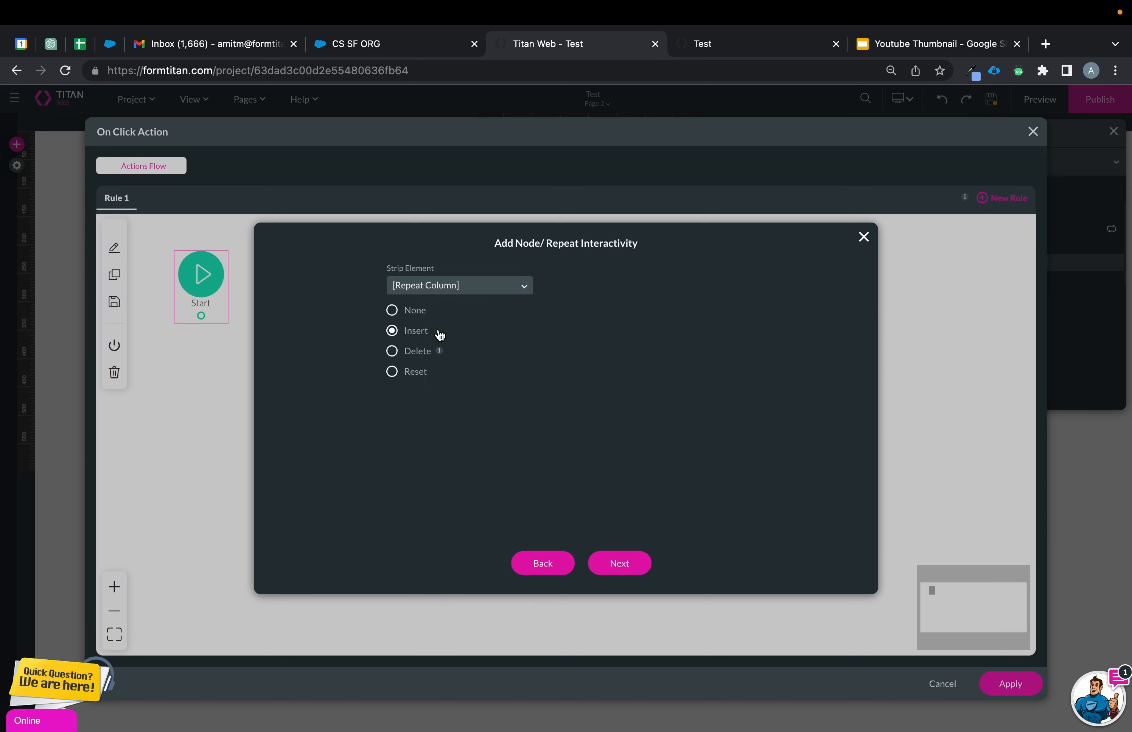
{"action": "left_click", "coordinate": [637, 564]}
{"action": "left_click", "coordinate": [613, 564]}
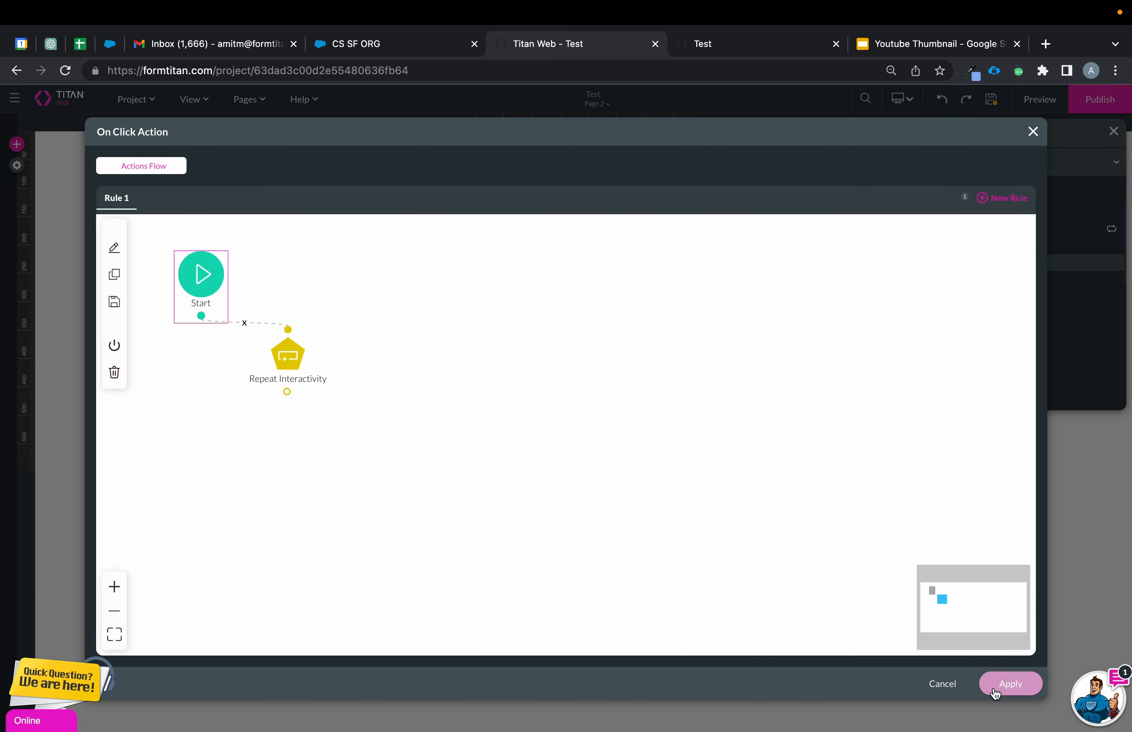
{"action": "left_click", "coordinate": [1010, 683]}
Start a Repeat Interactivity node in the on-click action flow of the "- Remove" button
{"action": "left_click", "coordinate": [667, 187]}
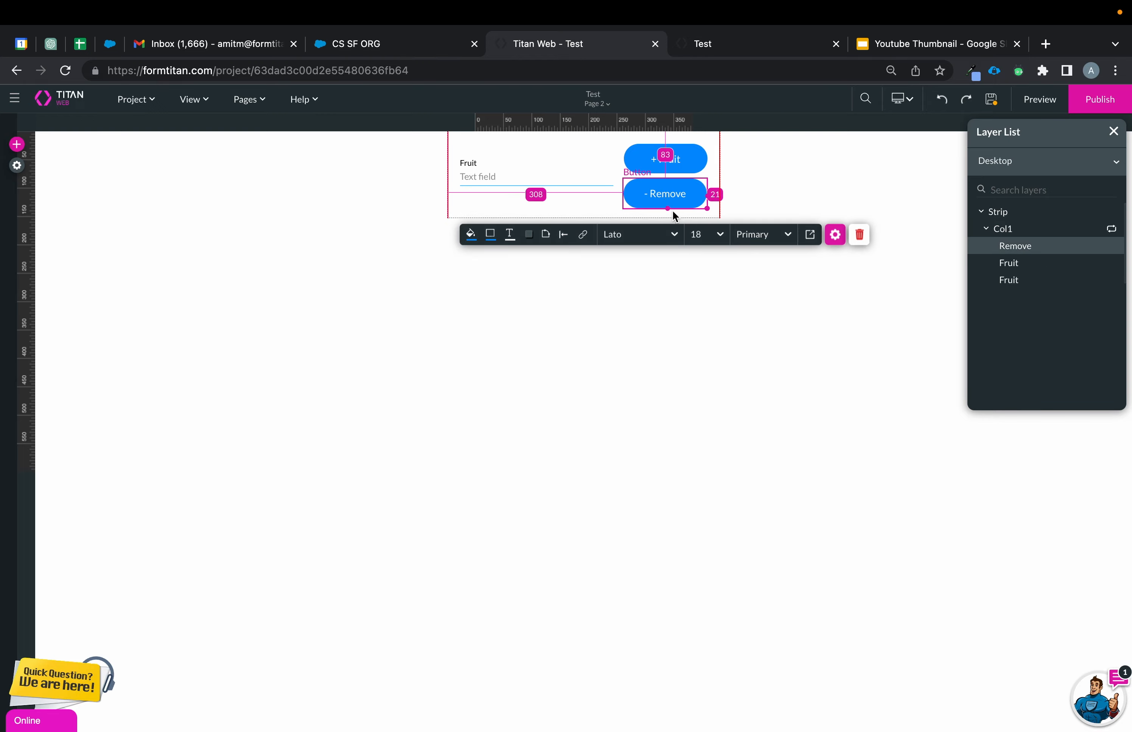
{"action": "left_click", "coordinate": [583, 234]}
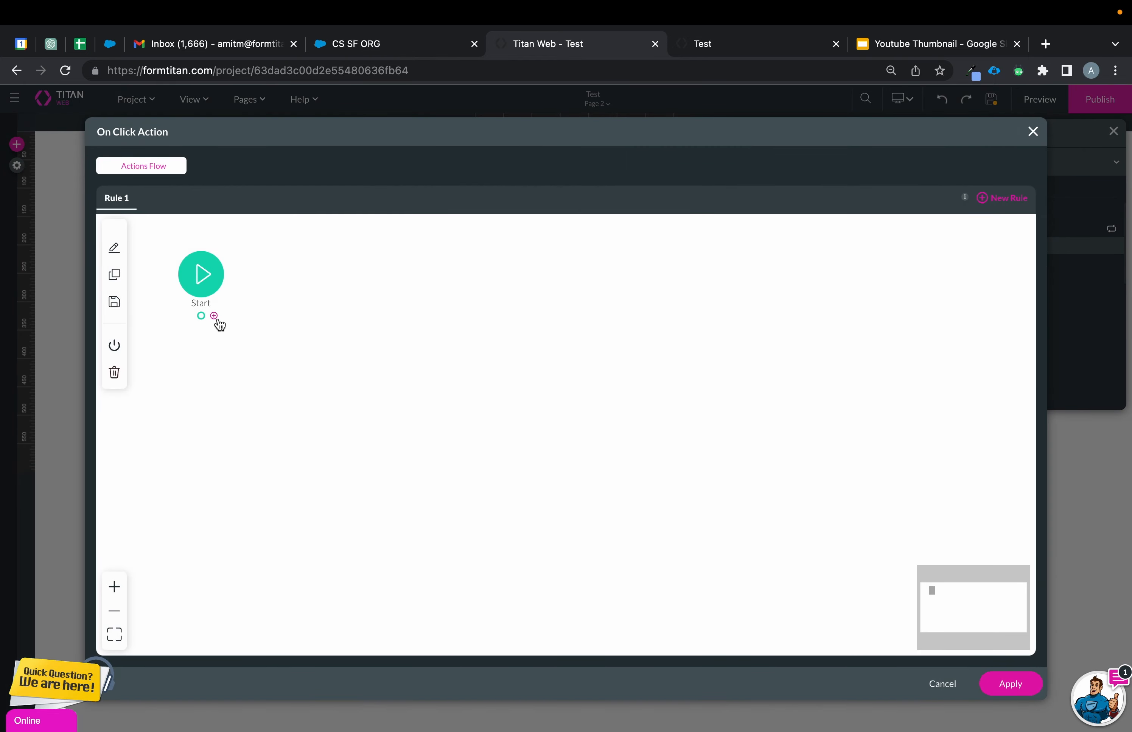
{"action": "left_click", "coordinate": [219, 323]}
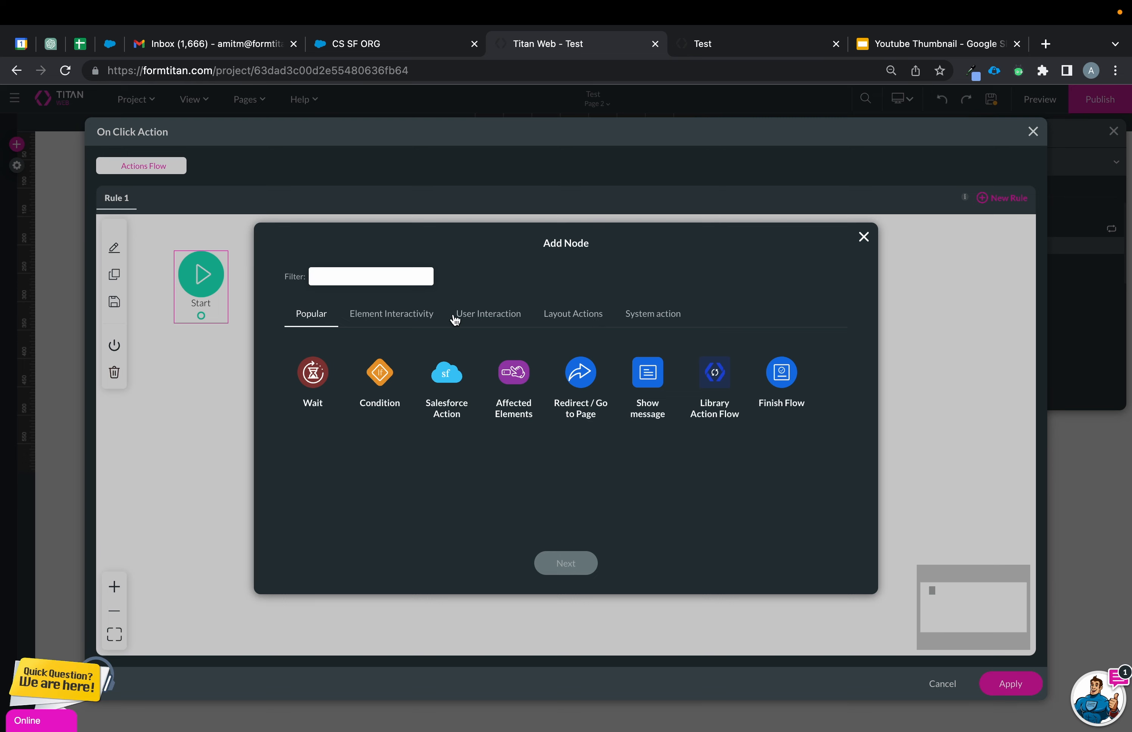
{"action": "left_click", "coordinate": [492, 313]}
{"action": "left_click", "coordinate": [383, 313]}
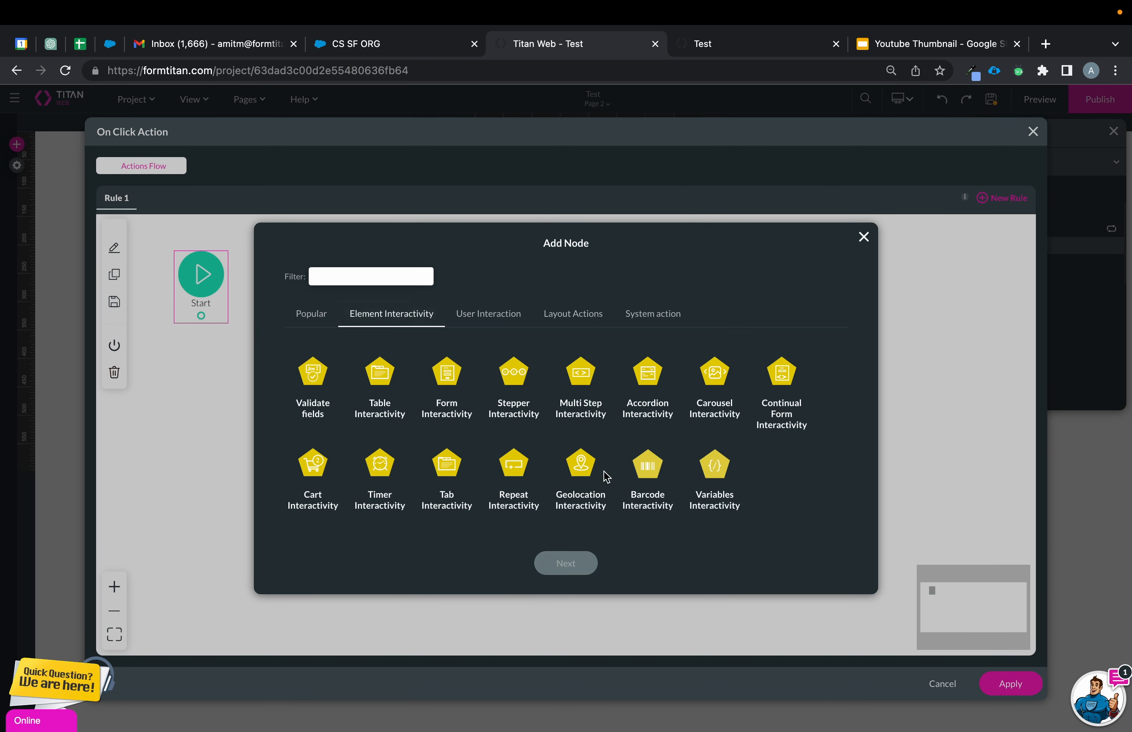
{"action": "left_click", "coordinate": [513, 463]}
{"action": "left_click", "coordinate": [553, 569]}
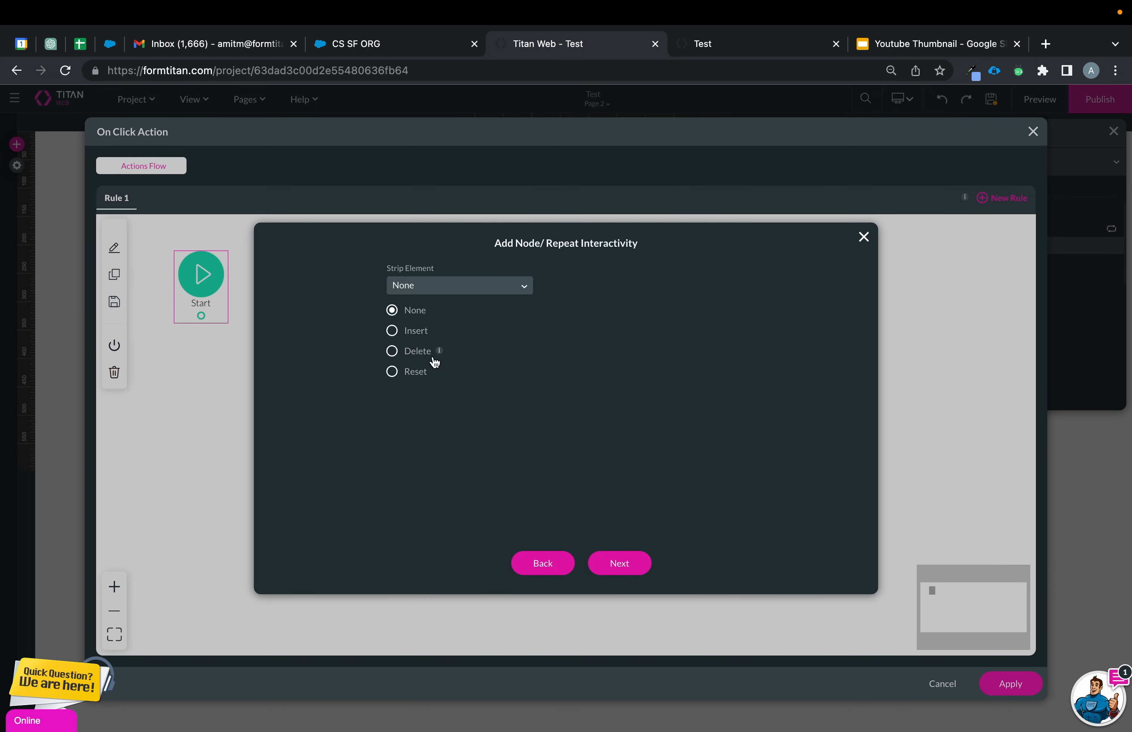
Set the Remove button's node to Delete on [Repeat Column] with the Current delete index, and apply the action
{"action": "left_click", "coordinate": [412, 352]}
{"action": "left_click", "coordinate": [493, 285]}
{"action": "left_click", "coordinate": [477, 312]}
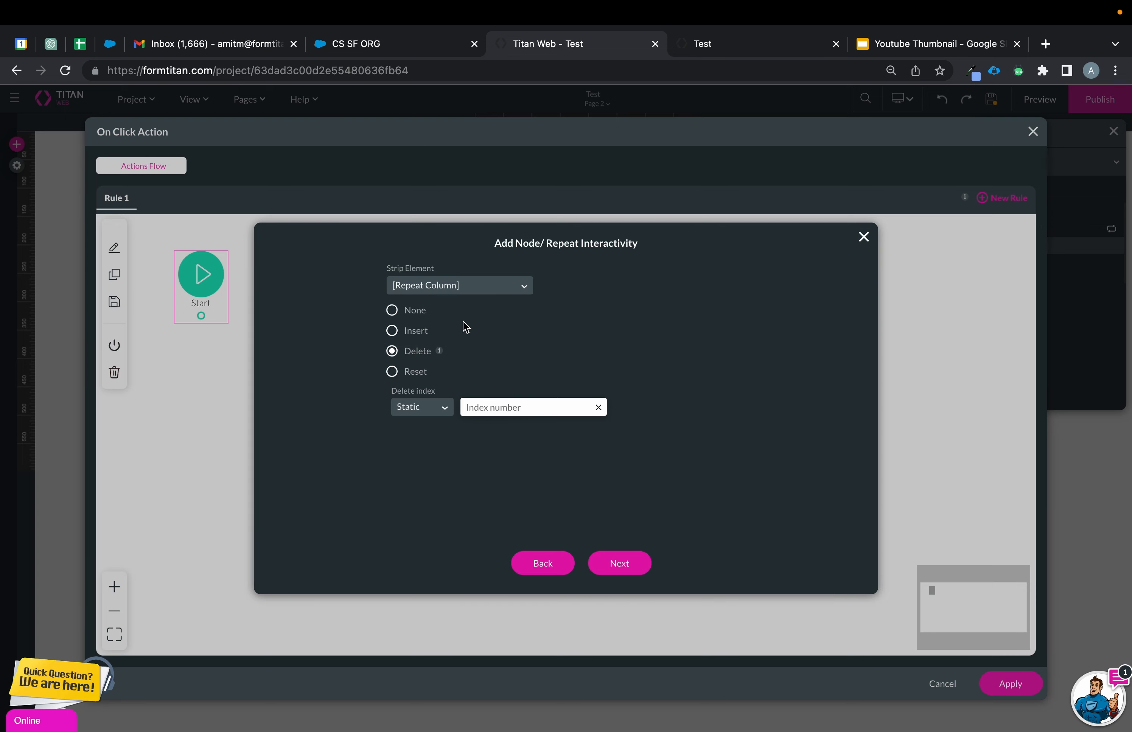
{"action": "left_click", "coordinate": [422, 407]}
{"action": "left_click", "coordinate": [419, 460]}
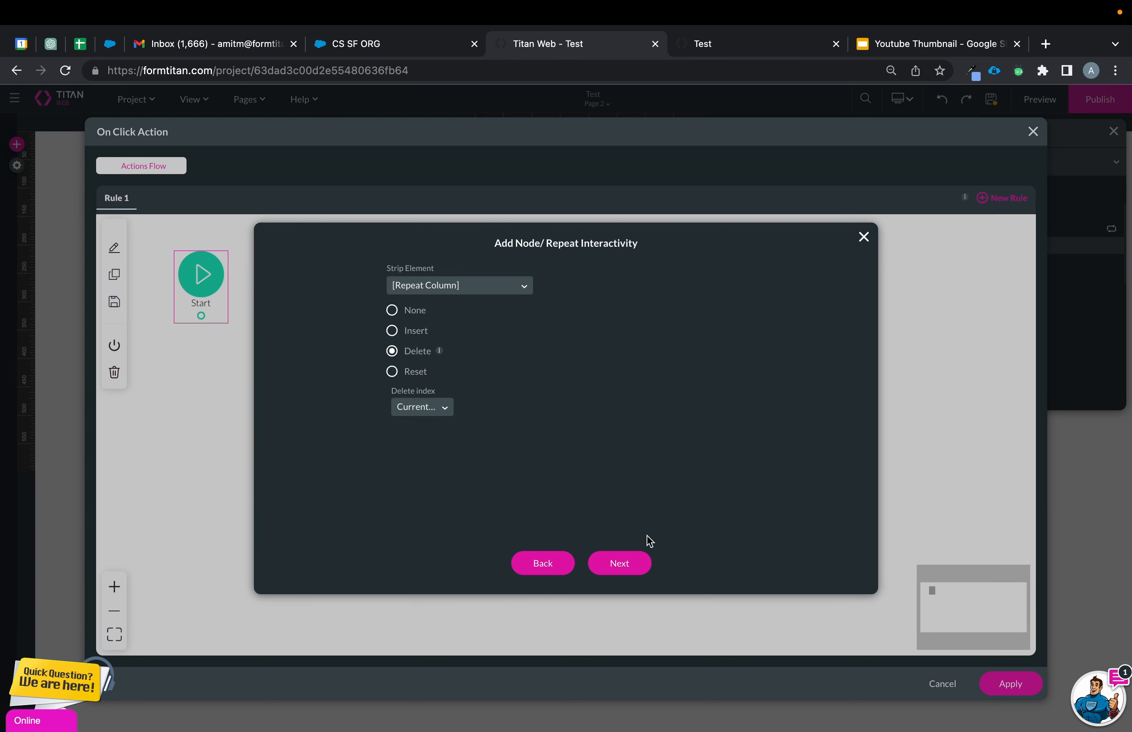
{"action": "left_click", "coordinate": [627, 564]}
{"action": "left_click", "coordinate": [627, 565]}
{"action": "left_click", "coordinate": [989, 682]}
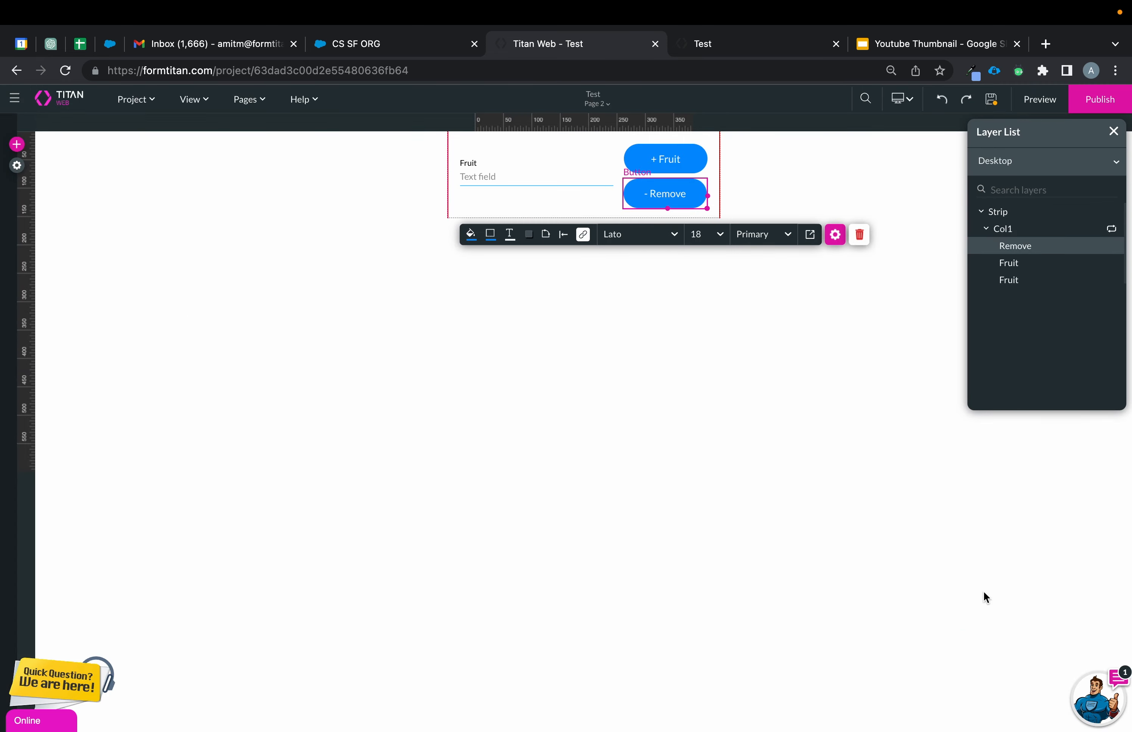
Preview page 2 and test the "+ Fruit" button by adding several fruit rows
{"action": "left_click", "coordinate": [1032, 100]}
{"action": "left_click", "coordinate": [673, 124]}
{"action": "left_click", "coordinate": [673, 124]}
{"action": "left_click", "coordinate": [673, 124]}
{"action": "left_click", "coordinate": [673, 124]}
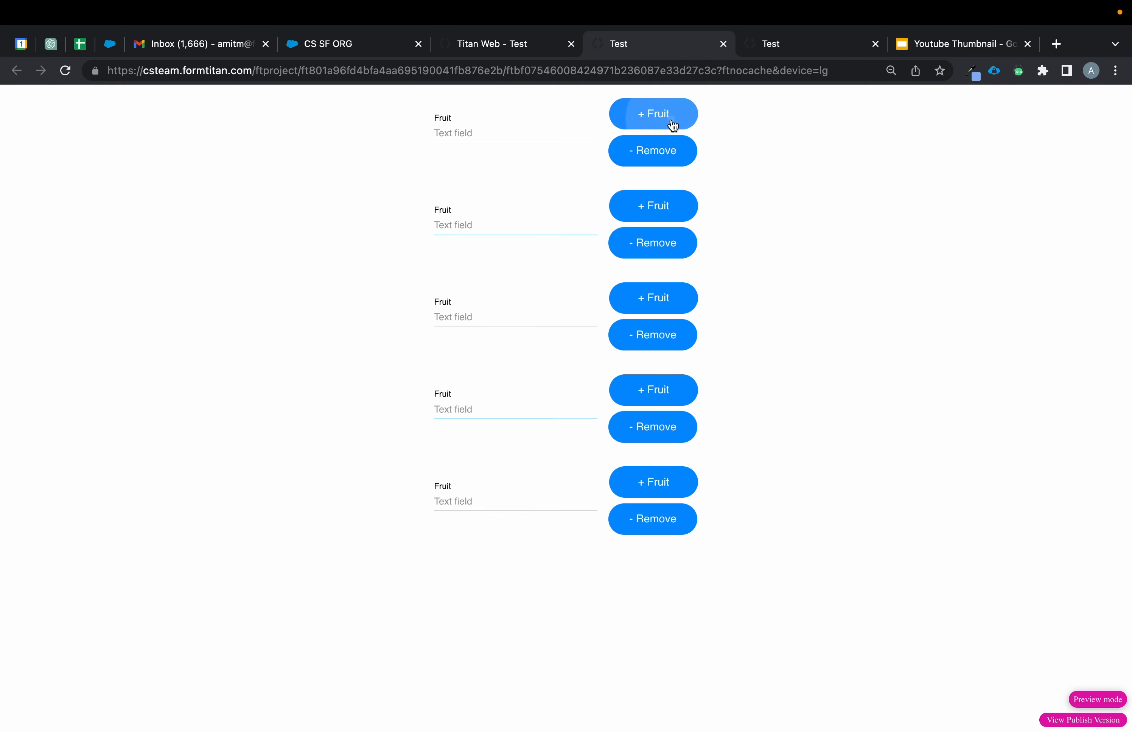
{"action": "left_click", "coordinate": [673, 124]}
{"action": "left_click", "coordinate": [673, 124]}
{"action": "left_click", "coordinate": [673, 123]}
Test the "- Remove" button by deleting the added fruit rows, and return to the project editor
{"action": "left_click", "coordinate": [671, 157]}
{"action": "left_click", "coordinate": [670, 157]}
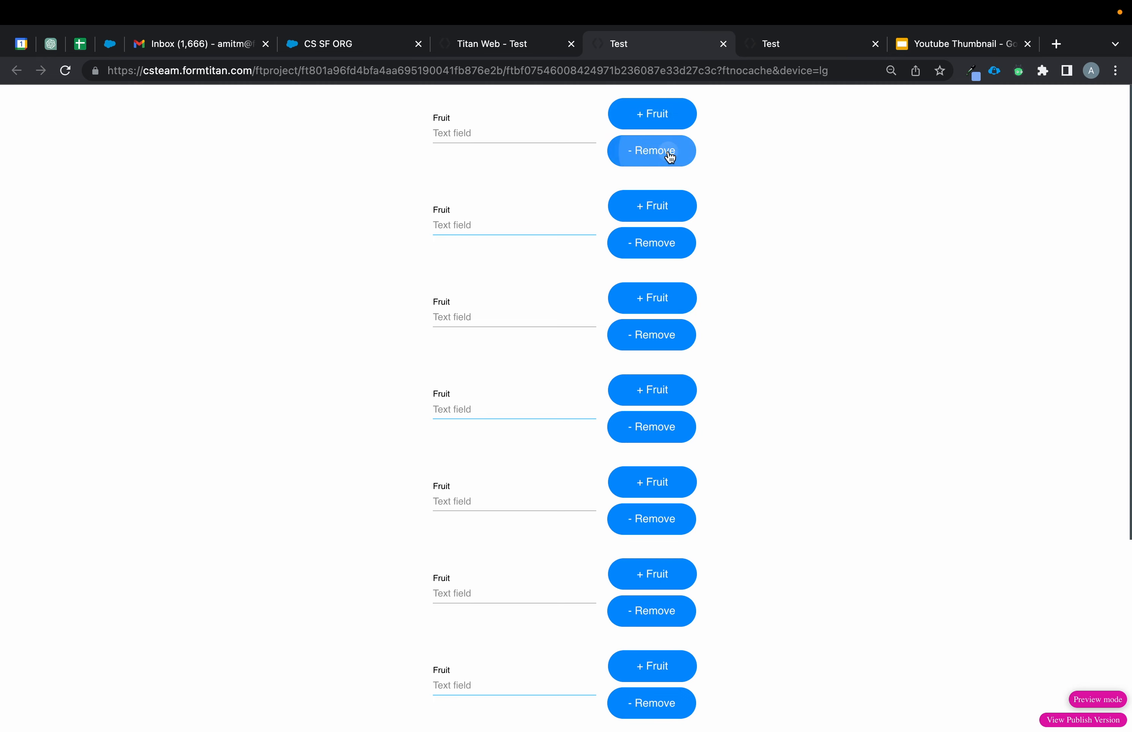
{"action": "left_click", "coordinate": [671, 157]}
{"action": "left_click", "coordinate": [670, 157]}
{"action": "left_click", "coordinate": [671, 157]}
{"action": "left_click", "coordinate": [671, 157]}
{"action": "left_click", "coordinate": [670, 157]}
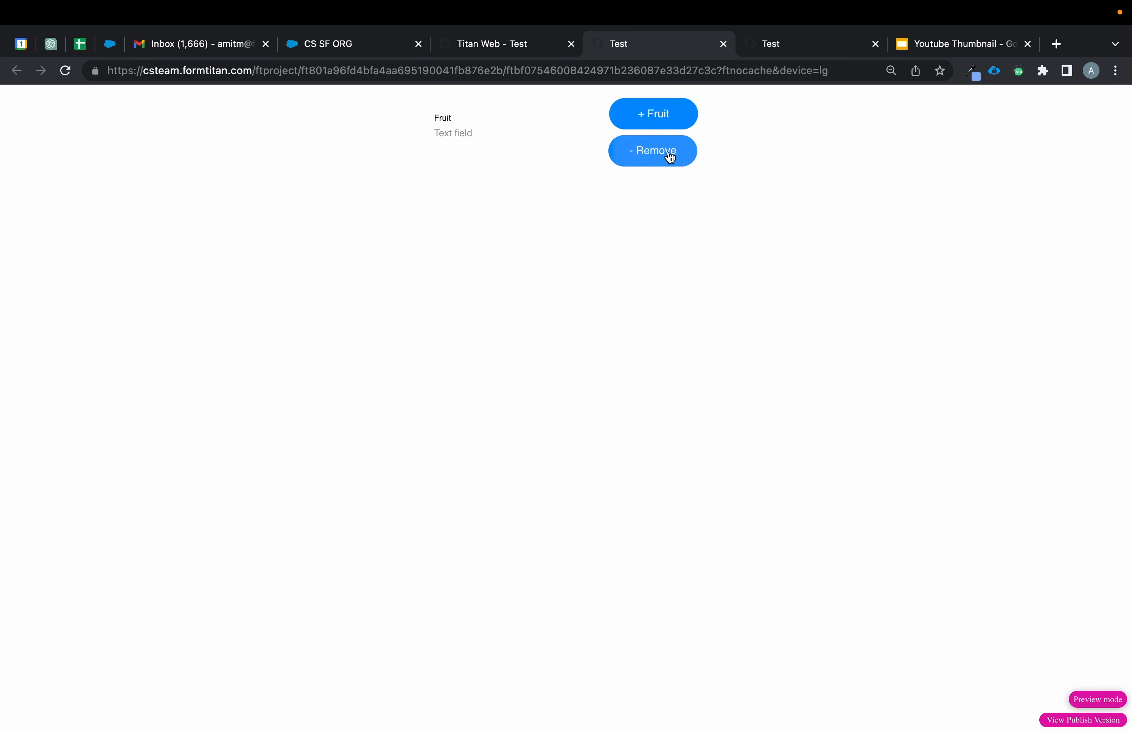
{"action": "left_click", "coordinate": [527, 55]}
{"action": "left_click", "coordinate": [628, 384]}
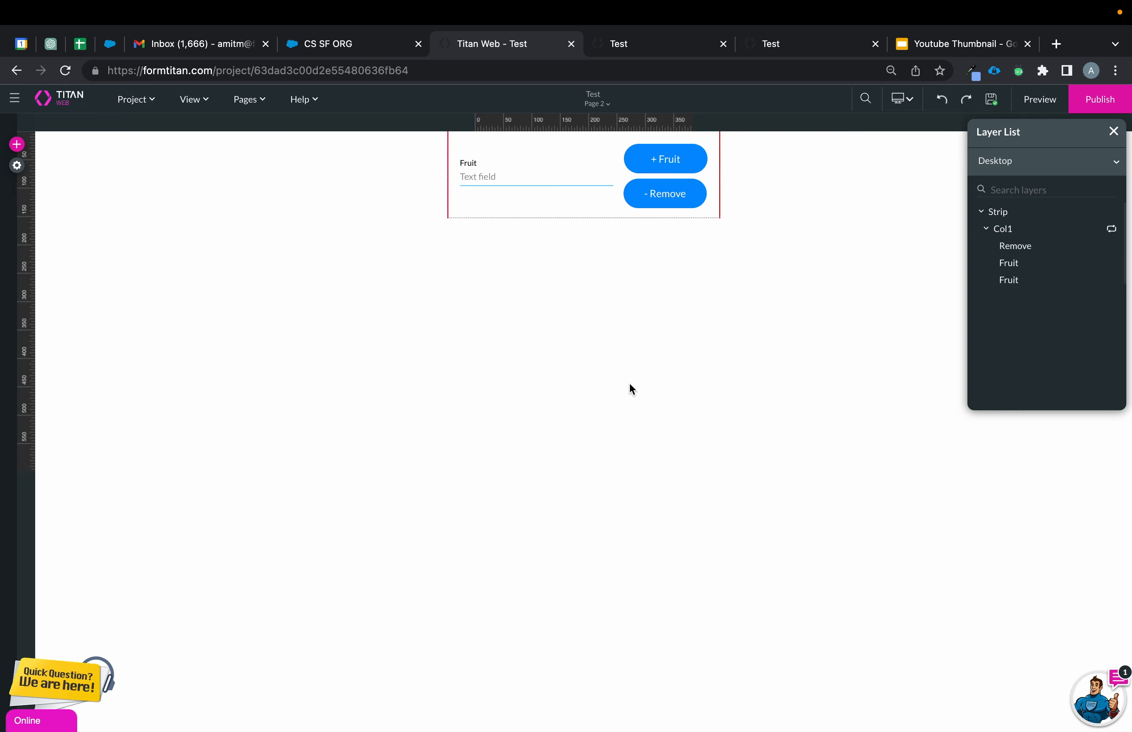
Add a string formula variable named p2fcollection to Page 2's actions and open its configuration
{"action": "left_click", "coordinate": [19, 167]}
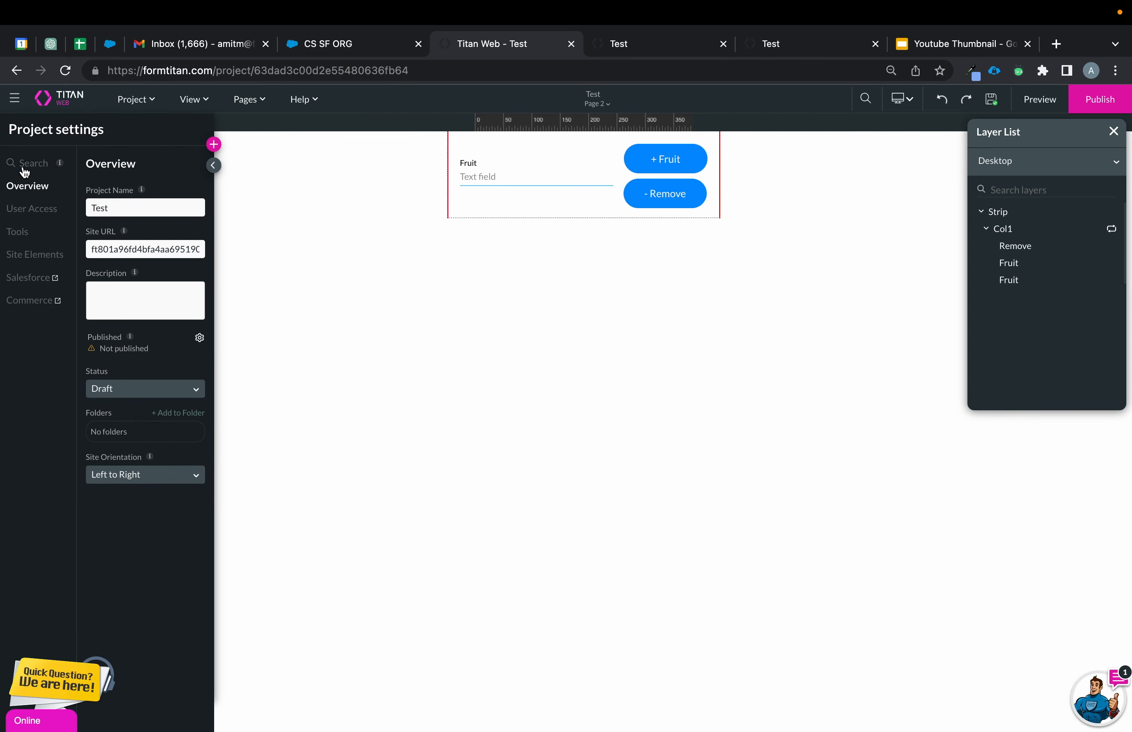
{"action": "left_click", "coordinate": [259, 100]}
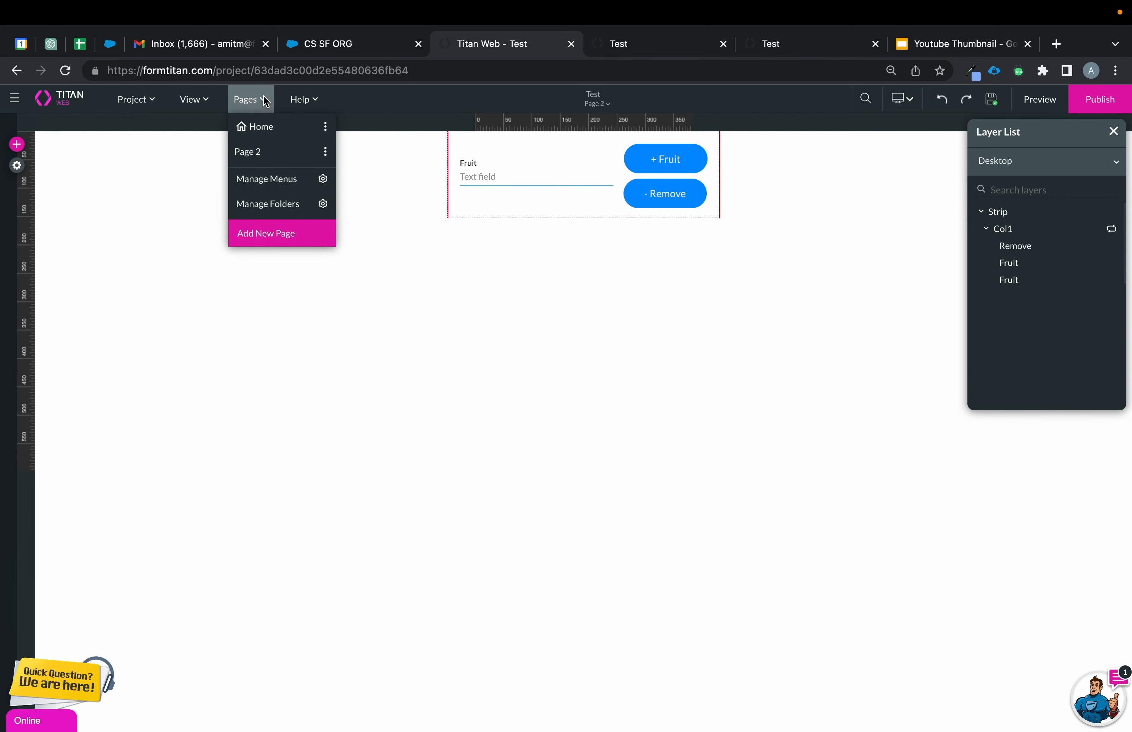
{"action": "left_click", "coordinate": [326, 152]}
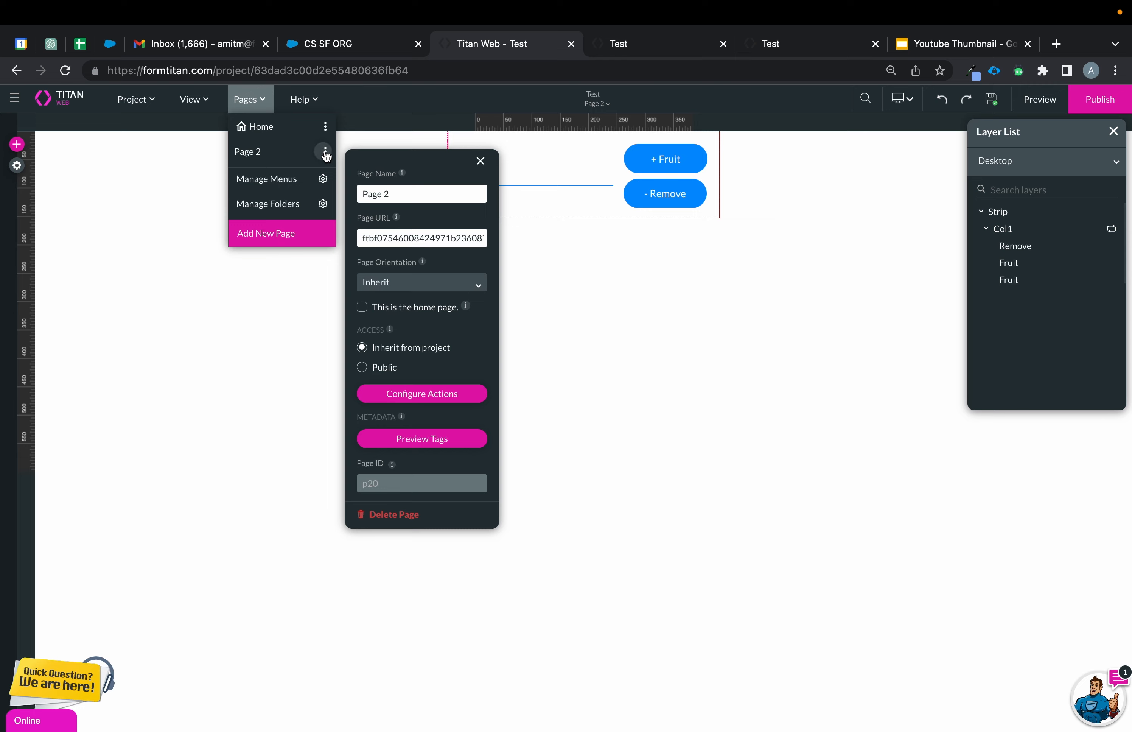
{"action": "left_click", "coordinate": [446, 404]}
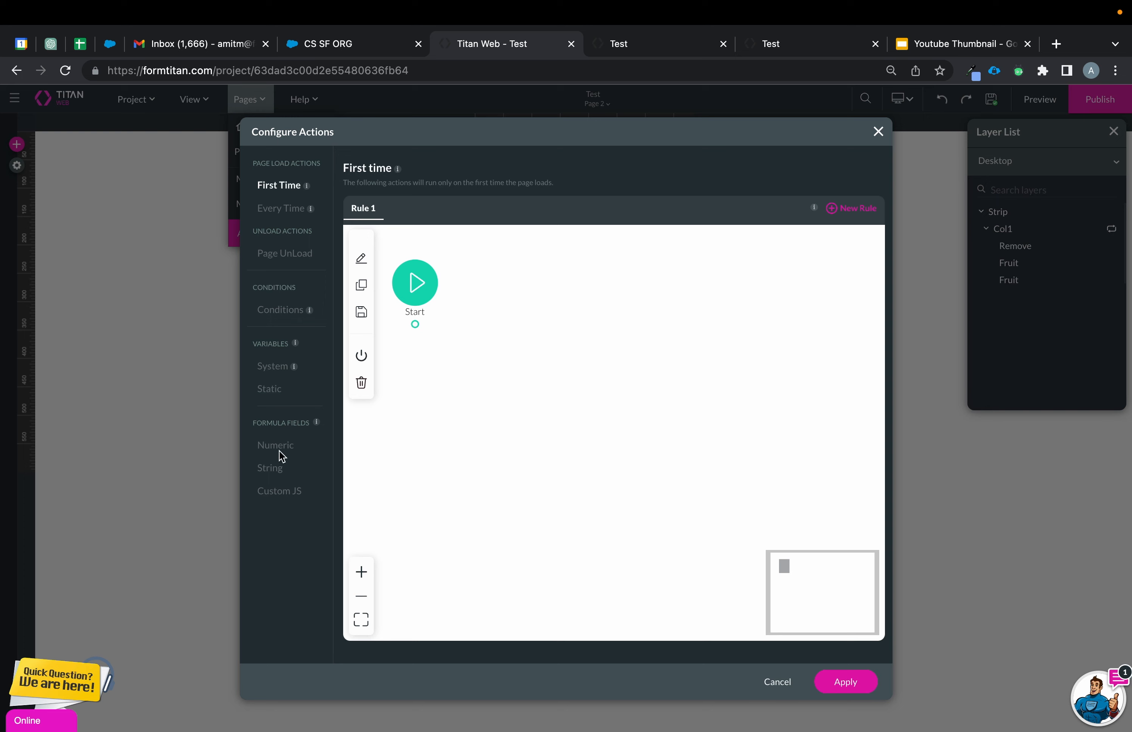
{"action": "left_click", "coordinate": [276, 468]}
{"action": "left_click", "coordinate": [390, 652]}
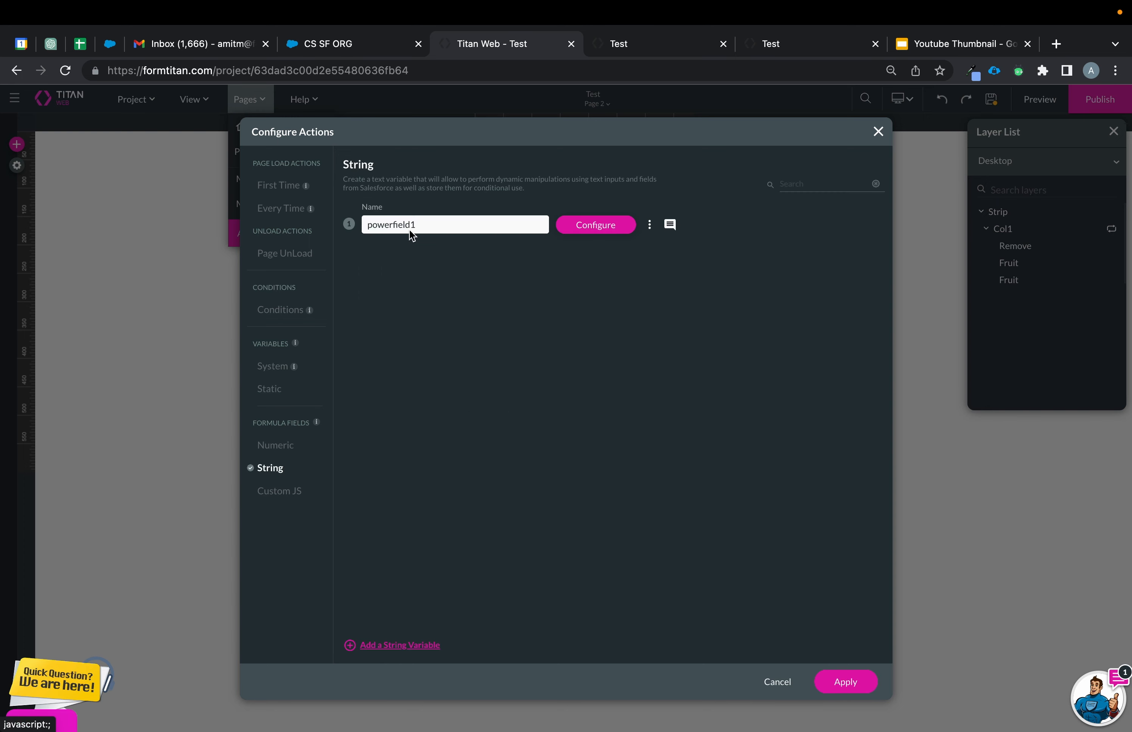
{"action": "left_click_drag", "start_coordinate": [429, 228], "coordinate": [341, 230]}
{"action": "type", "text": "p2fcollec"}
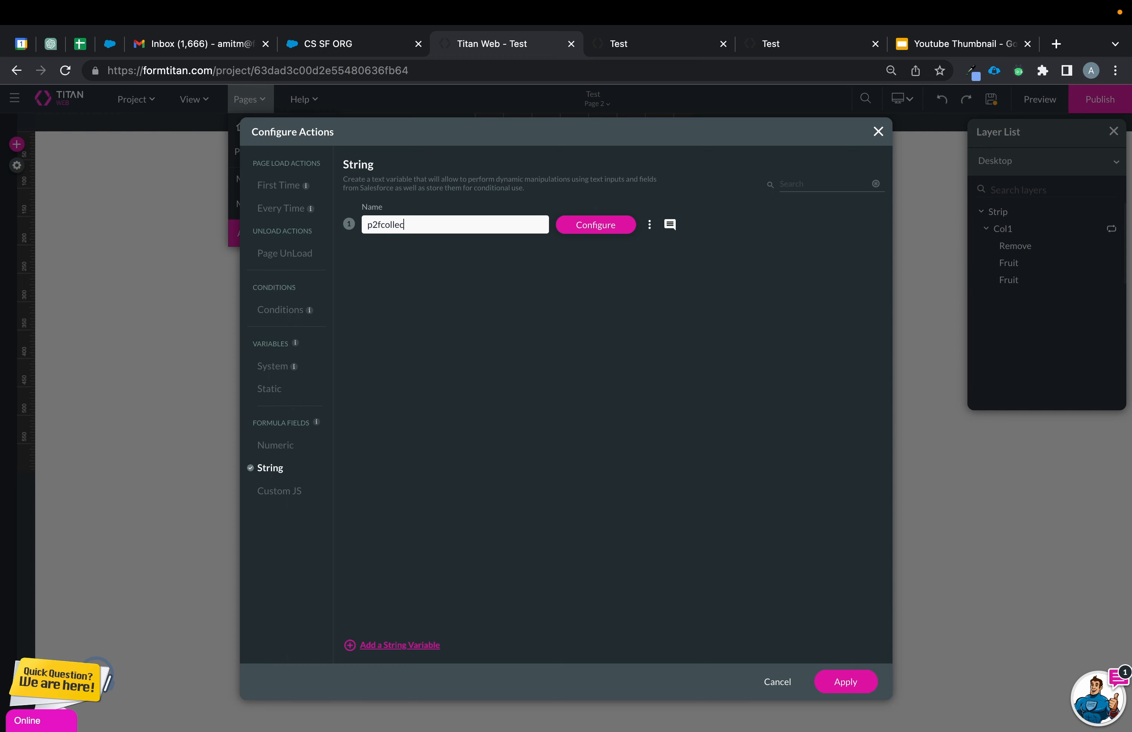
{"action": "left_click", "coordinate": [624, 229]}
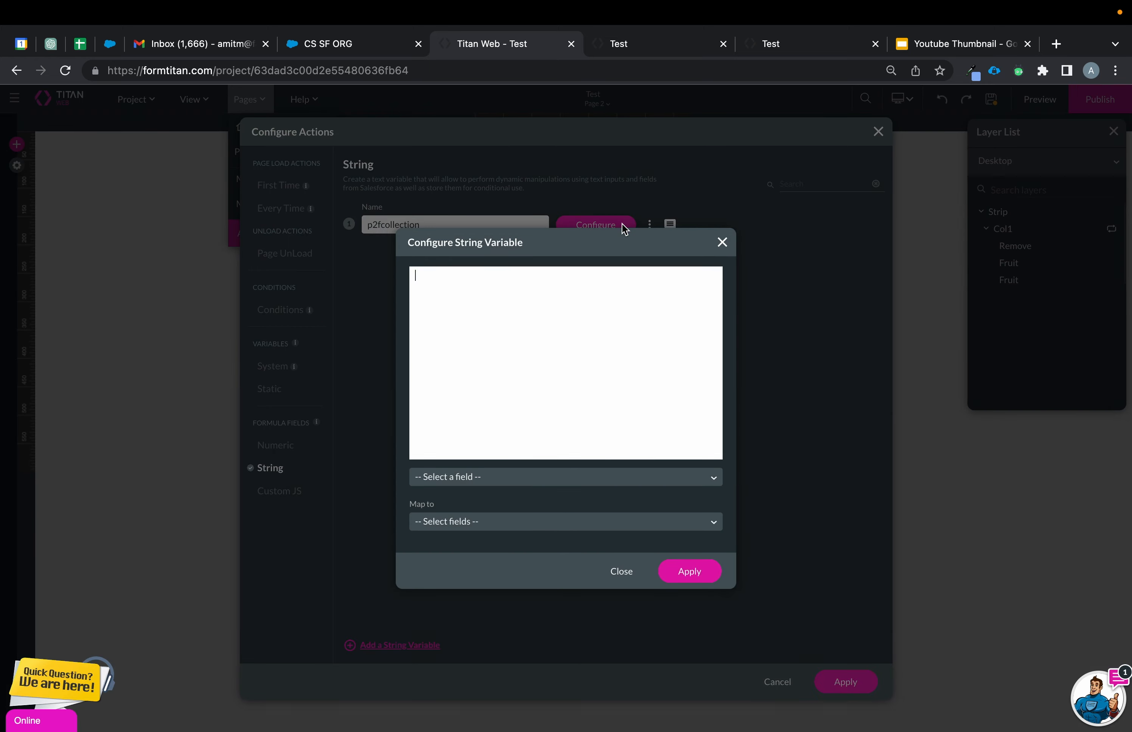
{"action": "left_click", "coordinate": [477, 523]}
{"action": "scroll", "coordinate": [476, 564], "scroll_direction": "down", "scroll_amount": 2}
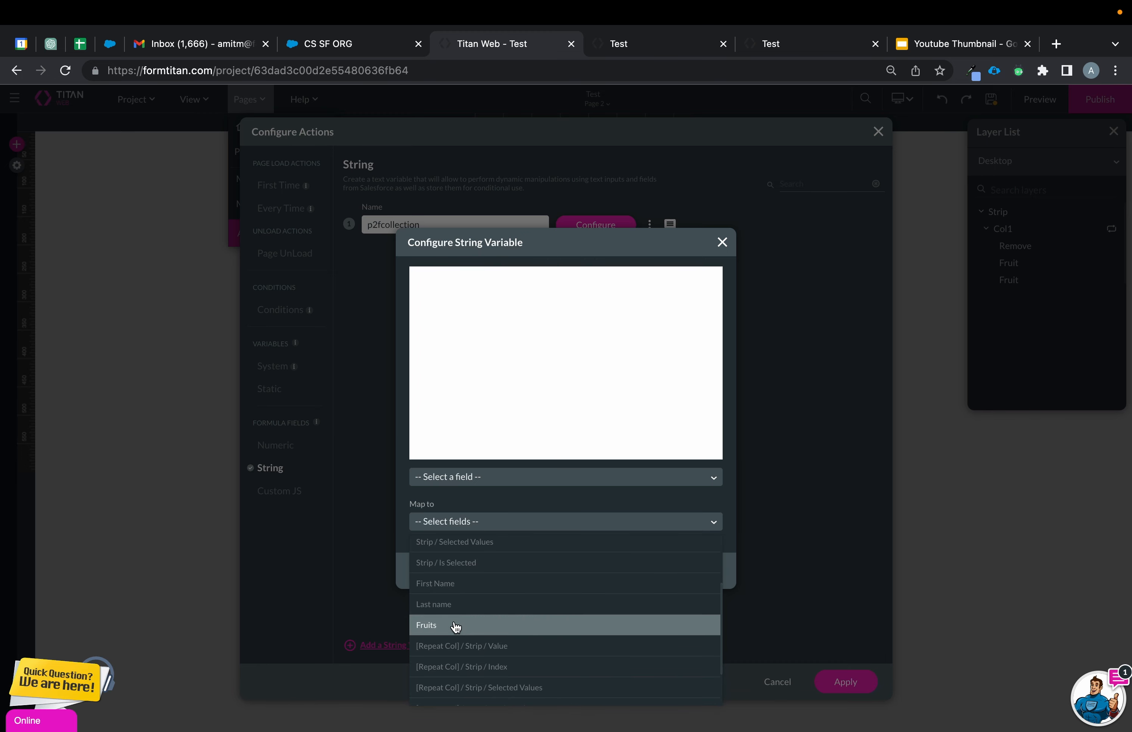
{"action": "left_click", "coordinate": [455, 625]}
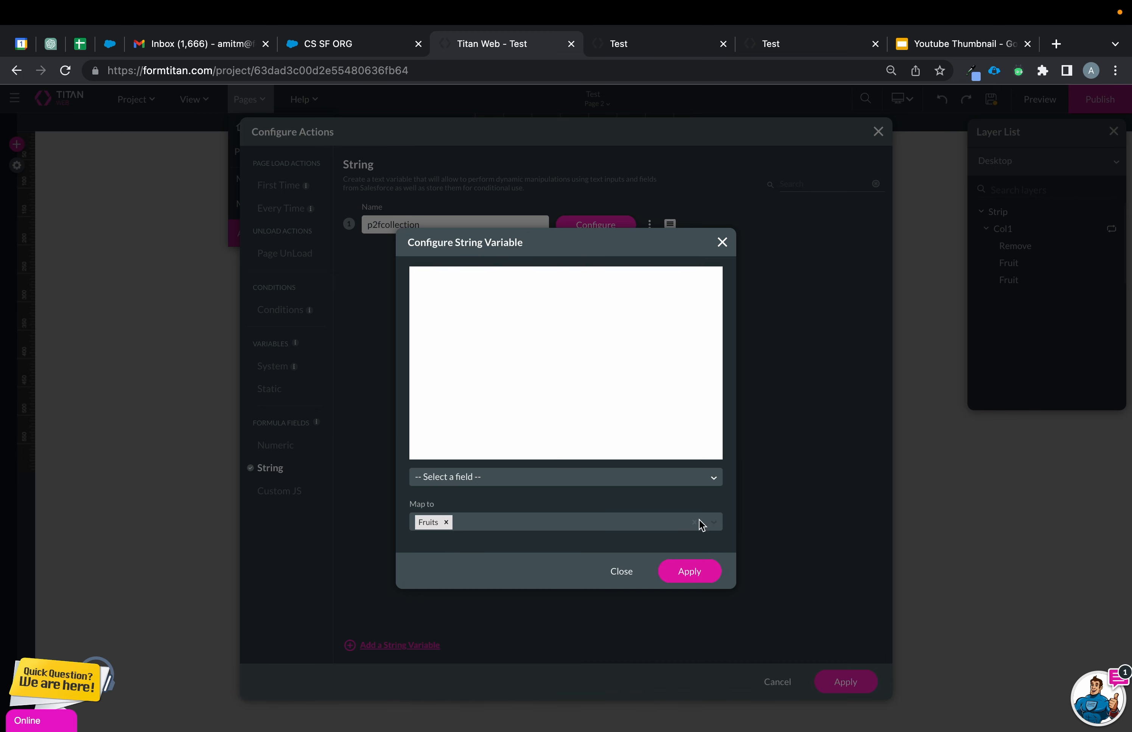
Insert the Home page's Fruits field into the p2fcollection string, followed by a comma
{"action": "left_click", "coordinate": [465, 478]}
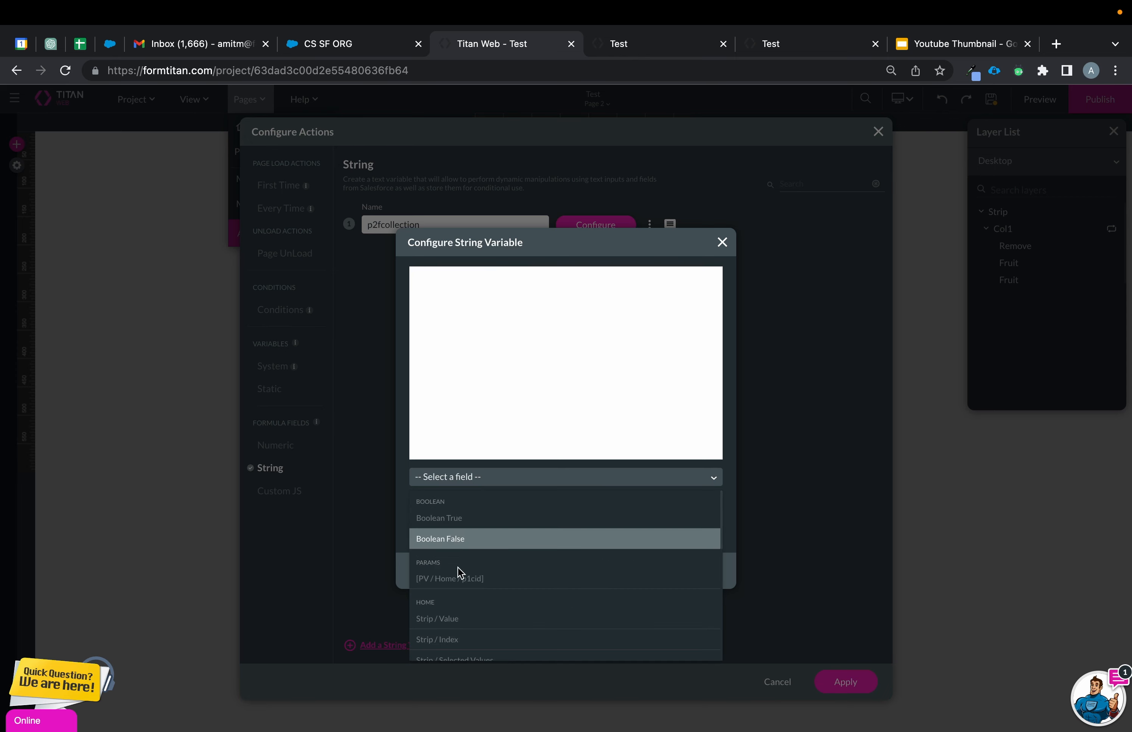
{"action": "scroll", "coordinate": [459, 577], "scroll_direction": "down", "scroll_amount": 3}
{"action": "left_click", "coordinate": [444, 599]}
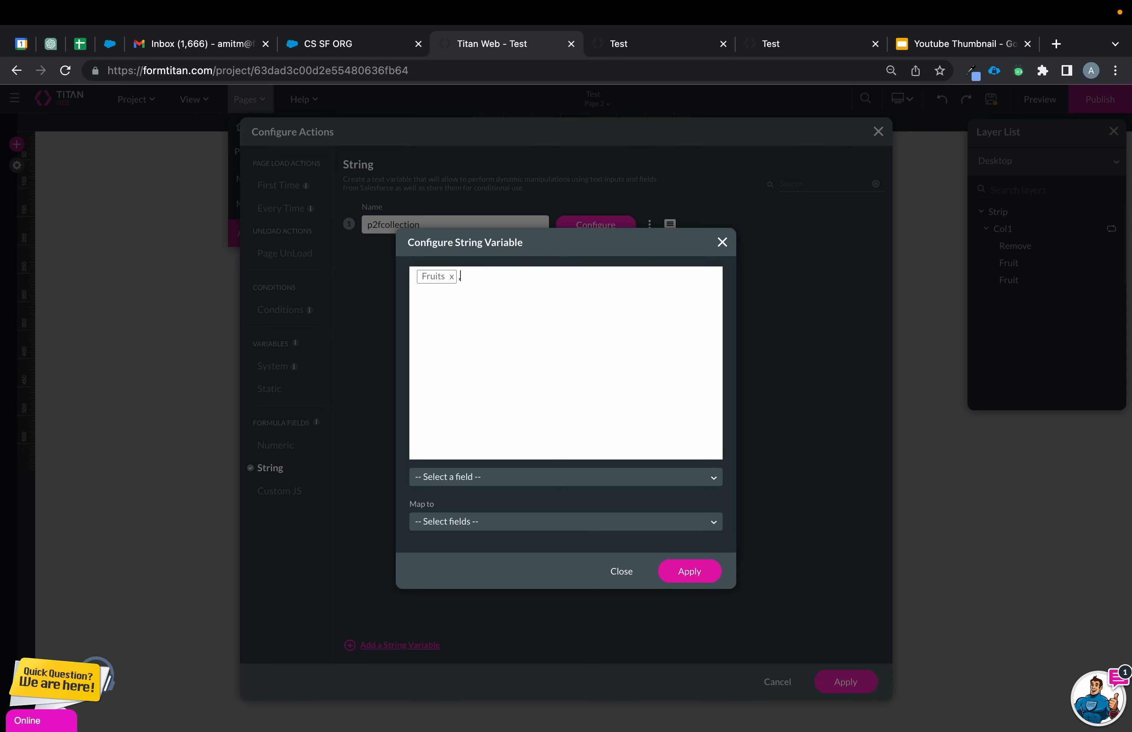
Append the Page 2 repeat column's Fruit field to the p2fcollection string, apply the page actions and save the project
{"action": "left_click", "coordinate": [468, 522]}
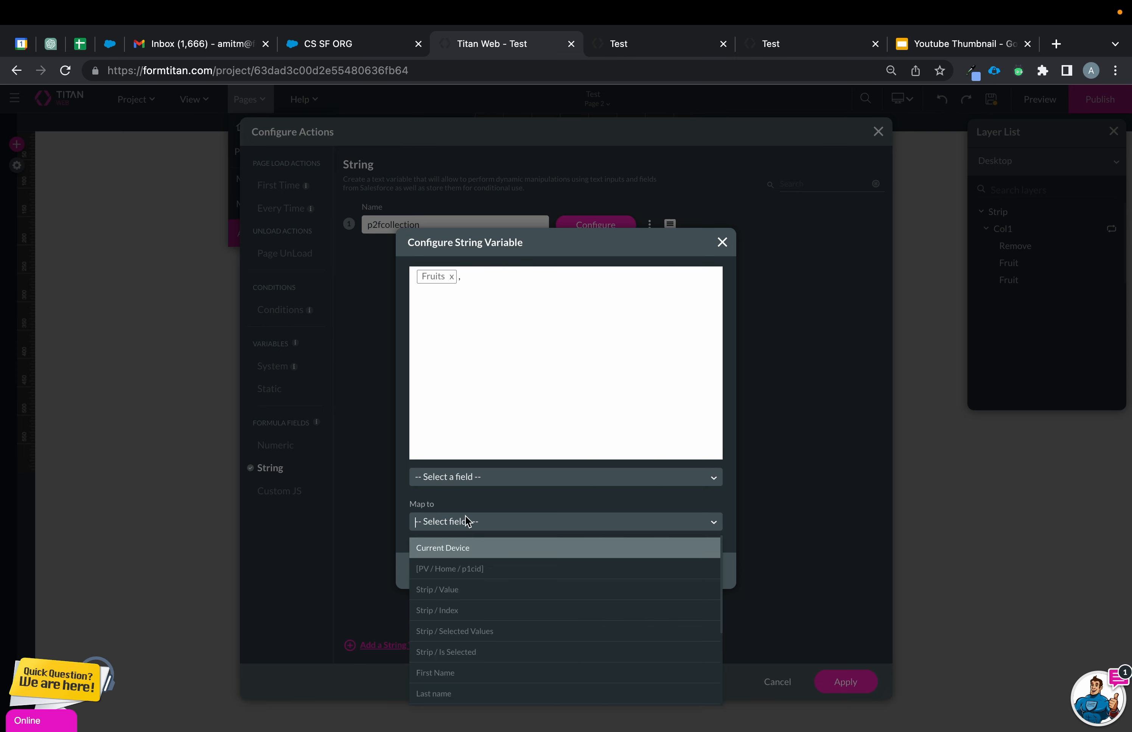
{"action": "left_click", "coordinate": [487, 478]}
{"action": "scroll", "coordinate": [466, 590], "scroll_direction": "down", "scroll_amount": 5}
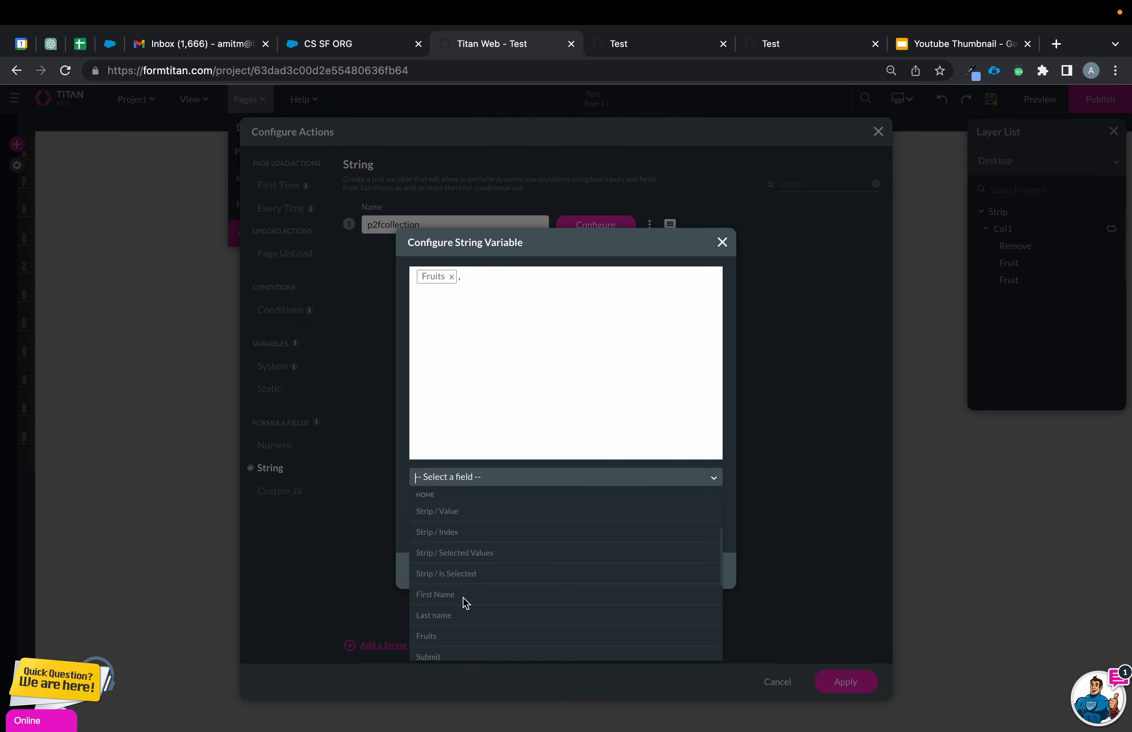
{"action": "scroll", "coordinate": [466, 603], "scroll_direction": "down", "scroll_amount": 2}
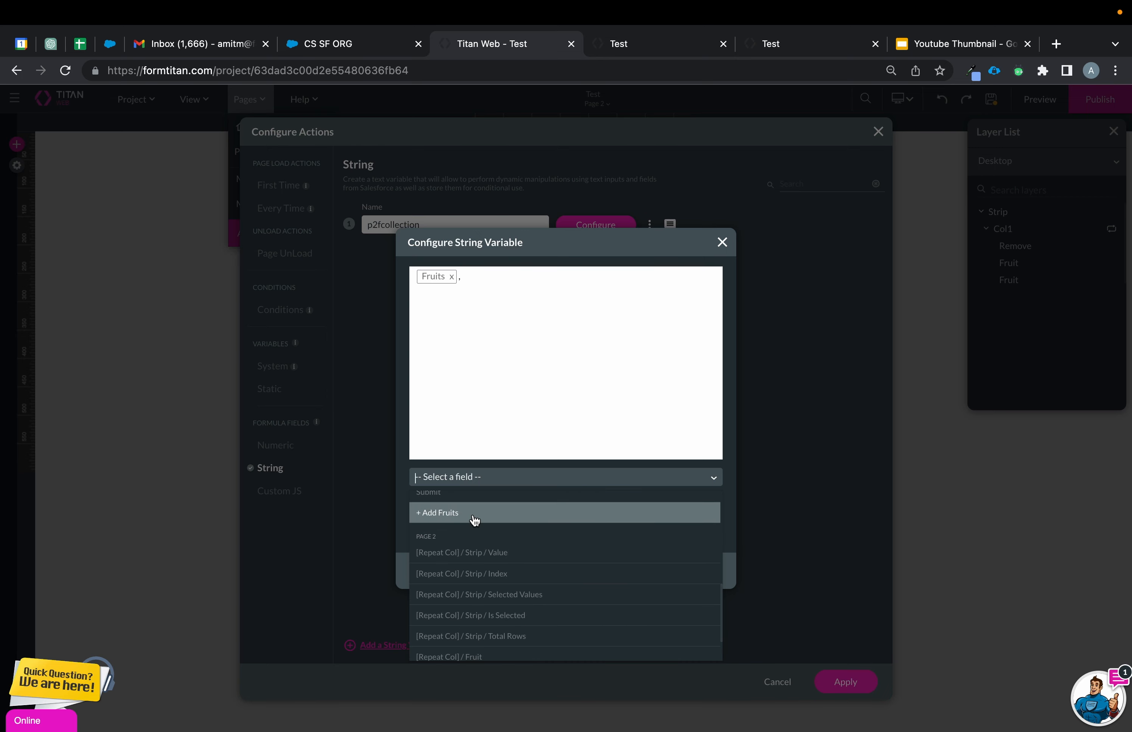
{"action": "scroll", "coordinate": [475, 520], "scroll_direction": "up", "scroll_amount": 1}
{"action": "scroll", "coordinate": [475, 521], "scroll_direction": "down", "scroll_amount": 1}
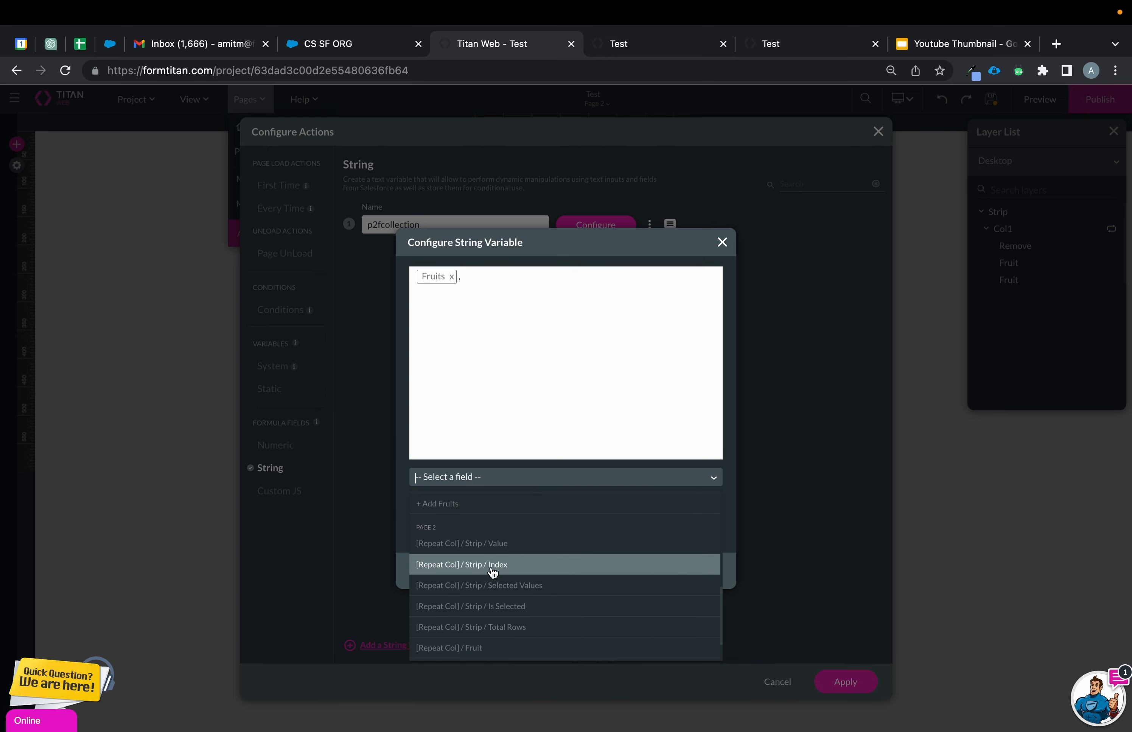
{"action": "scroll", "coordinate": [492, 572], "scroll_direction": "down", "scroll_amount": 2}
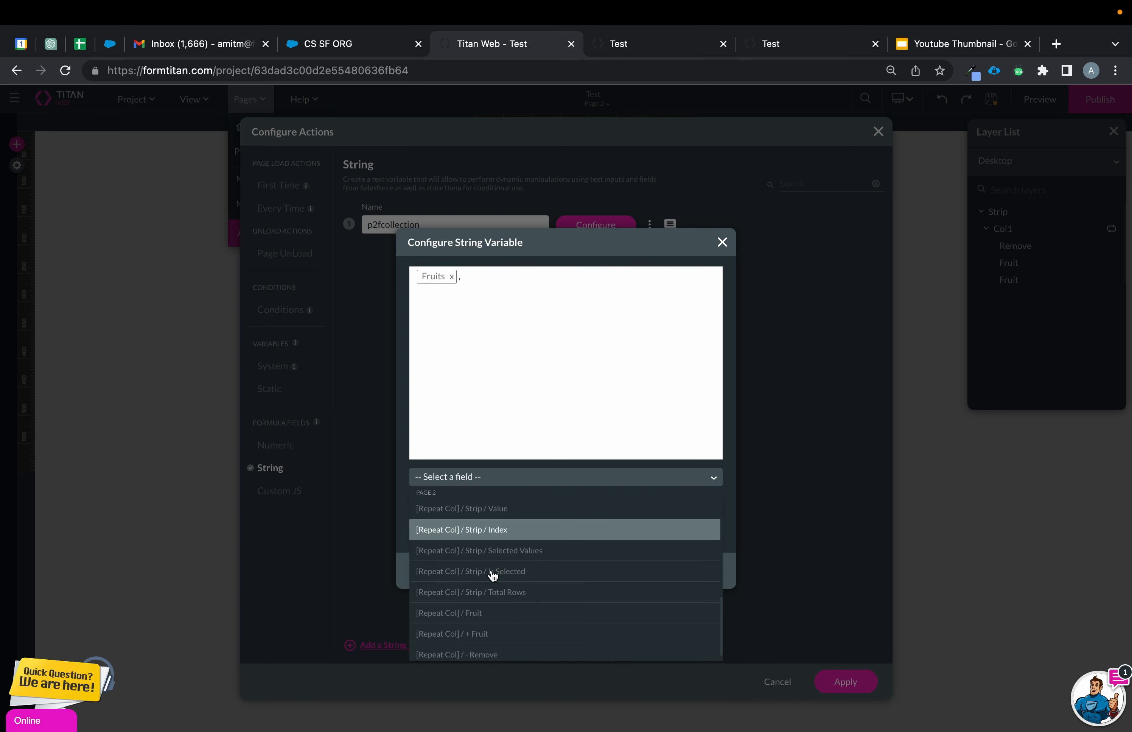
{"action": "left_click", "coordinate": [484, 605]}
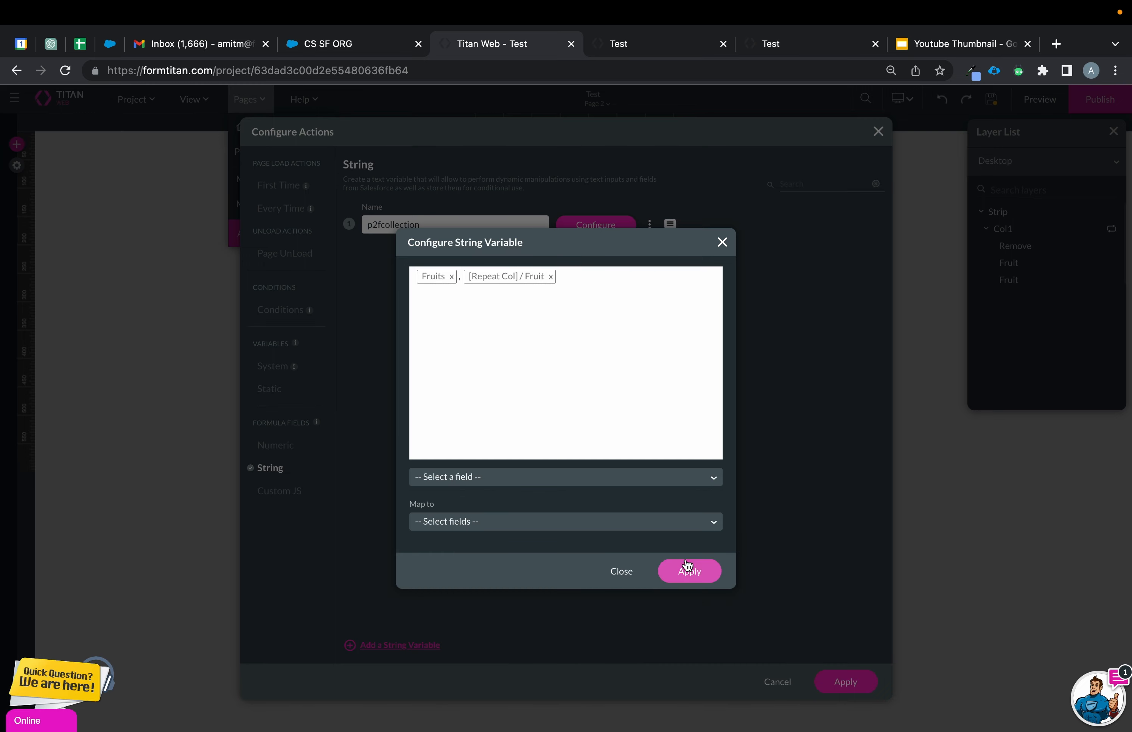
{"action": "left_click", "coordinate": [690, 571]}
{"action": "left_click", "coordinate": [845, 681]}
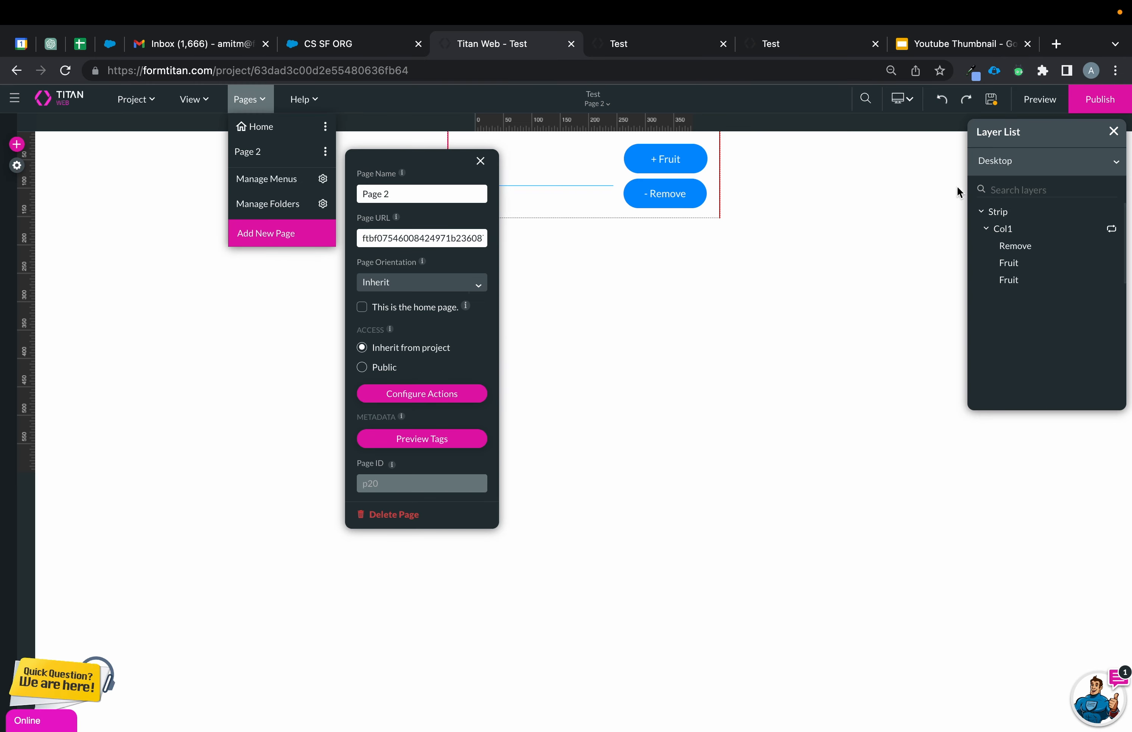
{"action": "left_click", "coordinate": [991, 99]}
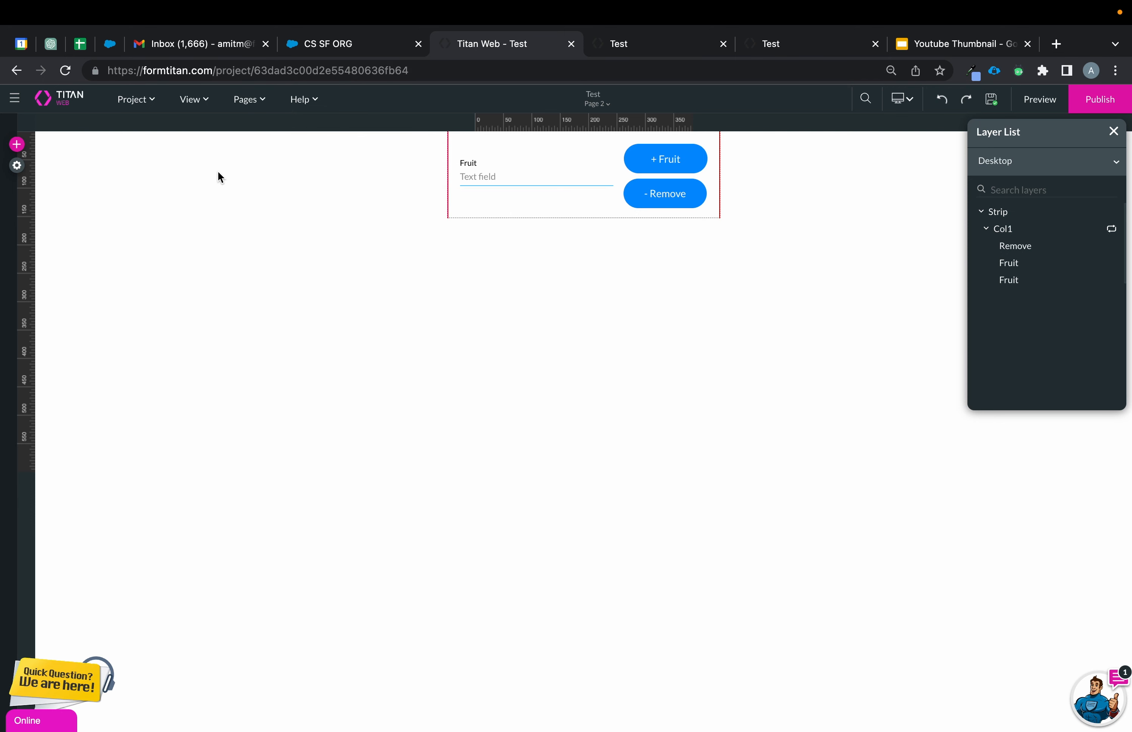
Enable Debug Mode among the project's development tools
{"action": "left_click", "coordinate": [255, 100]}
{"action": "left_click", "coordinate": [141, 103]}
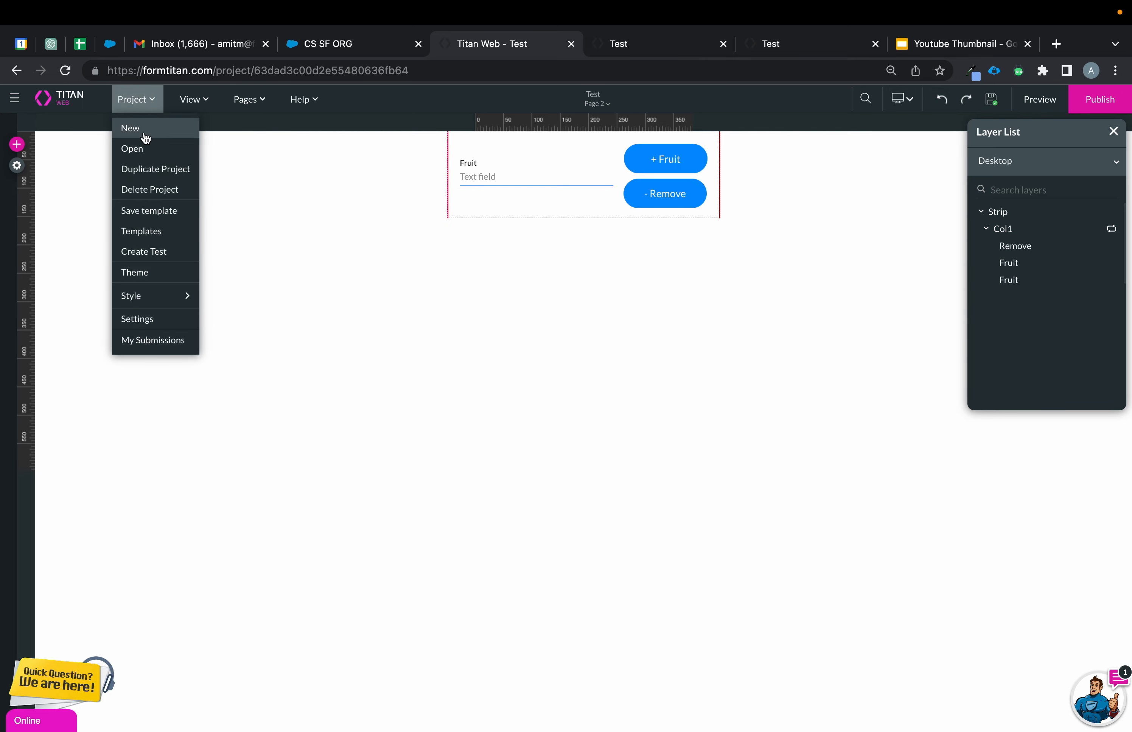
{"action": "left_click", "coordinate": [17, 165]}
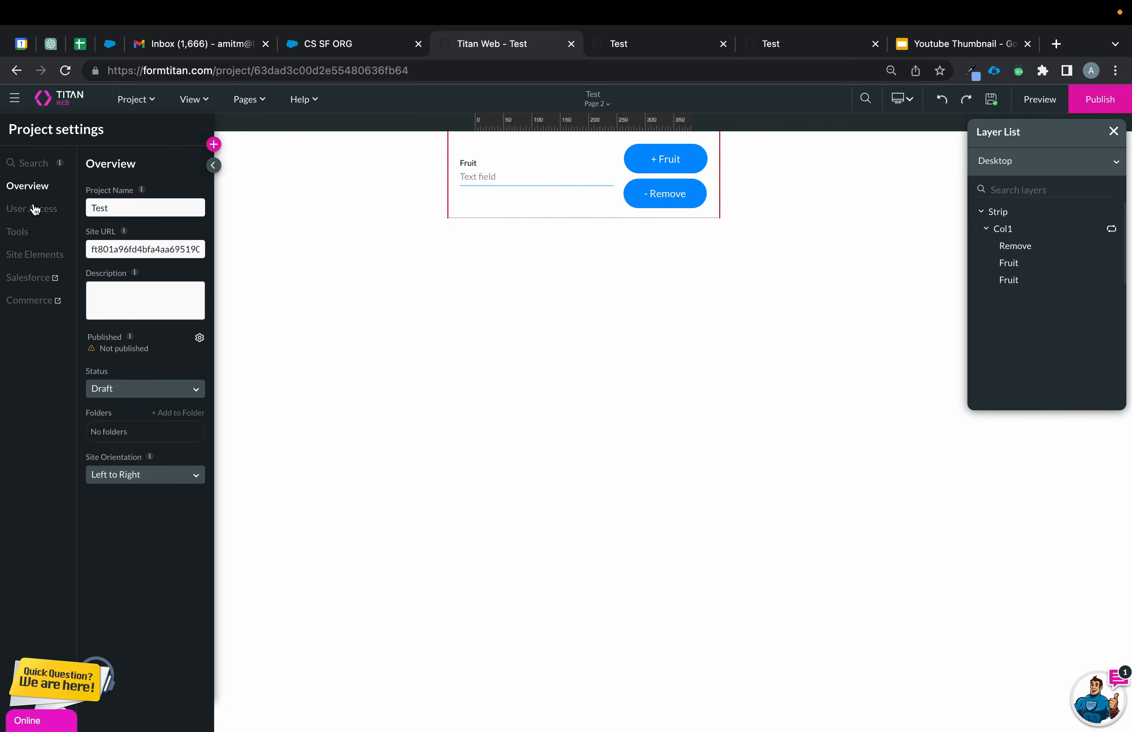
{"action": "left_click", "coordinate": [18, 232]}
{"action": "left_click", "coordinate": [95, 218]}
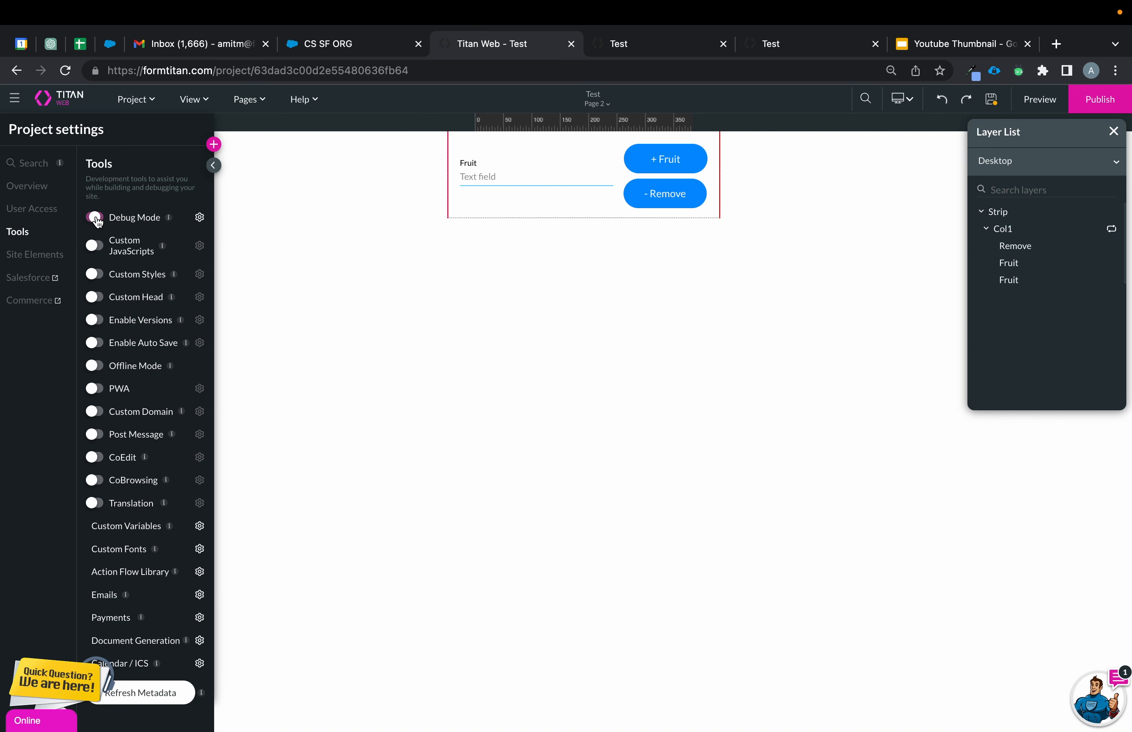
Add a Redirect / Go to Page node to the click action of the Home page's "+ Add Fruits" button
{"action": "left_click", "coordinate": [257, 106]}
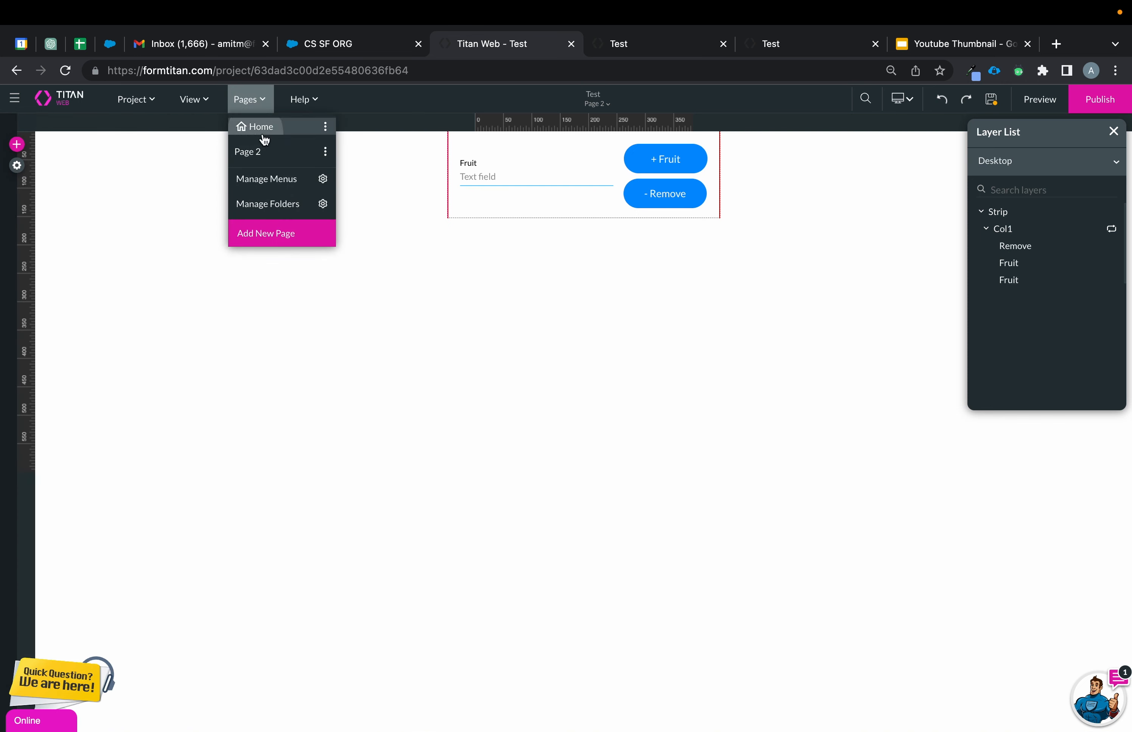
{"action": "left_click", "coordinate": [278, 127]}
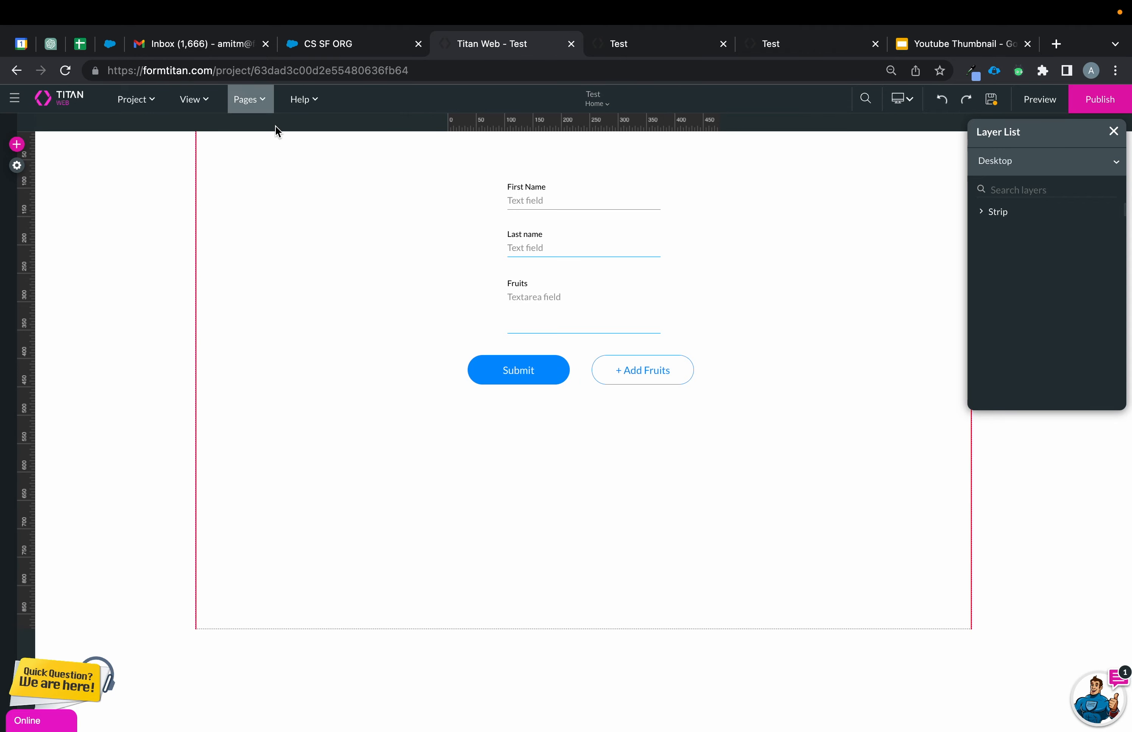
{"action": "left_click", "coordinate": [644, 383]}
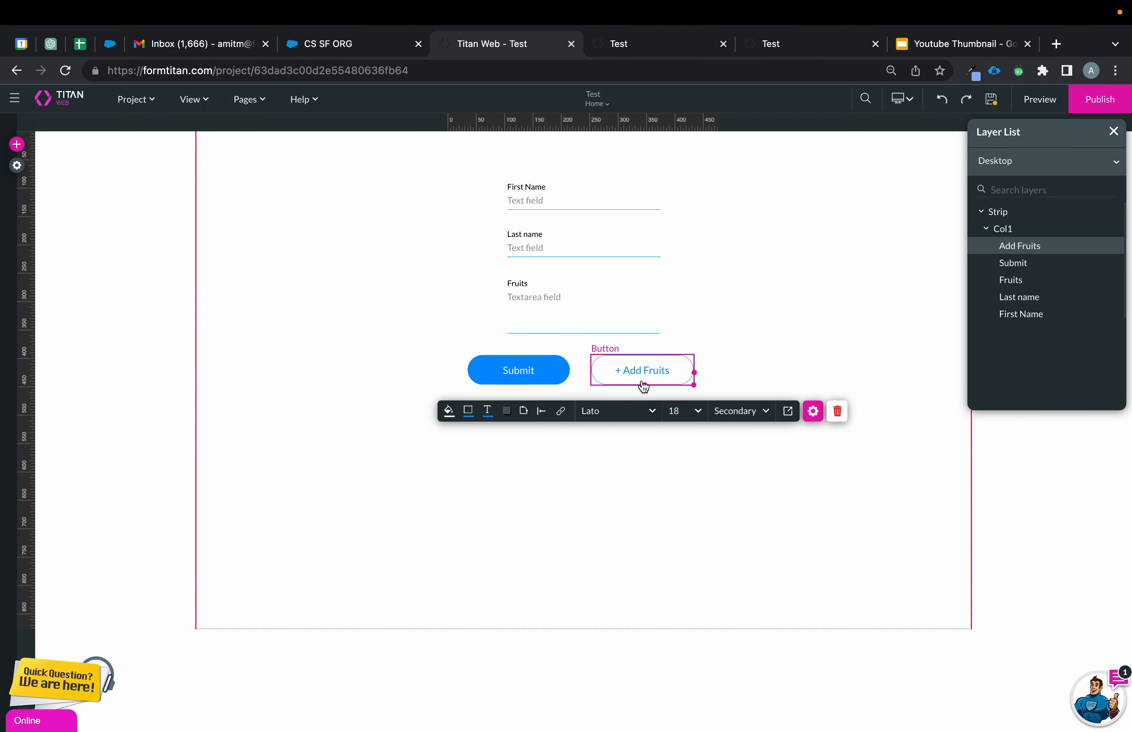
{"action": "left_click", "coordinate": [565, 412]}
{"action": "left_click", "coordinate": [211, 318]}
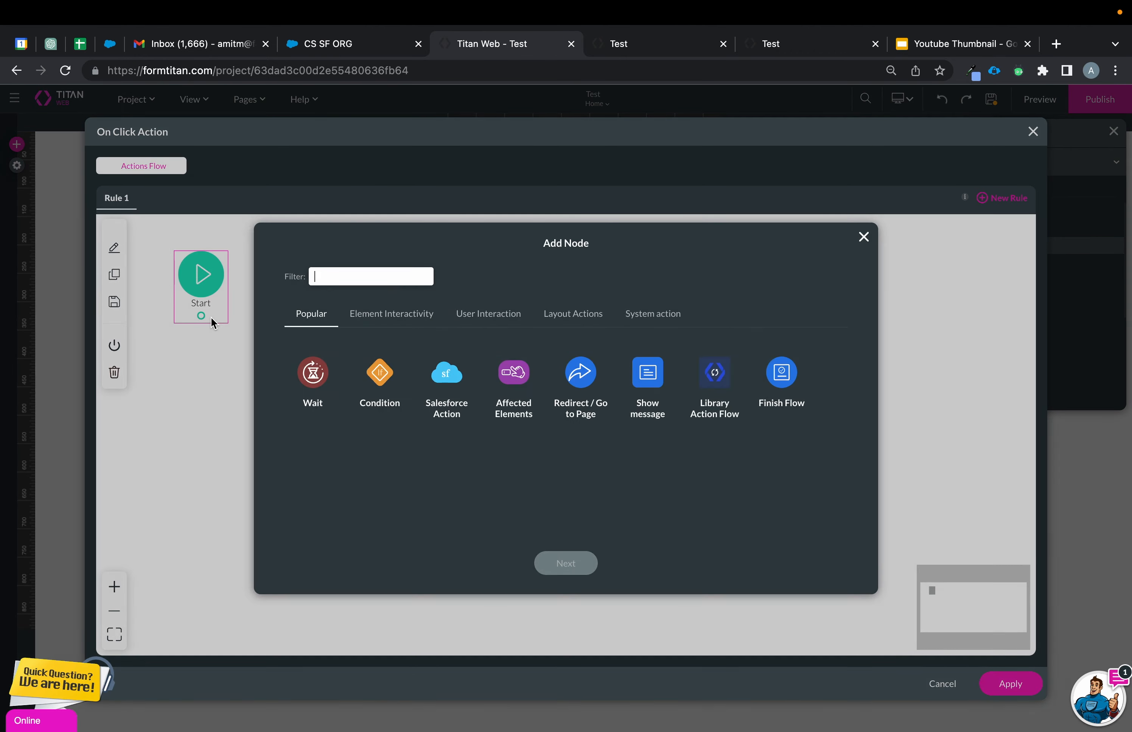
{"action": "left_click", "coordinate": [590, 315]}
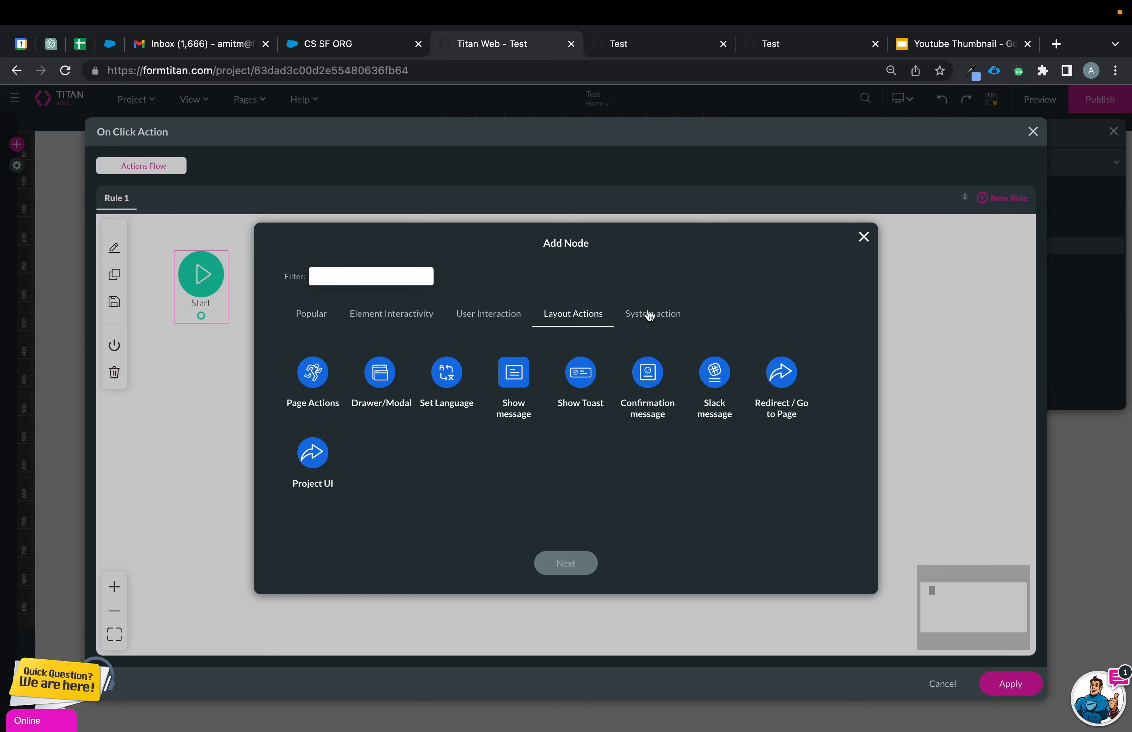
{"action": "left_click", "coordinate": [390, 323]}
{"action": "left_click", "coordinate": [303, 318]}
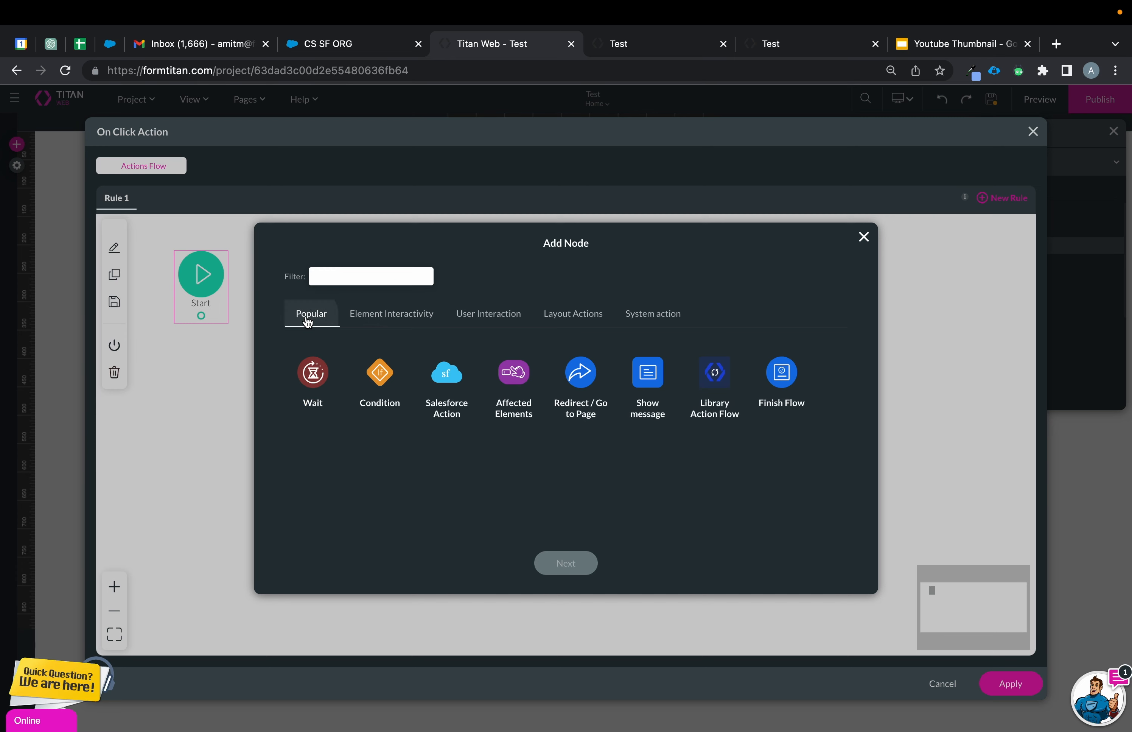
{"action": "left_click", "coordinate": [576, 395]}
{"action": "left_click", "coordinate": [568, 565]}
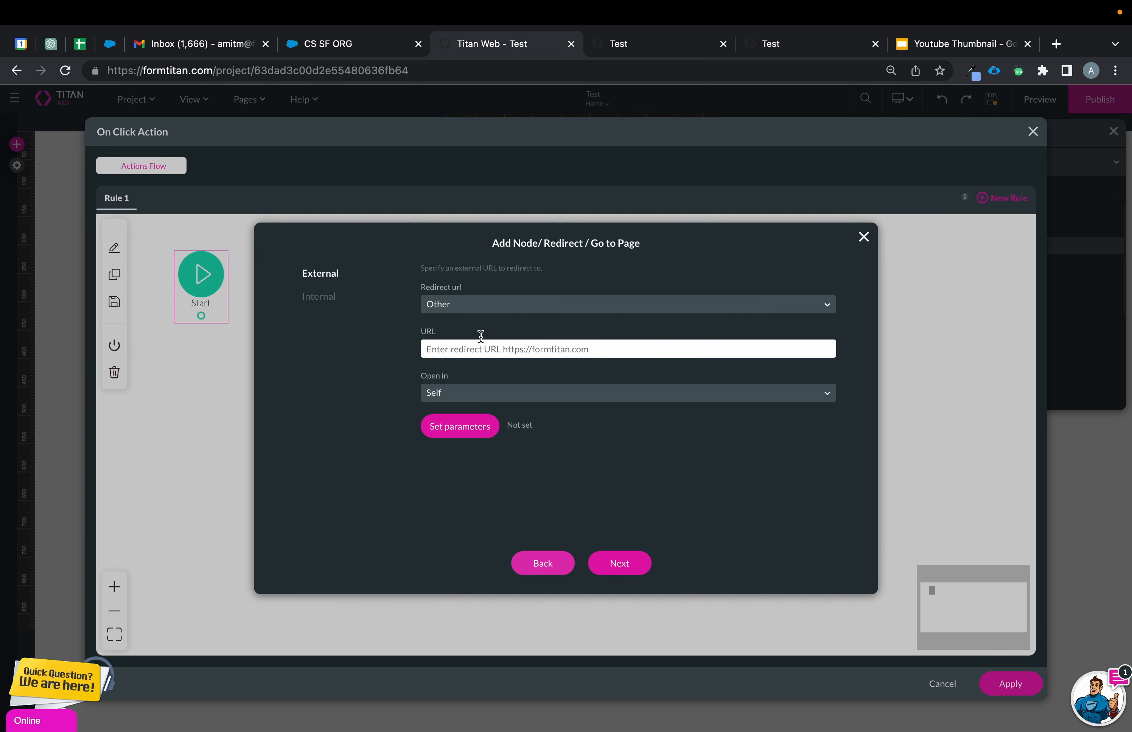
Point the redirect node to the internal Page 2 and have it open in a modal
{"action": "left_click", "coordinate": [338, 296]}
{"action": "left_click", "coordinate": [473, 304]}
{"action": "left_click", "coordinate": [468, 373]}
{"action": "left_click", "coordinate": [473, 354]}
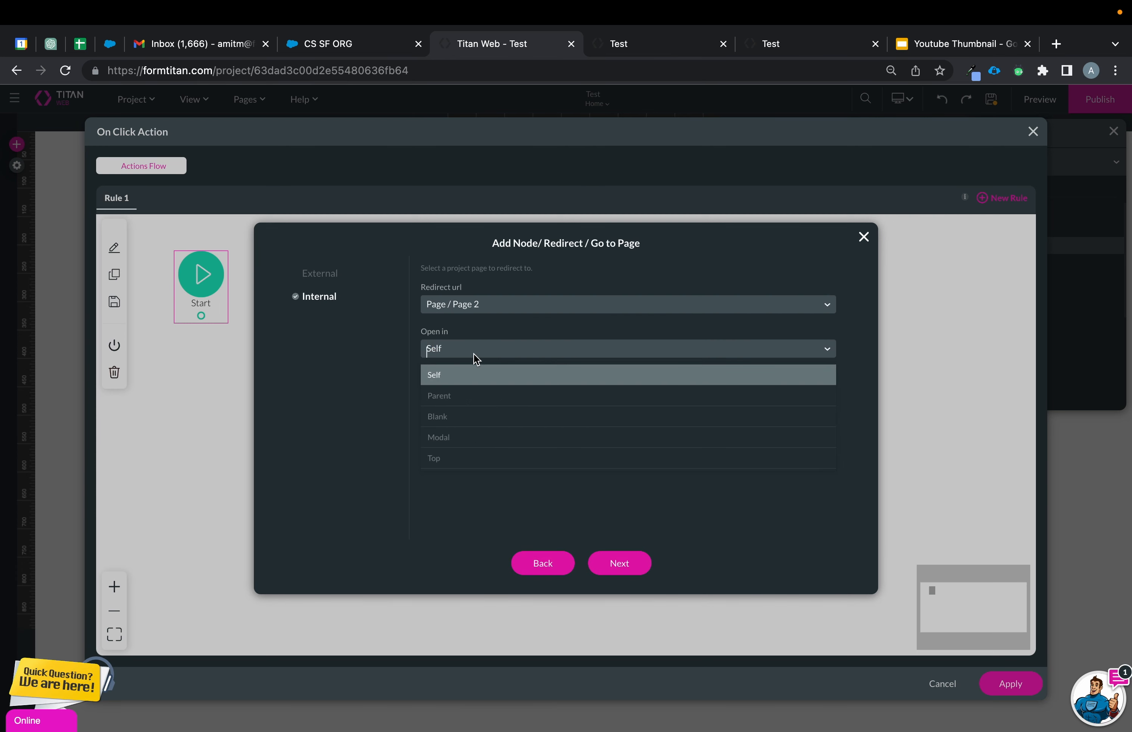
{"action": "left_click", "coordinate": [435, 394]}
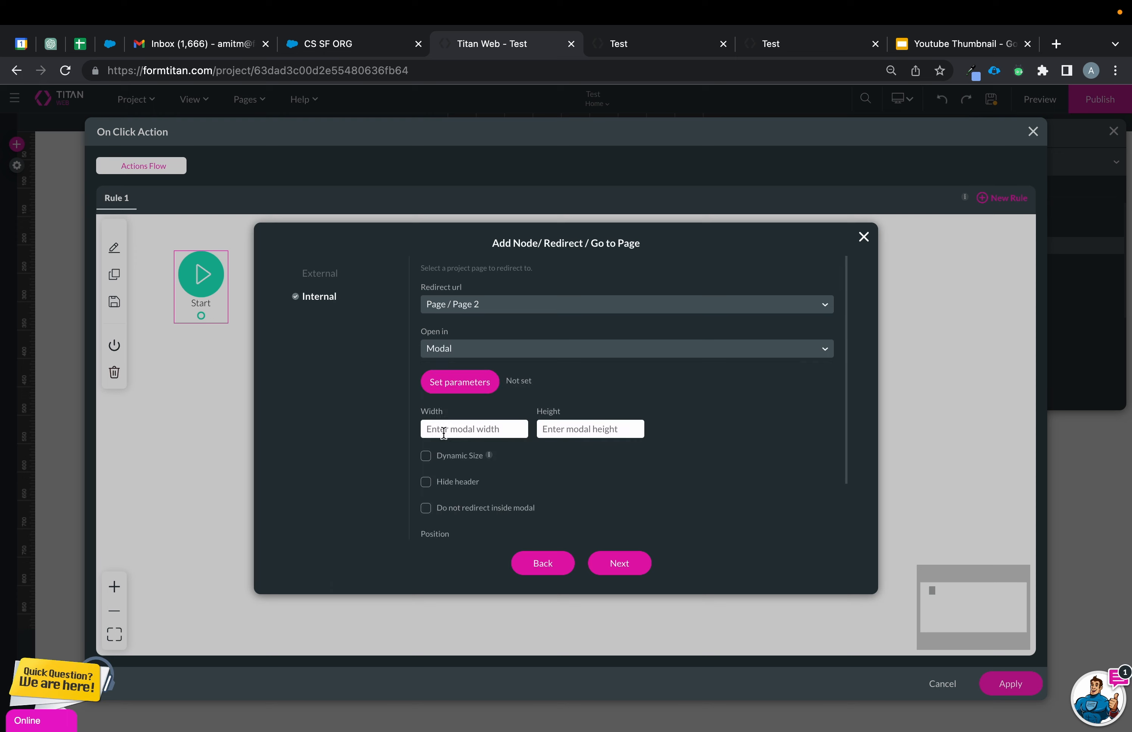
Set the modal's width and height to 400 each and apply the button's click action
{"action": "left_click", "coordinate": [476, 419]}
{"action": "type", "text": "400"}
{"action": "left_click", "coordinate": [601, 434]}
{"action": "type", "text": "400"}
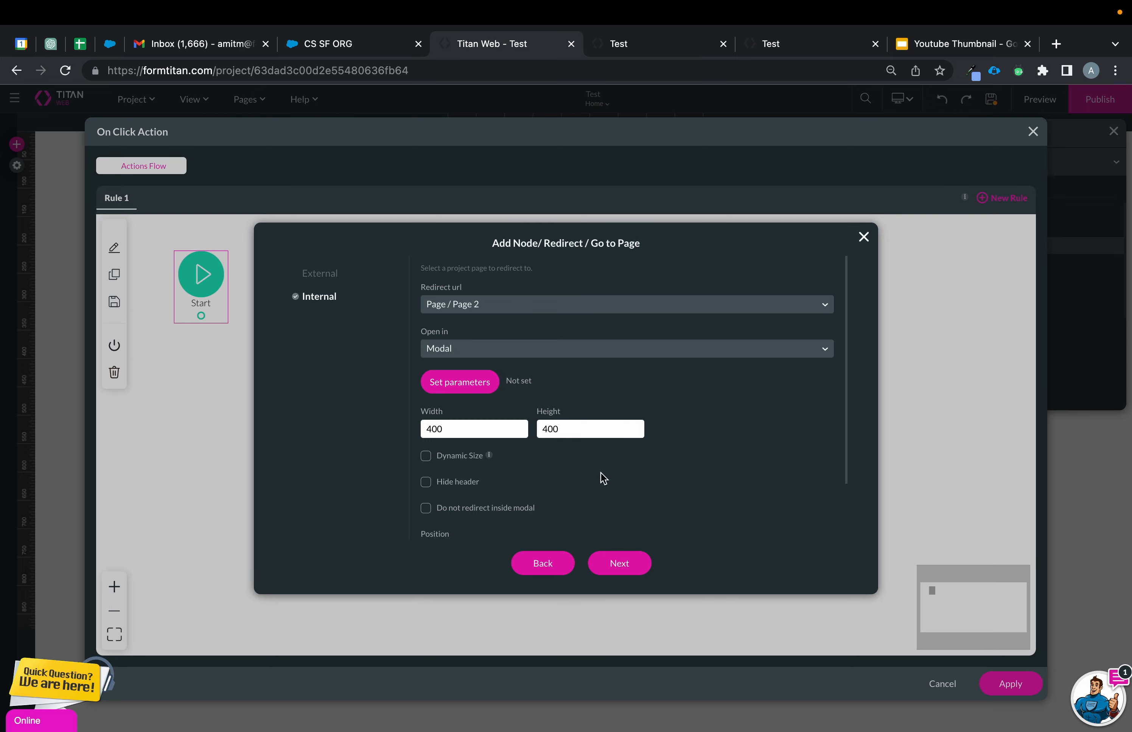
{"action": "left_click", "coordinate": [611, 562]}
{"action": "left_click", "coordinate": [611, 561]}
{"action": "left_click", "coordinate": [991, 685]}
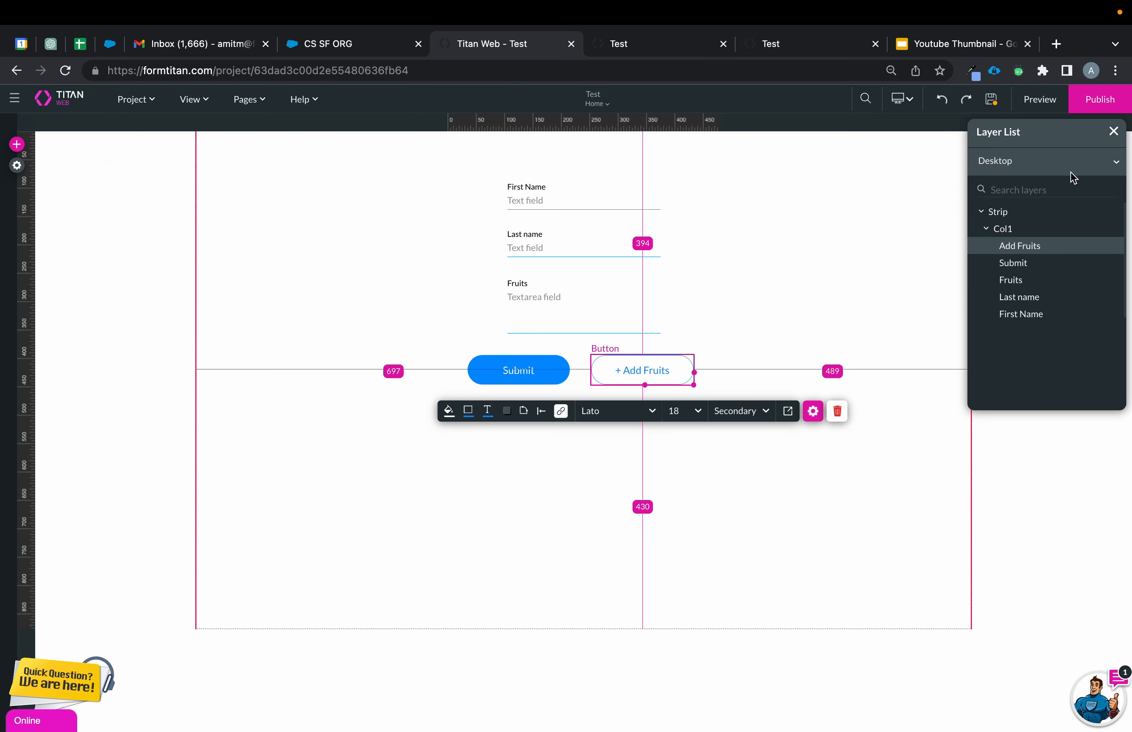
Preview the form, test that "+ Add Fruits" opens the fruit modal, and return to the project editor
{"action": "left_click", "coordinate": [1039, 100]}
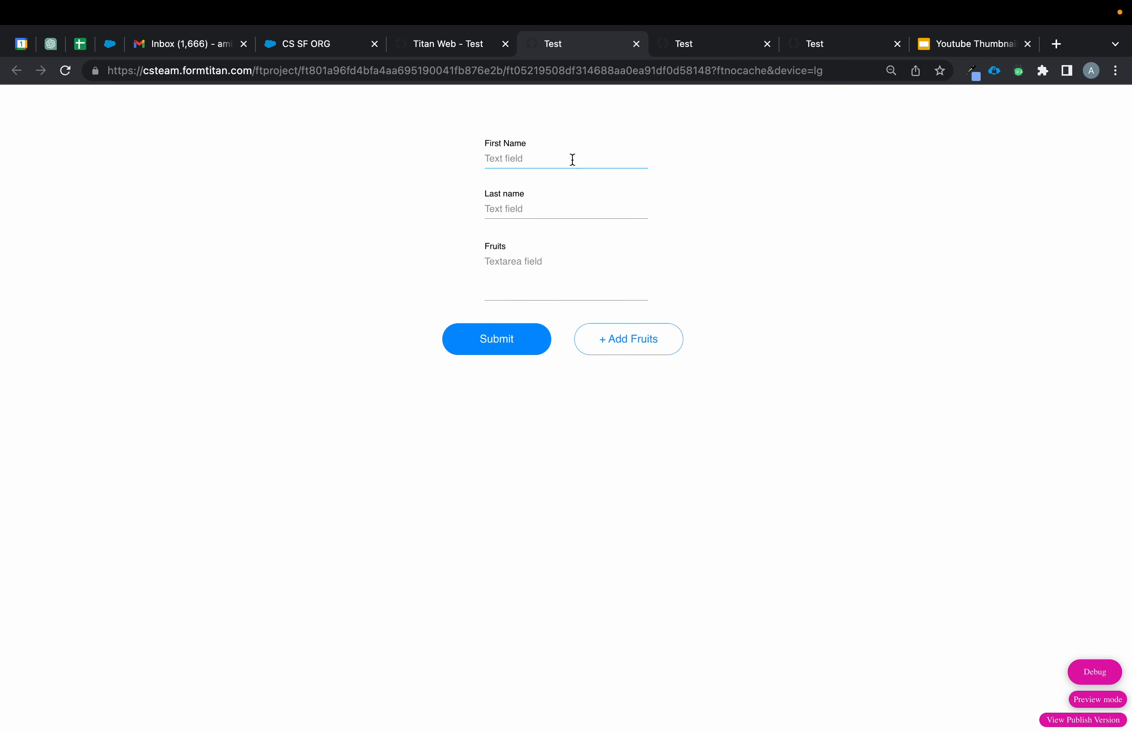
{"action": "left_click", "coordinate": [572, 160]}
{"action": "left_click", "coordinate": [555, 291]}
{"action": "left_click", "coordinate": [634, 355]}
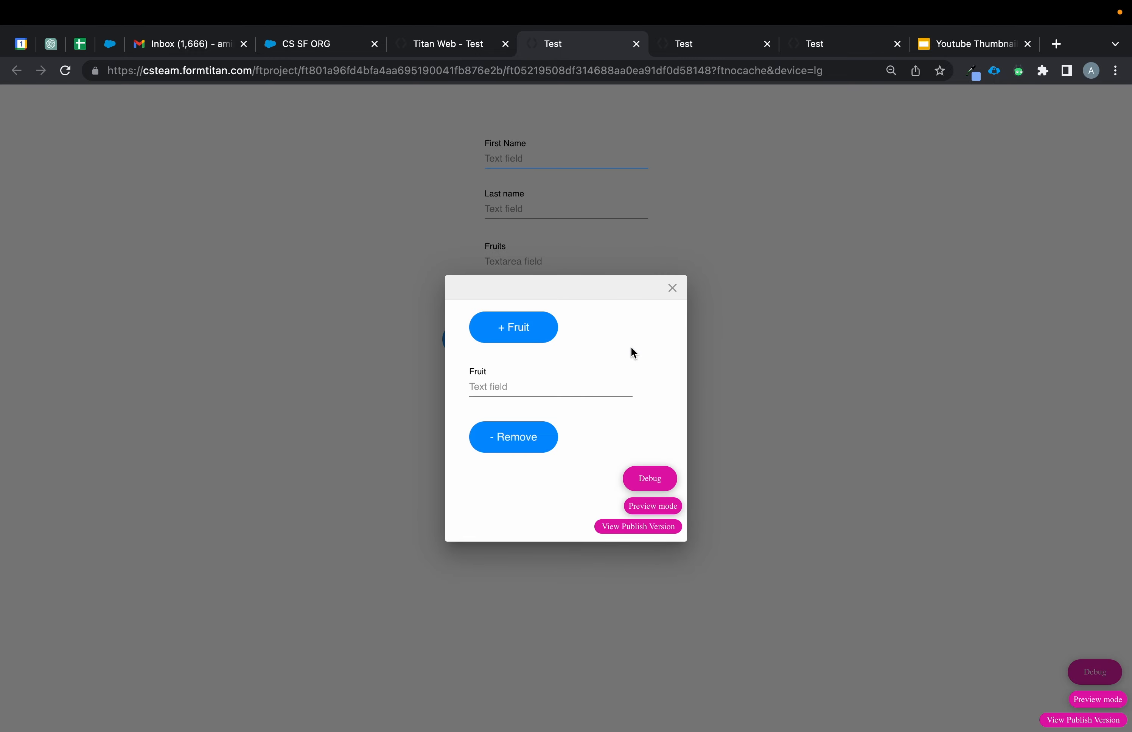
{"action": "left_click", "coordinate": [456, 44]}
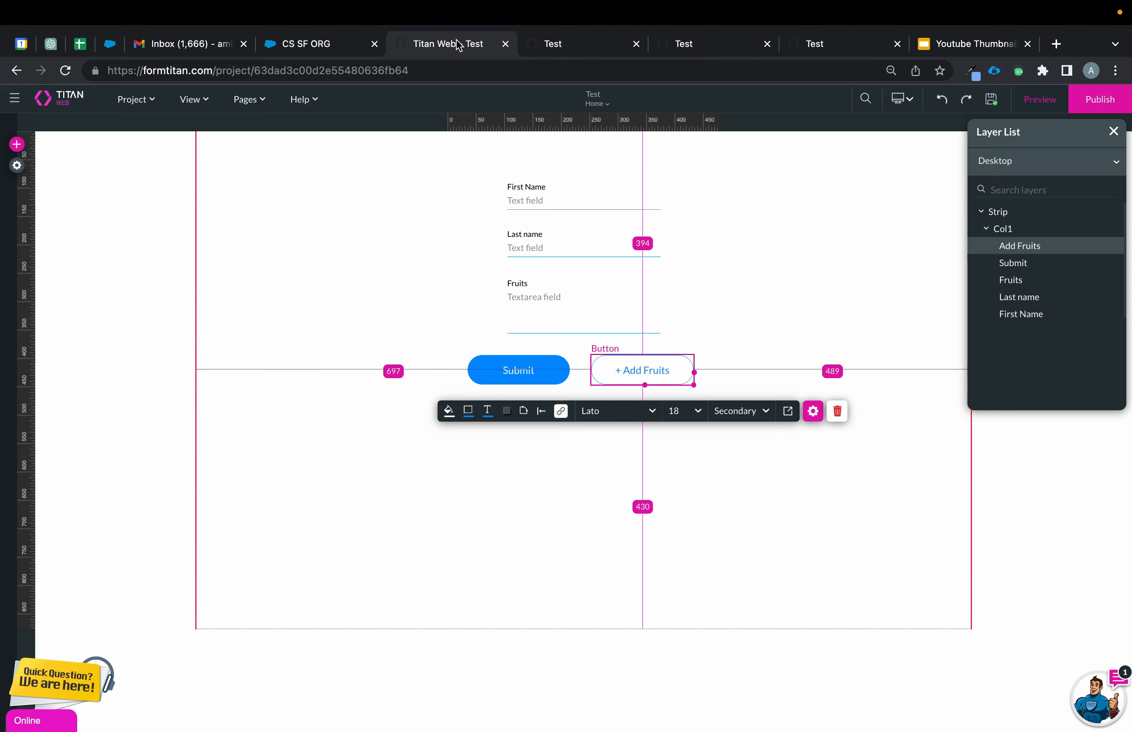
Turn off Responsive AI for Page 2
{"action": "left_click", "coordinate": [580, 100]}
{"action": "left_click", "coordinate": [573, 135]}
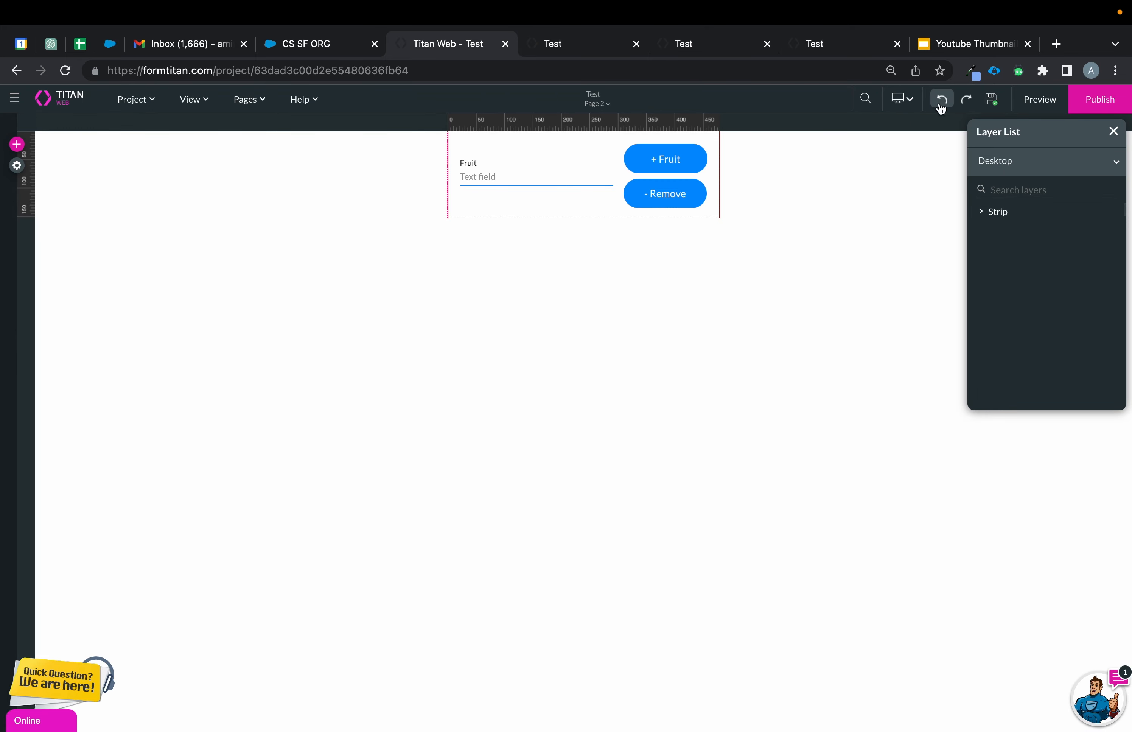
{"action": "left_click", "coordinate": [906, 101]}
{"action": "left_click", "coordinate": [897, 257]}
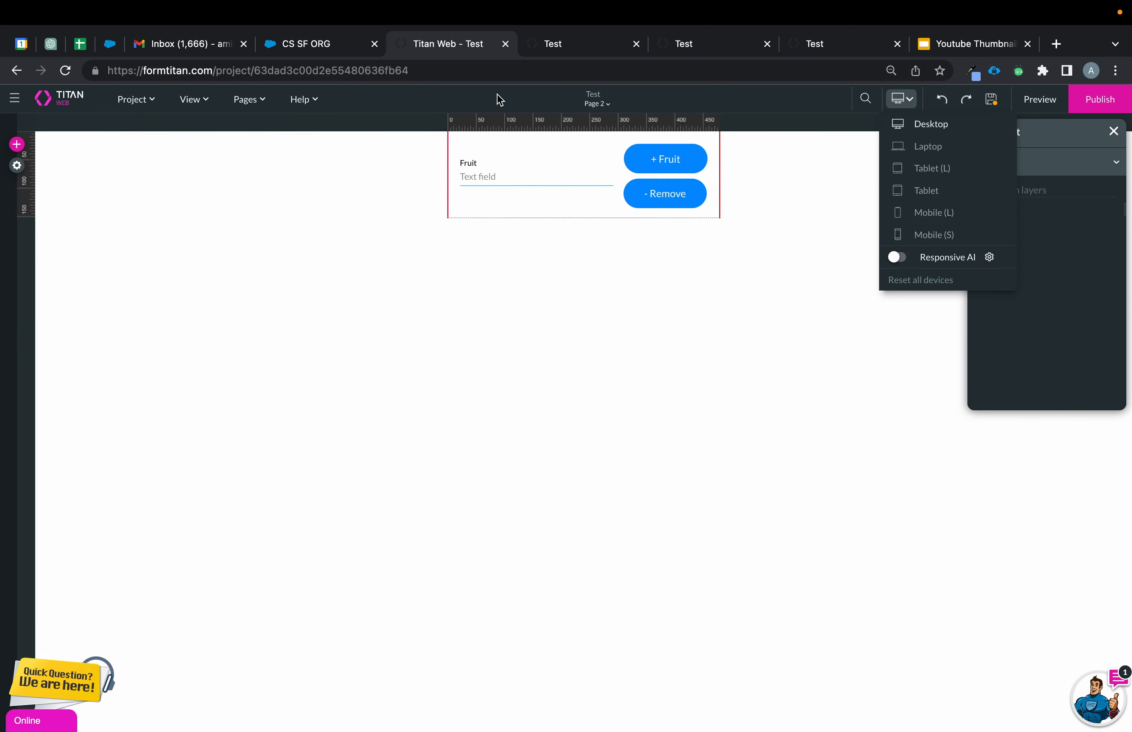
Set the modal width to 450 in the "+ Add Fruits" button's redirect node and apply the action
{"action": "left_click", "coordinate": [262, 103]}
{"action": "left_click", "coordinate": [255, 124]}
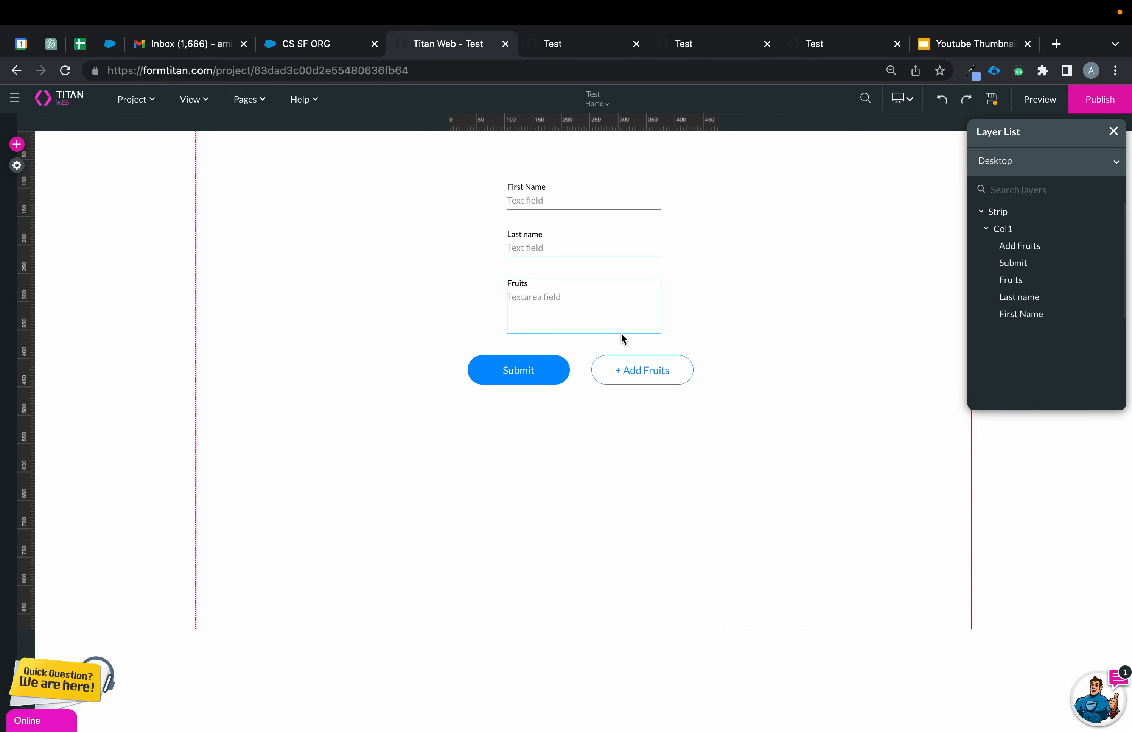
{"action": "left_click", "coordinate": [627, 376]}
{"action": "left_click", "coordinate": [561, 410]}
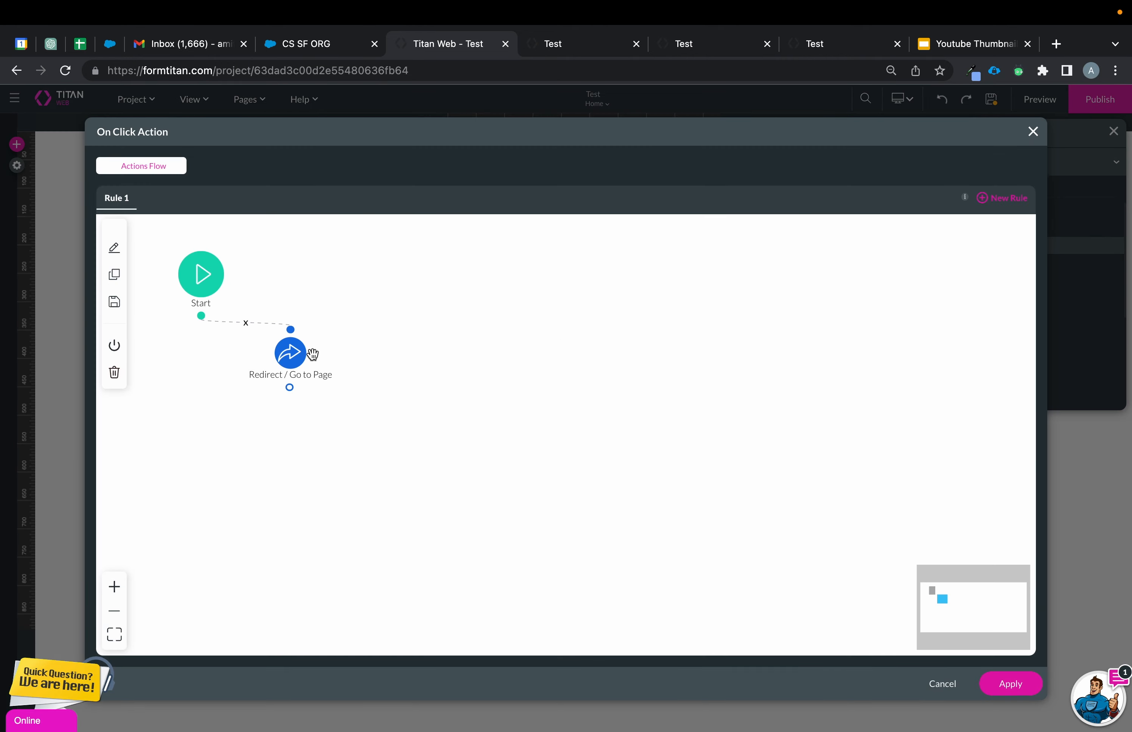
{"action": "double_click", "coordinate": [300, 353]}
{"action": "left_click_drag", "start_coordinate": [451, 430], "coordinate": [393, 431]}
{"action": "type", "text": "450"}
{"action": "left_click", "coordinate": [556, 564]}
{"action": "left_click", "coordinate": [586, 564]}
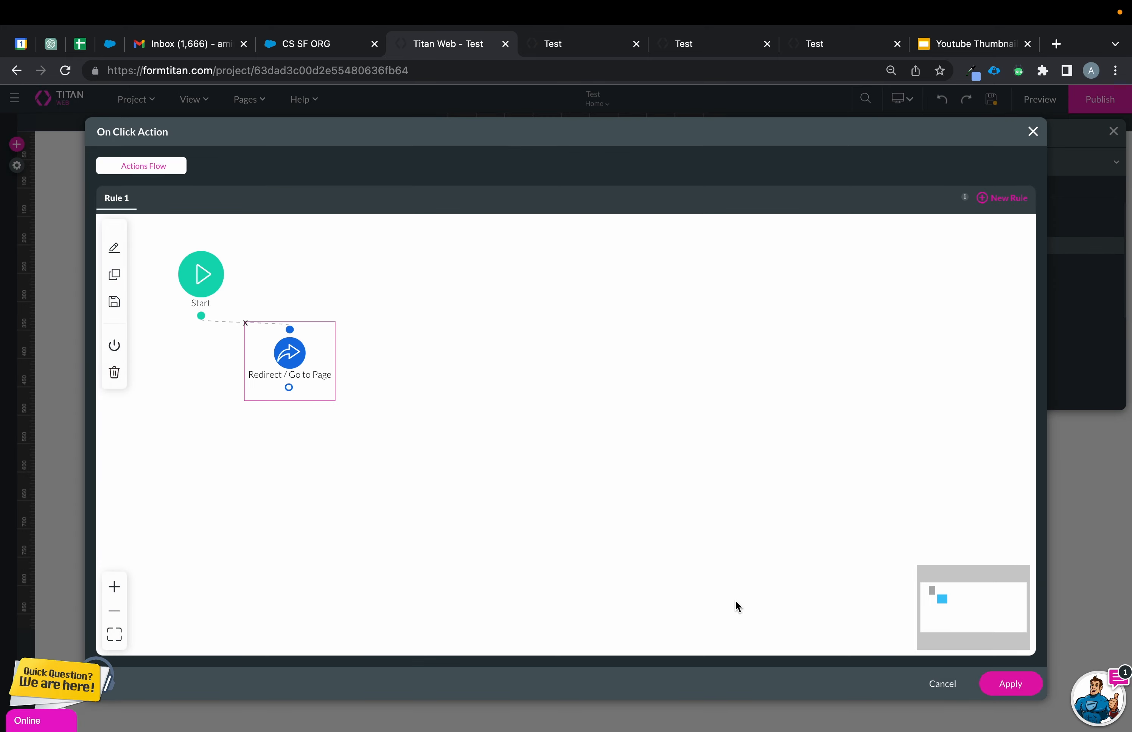
{"action": "left_click", "coordinate": [1015, 683]}
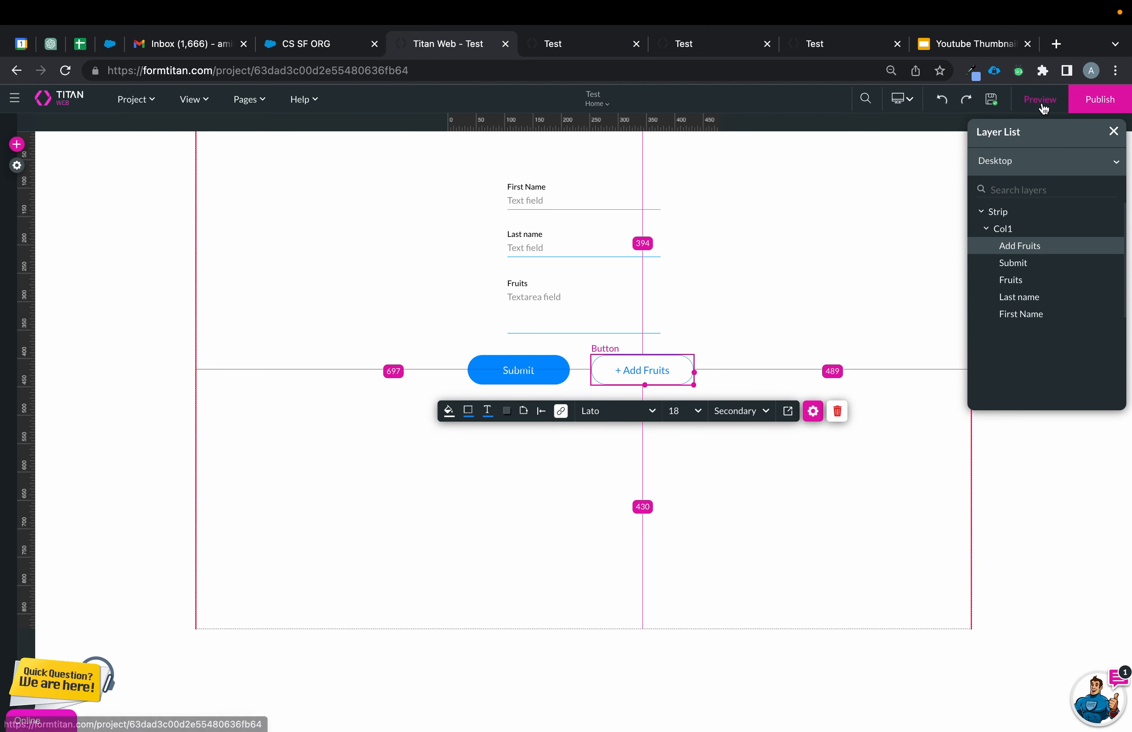
Preview the form, open the fruit modal and enter Kiwi and Mango in two fruit rows
{"action": "left_click", "coordinate": [1041, 106]}
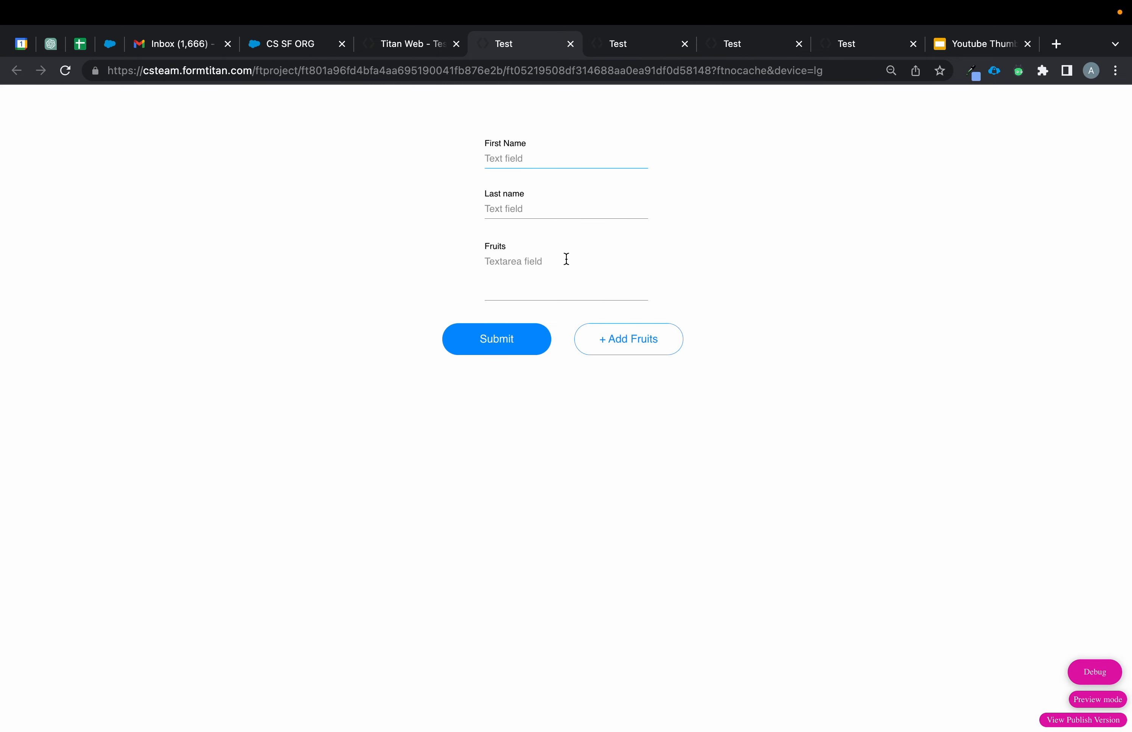
{"action": "left_click", "coordinate": [618, 338]}
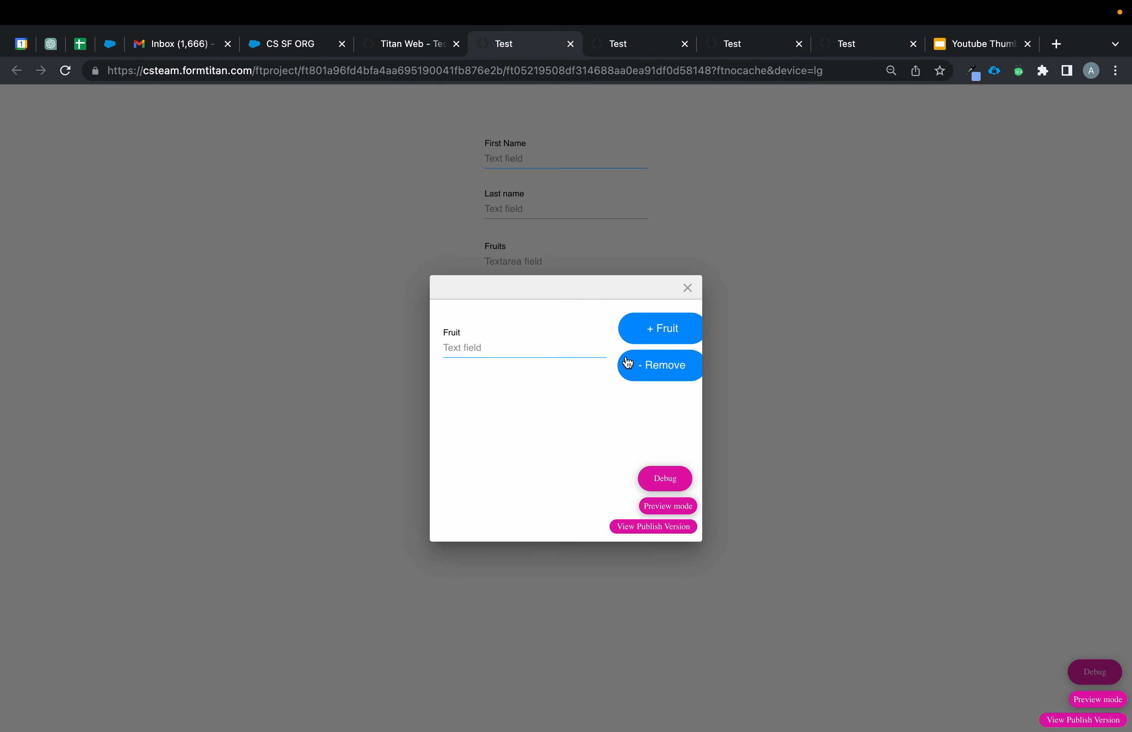
{"action": "left_click", "coordinate": [527, 344]}
{"action": "type", "text": "Kiwi"}
{"action": "left_click", "coordinate": [657, 340]}
{"action": "left_click", "coordinate": [520, 435]}
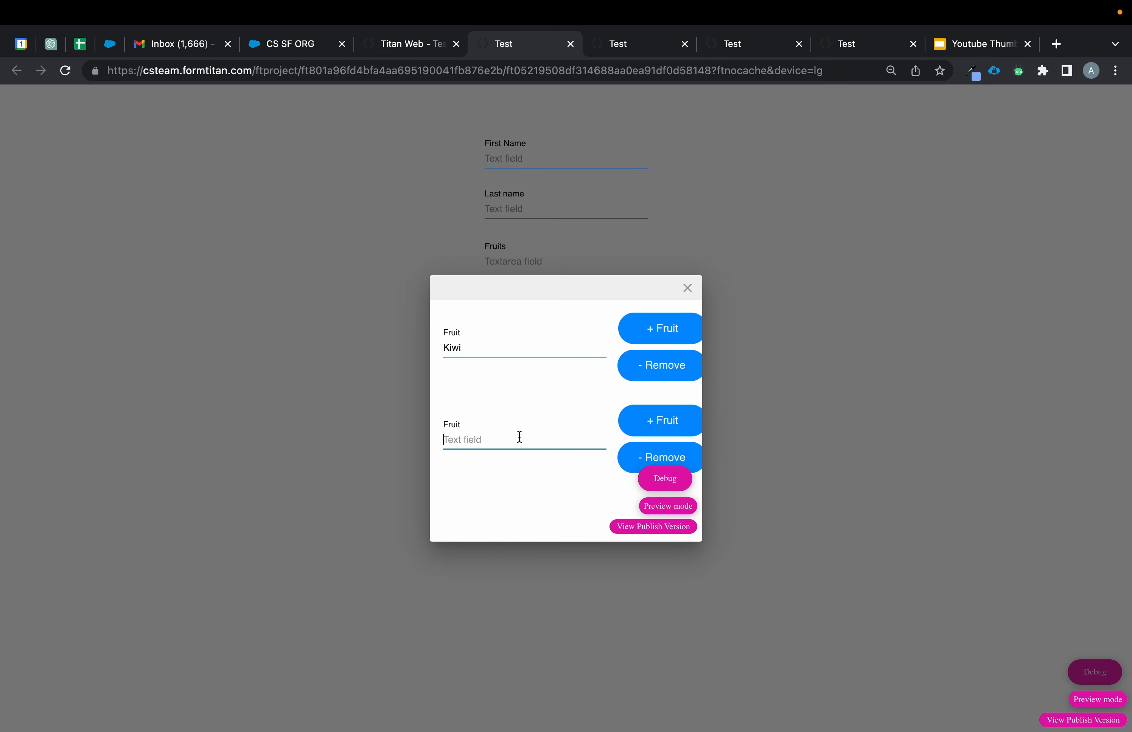
{"action": "type", "text": "Mango"}
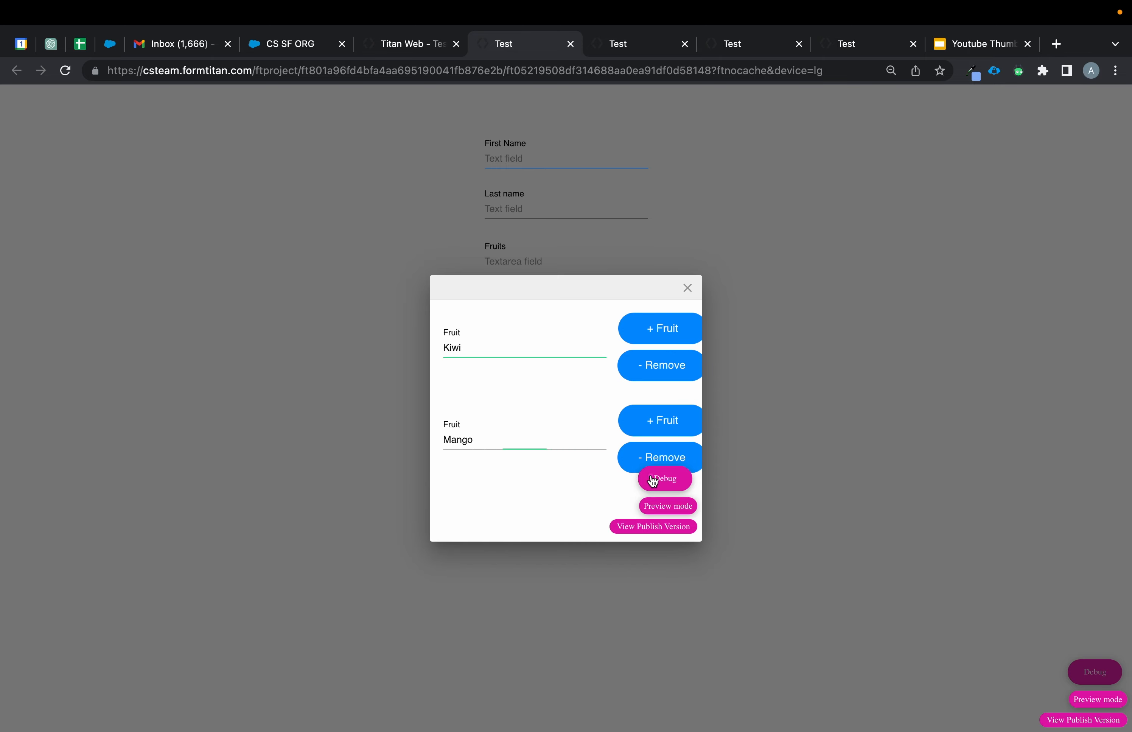
Inspect the p2fcollection variable in the modal's debug view, and close the fruit modal
{"action": "left_click", "coordinate": [651, 478]}
{"action": "scroll", "coordinate": [601, 452], "scroll_direction": "down", "scroll_amount": 1}
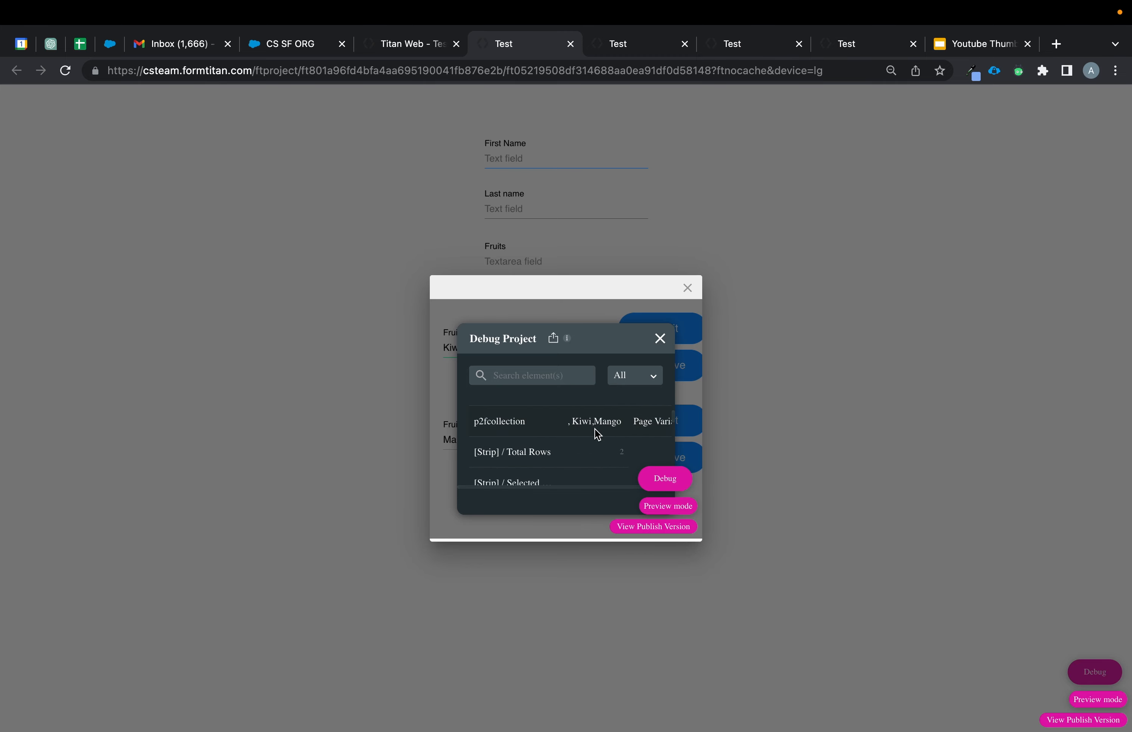
{"action": "left_click", "coordinate": [688, 287]}
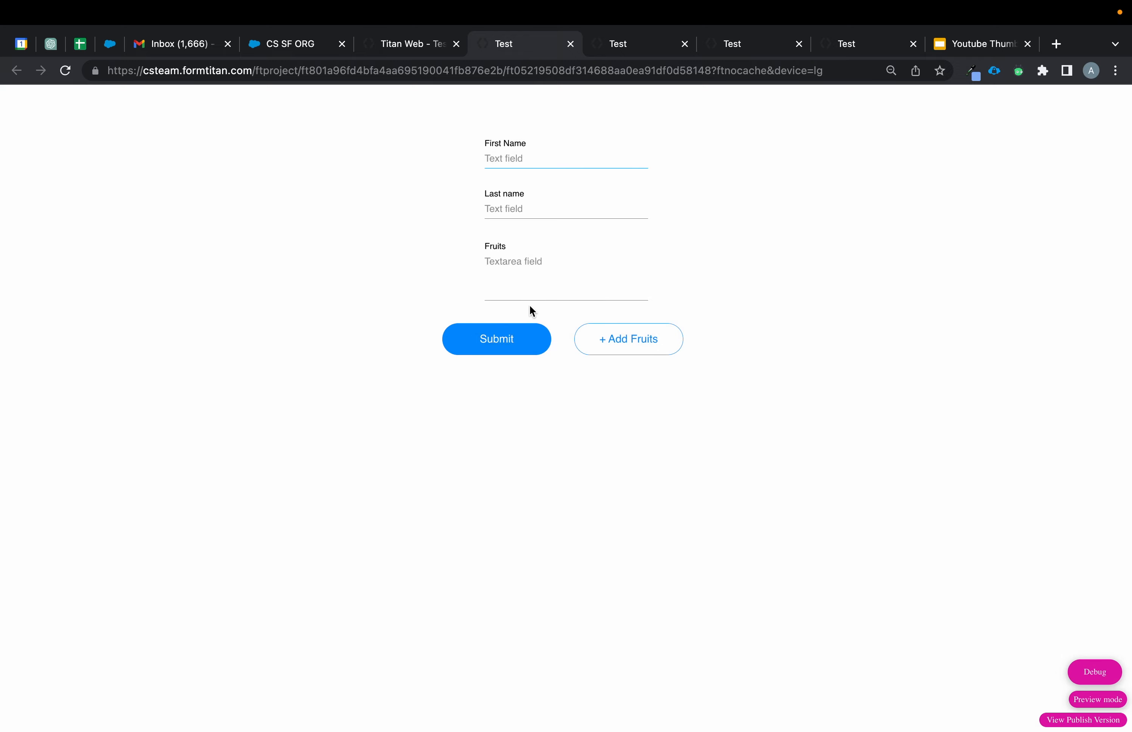
Enter Orange in the Fruits field, then add Kiwi and Mango as two fruit rows in the "+ Add Fruits" modal
{"action": "left_click", "coordinate": [541, 285]}
{"action": "type", "text": "Orange"}
{"action": "left_click", "coordinate": [649, 339]}
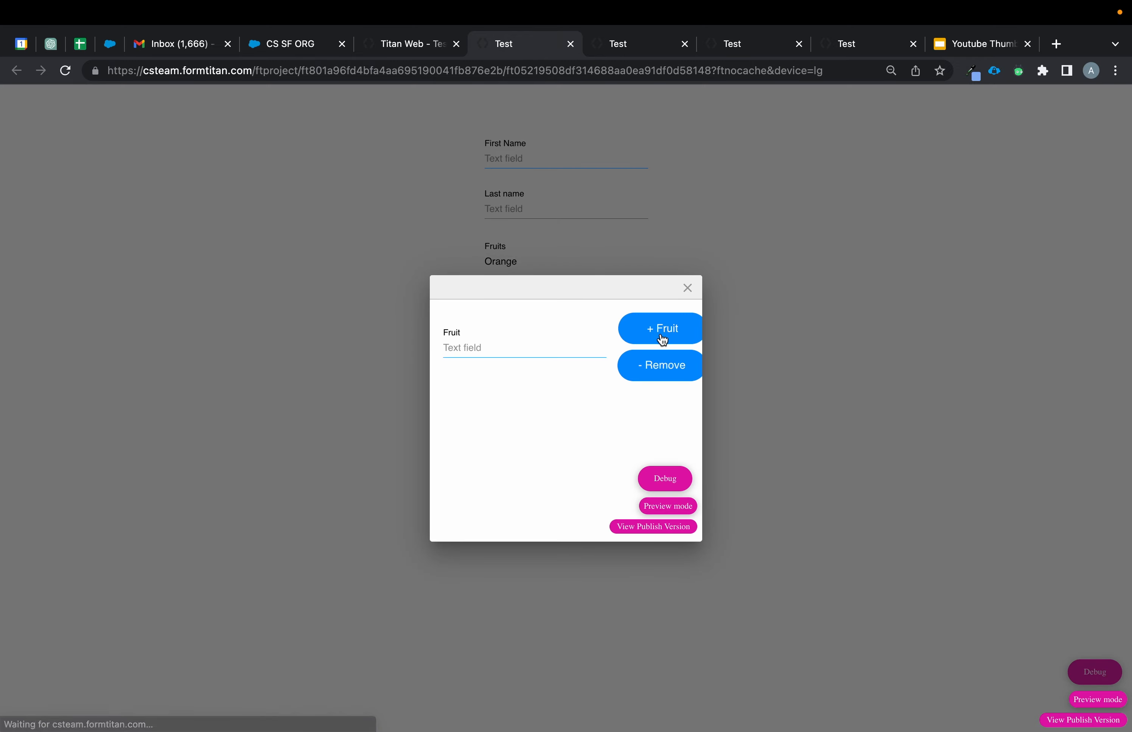
{"action": "left_click", "coordinate": [535, 345]}
{"action": "type", "text": "Kiwi"}
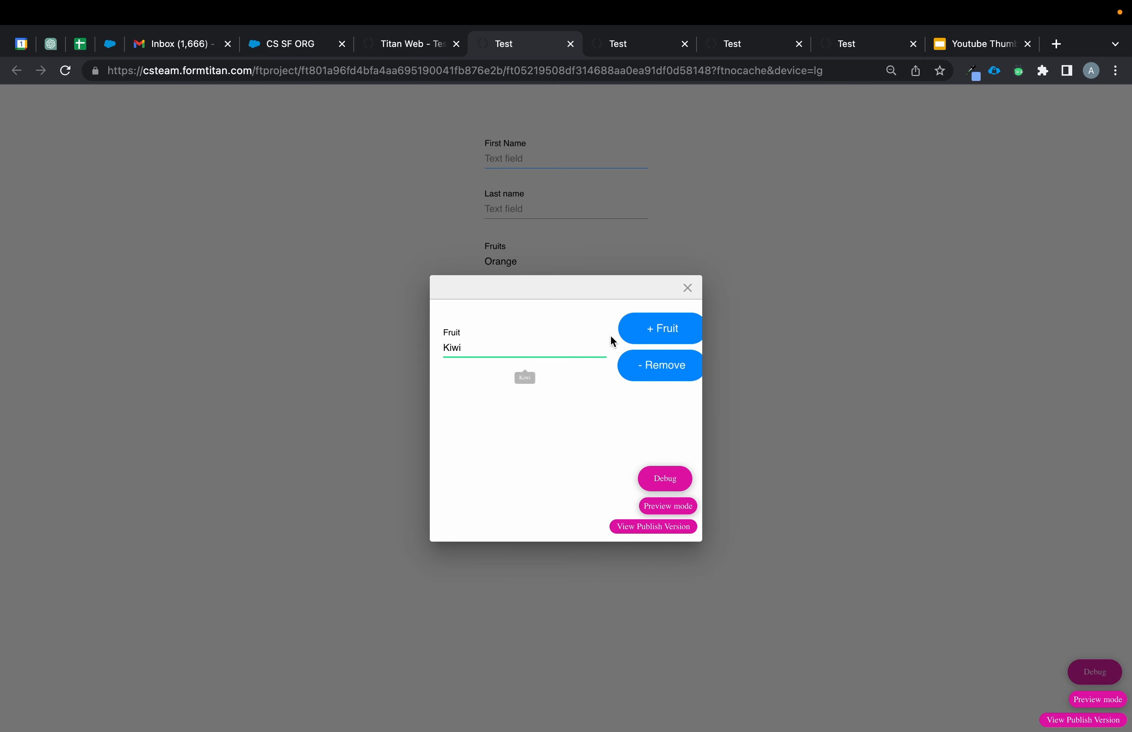
{"action": "left_click", "coordinate": [662, 330]}
{"action": "left_click", "coordinate": [536, 432]}
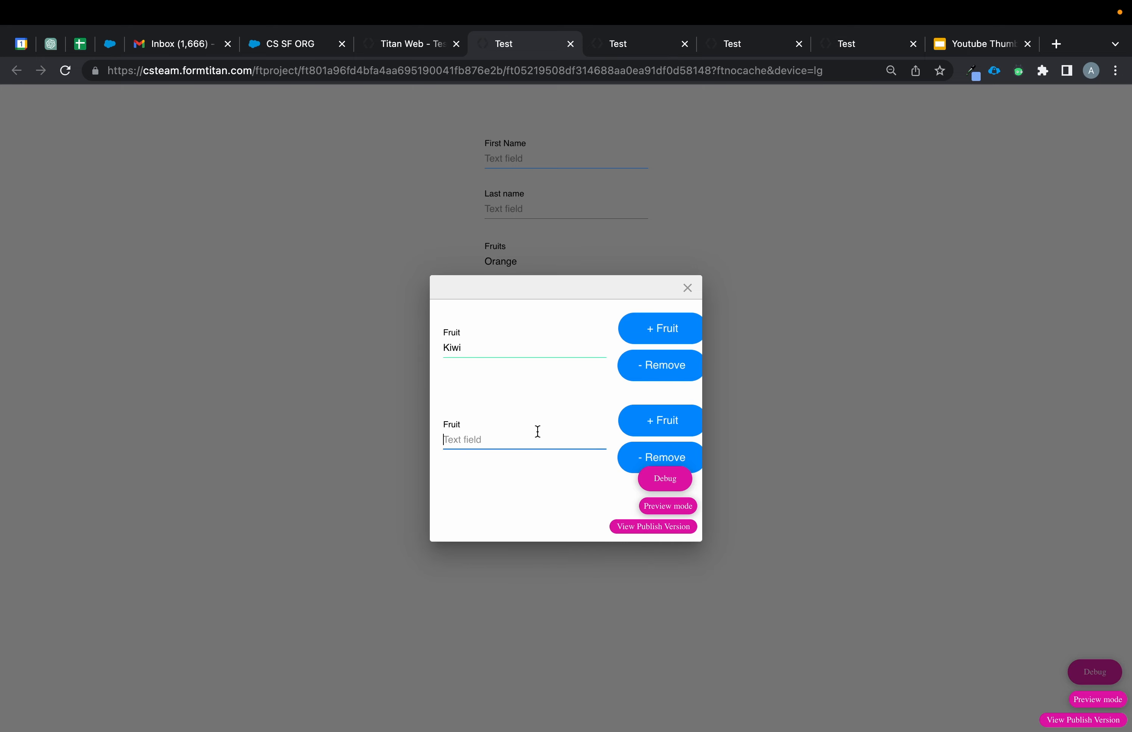
{"action": "type", "text": "Mango"}
Check in the modal's debug view how p2fcollection combines the Fruits field with the fruit rows, and close the modal
{"action": "left_click", "coordinate": [676, 473]}
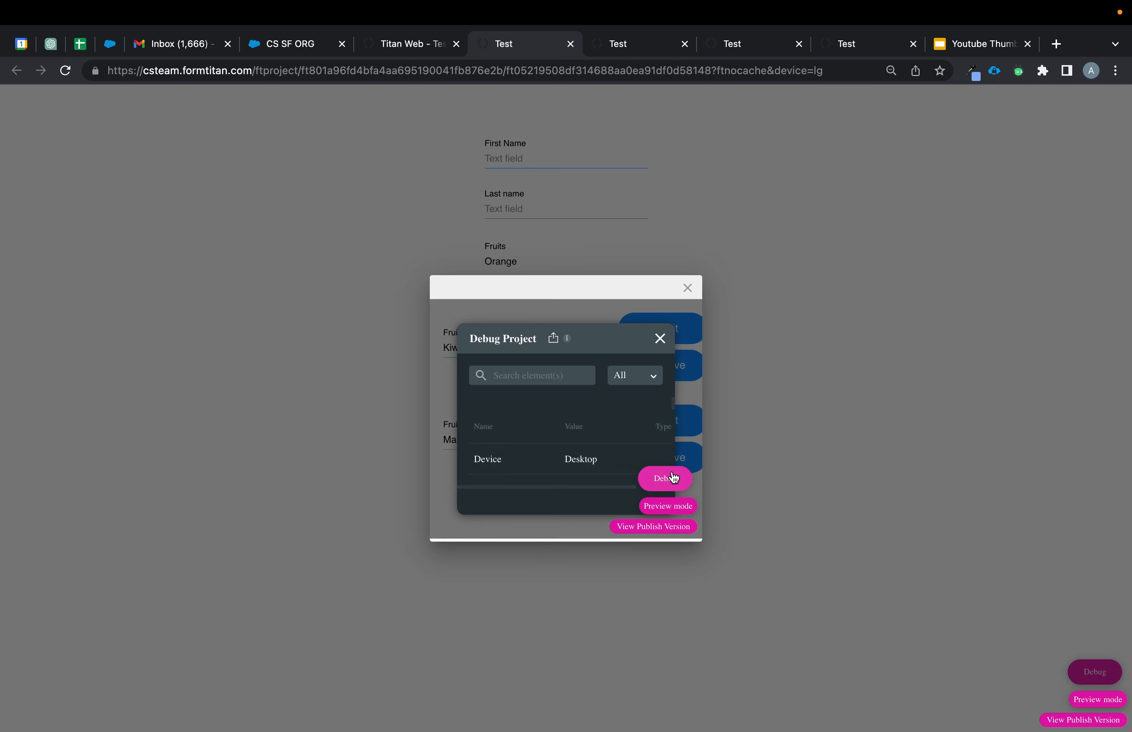
{"action": "scroll", "coordinate": [618, 430], "scroll_direction": "down", "scroll_amount": 5}
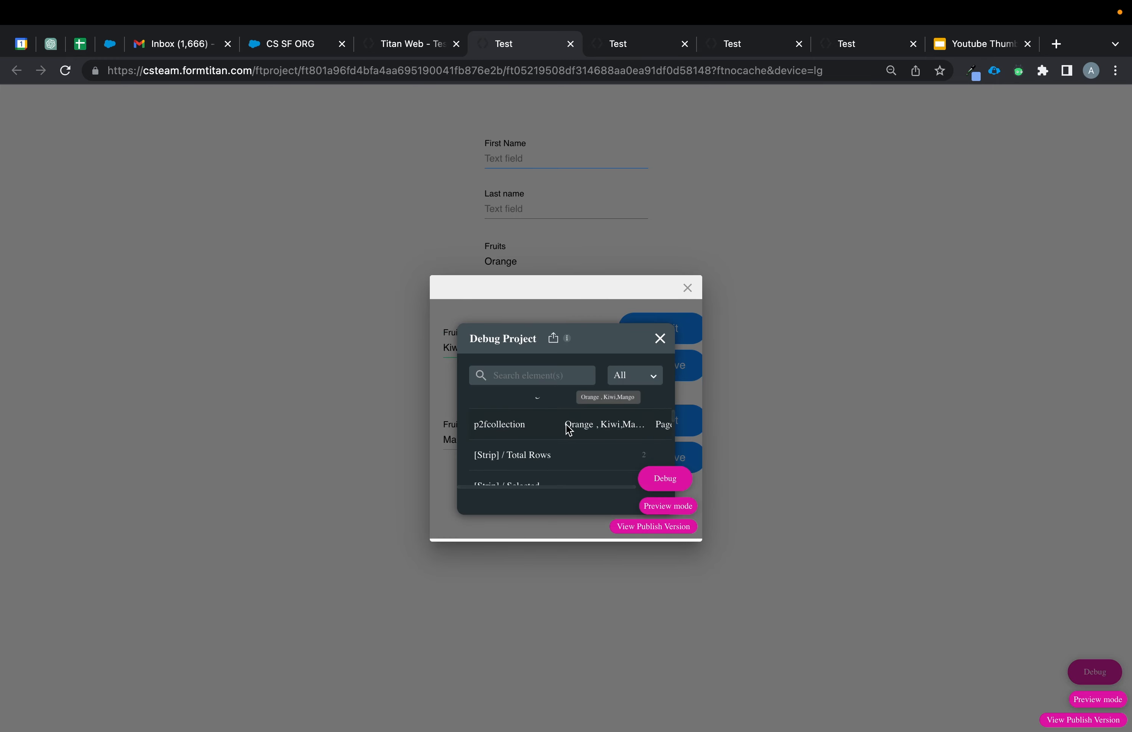
{"action": "left_click_drag", "start_coordinate": [605, 431], "coordinate": [638, 433]}
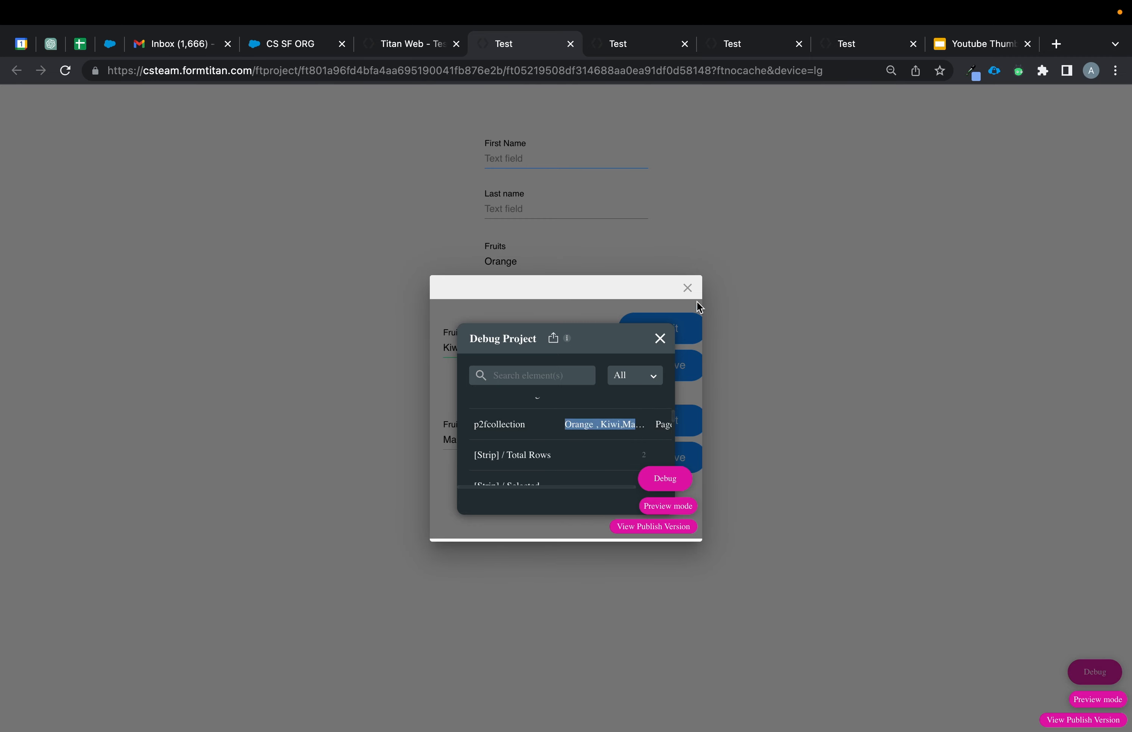
{"action": "left_click", "coordinate": [687, 288]}
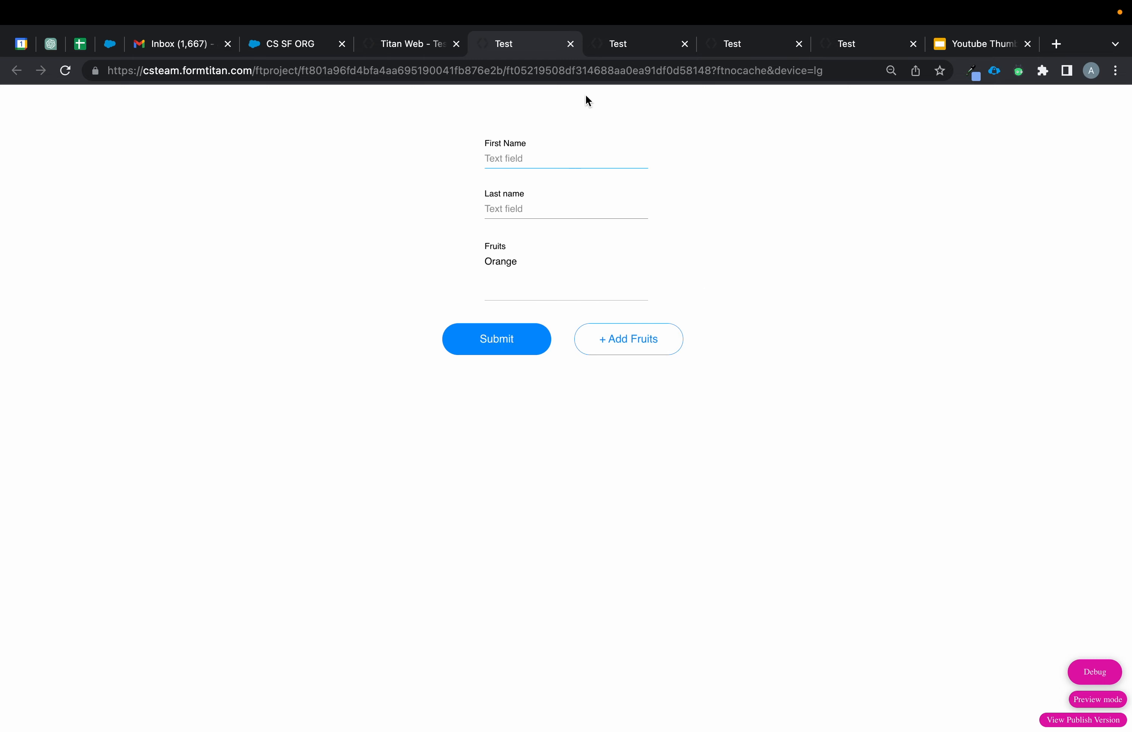
Reopen the fruit modal, close it again, and return to the project editor
{"action": "left_click", "coordinate": [617, 337]}
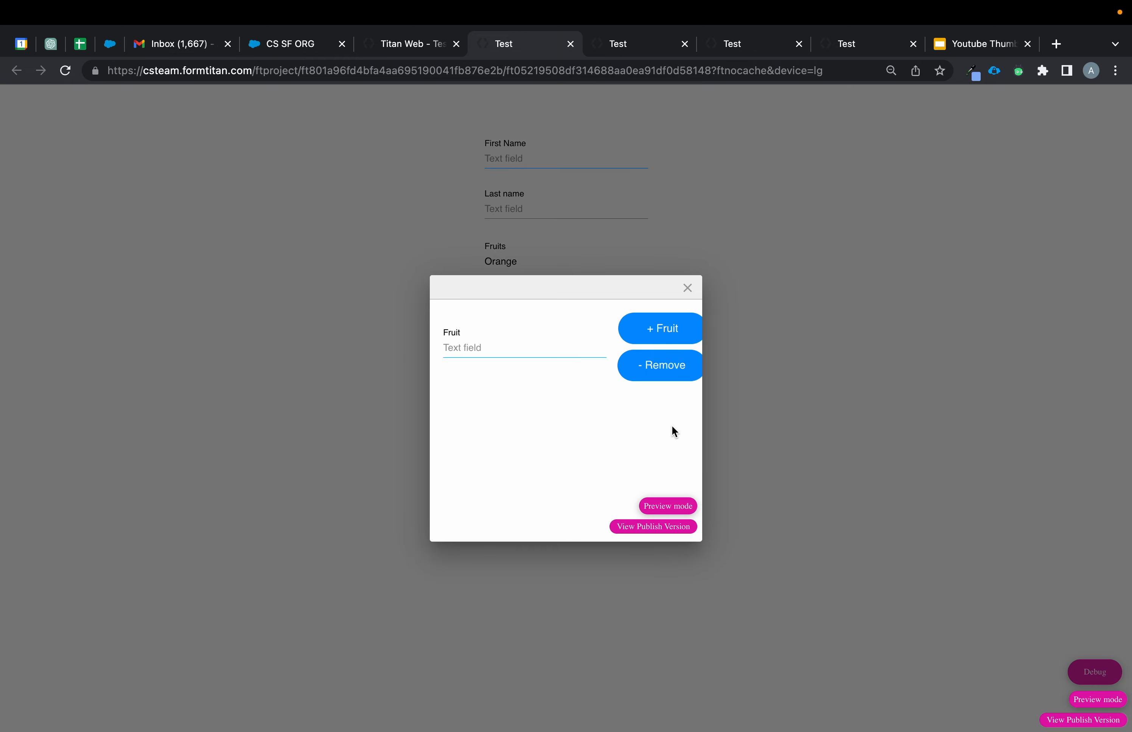
{"action": "left_click", "coordinate": [687, 288]}
{"action": "left_click", "coordinate": [407, 43]}
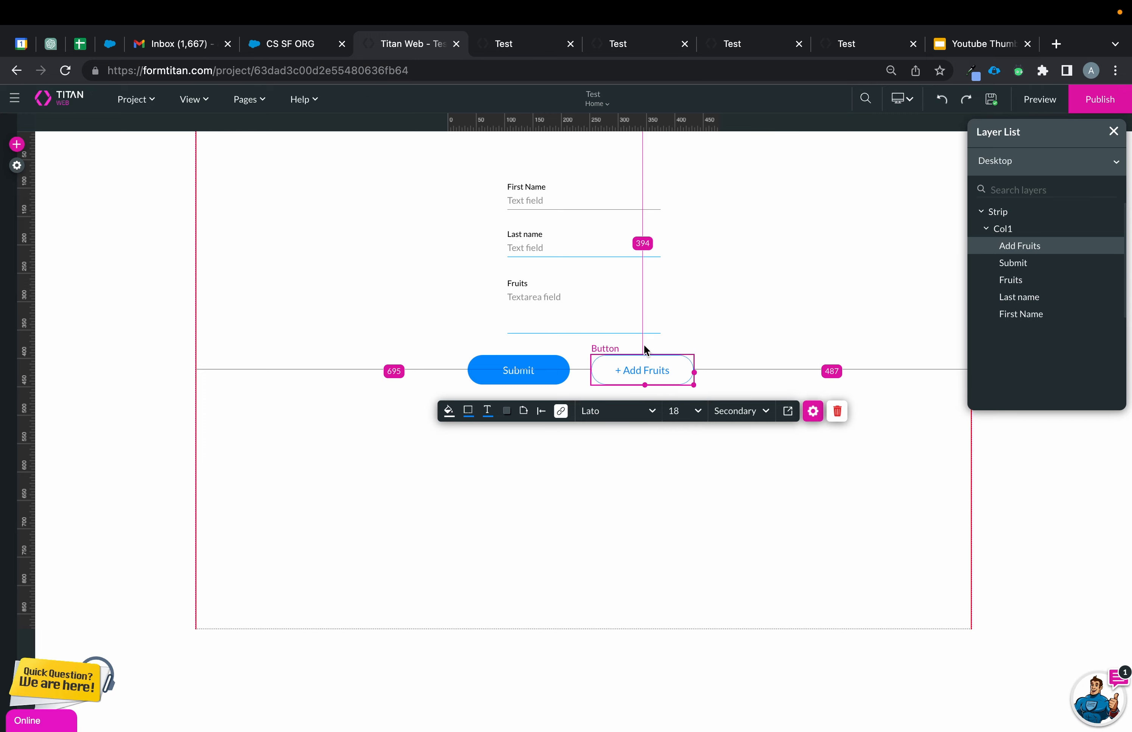
Review which variable receives the returned record ID in the Submit button's Salesforce action, leaving the action unchanged
{"action": "left_click", "coordinate": [506, 372]}
{"action": "left_click", "coordinate": [437, 410]}
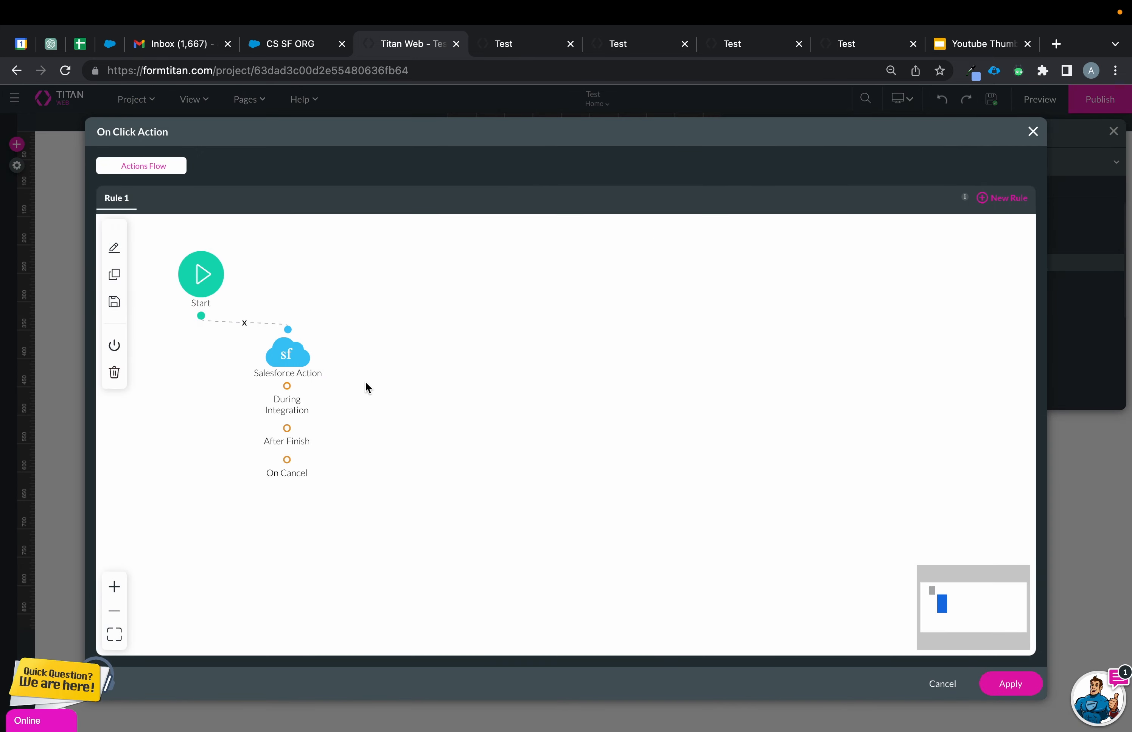
{"action": "double_click", "coordinate": [295, 358]}
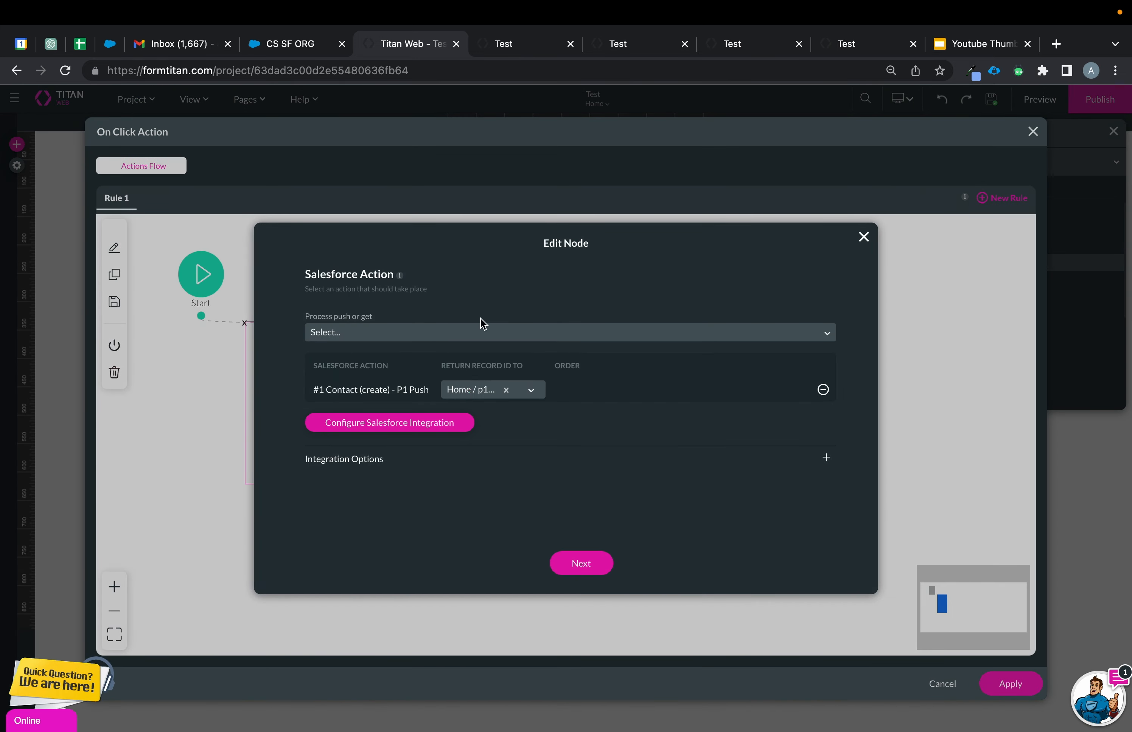
{"action": "left_click", "coordinate": [863, 237]}
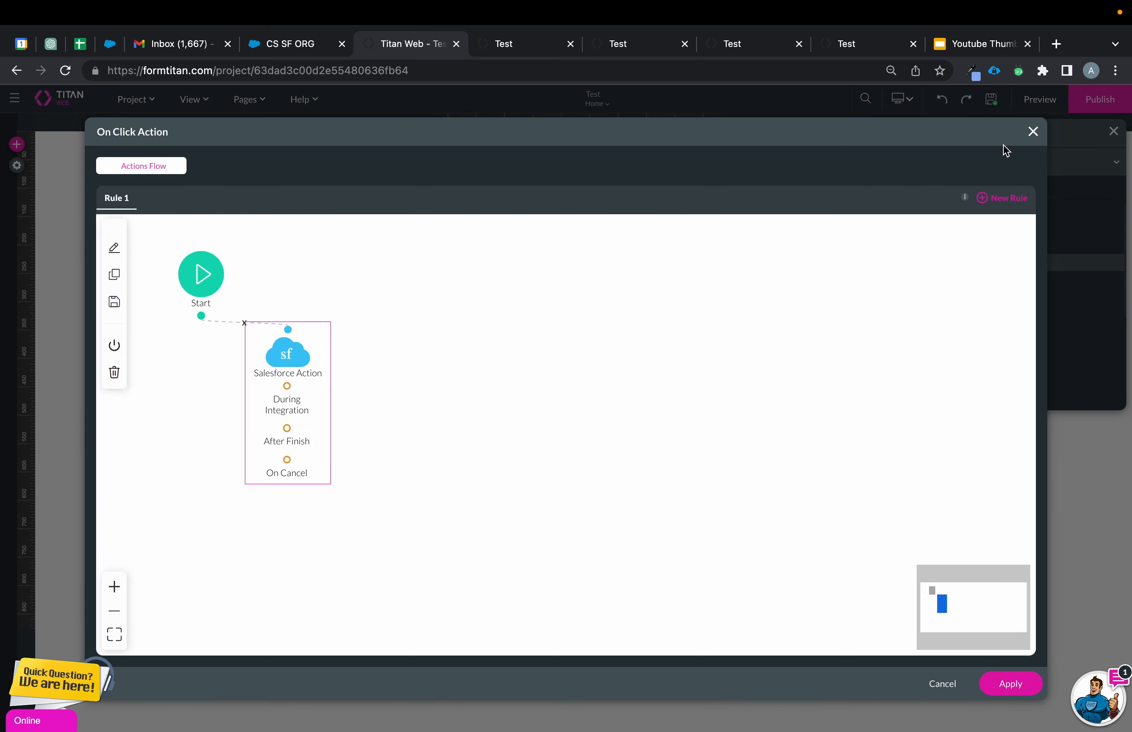
{"action": "double_click", "coordinate": [293, 354]}
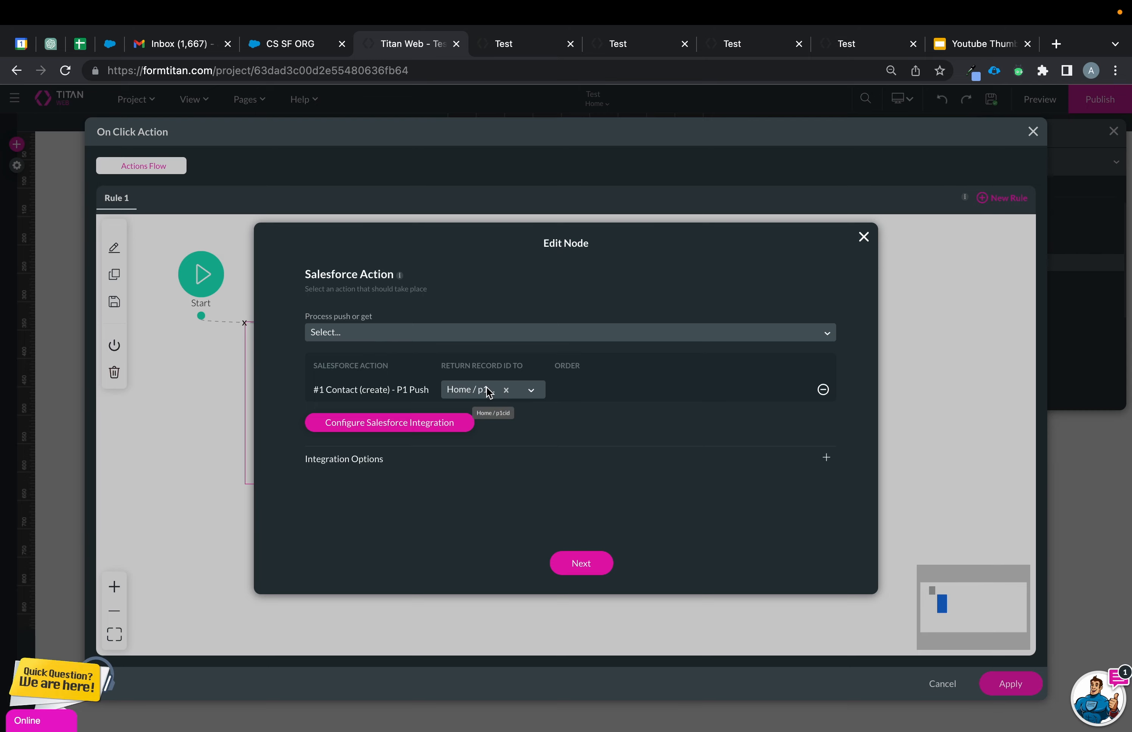
{"action": "left_click", "coordinate": [864, 237]}
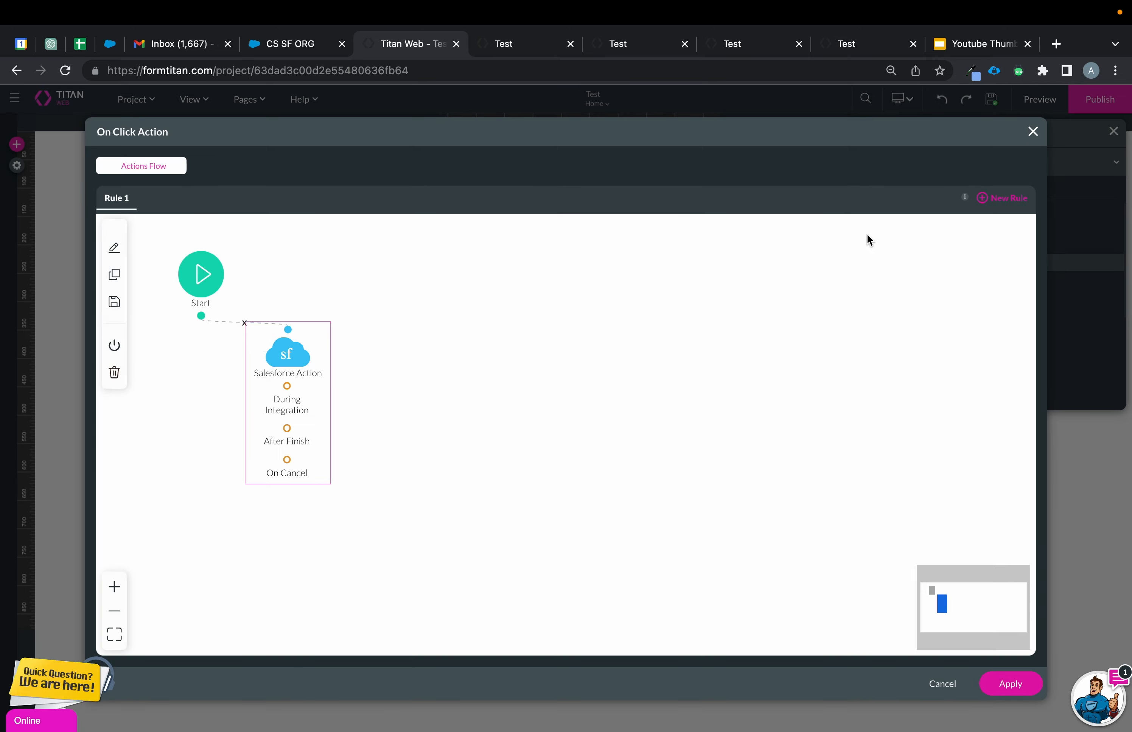
{"action": "left_click", "coordinate": [1031, 143]}
{"action": "left_click", "coordinate": [663, 362]}
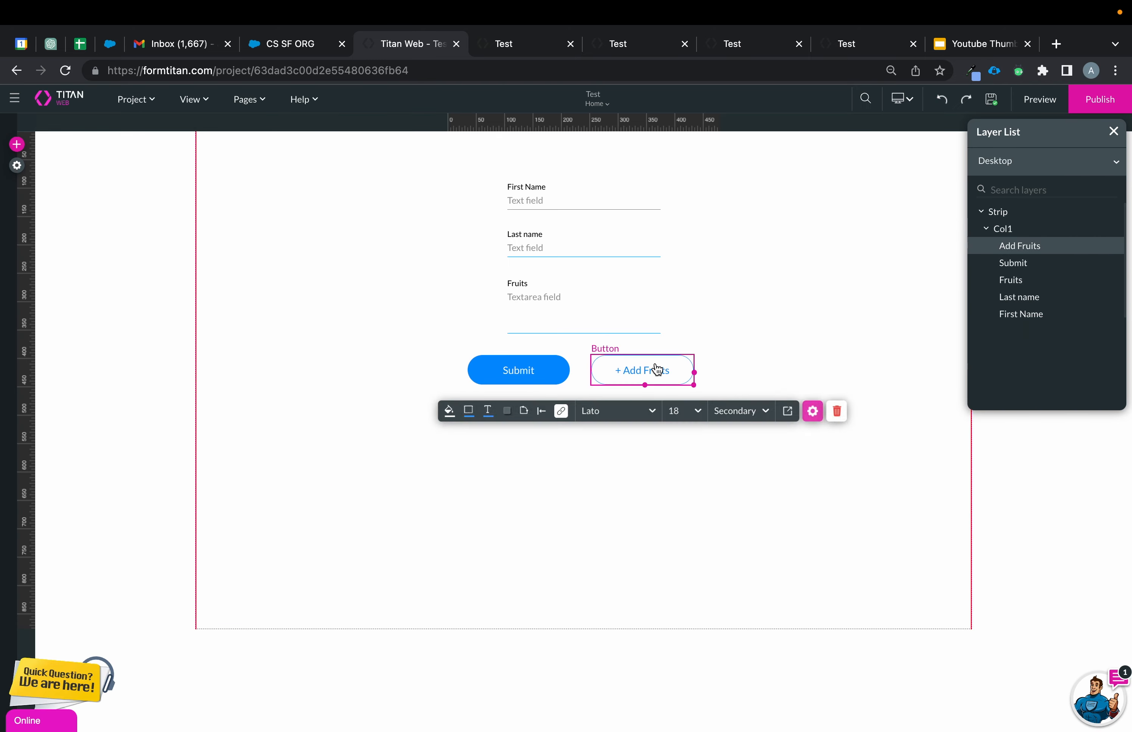
{"action": "left_click", "coordinate": [562, 410]}
{"action": "right_click", "coordinate": [296, 353]}
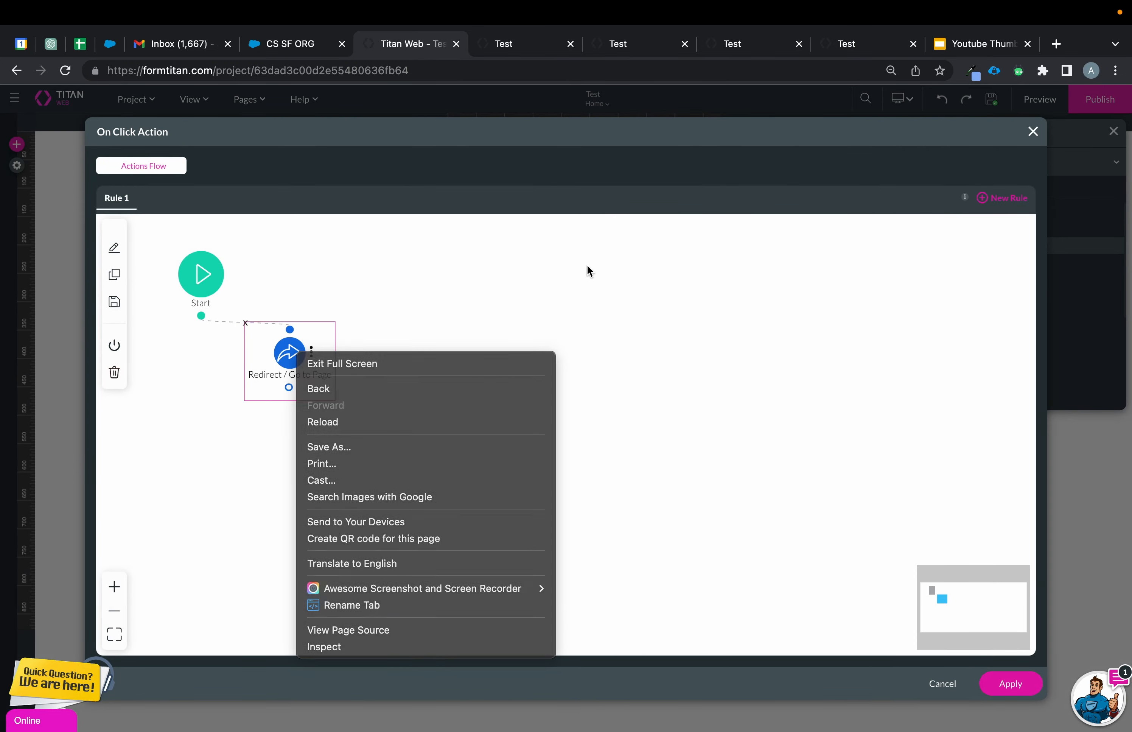
{"action": "left_click", "coordinate": [589, 271]}
{"action": "left_click", "coordinate": [1033, 131]}
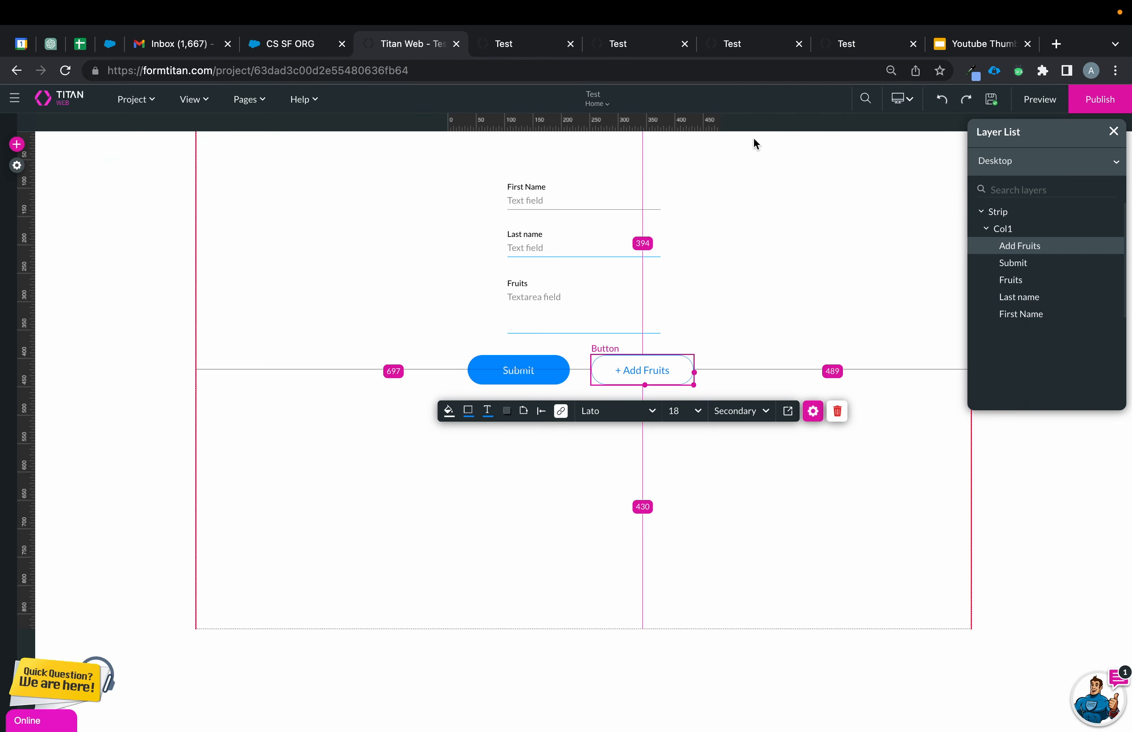
Add a static variable named p2cid to Page 2's configured actions, apply it, and save the project
{"action": "mouse_move", "coordinate": [249, 100]}
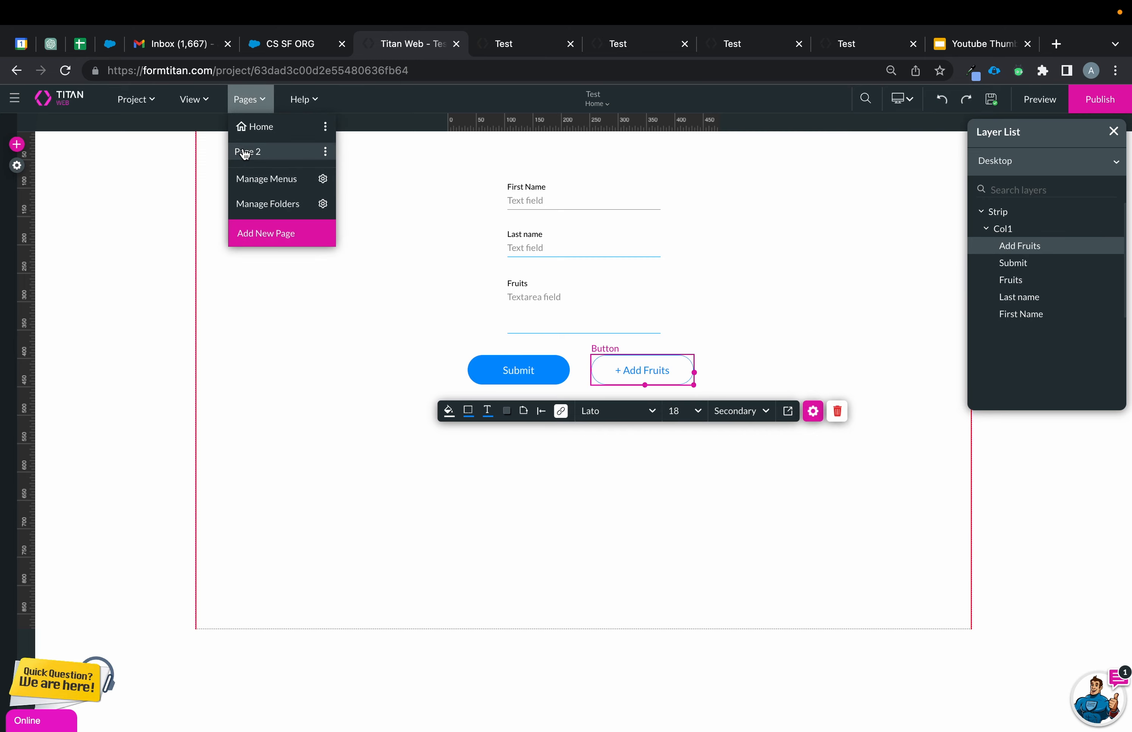
{"action": "left_click", "coordinate": [245, 152]}
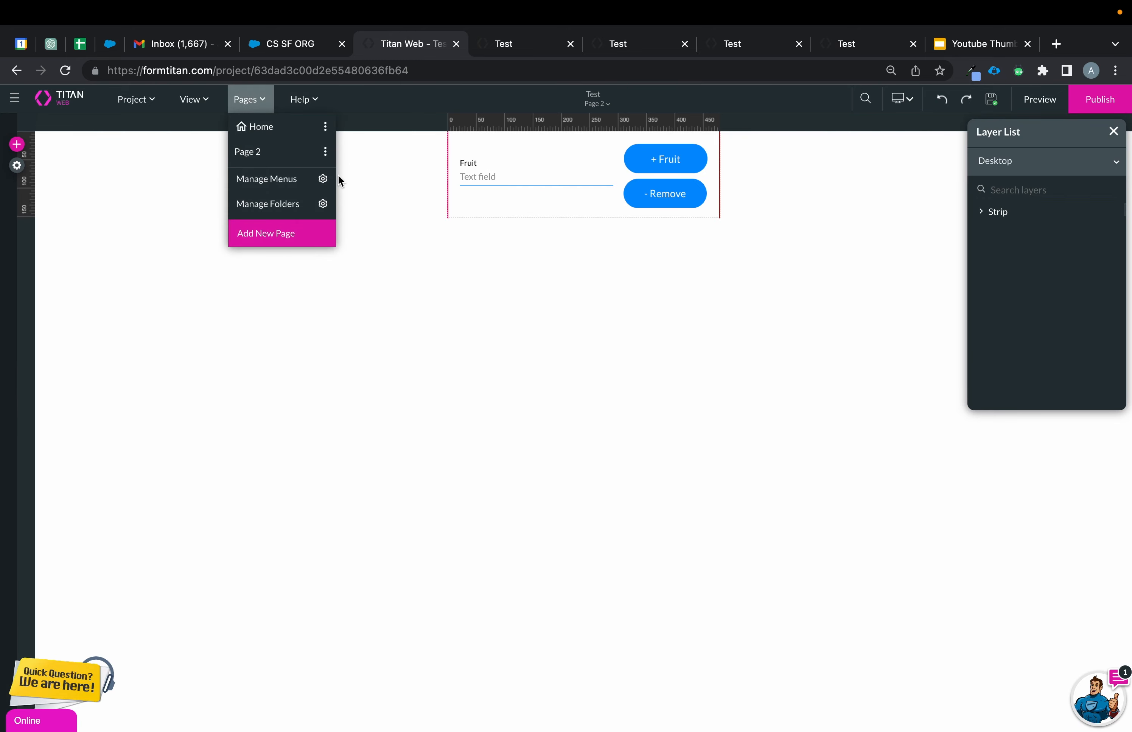
{"action": "left_click", "coordinate": [325, 152]}
{"action": "left_click", "coordinate": [423, 393]}
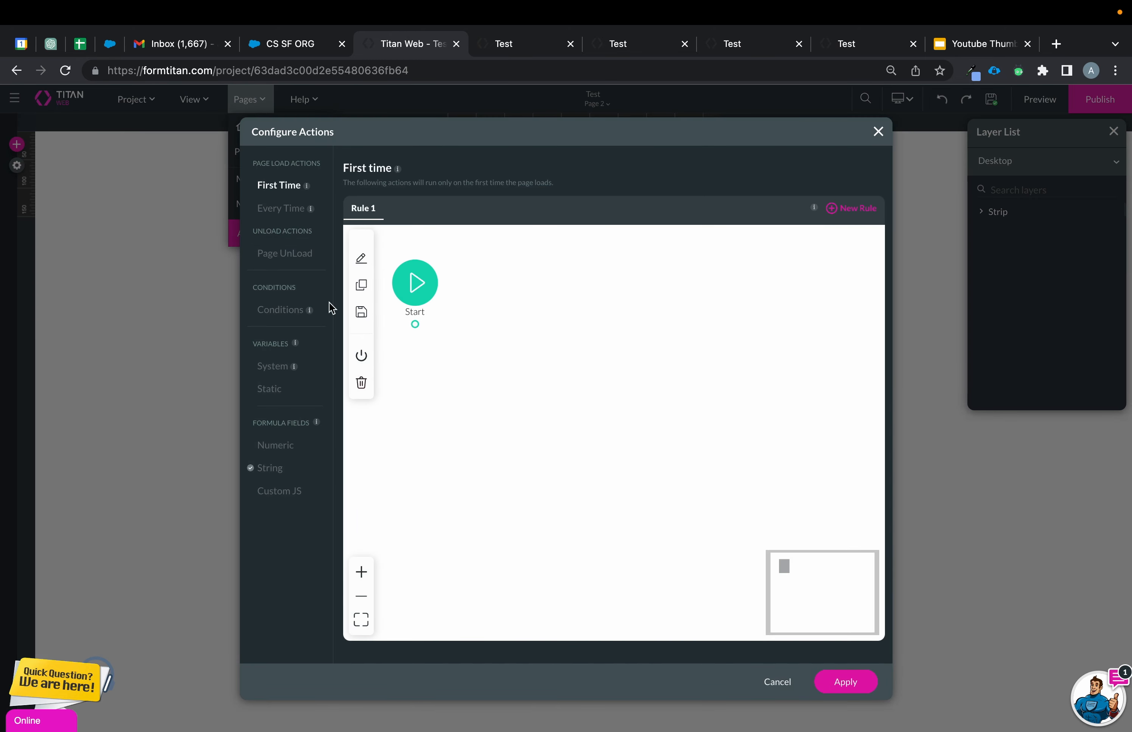
{"action": "left_click", "coordinate": [270, 393]}
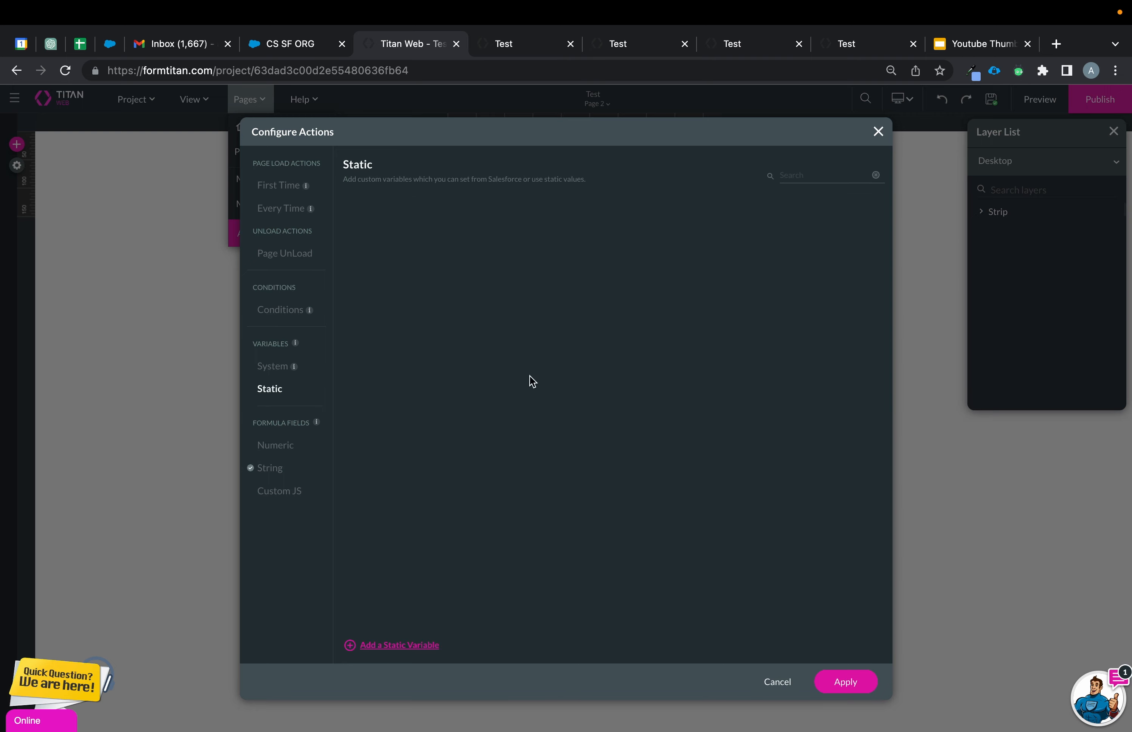
{"action": "left_click", "coordinate": [411, 656]}
{"action": "left_click_drag", "start_coordinate": [439, 216], "coordinate": [314, 216]}
{"action": "type", "text": "p2cifd"}
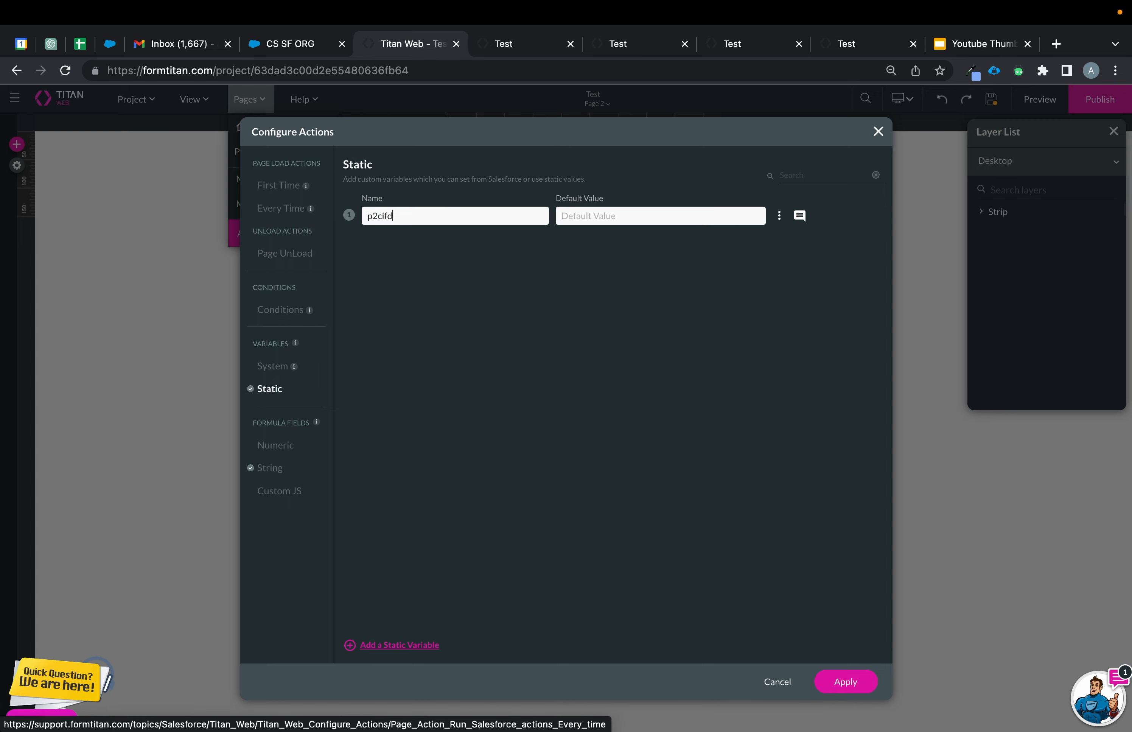
{"action": "left_click", "coordinate": [838, 684]}
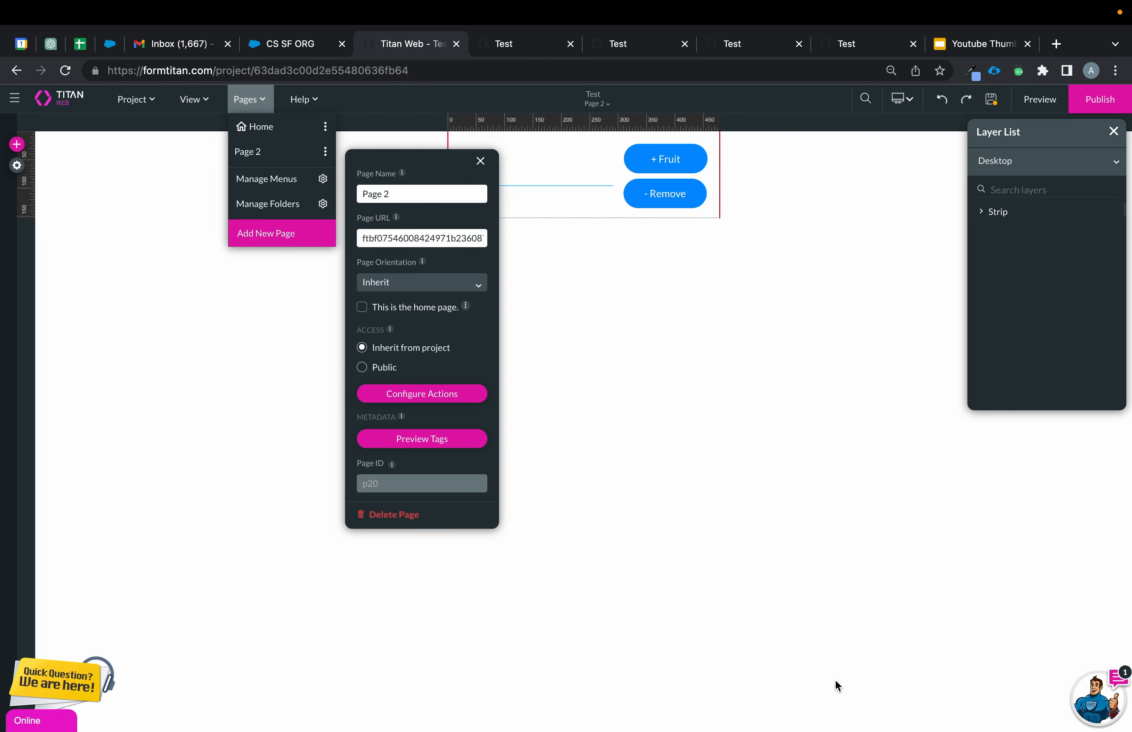
{"action": "left_click", "coordinate": [990, 100]}
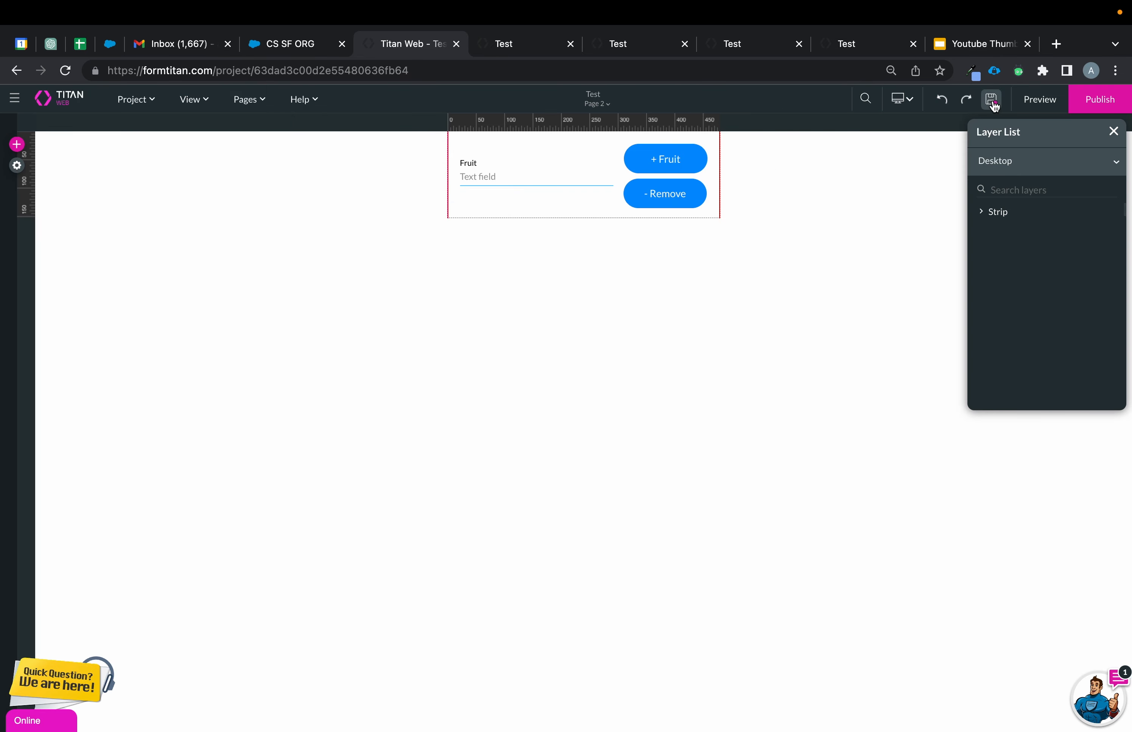
On the Home page, map redirect parameter p2cid to field [PV / Home / p1cid] in the "+ Add Fruits" button's redirect node, and apply the action
{"action": "left_click", "coordinate": [257, 104]}
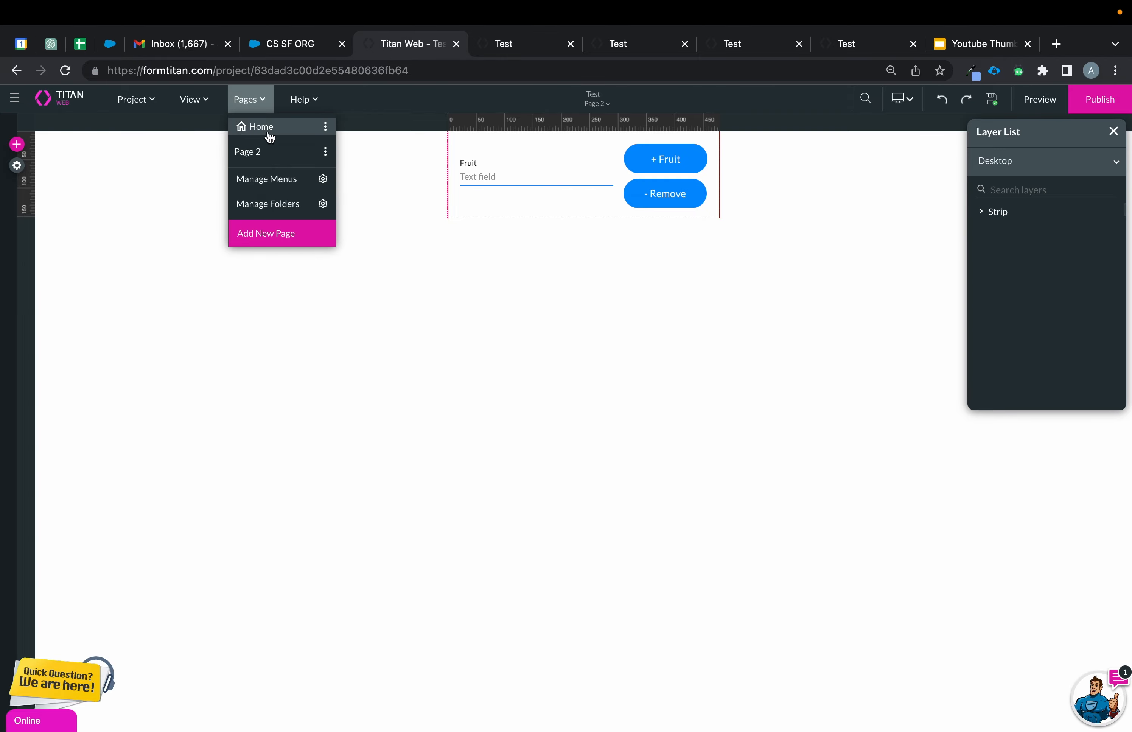
{"action": "left_click", "coordinate": [269, 134]}
{"action": "left_click", "coordinate": [679, 379]}
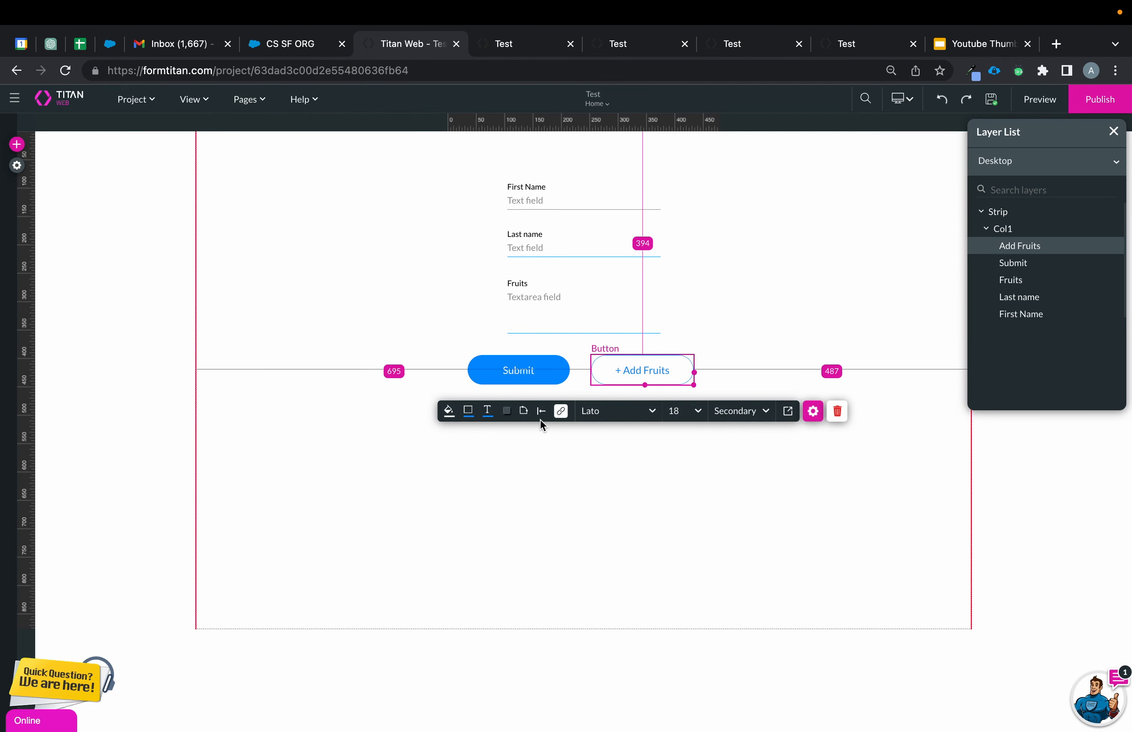
{"action": "left_click", "coordinate": [561, 412]}
{"action": "left_click", "coordinate": [296, 361]}
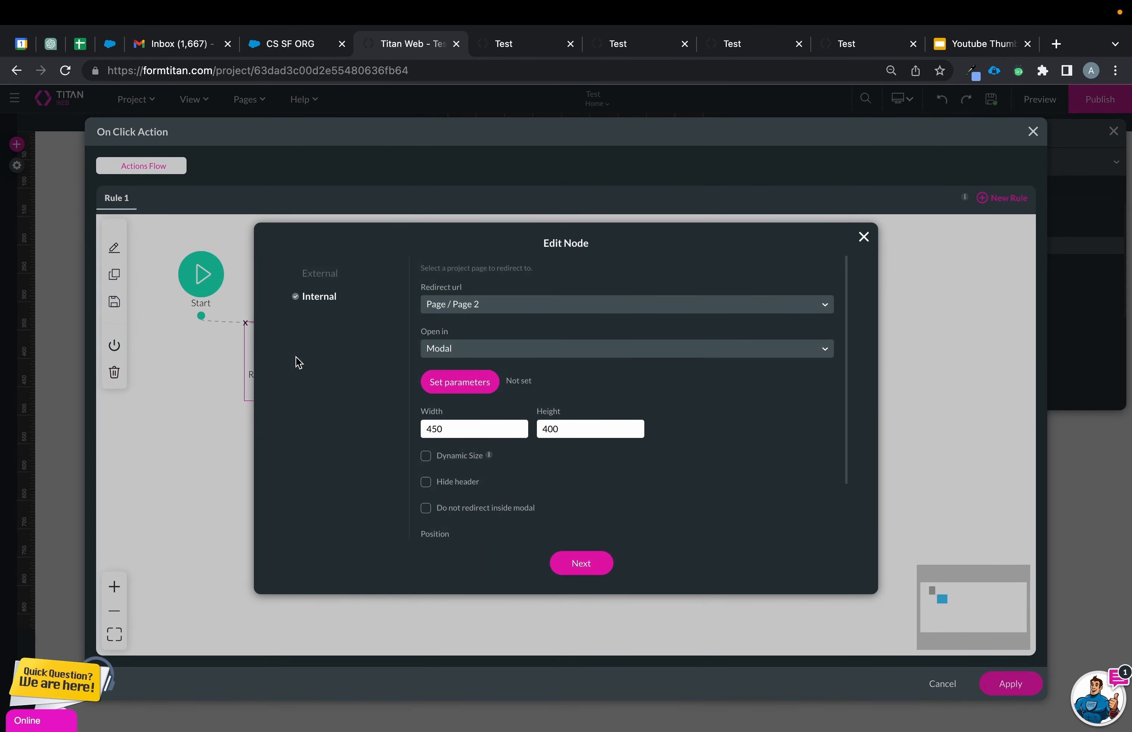
{"action": "left_click", "coordinate": [482, 391]}
{"action": "left_click", "coordinate": [547, 325]}
{"action": "left_click", "coordinate": [546, 351]}
{"action": "left_click", "coordinate": [628, 324]}
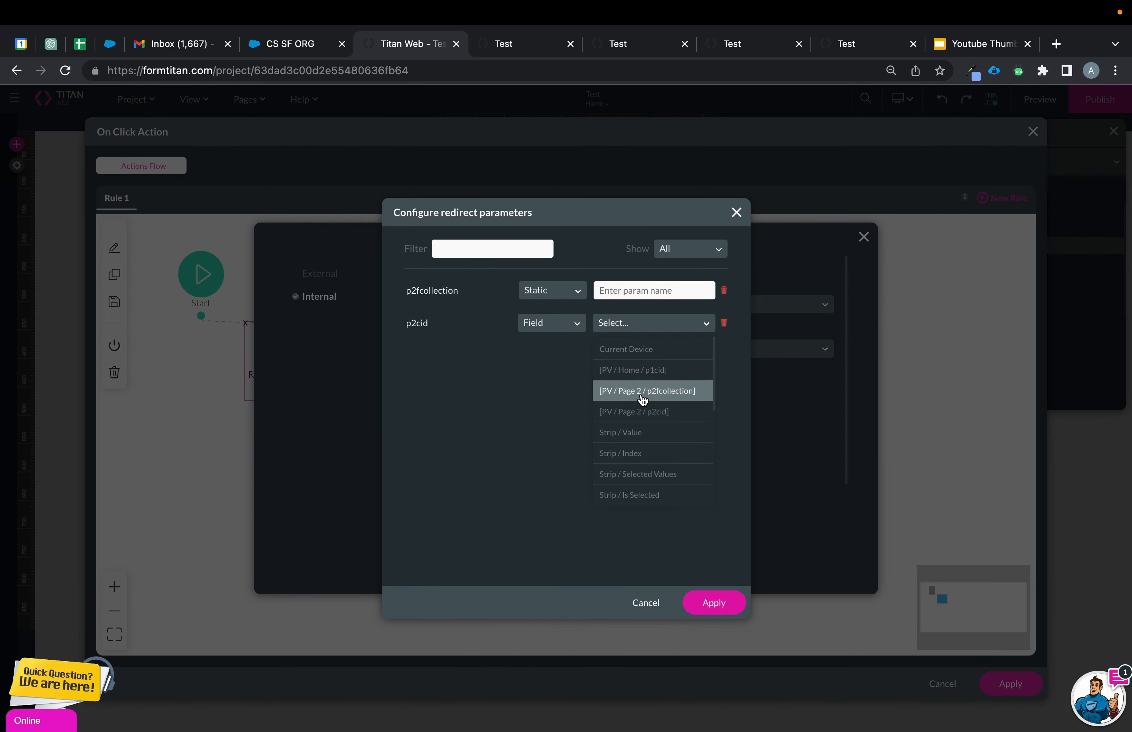
{"action": "left_click", "coordinate": [664, 373]}
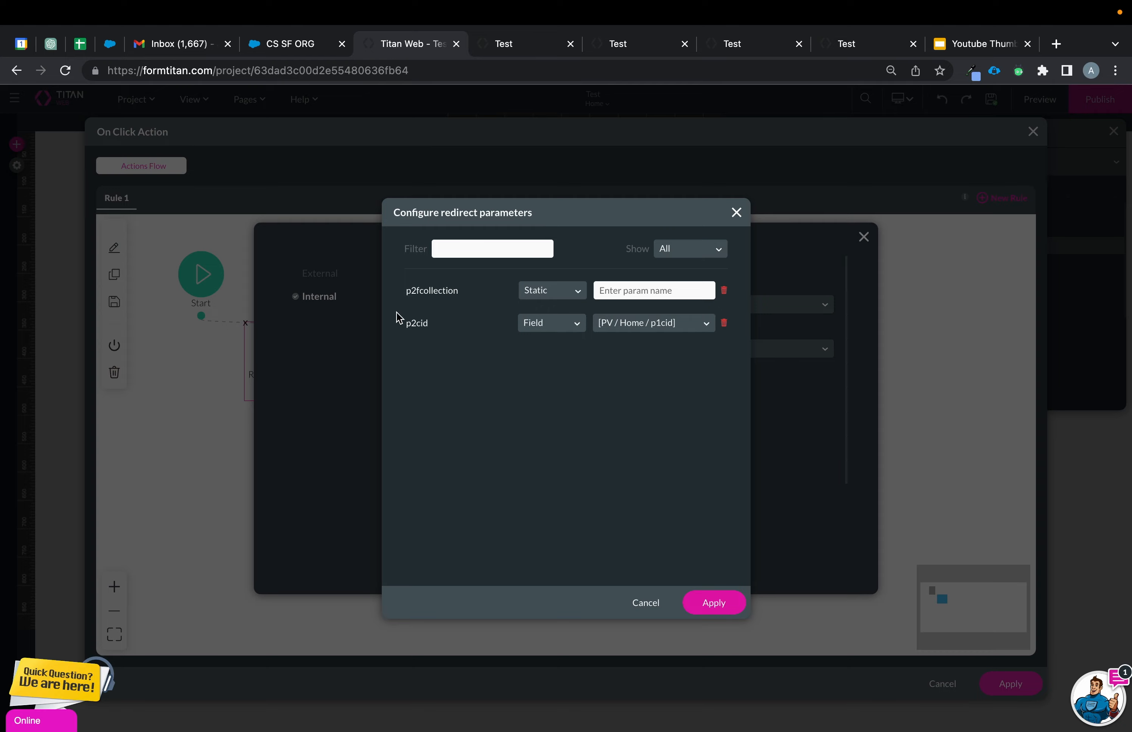
{"action": "left_click", "coordinate": [728, 603]}
{"action": "left_click", "coordinate": [581, 564]}
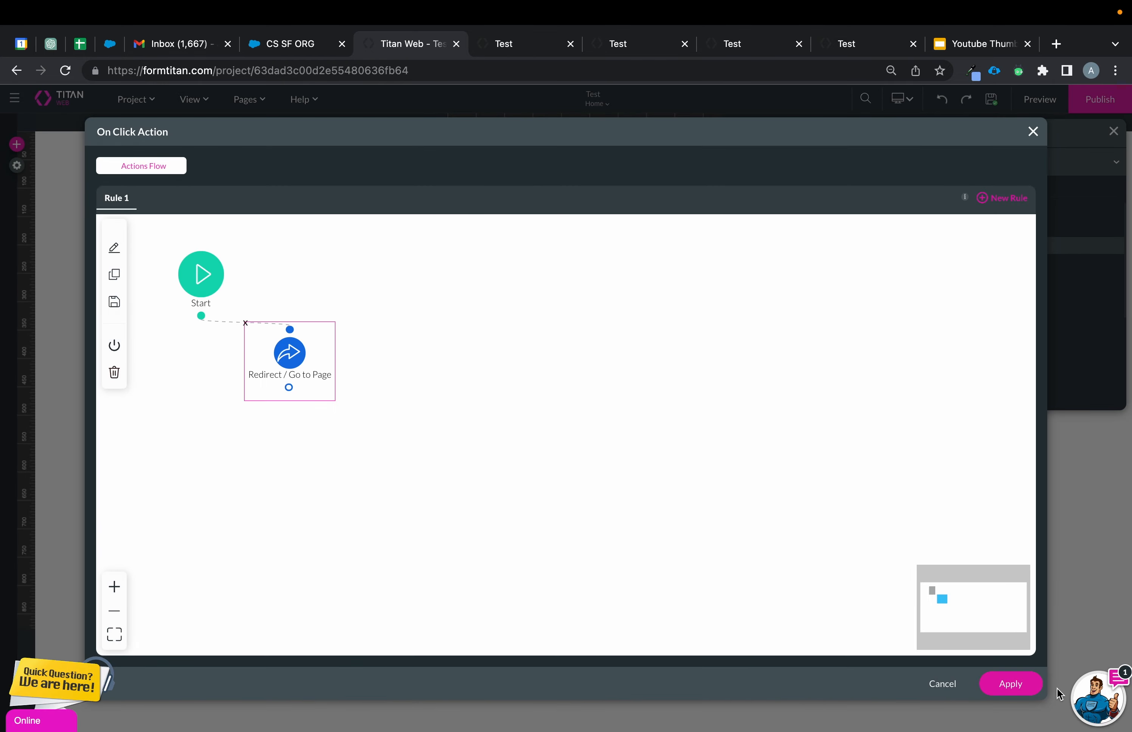
{"action": "left_click", "coordinate": [1014, 684]}
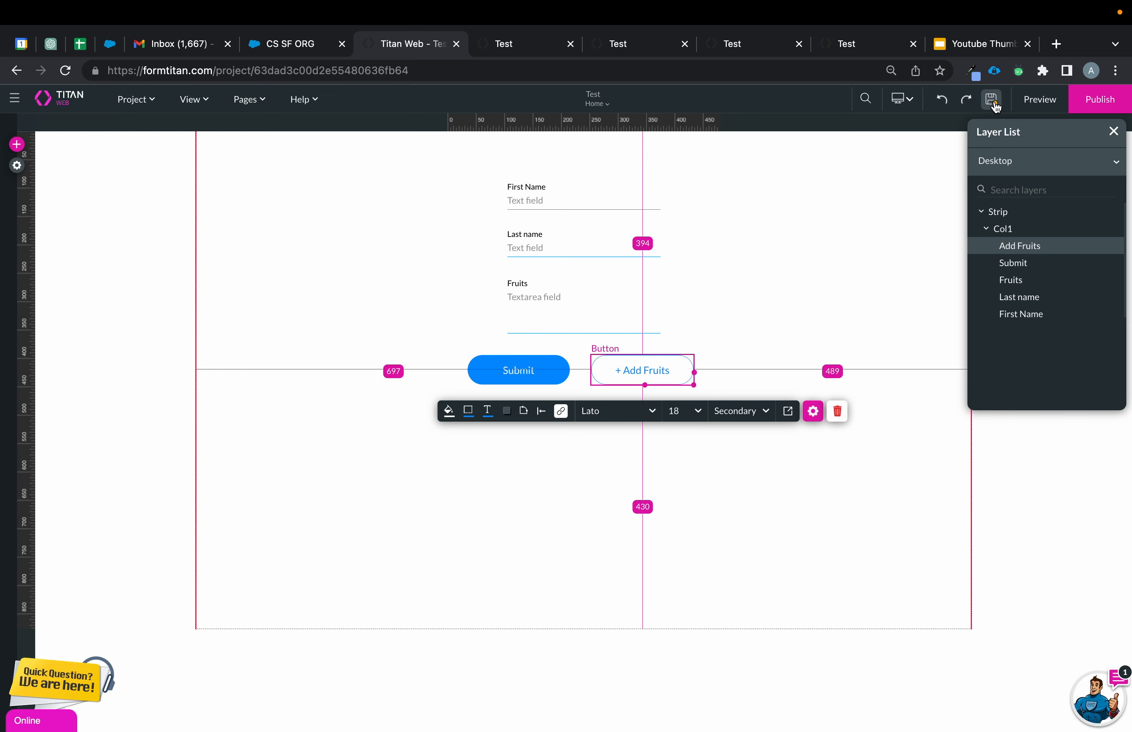
Preview the updated form and close outdated preview tabs
{"action": "left_click", "coordinate": [1037, 101]}
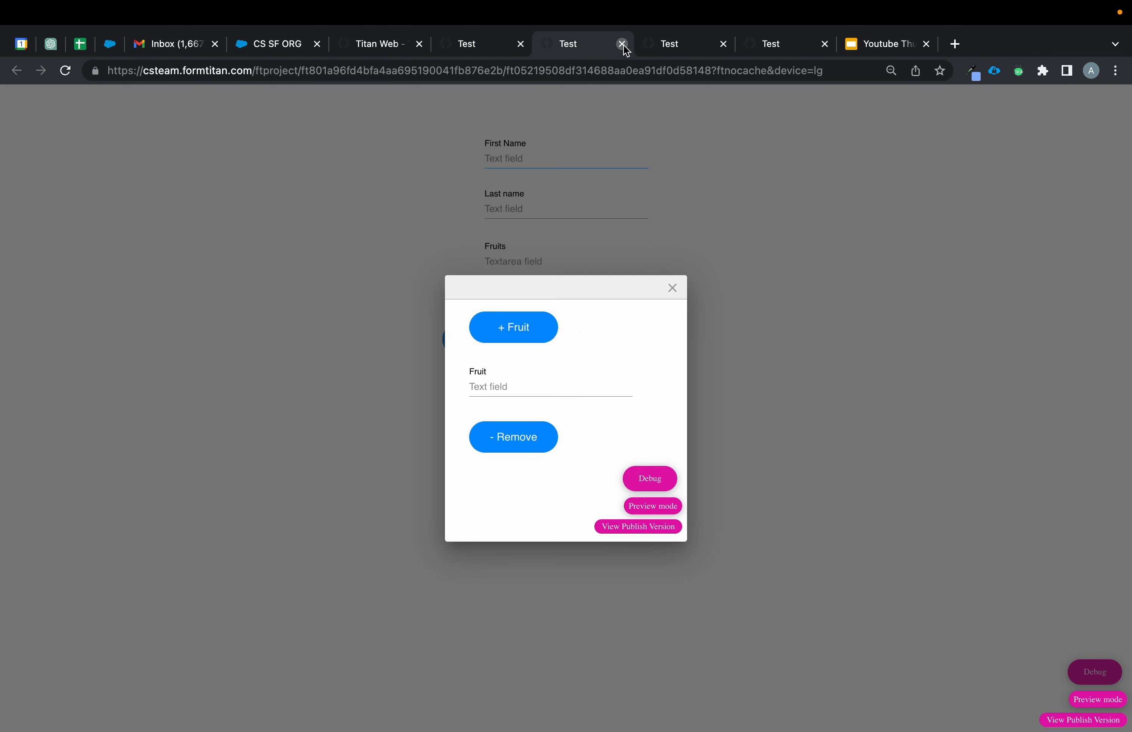
{"action": "left_click", "coordinate": [623, 45]}
{"action": "left_click", "coordinate": [623, 44]}
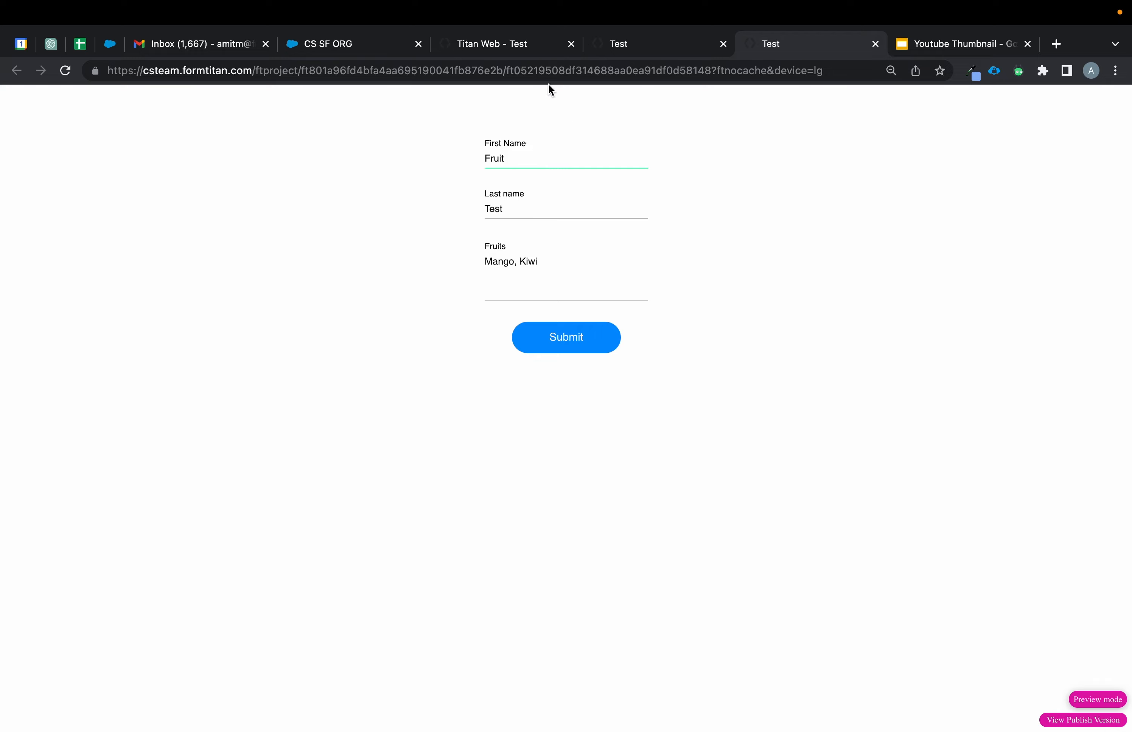
Close the outdated preview and submit the new preview form with First Name "Fruit" and Last name "Test"
{"action": "left_click", "coordinate": [875, 44]}
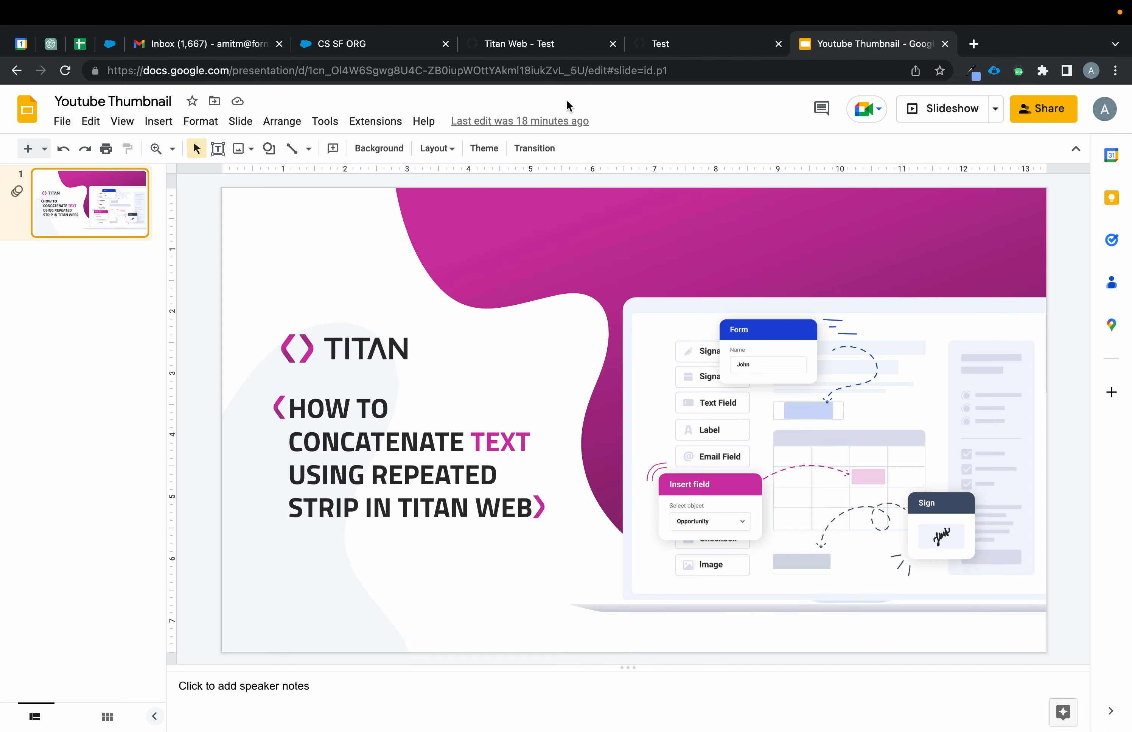
{"action": "left_click", "coordinate": [722, 41]}
{"action": "left_click", "coordinate": [539, 154]}
{"action": "type", "text": "F"}
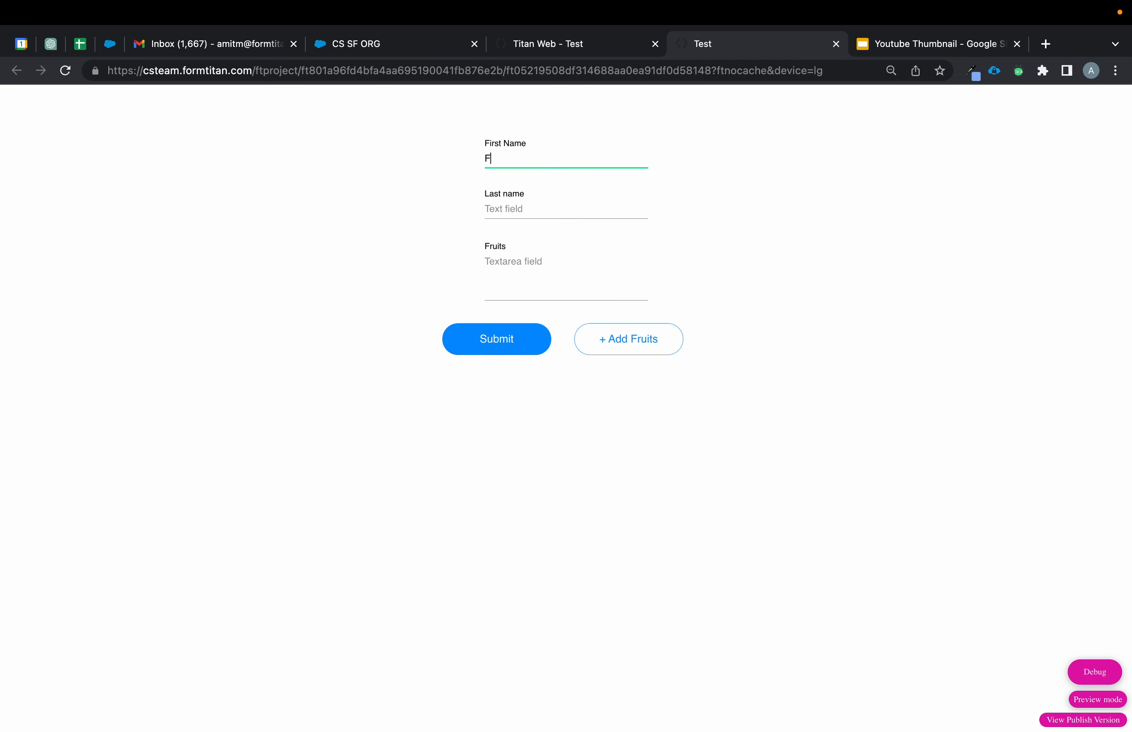
{"action": "type", "text": "ruit"}
{"action": "key", "text": "Tab"}
{"action": "type", "text": "T"}
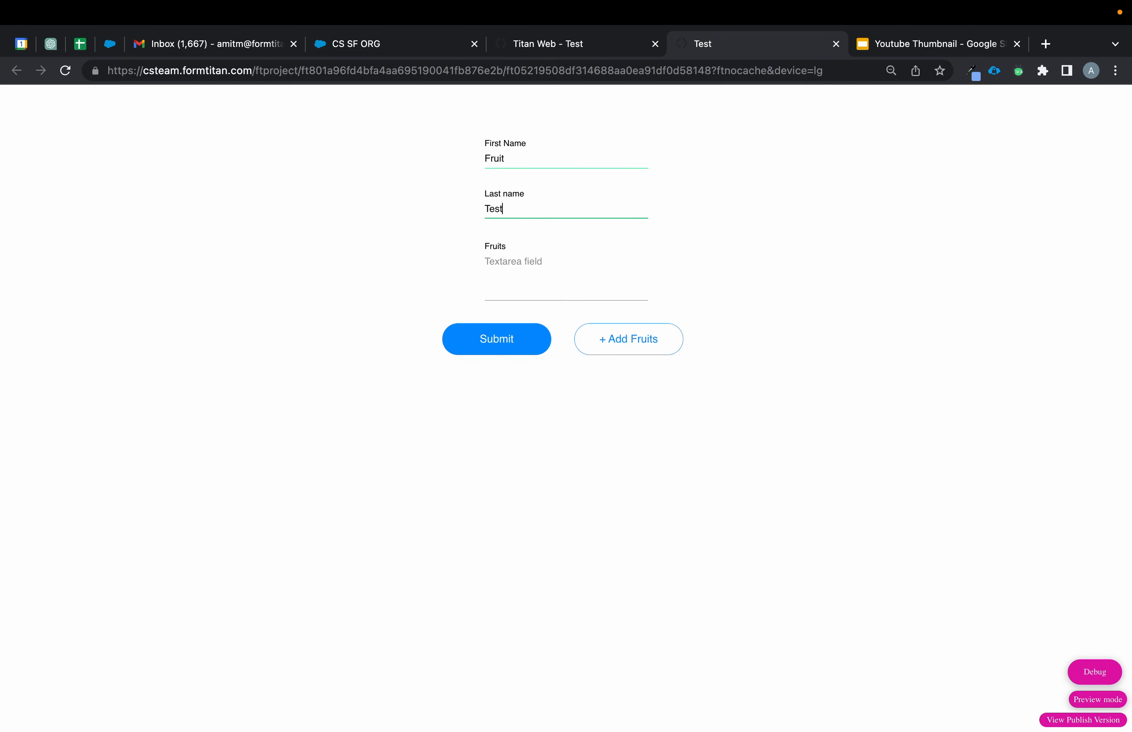
{"action": "left_click", "coordinate": [531, 347]}
Check the value of p1cid in the Home page's debug information, then close the debugger
{"action": "left_click", "coordinate": [1104, 670]}
{"action": "left_click_drag", "start_coordinate": [400, 349], "coordinate": [547, 355]}
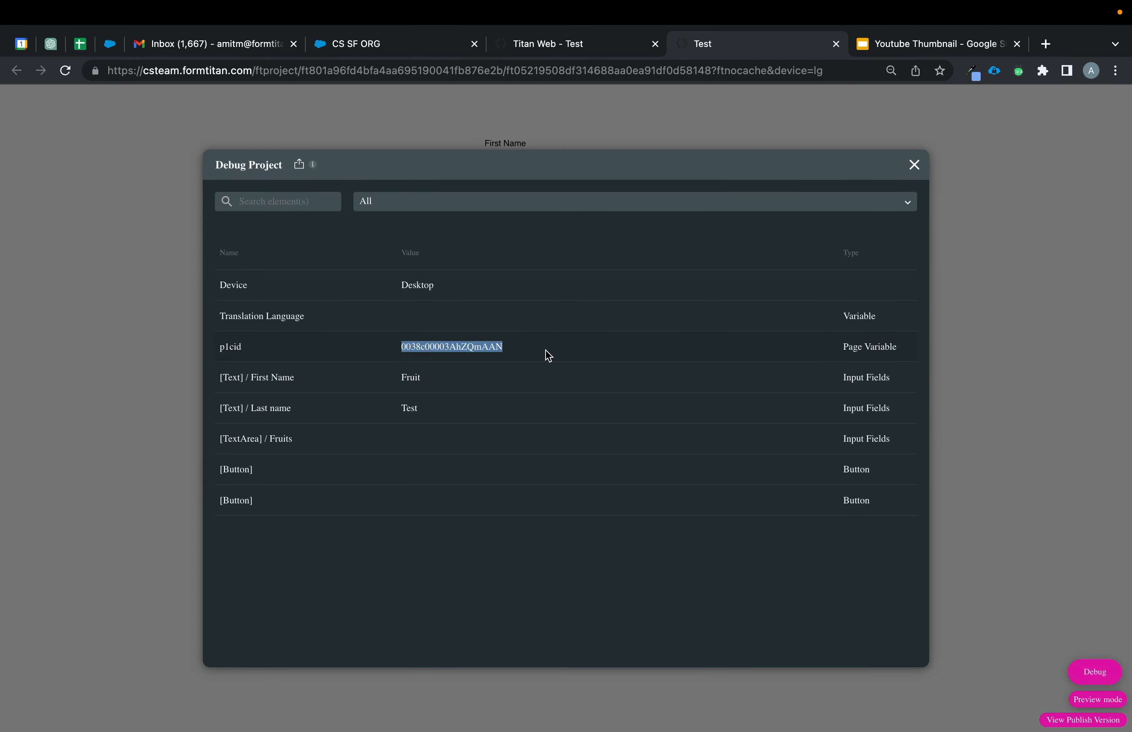
{"action": "left_click", "coordinate": [919, 162]}
Open the Add Fruits modal, check the value of p2cid in its debug information, and close the modal
{"action": "left_click", "coordinate": [657, 337]}
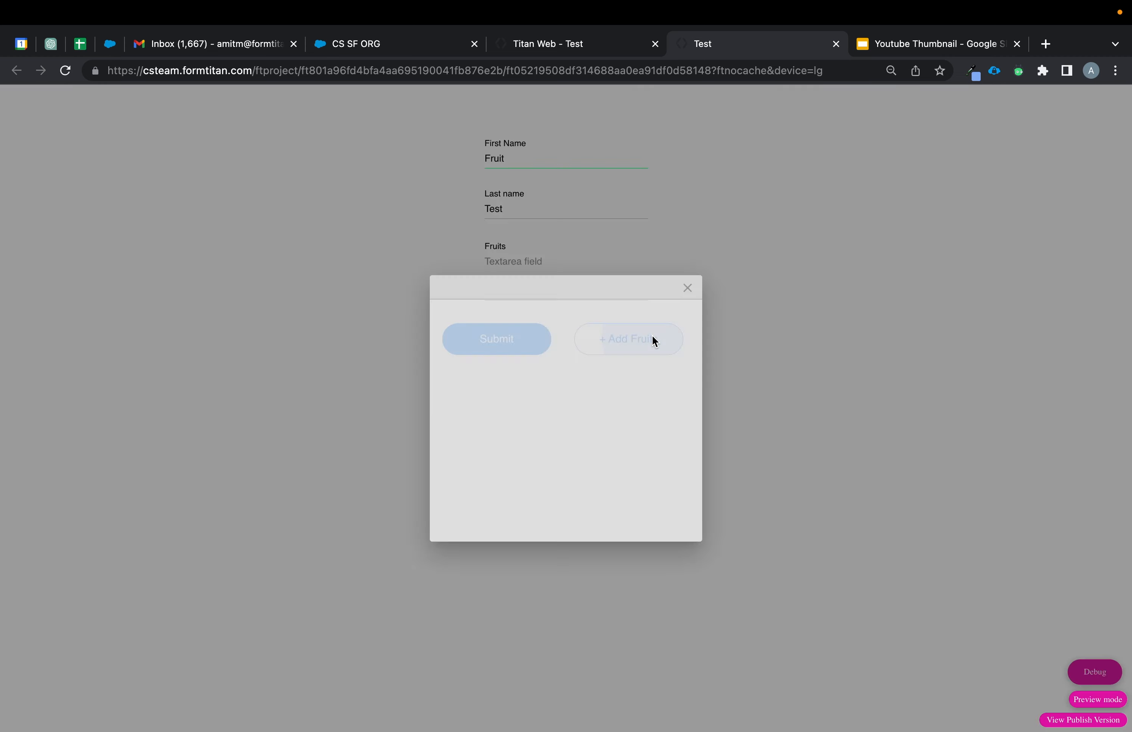
{"action": "left_click", "coordinate": [663, 478]}
{"action": "scroll", "coordinate": [617, 460], "scroll_direction": "down", "scroll_amount": 5}
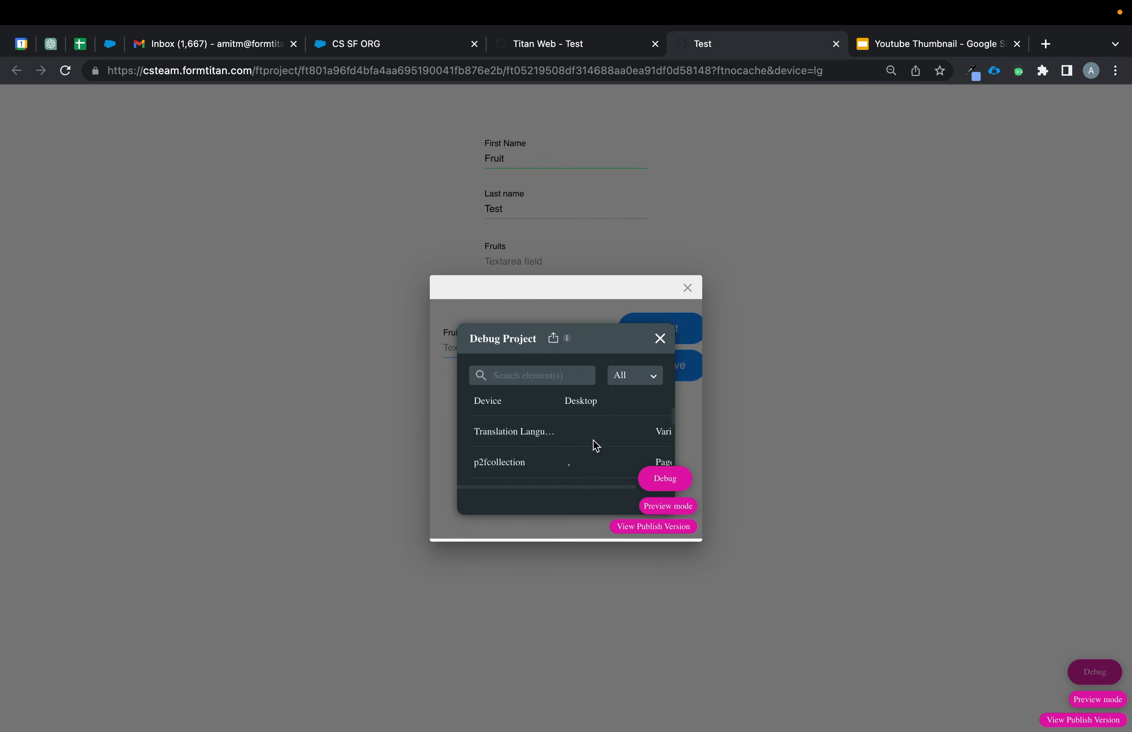
{"action": "left_click_drag", "start_coordinate": [565, 436], "coordinate": [645, 437]}
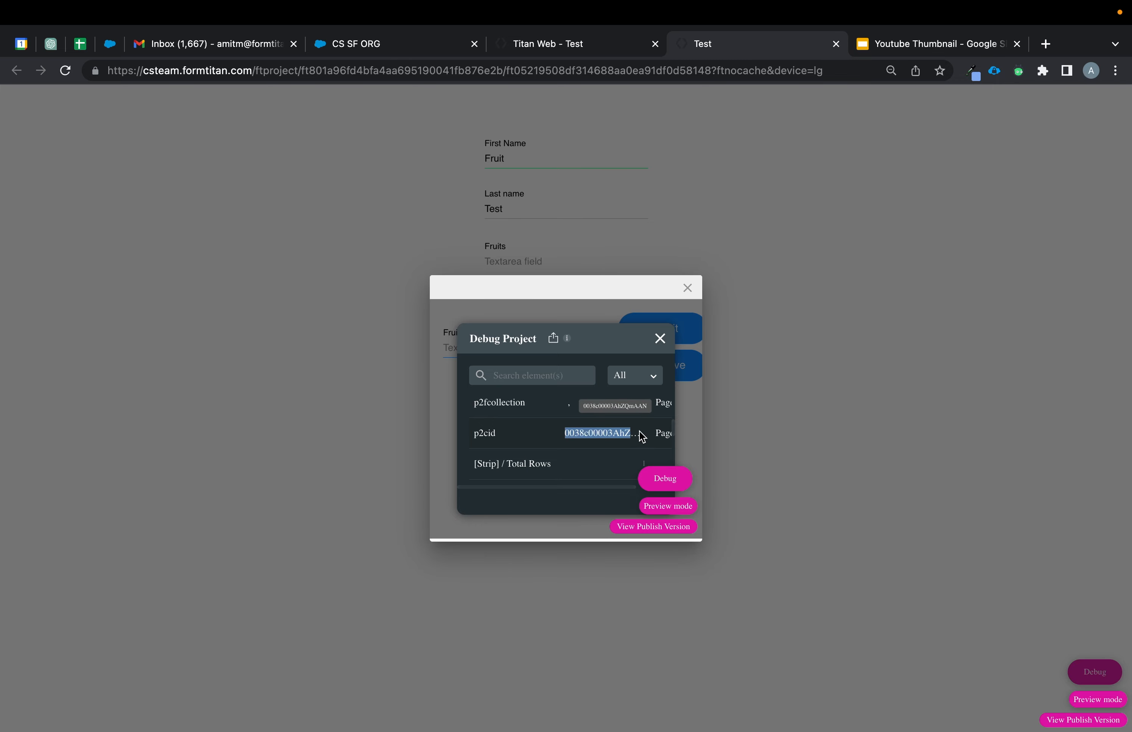
{"action": "left_click", "coordinate": [687, 288]}
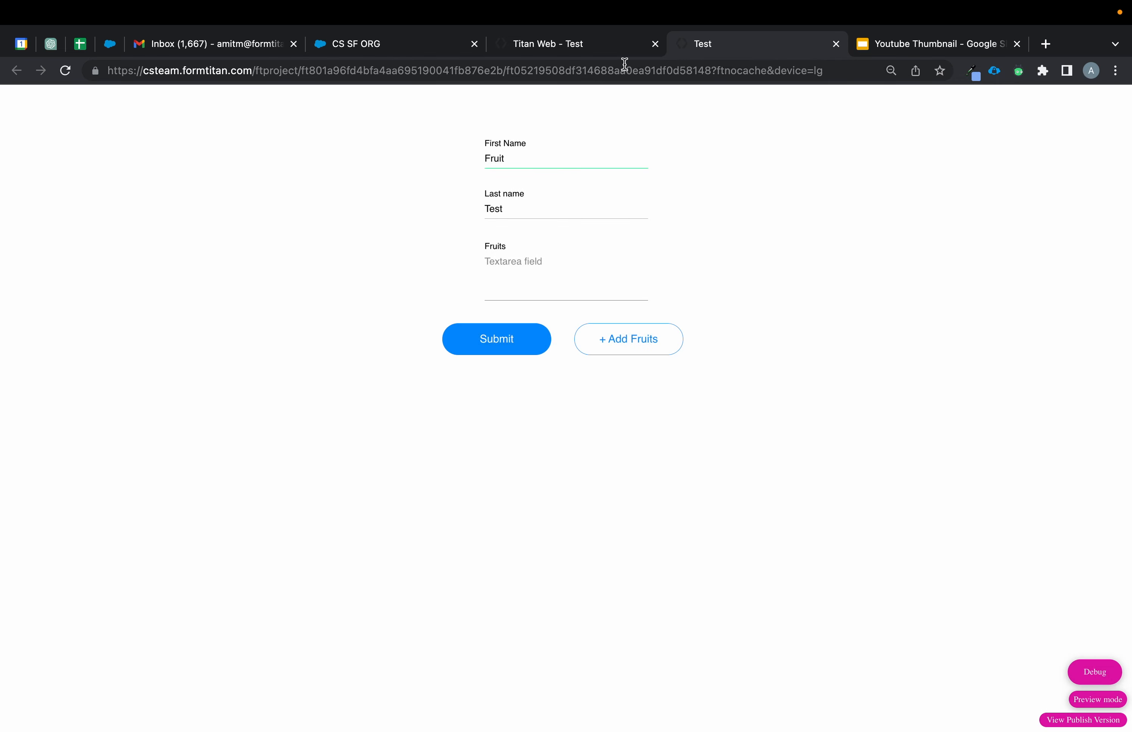
In the Titan Web editor, add a strip below the fruit strip on Page 2 and shrink it to a narrow row
{"action": "left_click", "coordinate": [615, 51]}
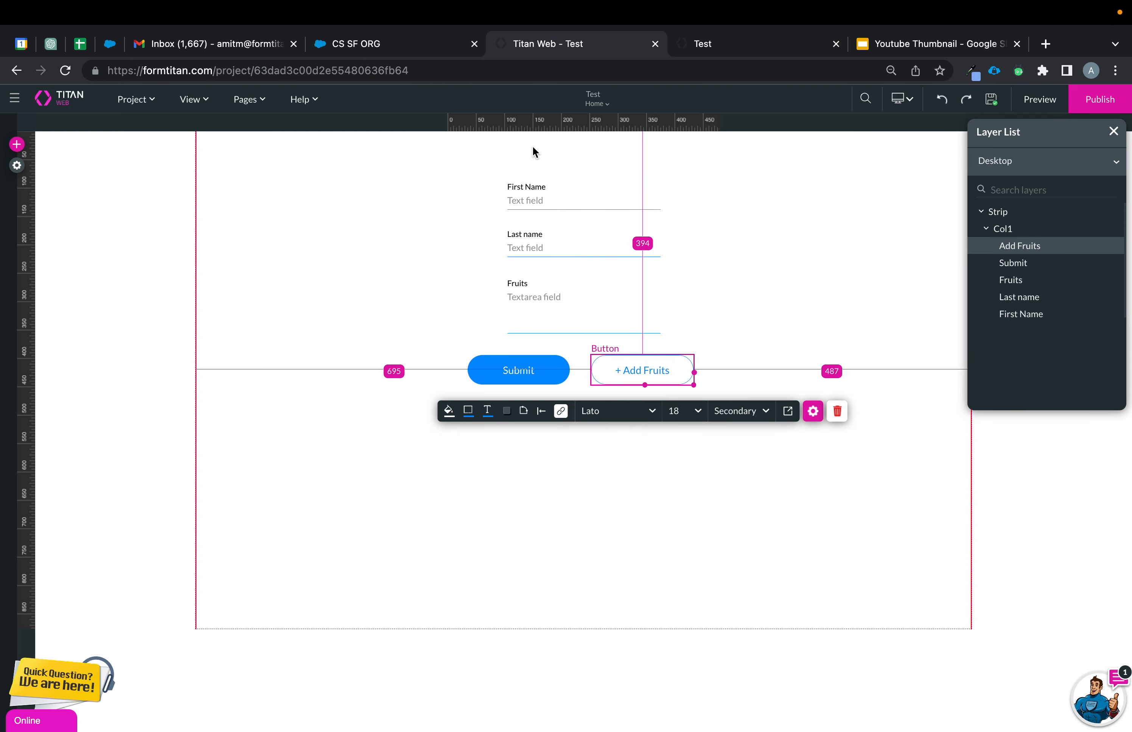
{"action": "left_click", "coordinate": [607, 103]}
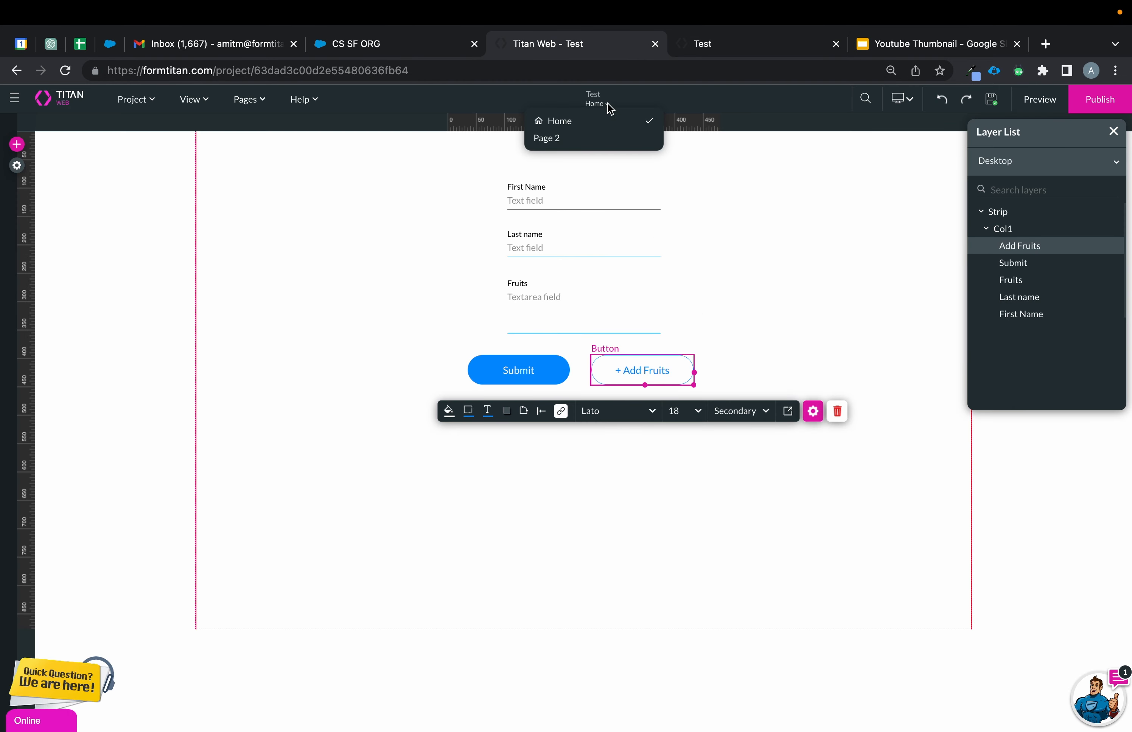
{"action": "left_click", "coordinate": [573, 138]}
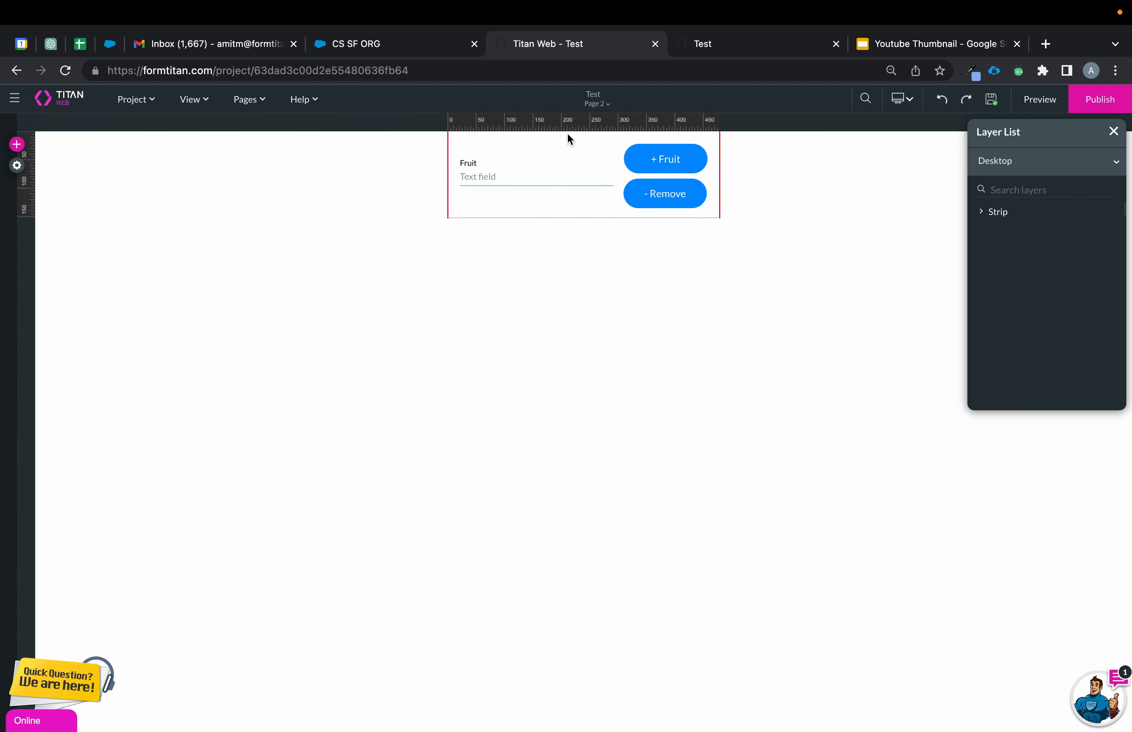
{"action": "left_click", "coordinate": [598, 217]}
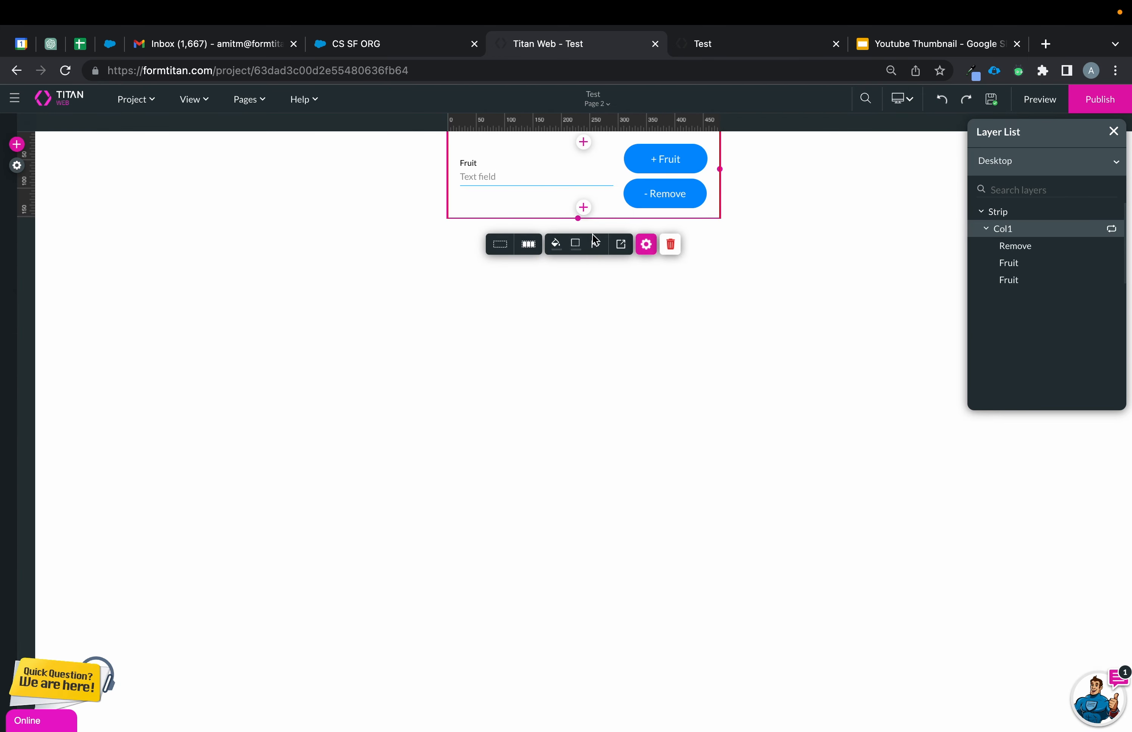
{"action": "left_click", "coordinate": [583, 209]}
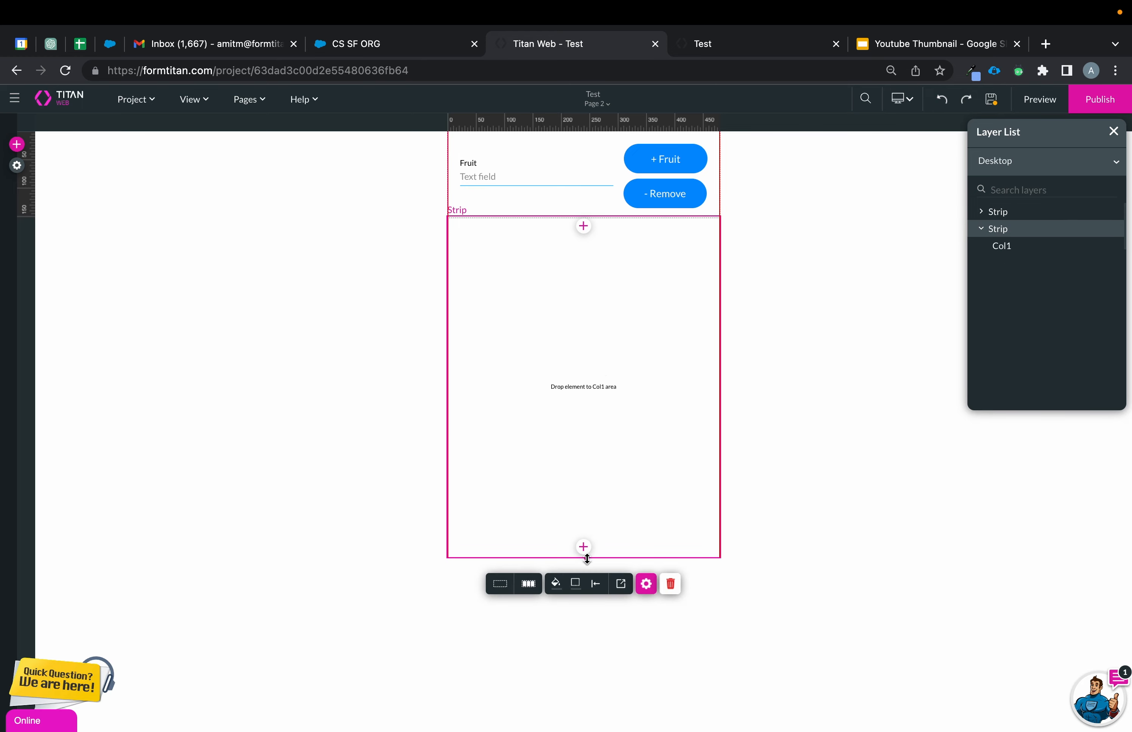
{"action": "left_click_drag", "start_coordinate": [586, 559], "coordinate": [592, 265]}
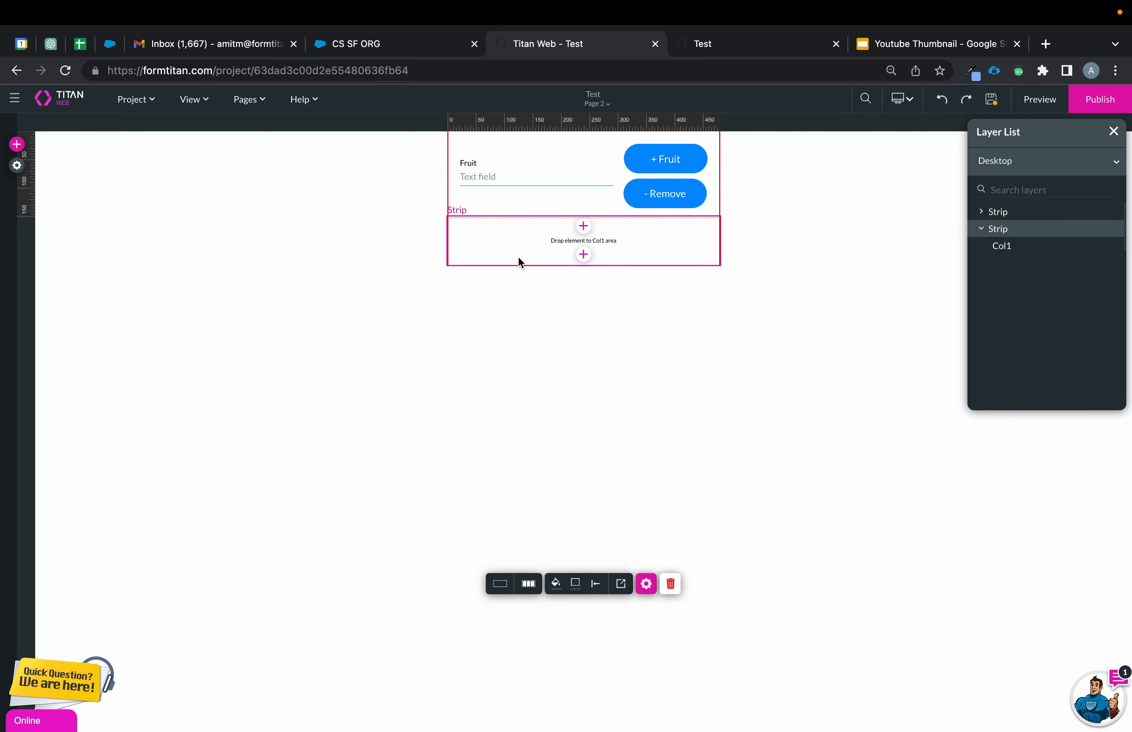
Add a button to the new strip on Page 2 and set its text to "Submit"
{"action": "left_click", "coordinate": [17, 144]}
{"action": "left_click", "coordinate": [25, 180]}
{"action": "left_click_drag", "start_coordinate": [157, 166], "coordinate": [608, 235]}
{"action": "left_click", "coordinate": [608, 247]}
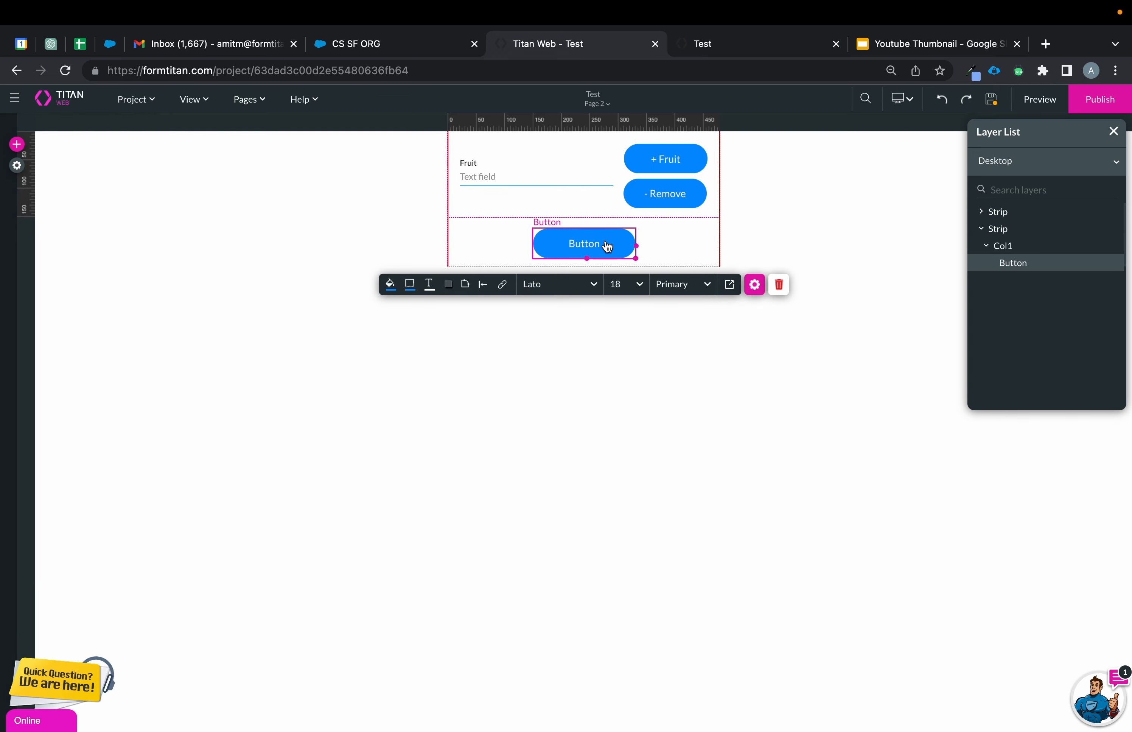
{"action": "left_click", "coordinate": [754, 284]}
{"action": "double_click", "coordinate": [900, 228]}
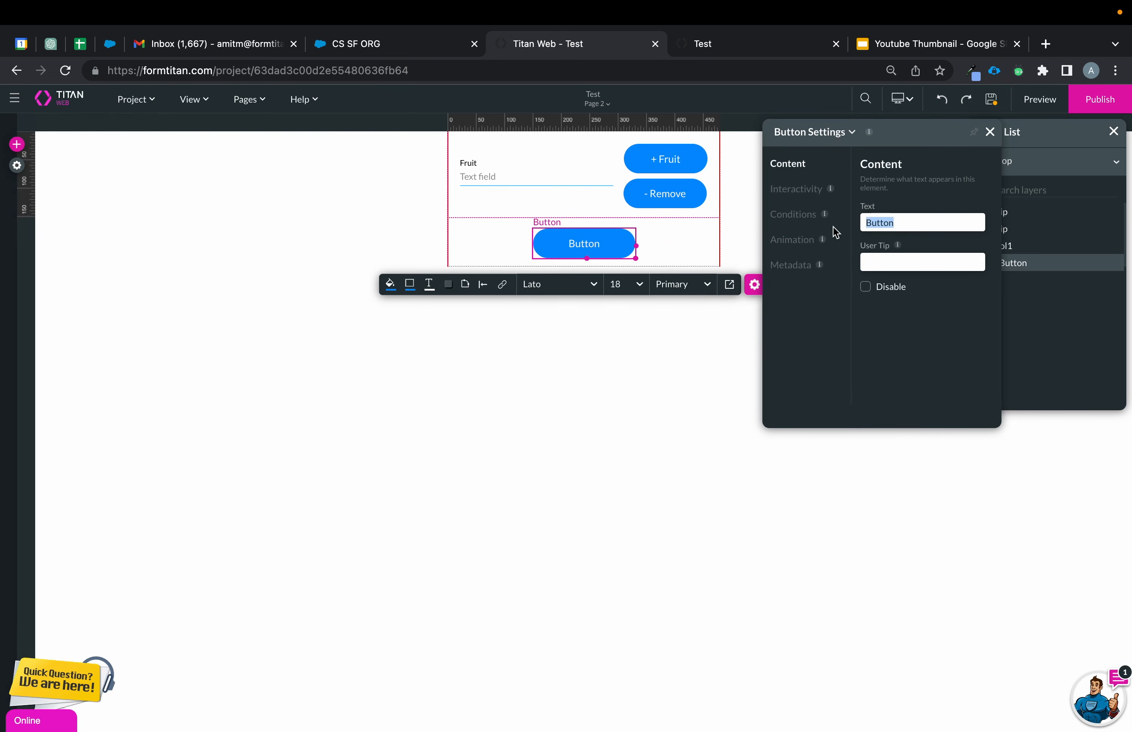
{"action": "type", "text": "Submit"}
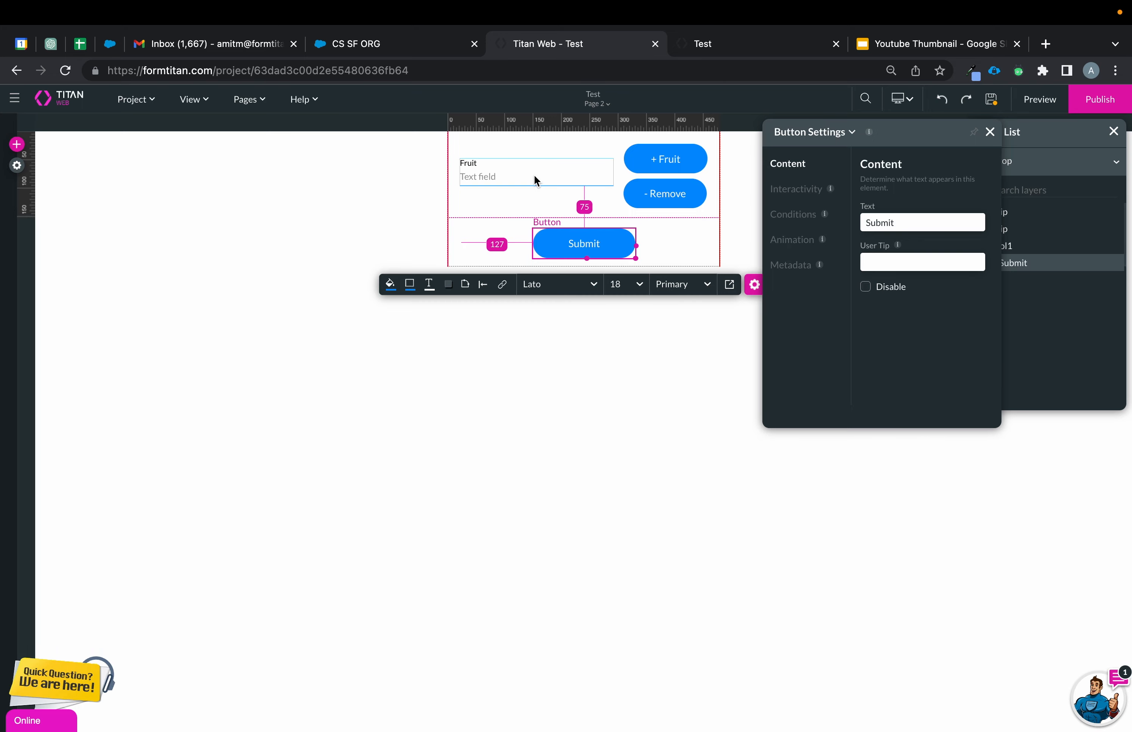
Duplicate the "P1 Push" Contact integration in the project's Salesforce push integrations
{"action": "left_click", "coordinate": [17, 165]}
{"action": "left_click", "coordinate": [36, 280]}
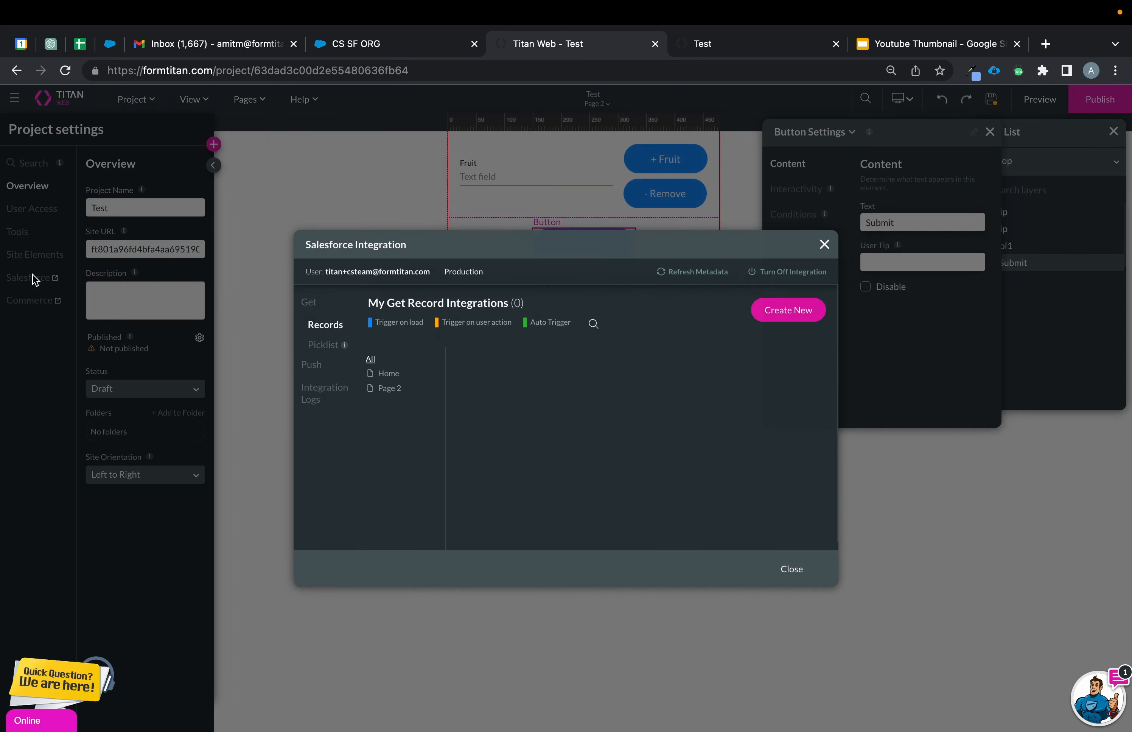
{"action": "left_click", "coordinate": [312, 365]}
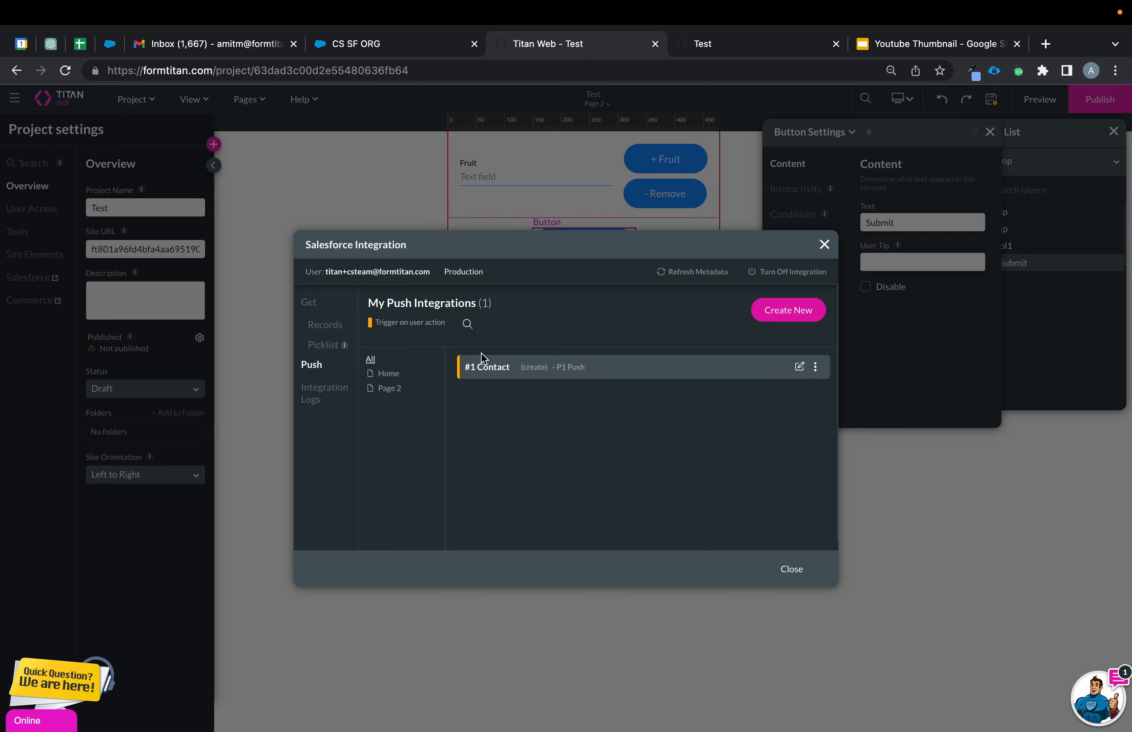
{"action": "left_click", "coordinate": [787, 311]}
{"action": "left_click", "coordinate": [824, 149]}
{"action": "left_click", "coordinate": [816, 367]}
{"action": "left_click", "coordinate": [840, 421]}
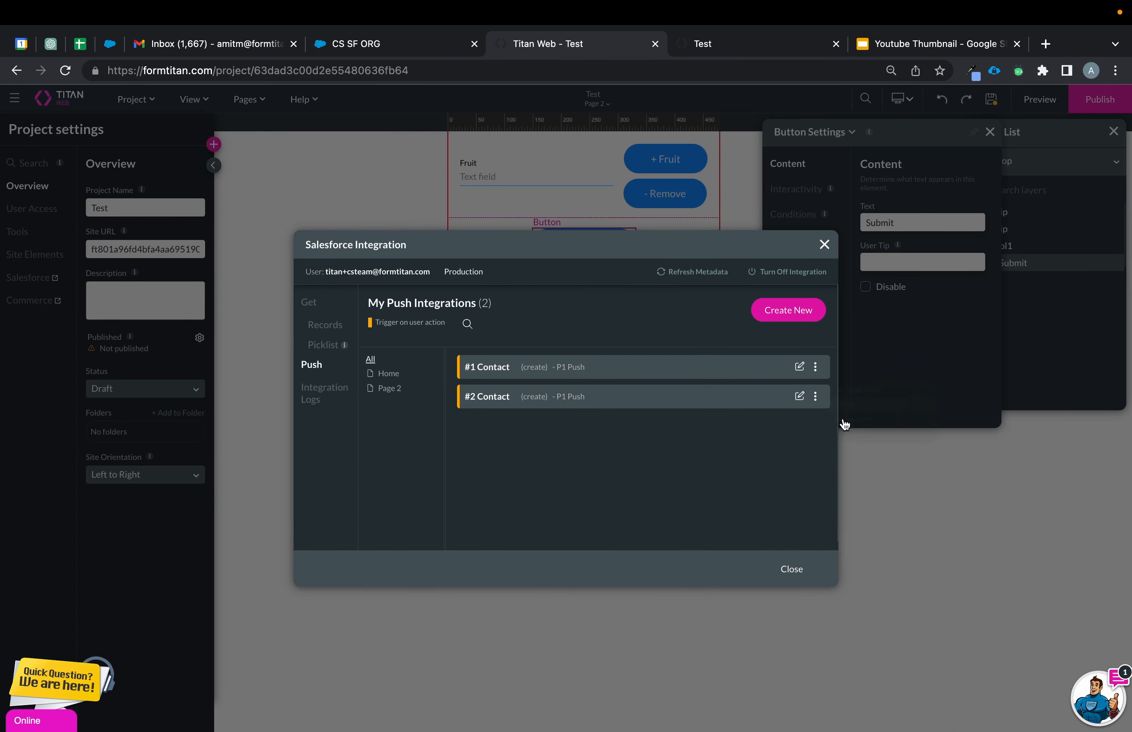
Set the duplicated Contact integration's description to "P2 Push" and its action to Update
{"action": "left_click", "coordinate": [799, 397]}
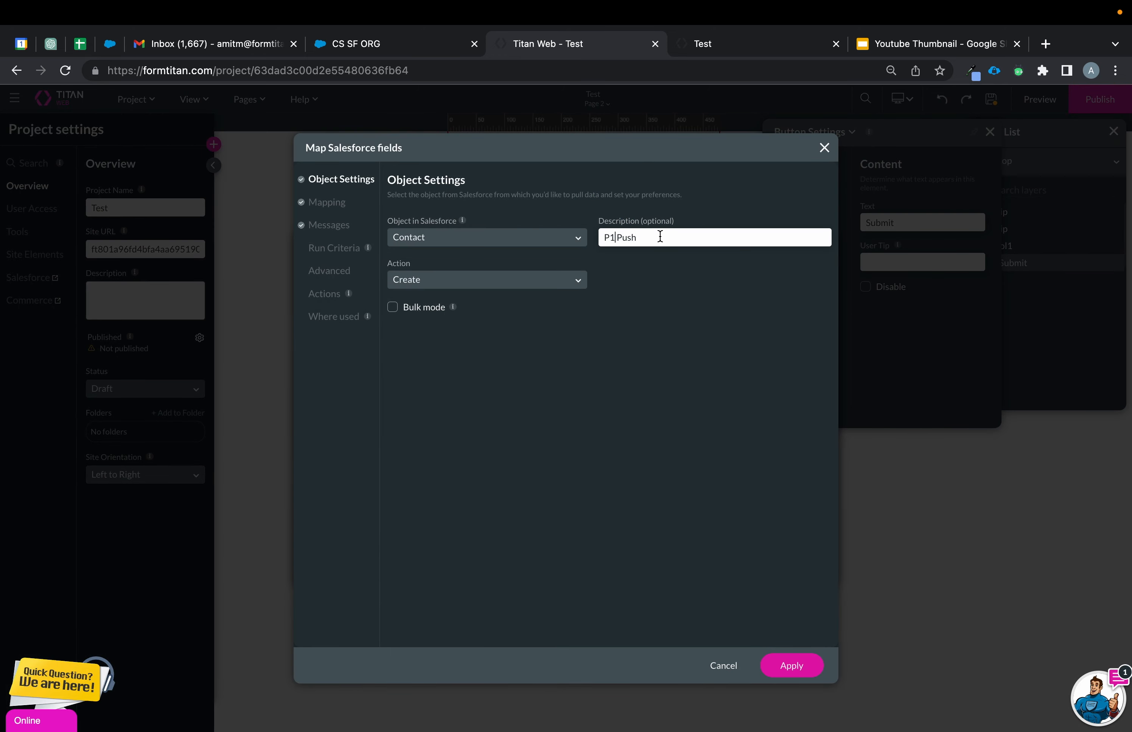
{"action": "key", "text": "BackSpace"}
{"action": "left_click", "coordinate": [558, 280]}
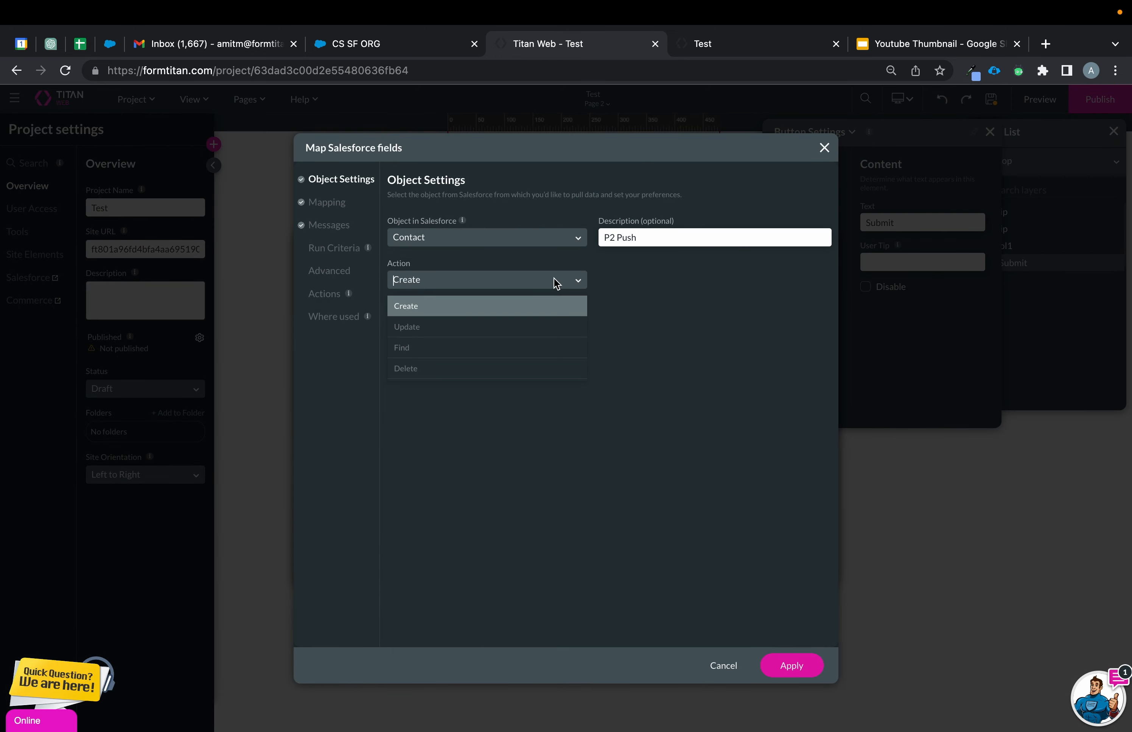
{"action": "left_click", "coordinate": [432, 332]}
Add the update condition Contact ID Equals field [PV / Page 2 / p2cid]
{"action": "left_click", "coordinate": [331, 203]}
{"action": "left_click", "coordinate": [470, 249]}
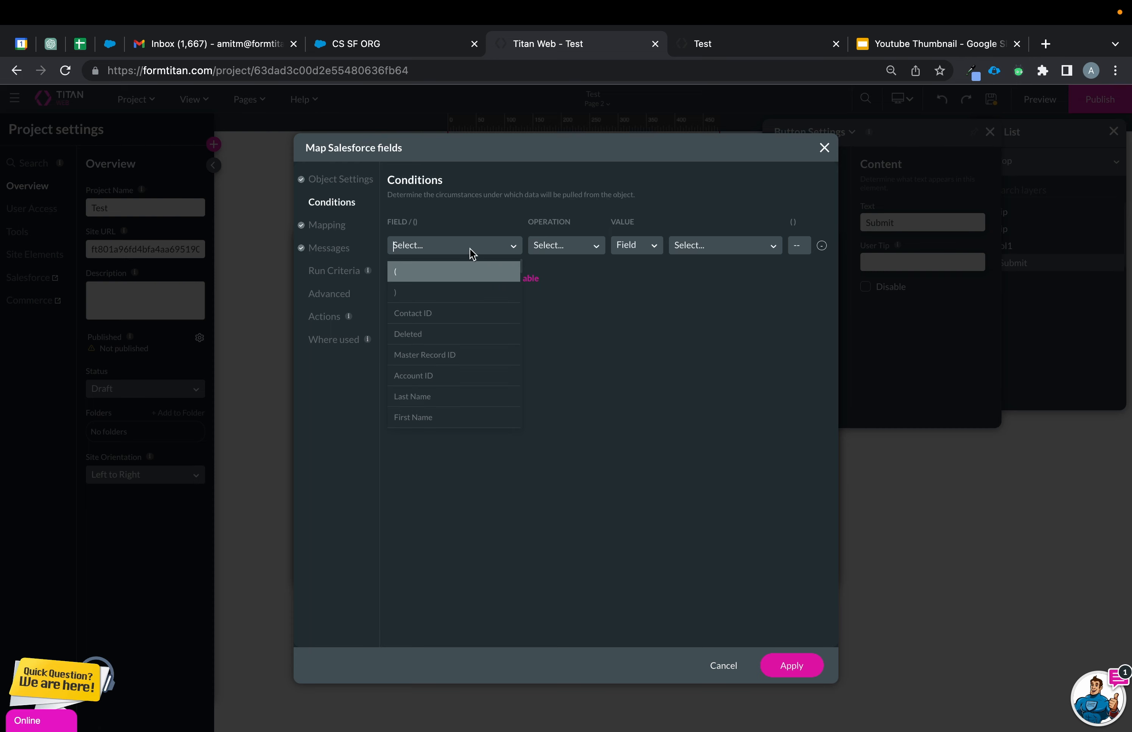
{"action": "left_click", "coordinate": [447, 316]}
{"action": "left_click", "coordinate": [576, 245]}
{"action": "left_click", "coordinate": [565, 290]}
{"action": "left_click", "coordinate": [732, 245]}
{"action": "left_click", "coordinate": [712, 327]}
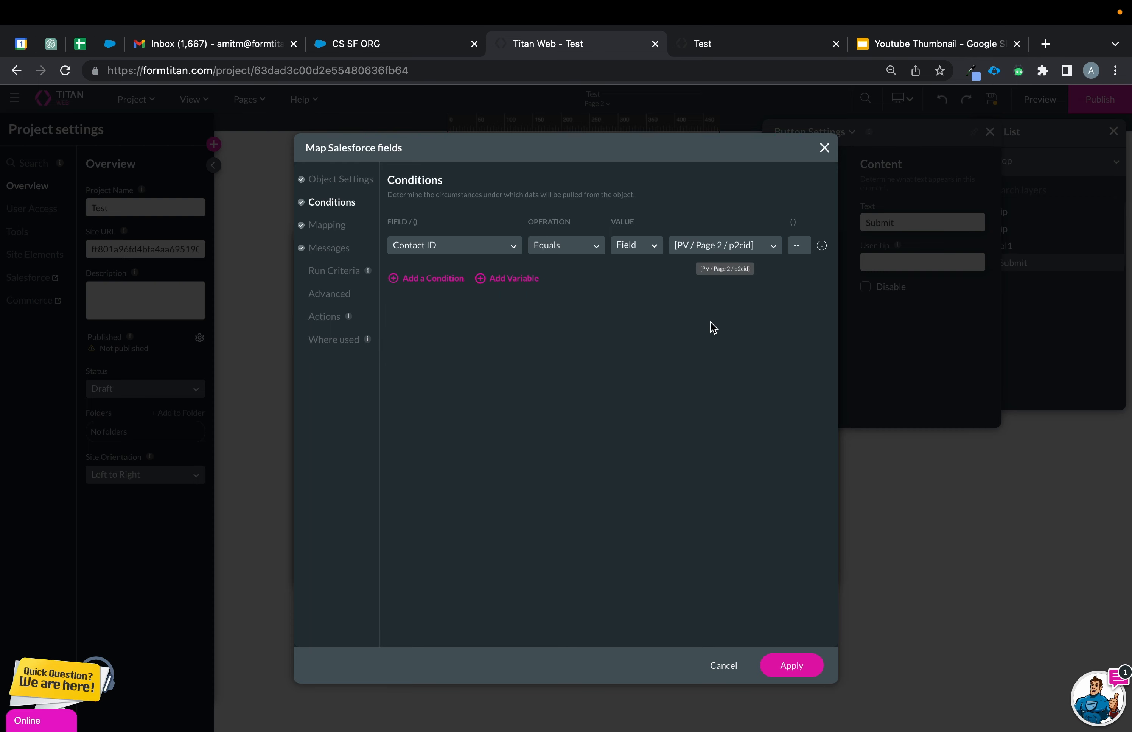
Clear the Last Name and First Name mappings from the P2 Push integration
{"action": "left_click", "coordinate": [323, 229]}
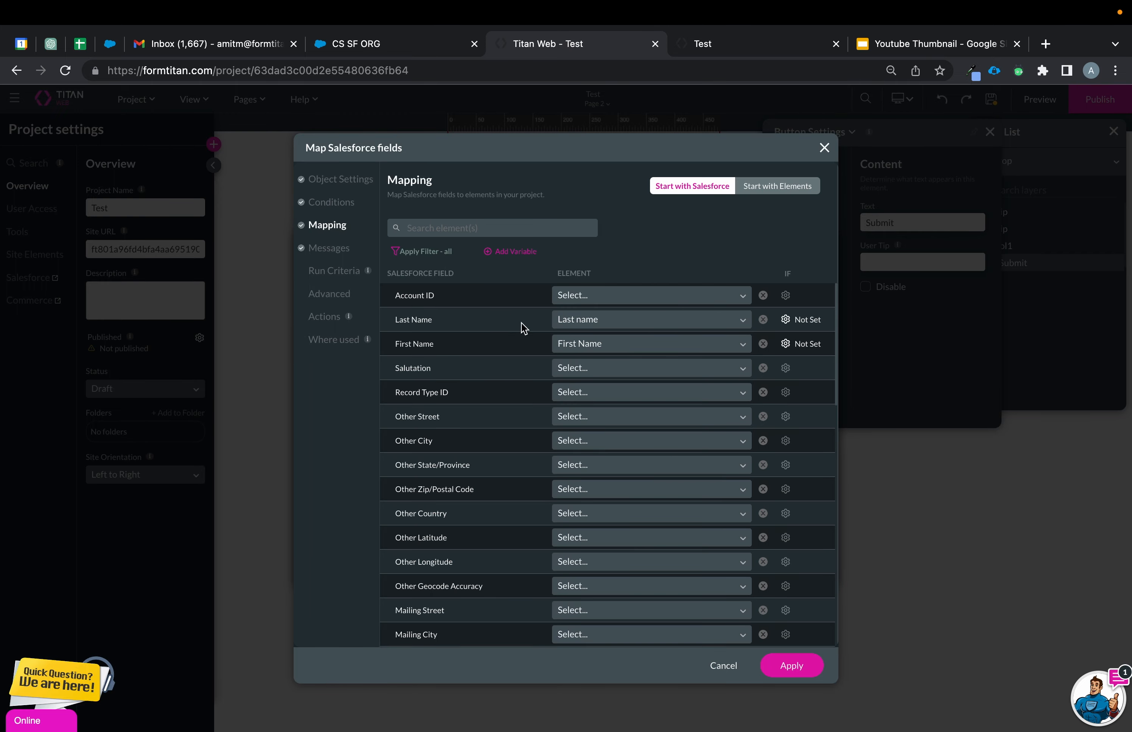
{"action": "left_click", "coordinate": [763, 319]}
{"action": "left_click", "coordinate": [763, 343]}
Find the Contact Description field in the mapping and map it to [PV / Page 2 / p2fcollection]
{"action": "scroll", "coordinate": [639, 421], "scroll_direction": "down", "scroll_amount": 15}
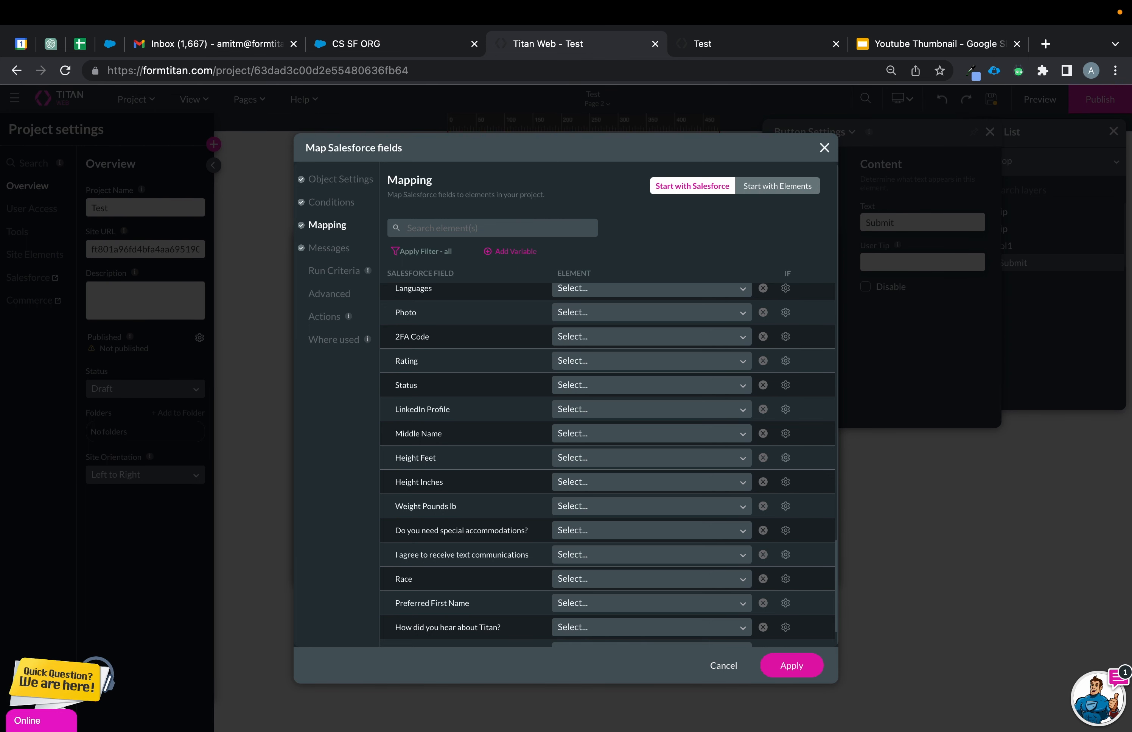
{"action": "type", "text": "cont"}
{"action": "left_click", "coordinate": [765, 296]}
{"action": "left_click", "coordinate": [688, 297]}
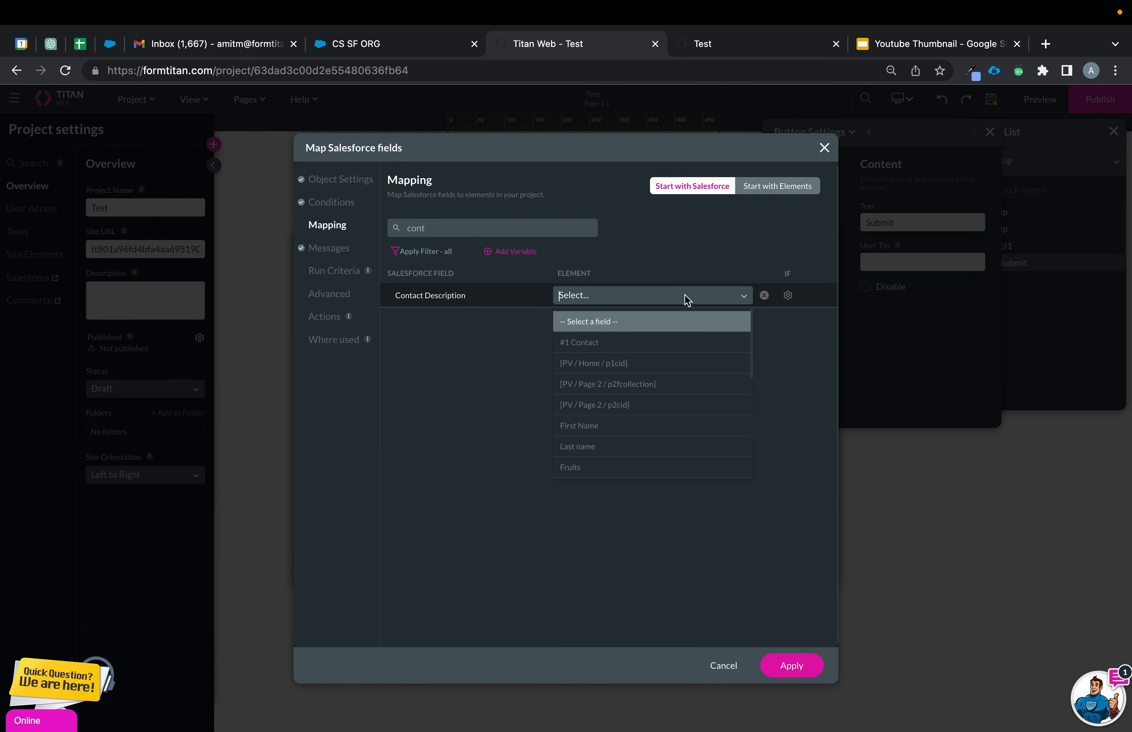
{"action": "scroll", "coordinate": [646, 390], "scroll_direction": "down", "scroll_amount": 1}
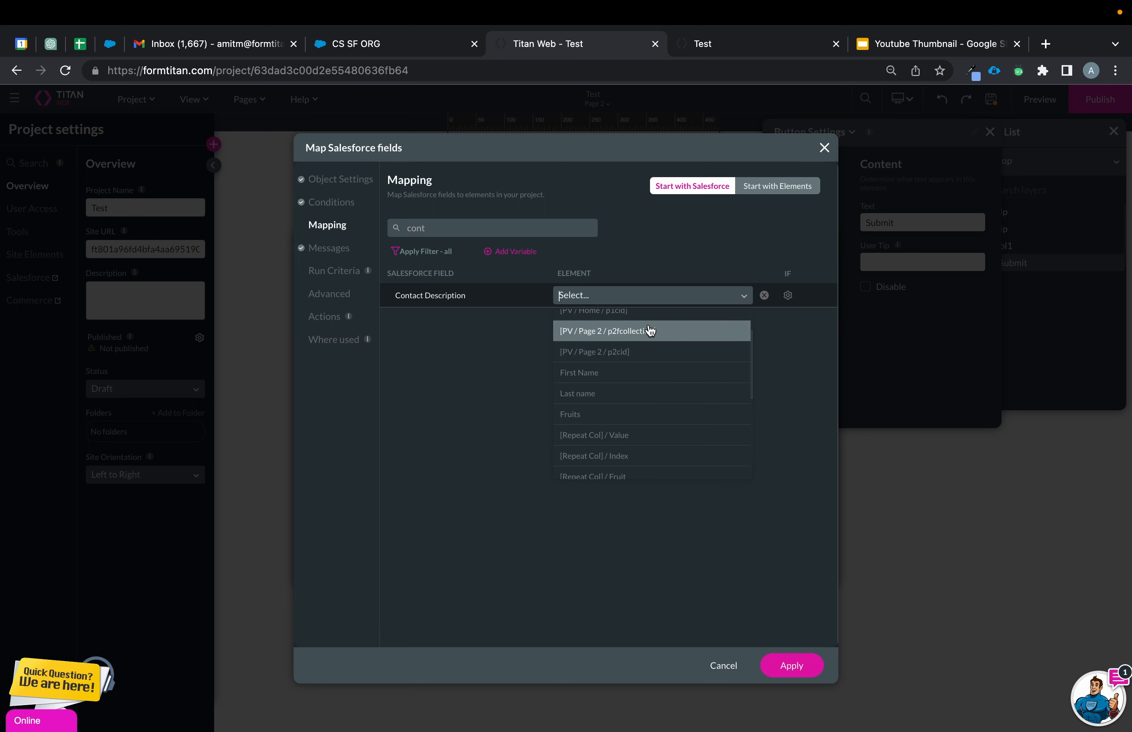
{"action": "left_click", "coordinate": [629, 335]}
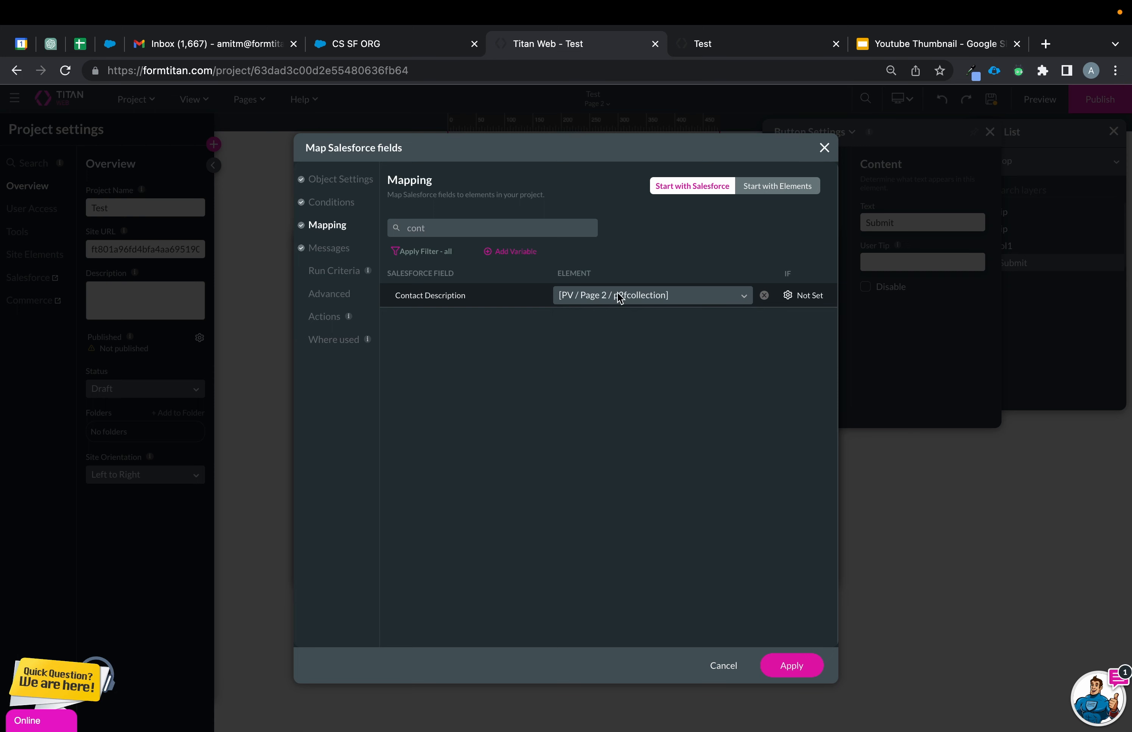
In the form preview, open the Add Fruits modal and enter Kiwi and Mango in two fruit rows
{"action": "left_click", "coordinate": [758, 54]}
{"action": "left_click", "coordinate": [653, 347]}
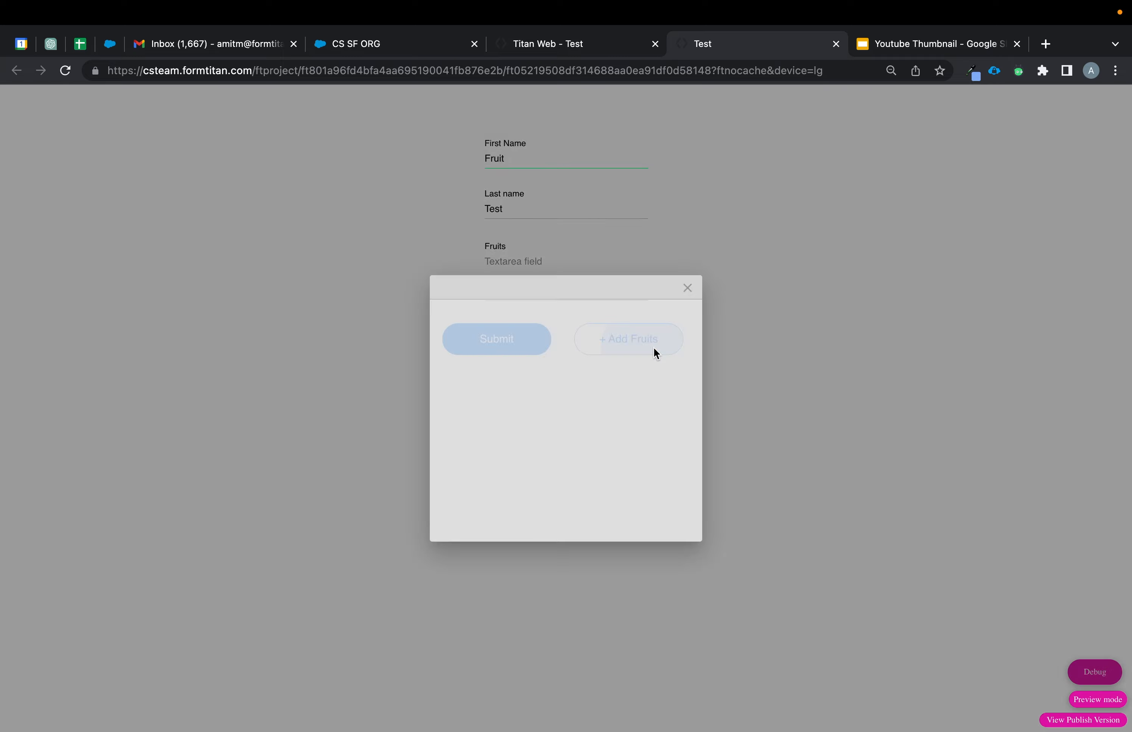
{"action": "left_click", "coordinate": [548, 351]}
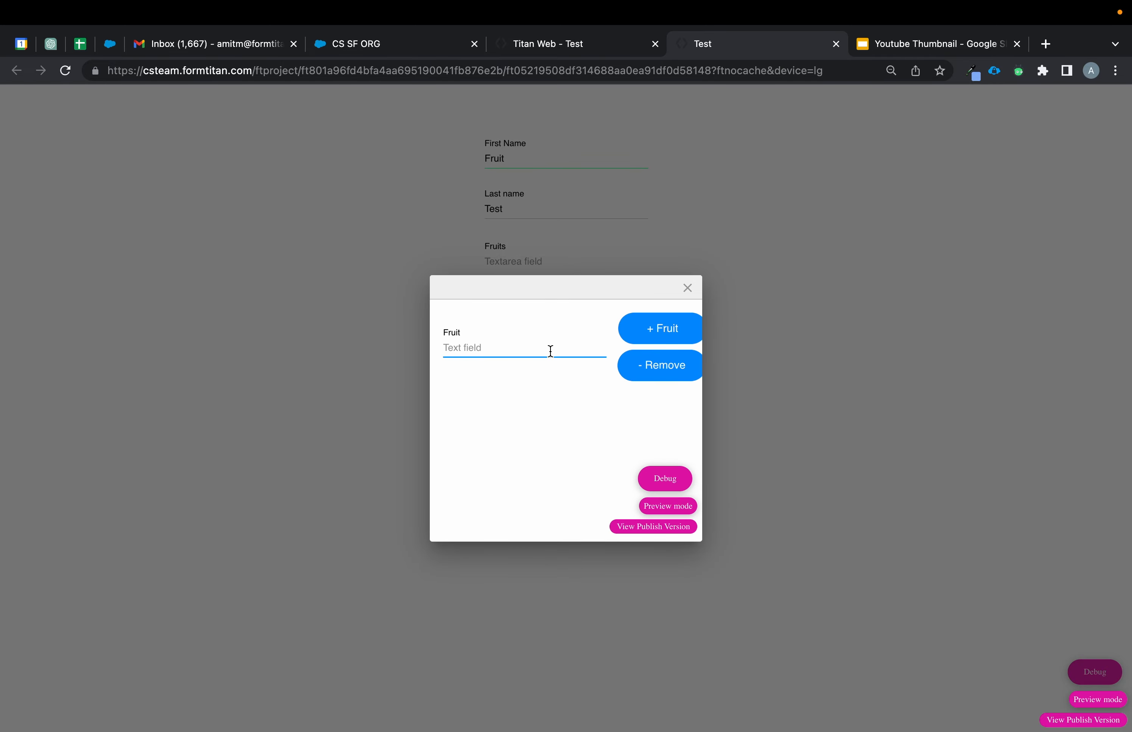
{"action": "type", "text": "Kiwi"}
{"action": "left_click", "coordinate": [656, 316]}
{"action": "left_click", "coordinate": [487, 437]}
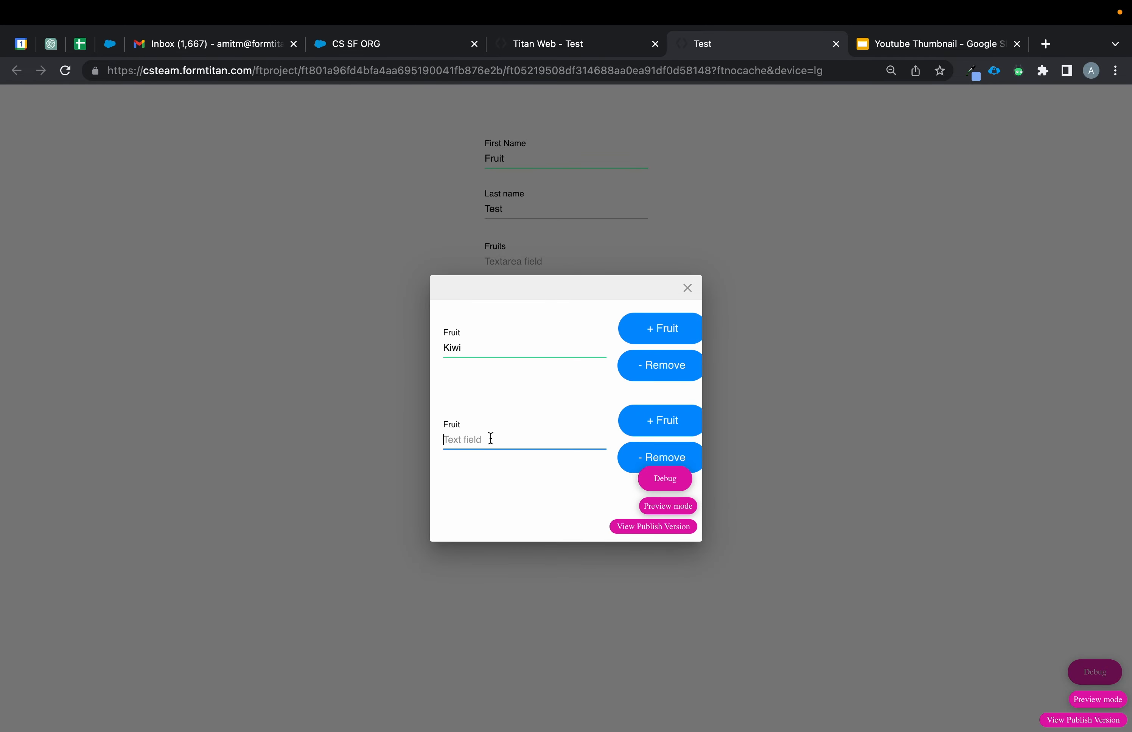
{"action": "type", "text": "Mango"}
Check the value of p2fcollection in the modal's debug information, then return to the Salesforce mapping in the editor
{"action": "left_click", "coordinate": [664, 478]}
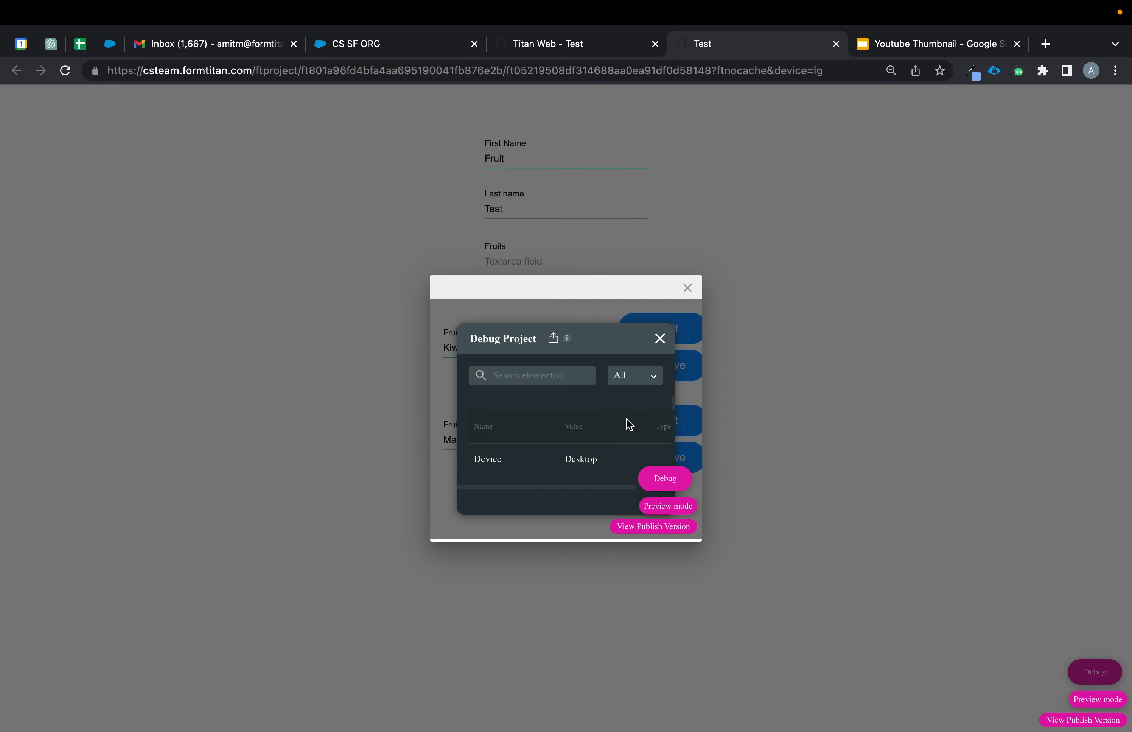
{"action": "scroll", "coordinate": [623, 428], "scroll_direction": "down", "scroll_amount": 5}
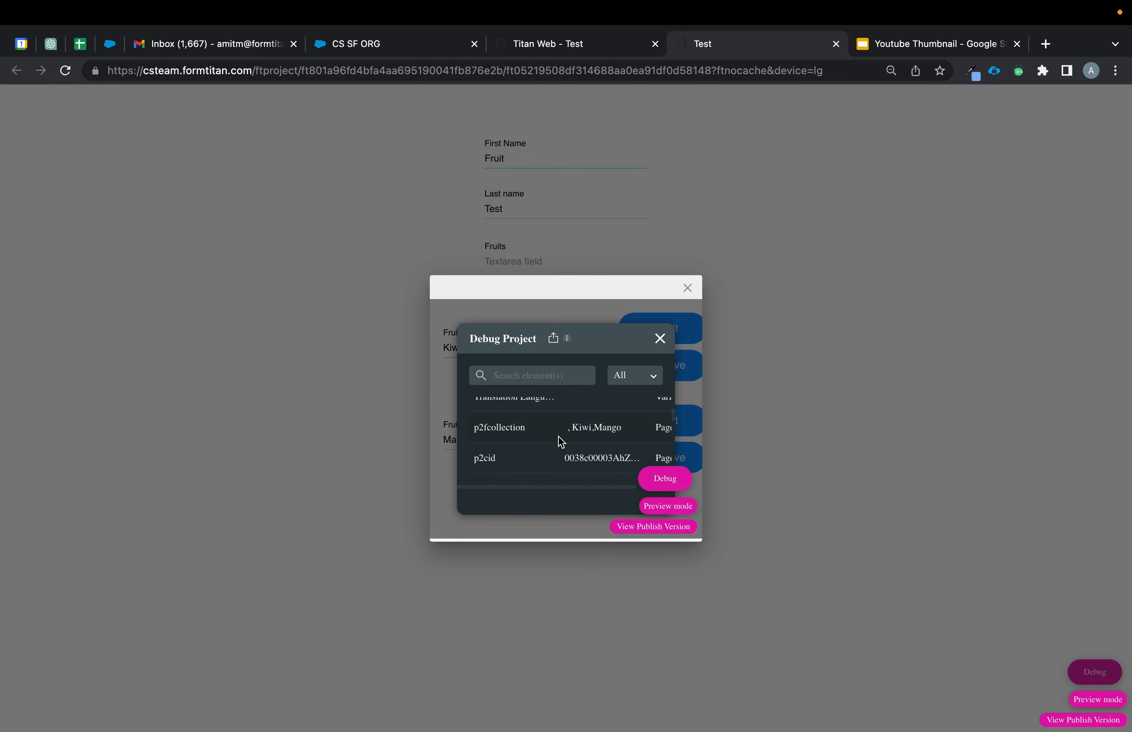
{"action": "left_click_drag", "start_coordinate": [569, 431], "coordinate": [632, 433]}
{"action": "left_click", "coordinate": [620, 56]}
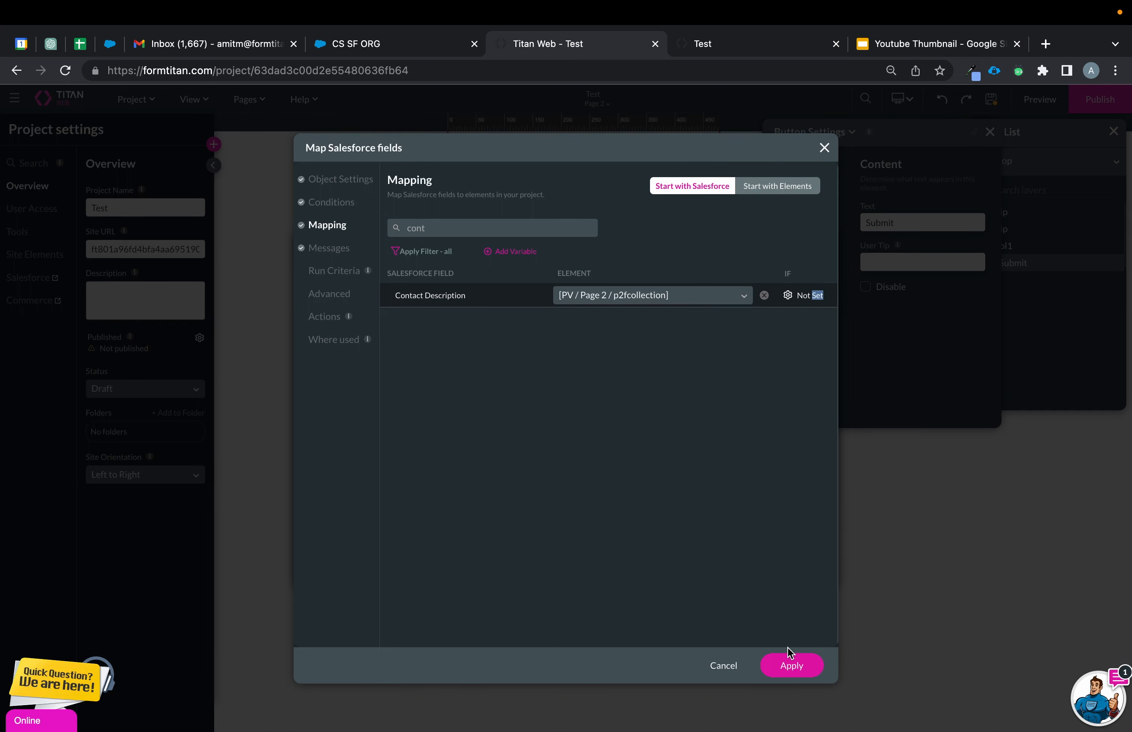
Apply the Contact Description mapping, and add a Salesforce Action node running #2 Contact (update) - P2 Push to the Submit button's click flow
{"action": "left_click", "coordinate": [786, 660]}
{"action": "left_click", "coordinate": [792, 571]}
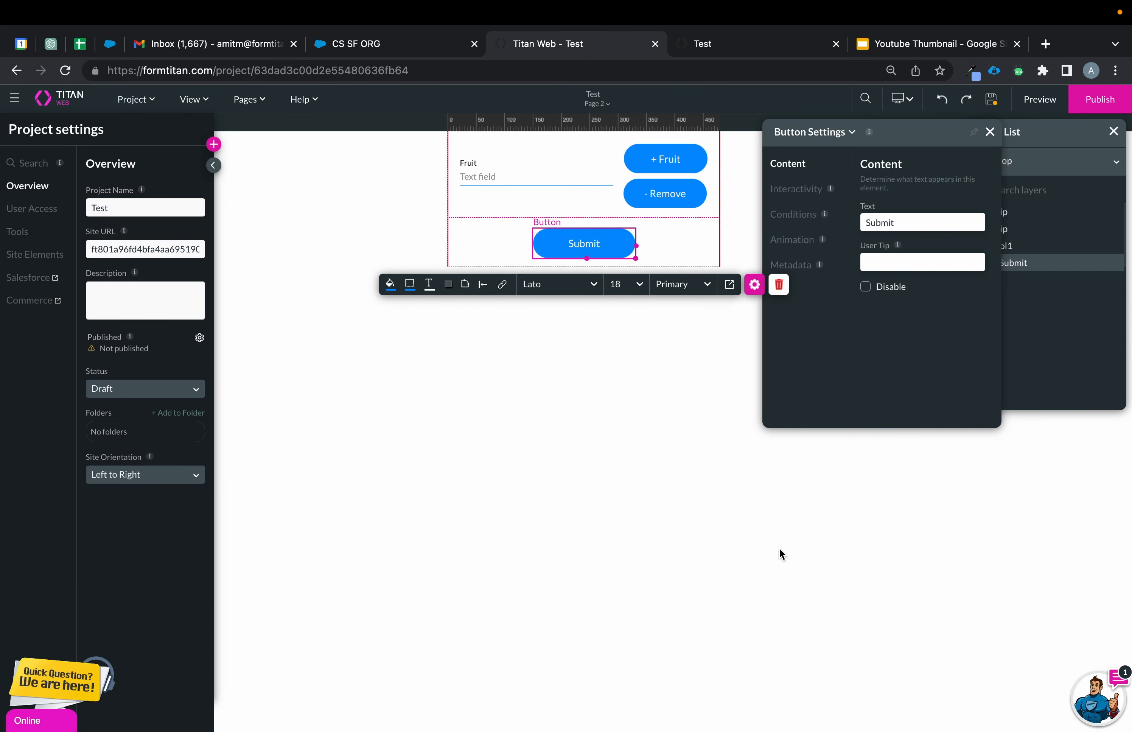
{"action": "left_click", "coordinate": [502, 284]}
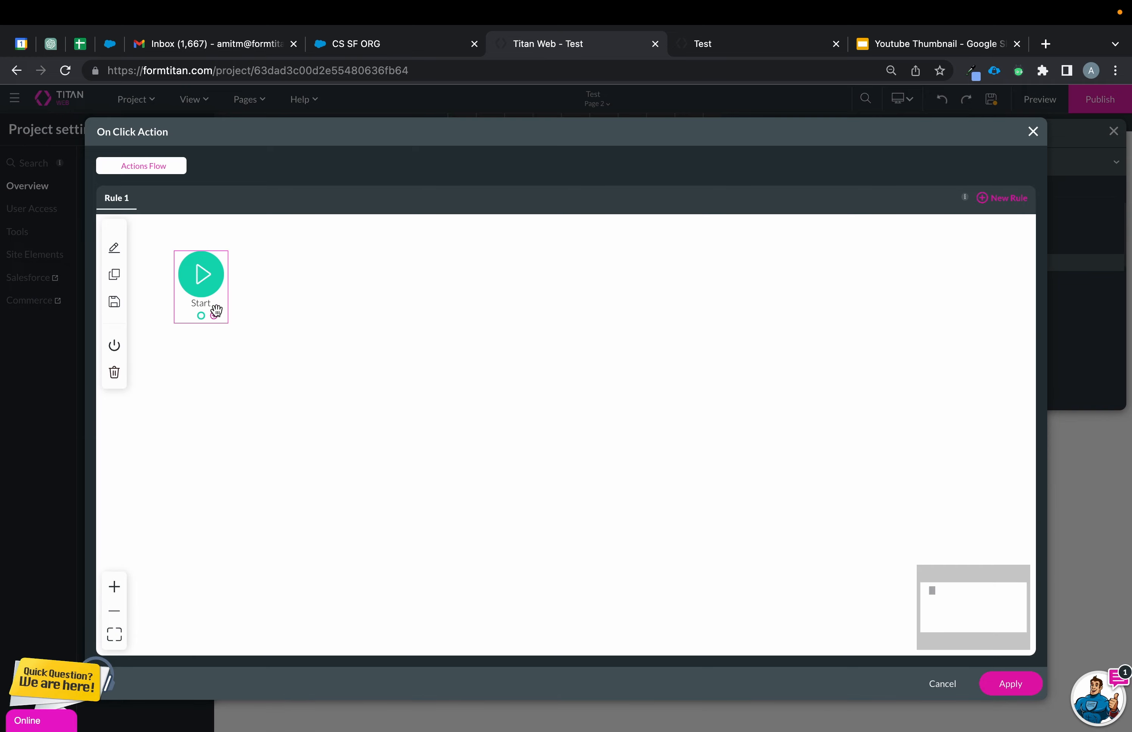
{"action": "left_click", "coordinate": [213, 316]}
{"action": "left_click", "coordinate": [440, 377]}
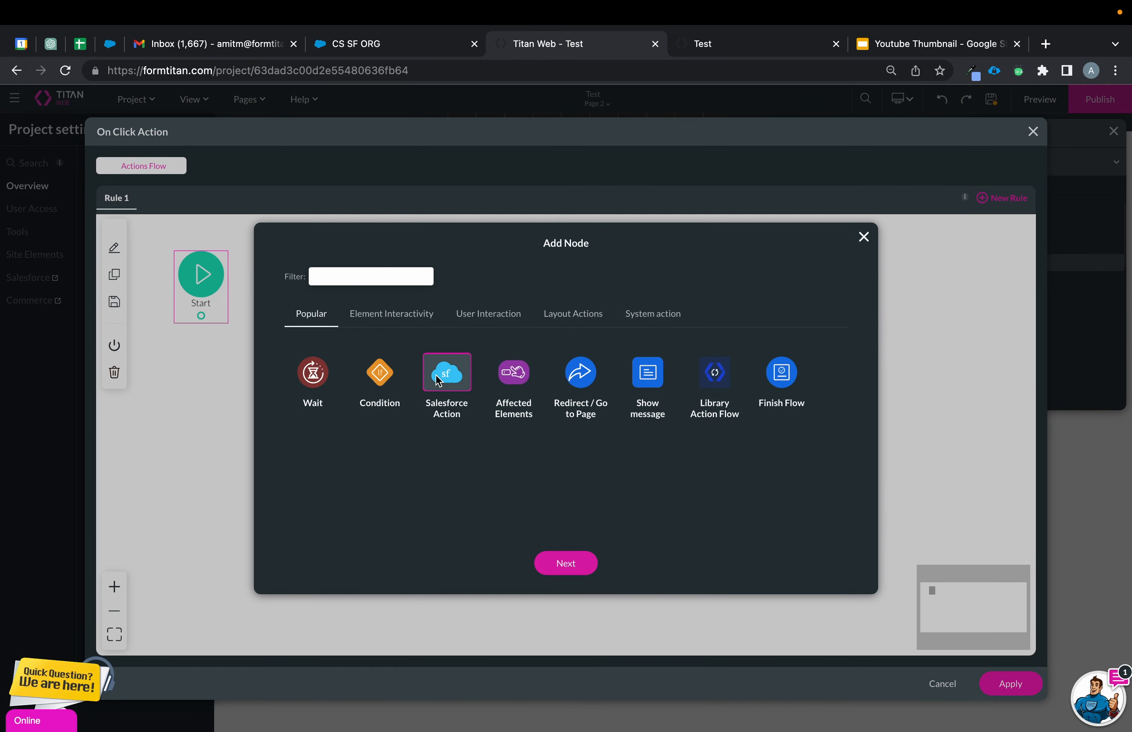
{"action": "left_click", "coordinate": [565, 574]}
{"action": "left_click", "coordinate": [555, 331]}
{"action": "left_click", "coordinate": [524, 379]}
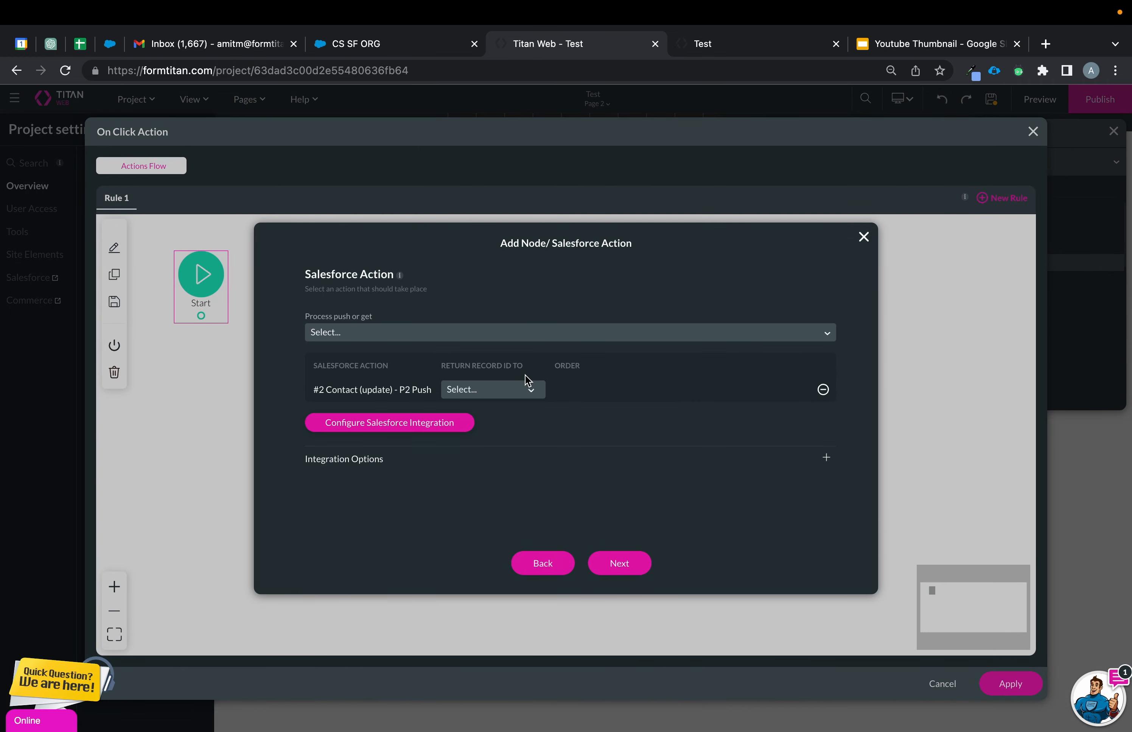
{"action": "left_click", "coordinate": [618, 563]}
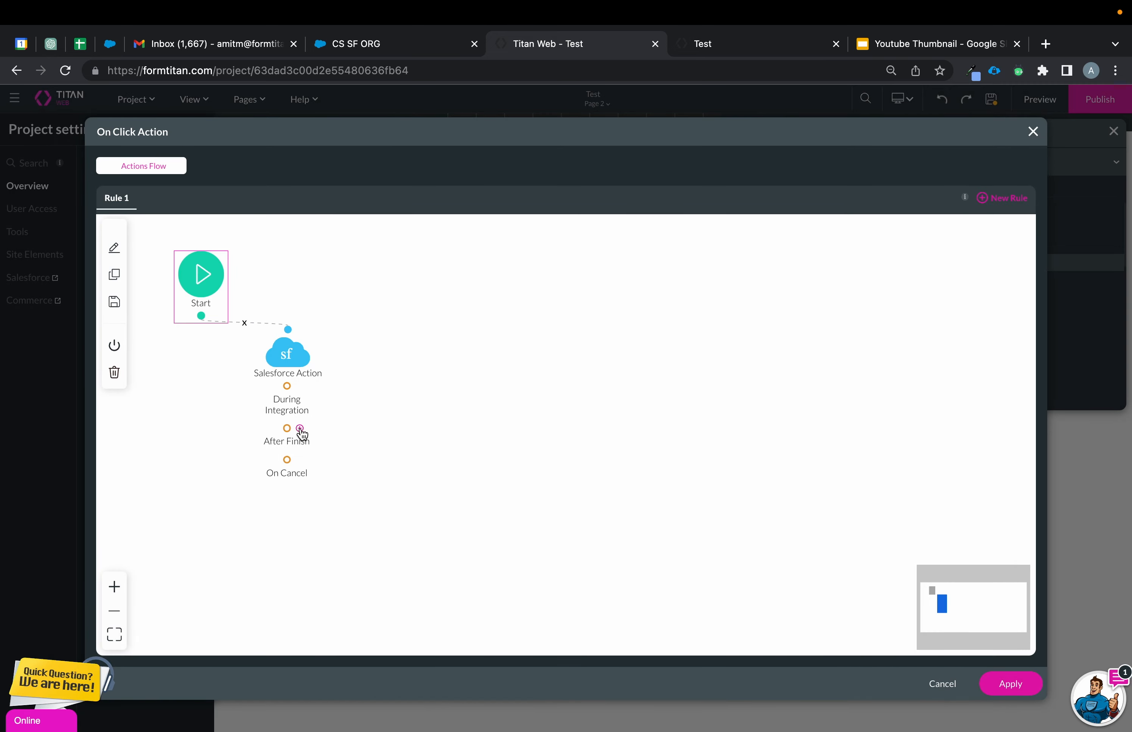
Add a Page Actions node with Close Modal enabled to the Salesforce Action's After Finish branch
{"action": "left_click", "coordinate": [300, 429]}
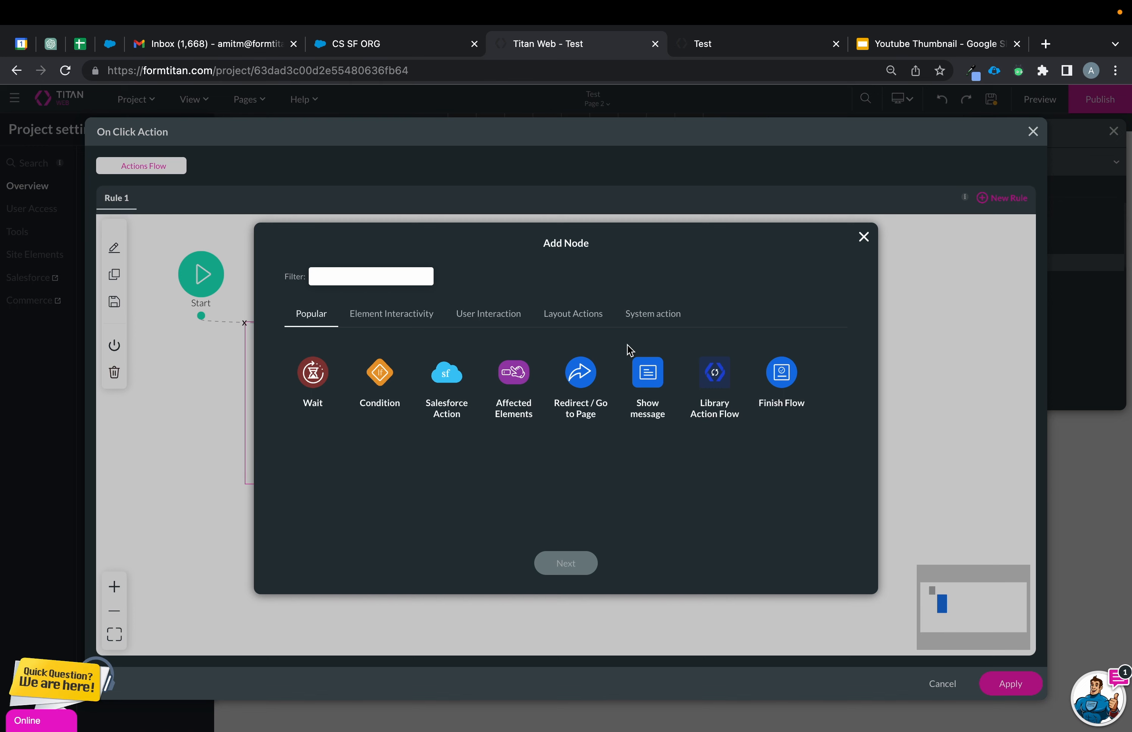
{"action": "left_click", "coordinate": [641, 314]}
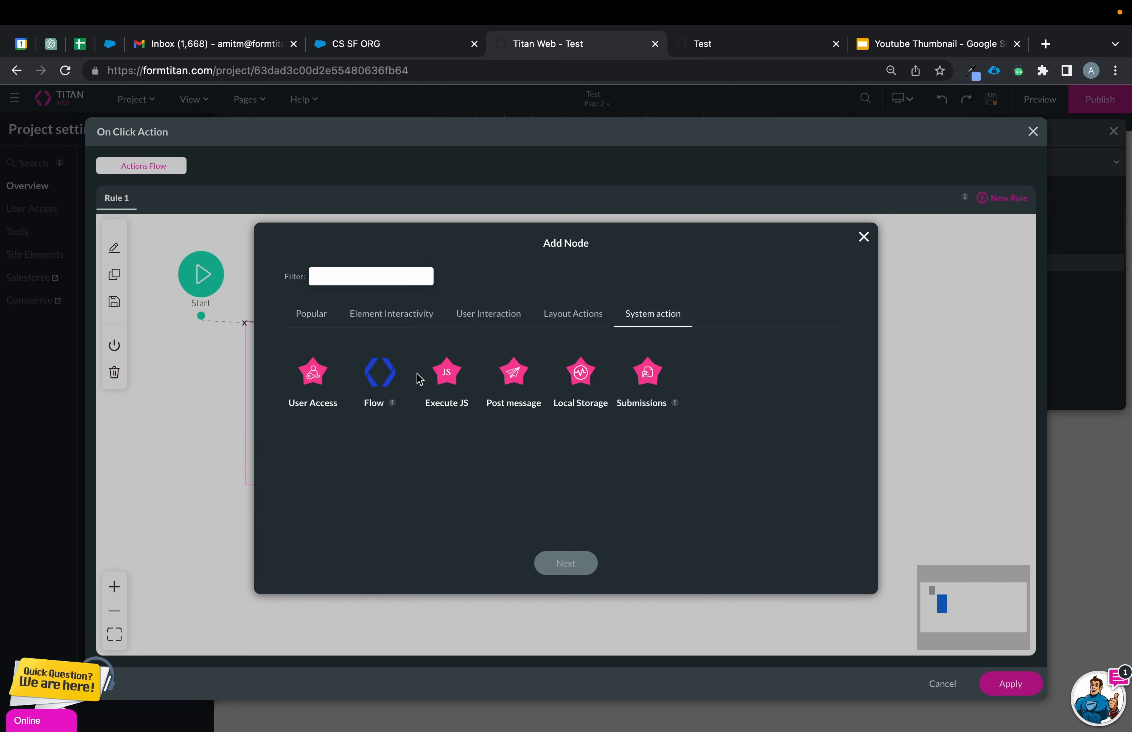
{"action": "left_click", "coordinate": [581, 314]}
{"action": "left_click", "coordinate": [313, 371]}
{"action": "left_click", "coordinate": [566, 563]}
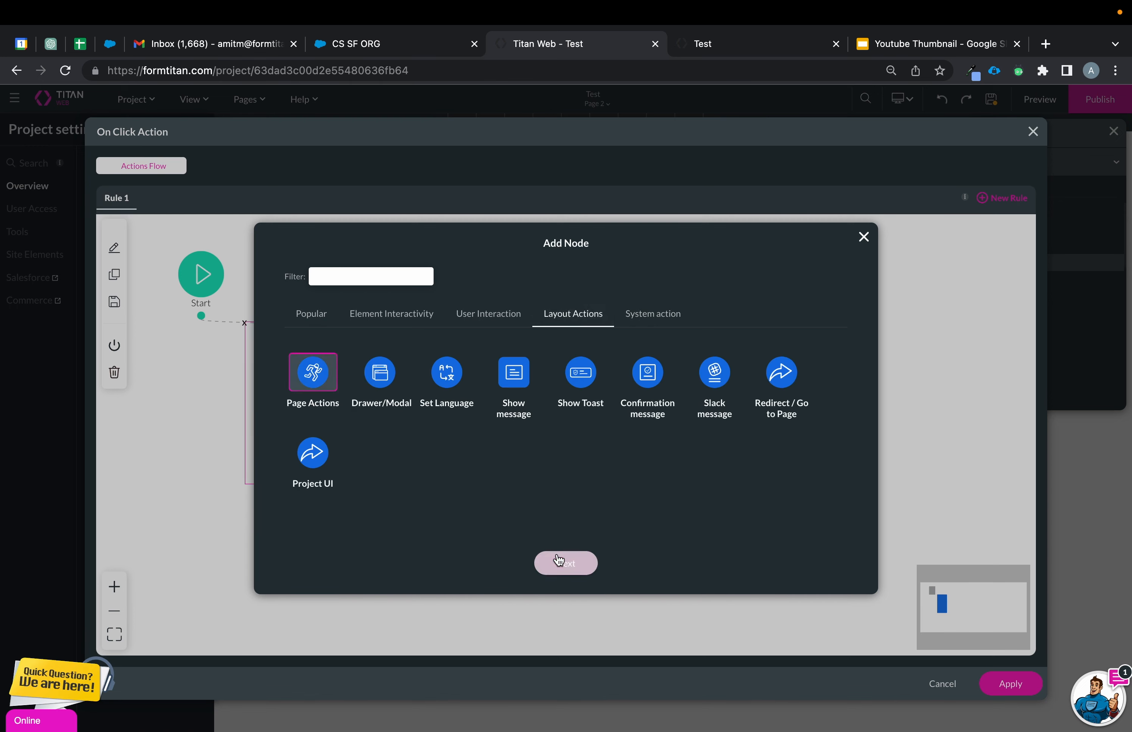
{"action": "left_click", "coordinate": [346, 296]}
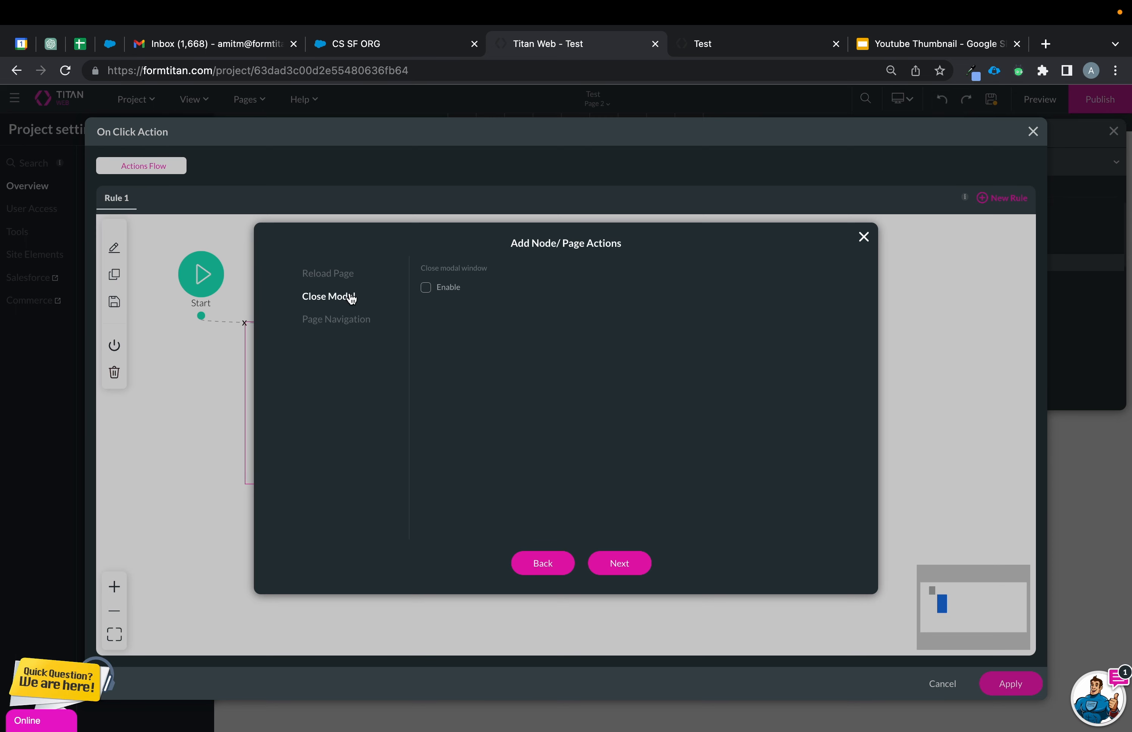
{"action": "left_click", "coordinate": [427, 288]}
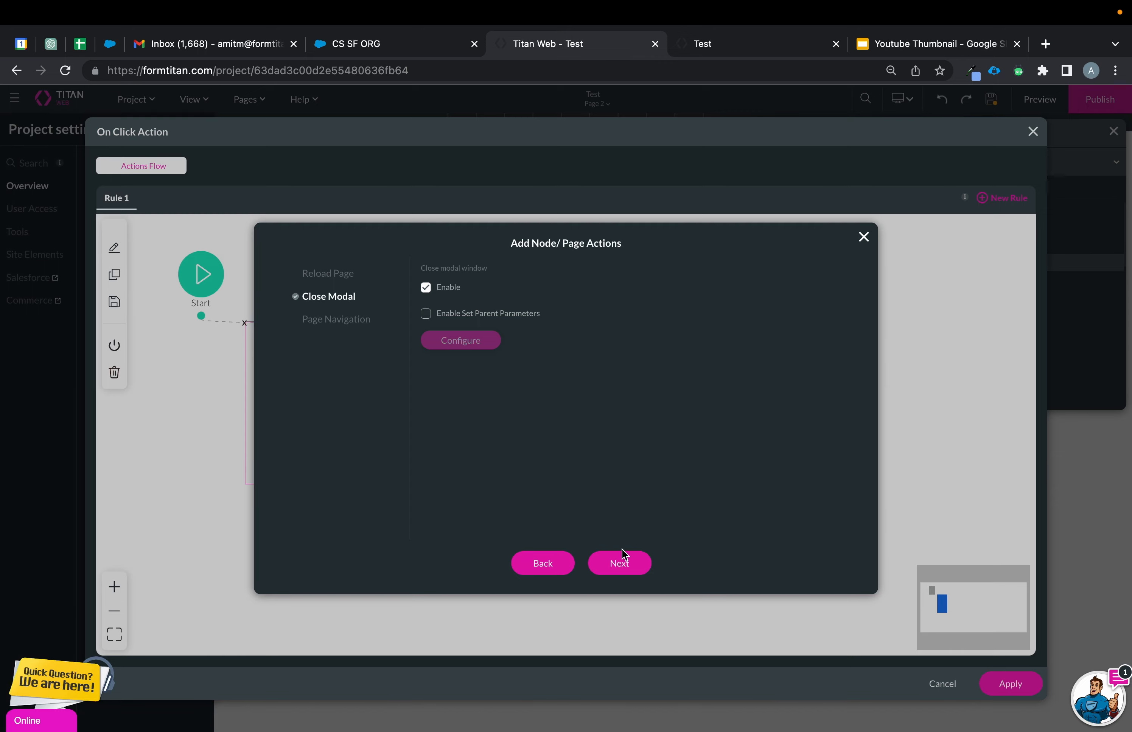
{"action": "left_click", "coordinate": [620, 563]}
{"action": "left_click", "coordinate": [620, 566]}
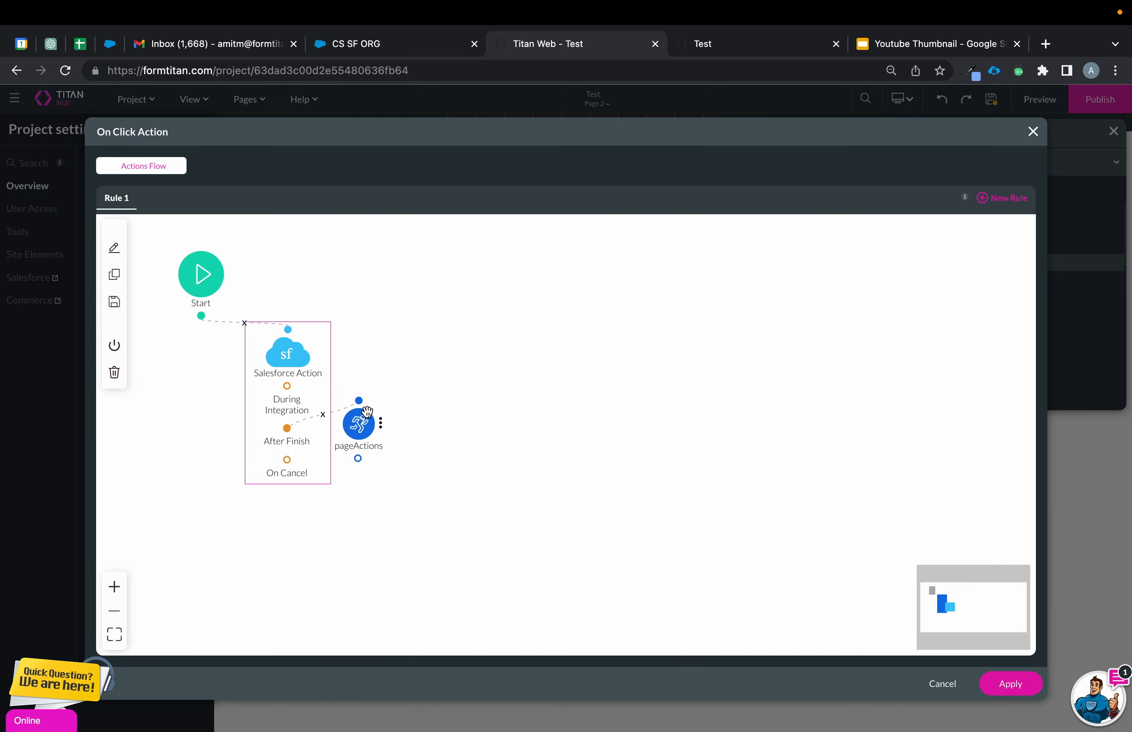
{"action": "left_click", "coordinate": [369, 460]}
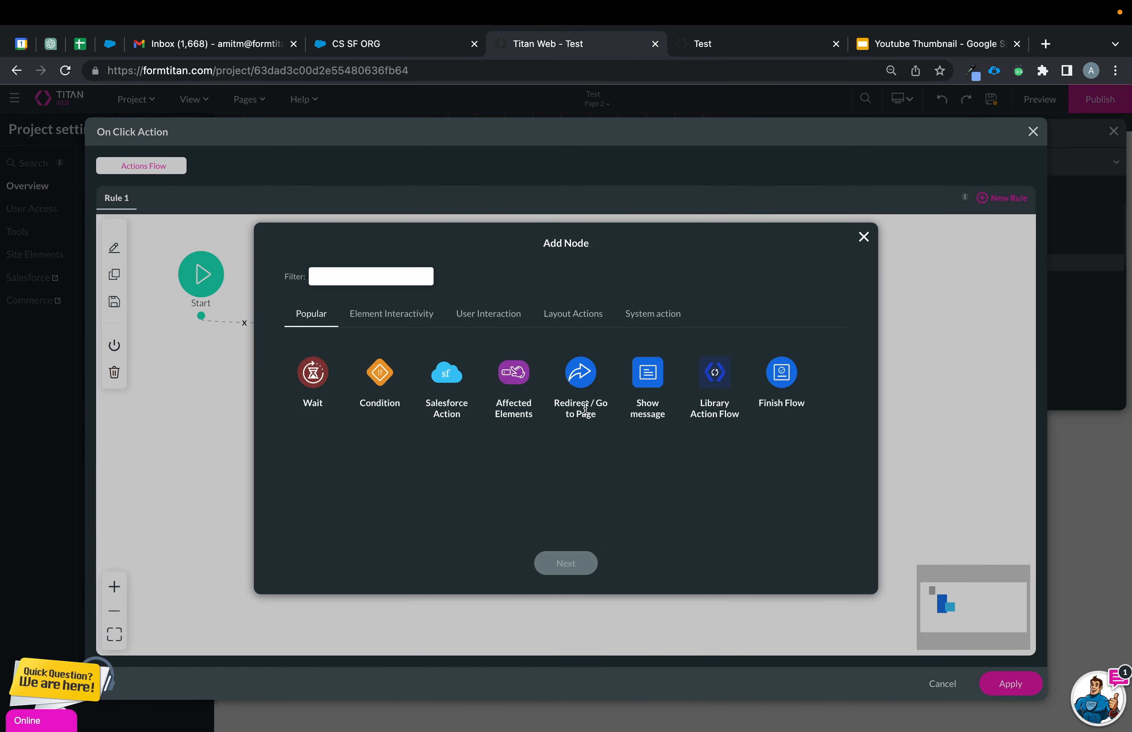
{"action": "left_click", "coordinate": [444, 378]}
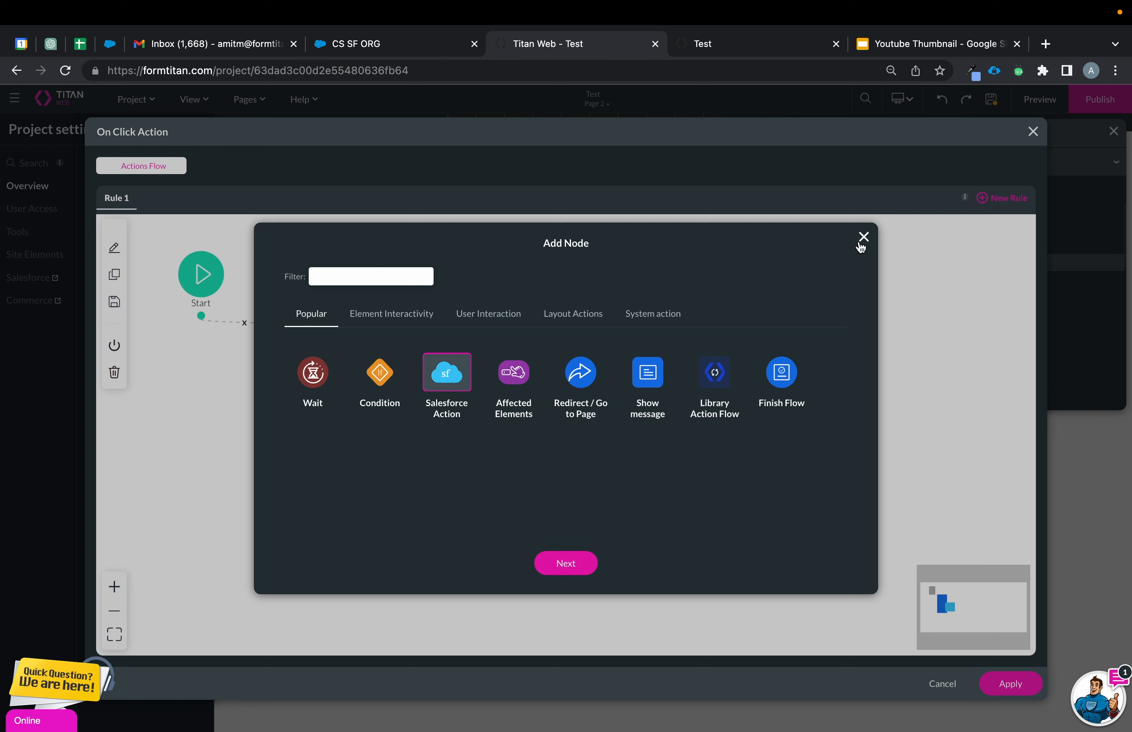
{"action": "left_click", "coordinate": [556, 565]}
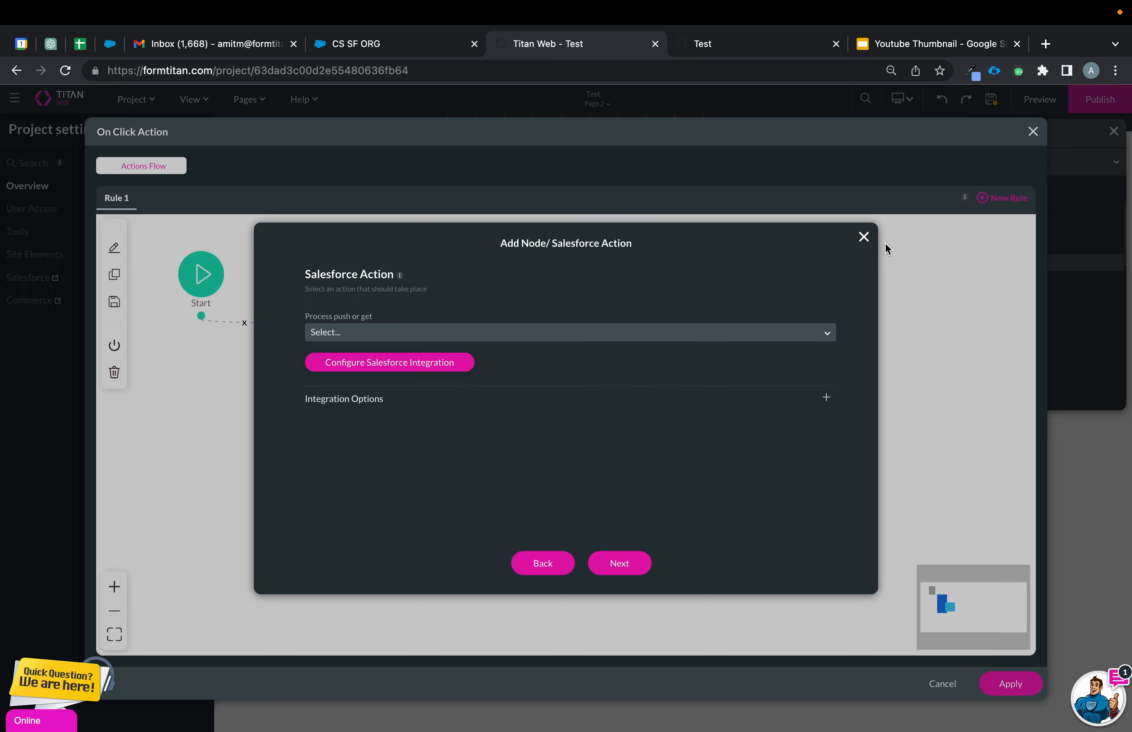
{"action": "left_click", "coordinate": [864, 237]}
Move the pageActions node farther from the Salesforce Action and enable Set Parent Parameters in its Close Modal settings
{"action": "left_click_drag", "start_coordinate": [366, 428], "coordinate": [490, 421]}
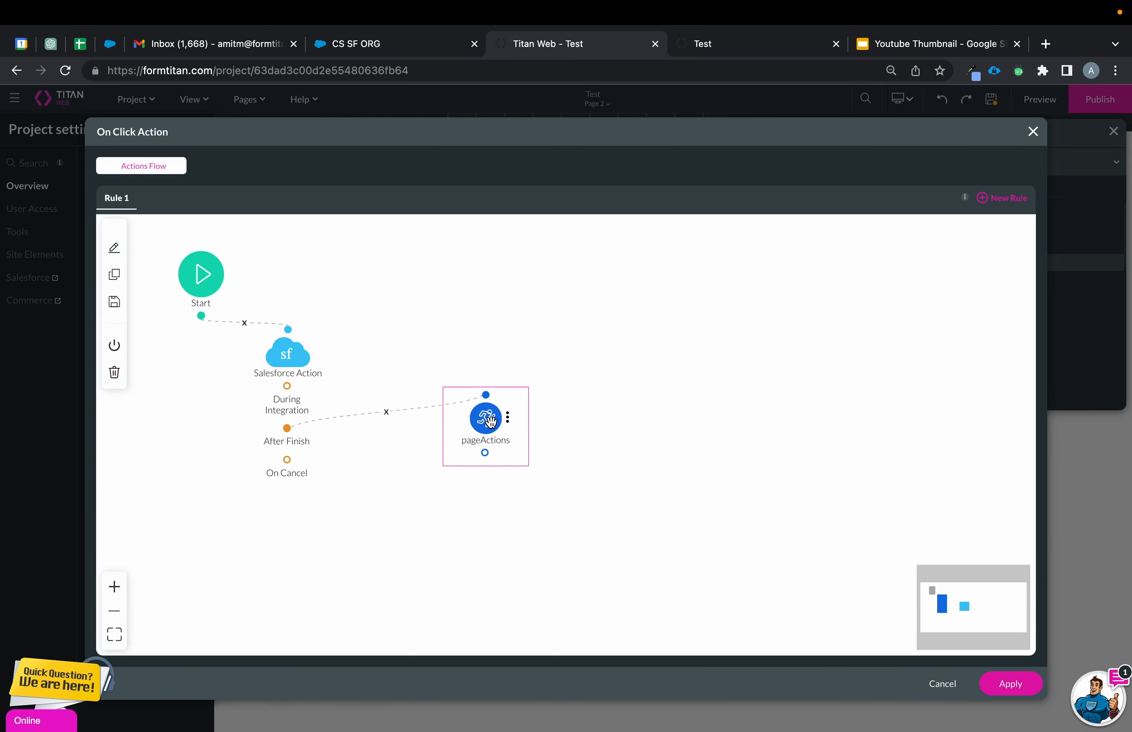
{"action": "double_click", "coordinate": [491, 421]}
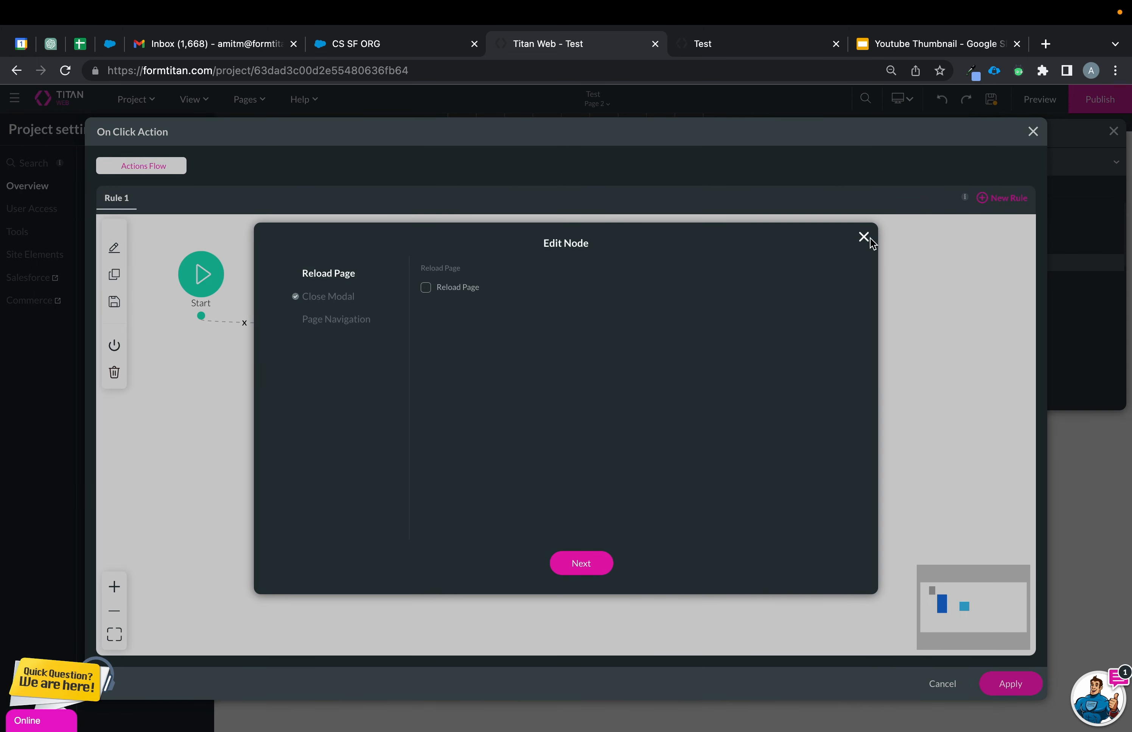
{"action": "left_click", "coordinate": [333, 297]}
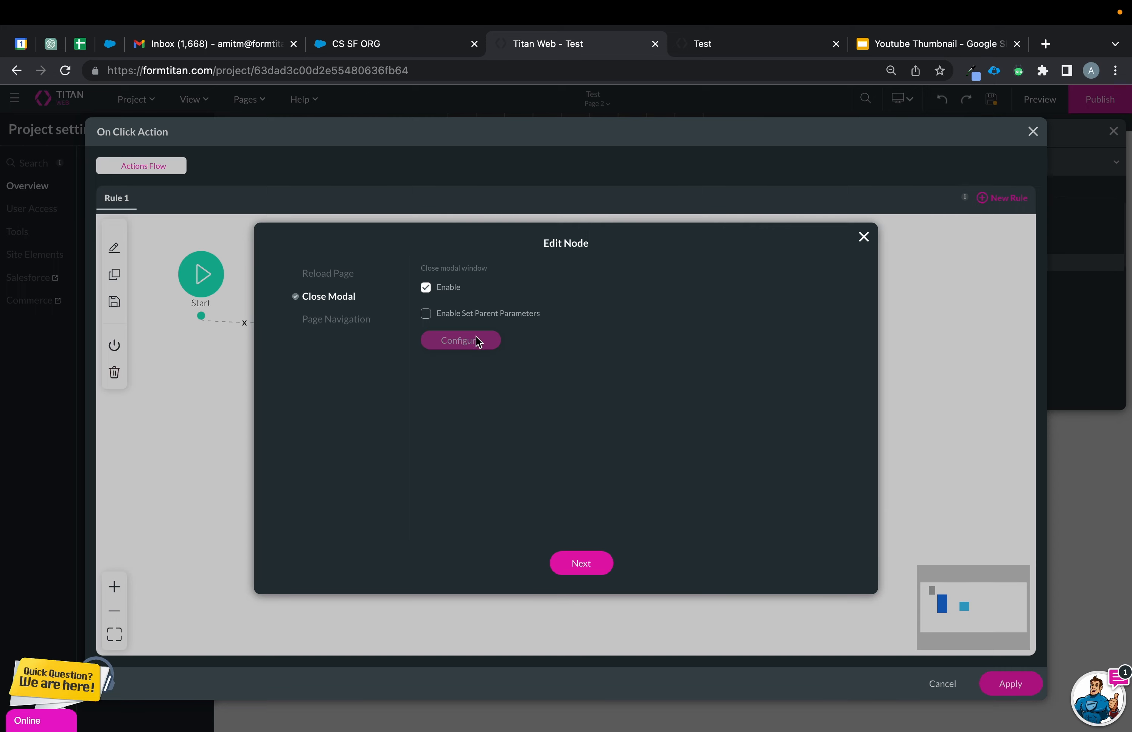
{"action": "left_click", "coordinate": [426, 314]}
{"action": "left_click", "coordinate": [472, 346]}
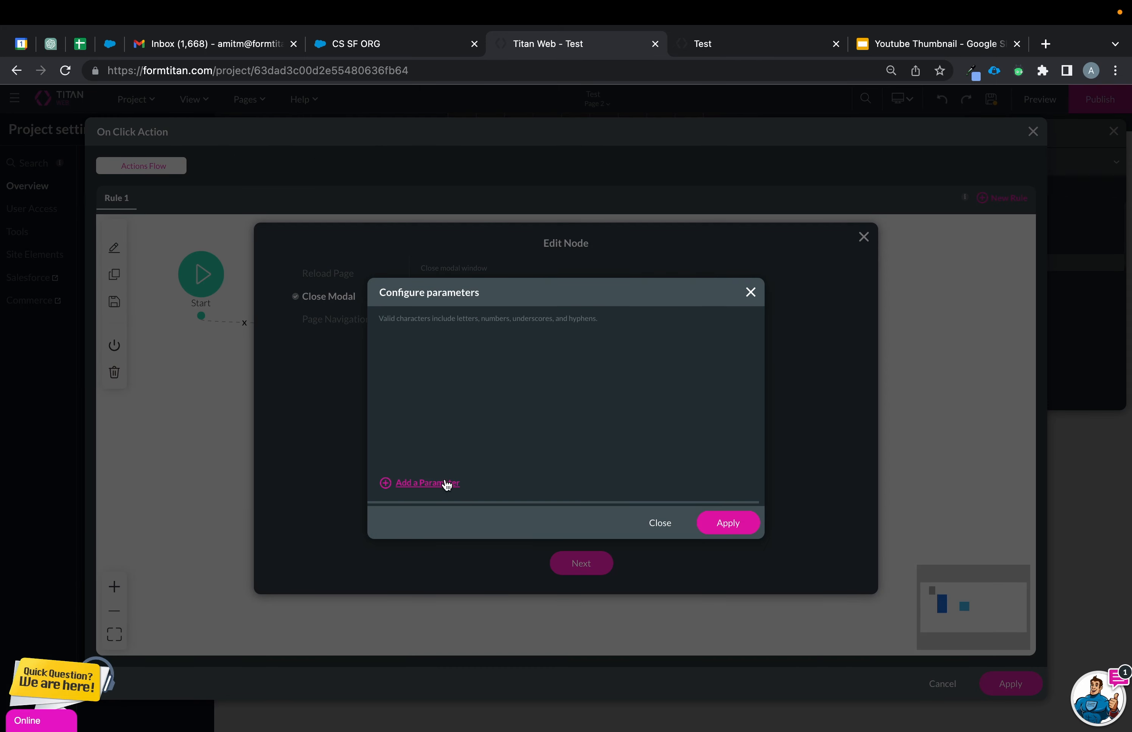
Add a parent parameter giving [Page Val / Home / p1cid] the static value Run, then apply the flow and save the project
{"action": "left_click", "coordinate": [444, 484]}
{"action": "left_click", "coordinate": [481, 355]}
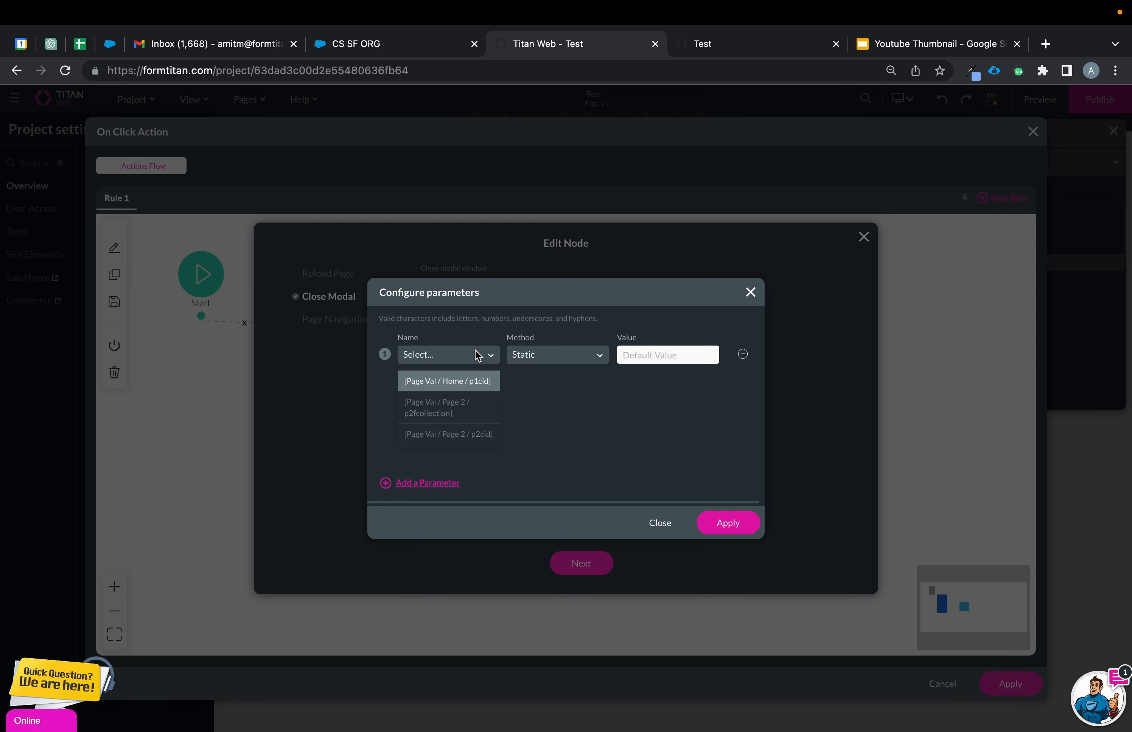
{"action": "left_click", "coordinate": [489, 386]}
{"action": "left_click", "coordinate": [533, 357]}
{"action": "left_click", "coordinate": [538, 403]}
{"action": "left_click", "coordinate": [561, 355]}
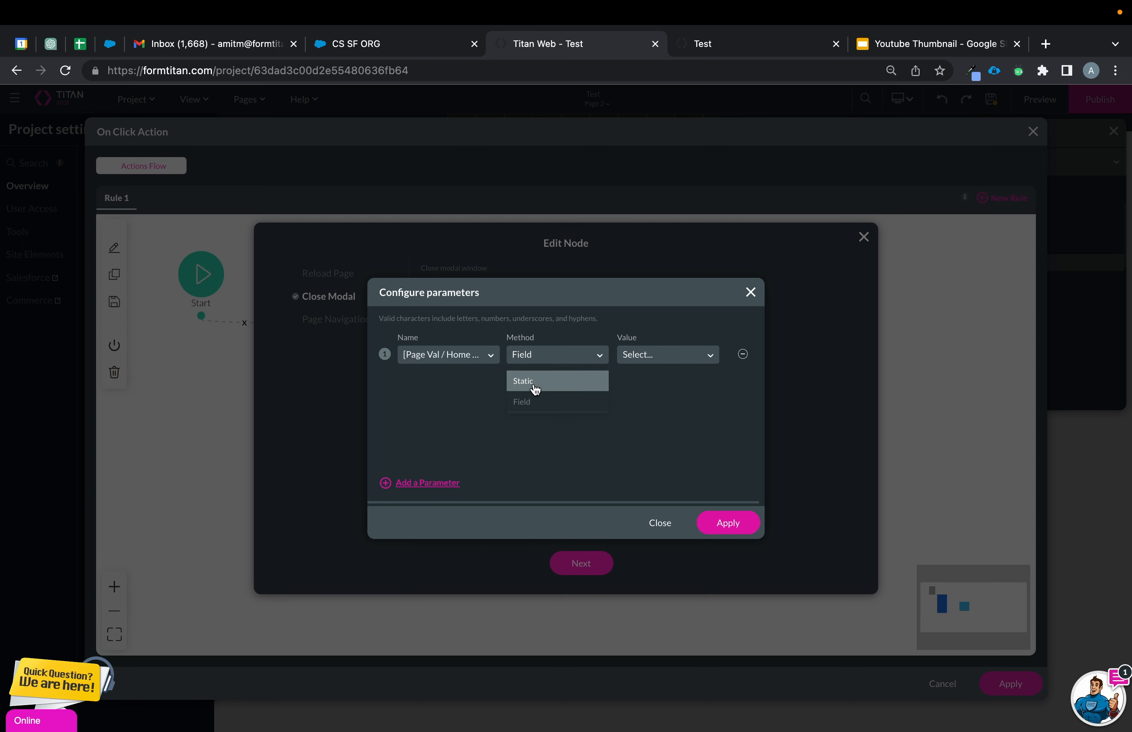
{"action": "left_click", "coordinate": [535, 382]}
{"action": "type", "text": "R"}
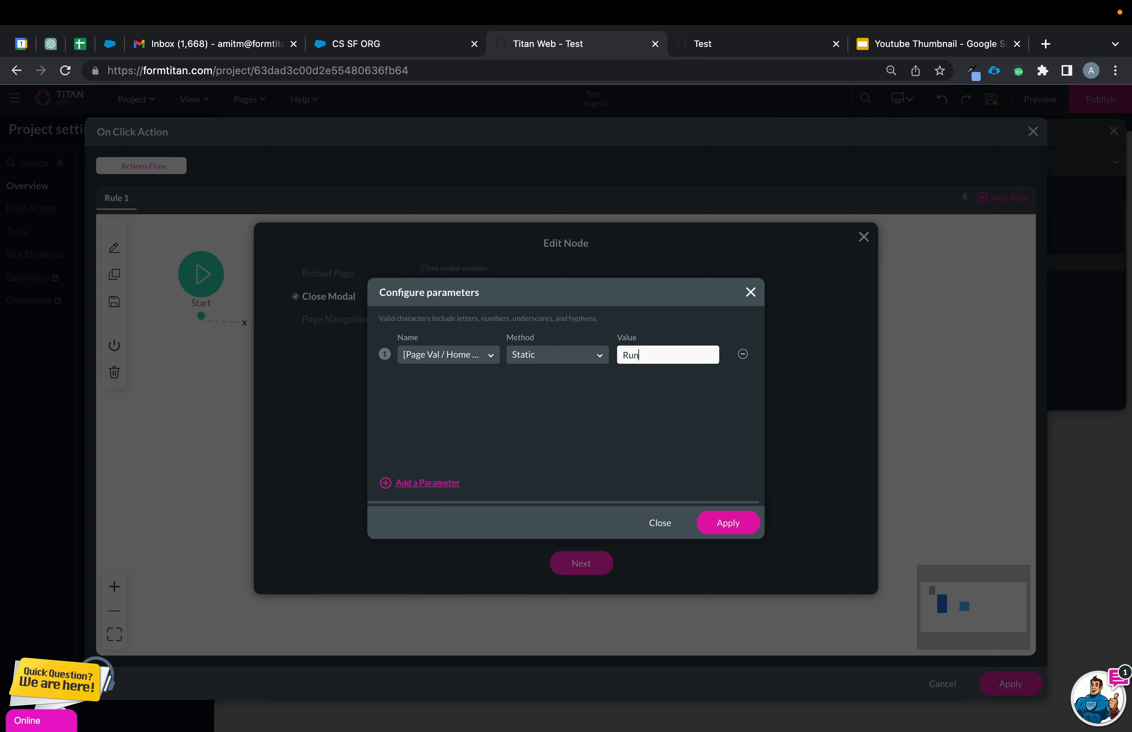
{"action": "type", "text": "un"}
{"action": "left_click", "coordinate": [744, 524]}
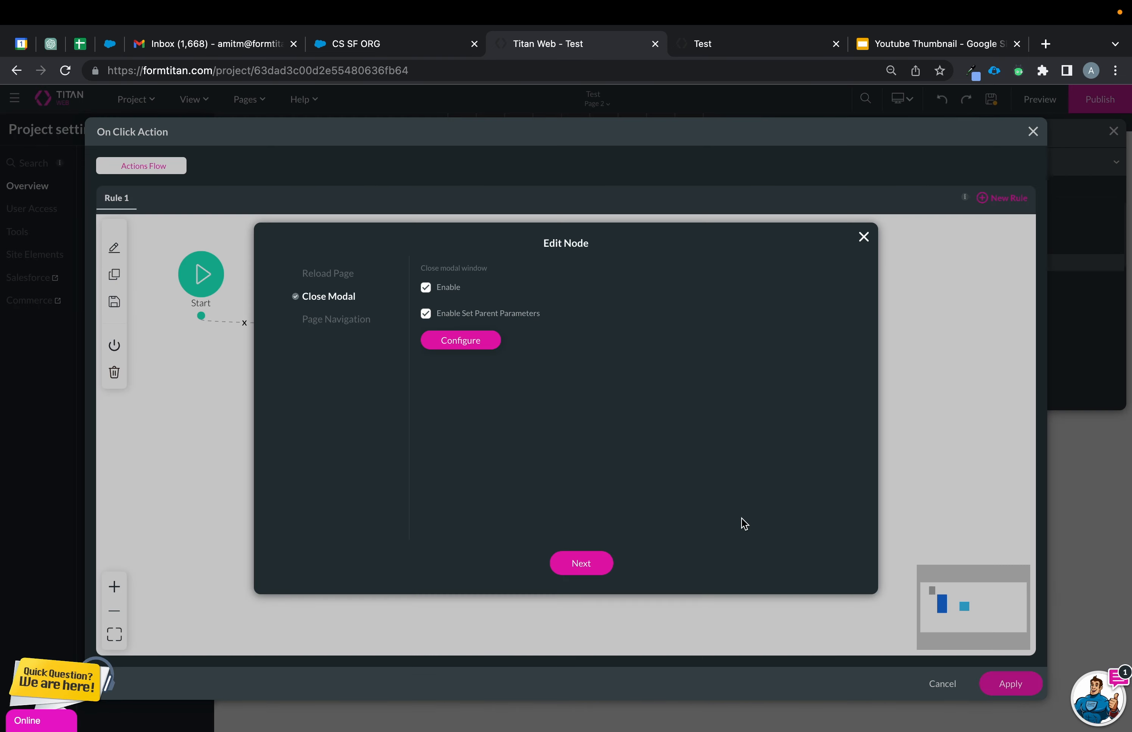
{"action": "left_click", "coordinate": [609, 565]}
{"action": "left_click", "coordinate": [601, 571]}
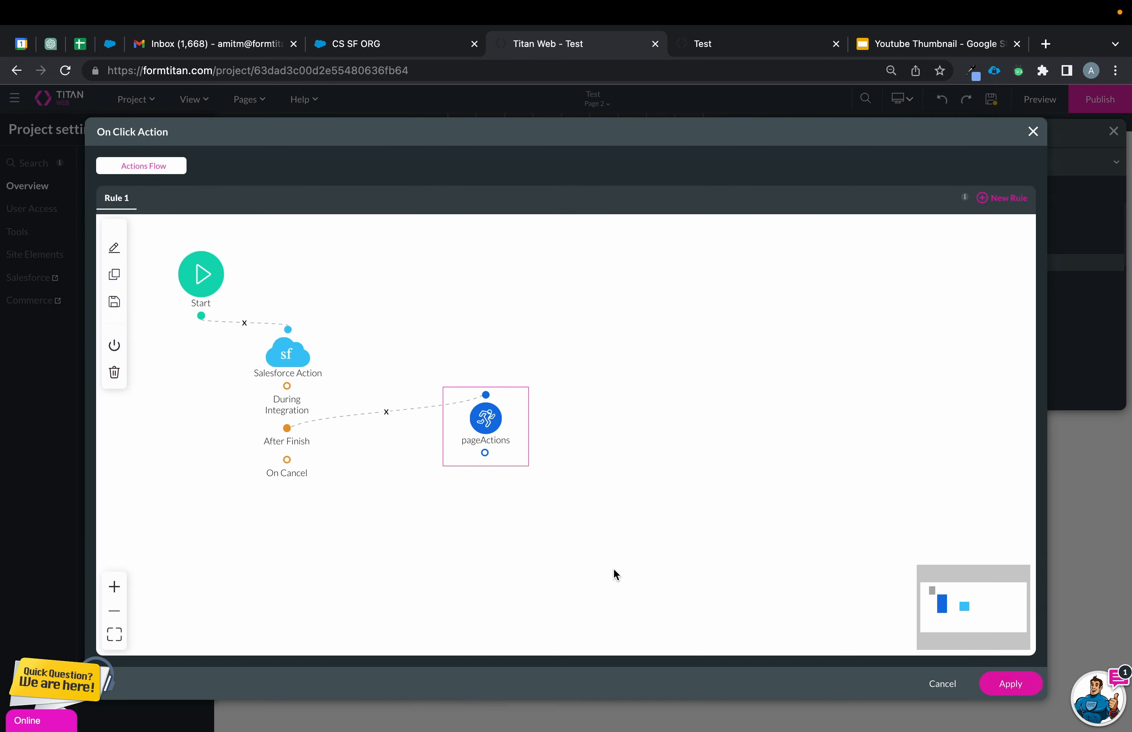
{"action": "left_click", "coordinate": [1027, 685]}
{"action": "left_click", "coordinate": [991, 101]}
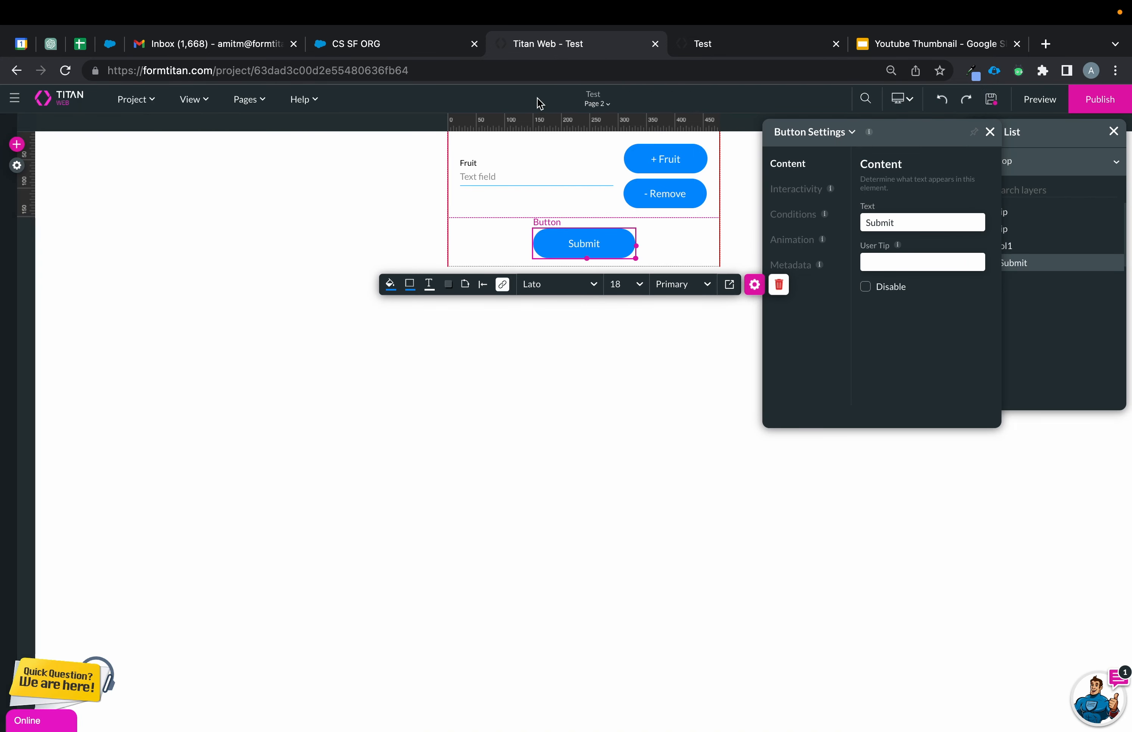
In the Home page's Conditions flow, set the condition to [PV / Home / p1cid] Equals Run
{"action": "left_click", "coordinate": [135, 101]}
{"action": "left_click", "coordinate": [248, 101]}
{"action": "left_click", "coordinate": [248, 101]}
{"action": "left_click", "coordinate": [324, 127]}
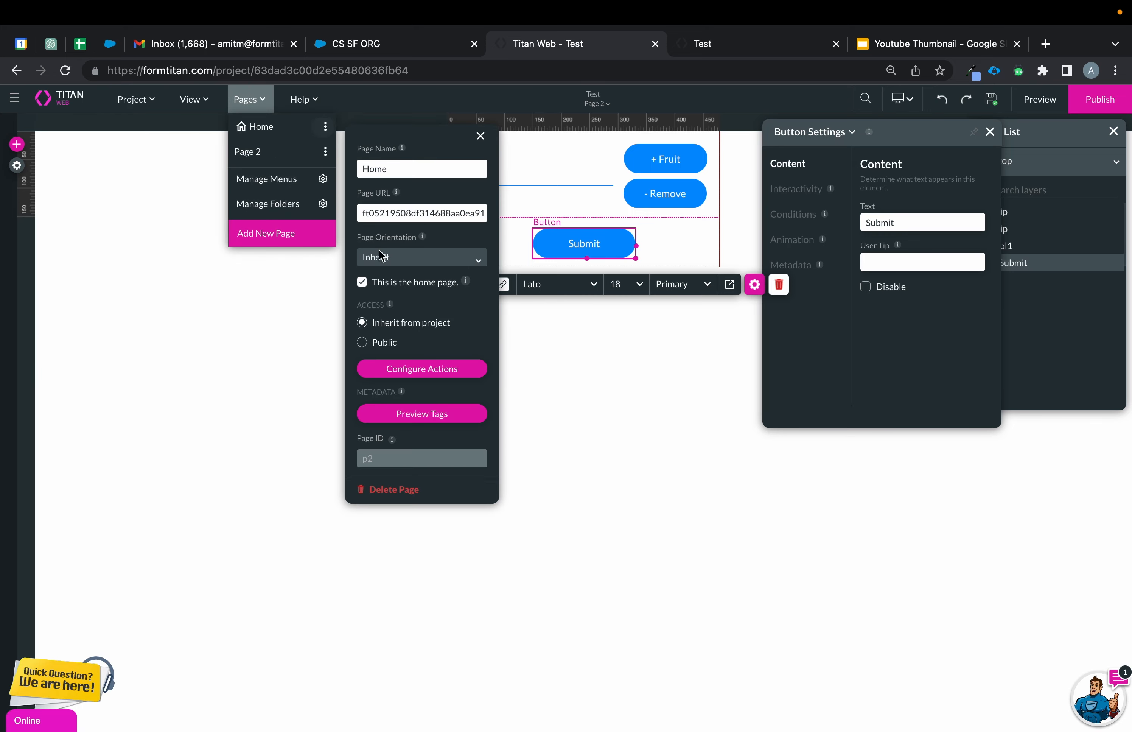
{"action": "left_click", "coordinate": [432, 368]}
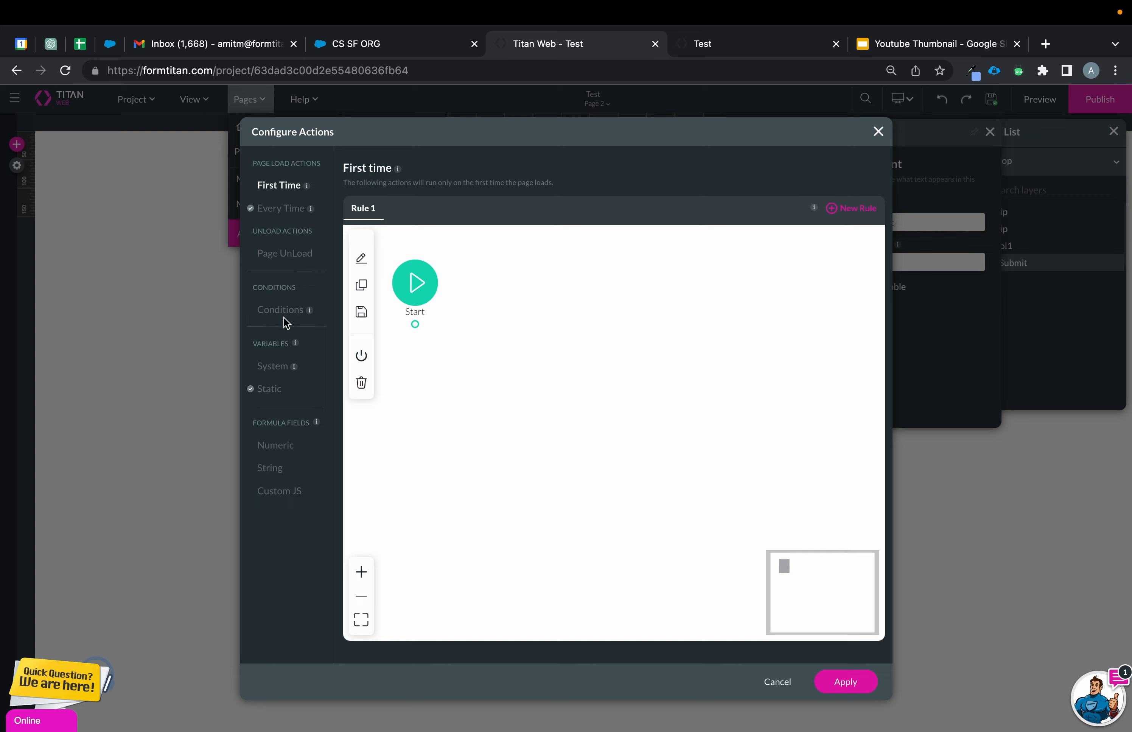
{"action": "left_click", "coordinate": [282, 312]}
{"action": "left_click", "coordinate": [494, 364]}
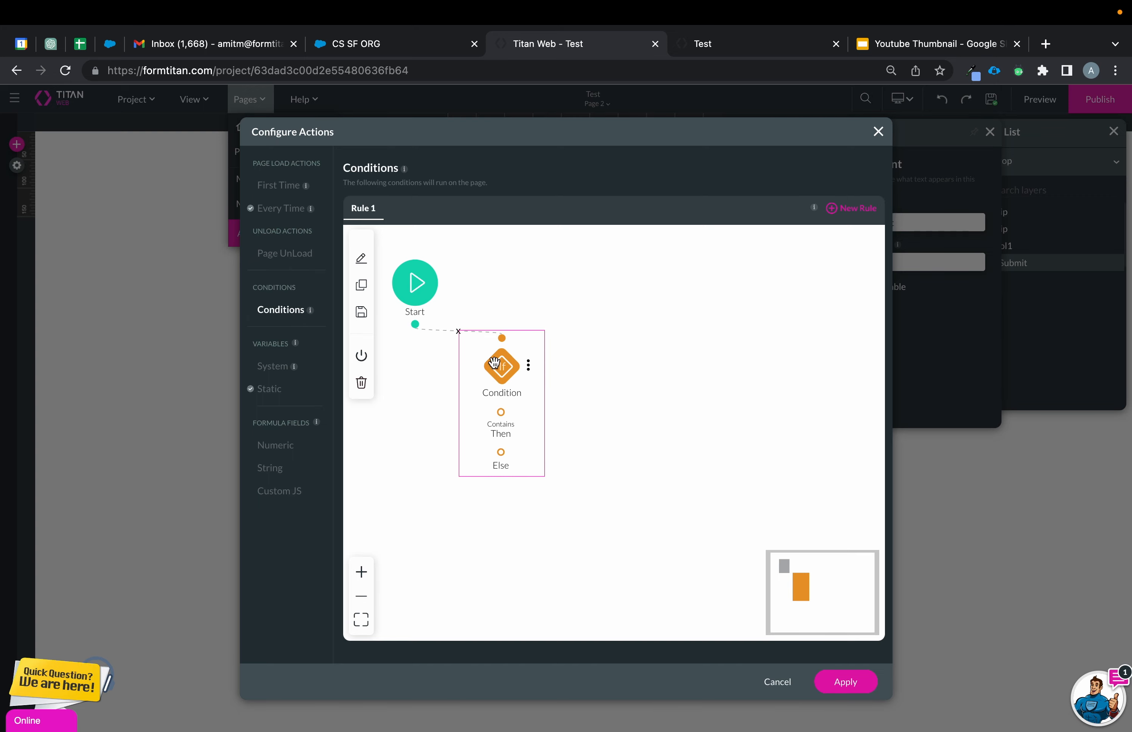
{"action": "double_click", "coordinate": [495, 364]}
{"action": "left_click", "coordinate": [464, 344]}
{"action": "left_click", "coordinate": [437, 476]}
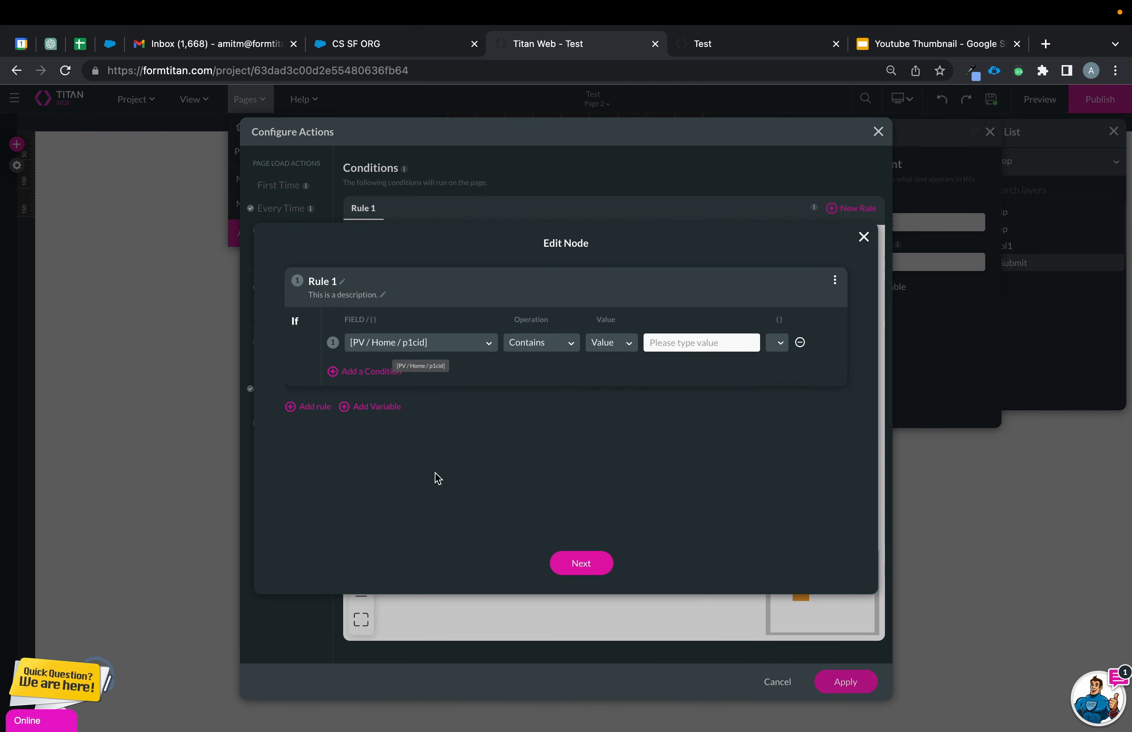
{"action": "left_click", "coordinate": [543, 347]}
{"action": "left_click", "coordinate": [532, 473]}
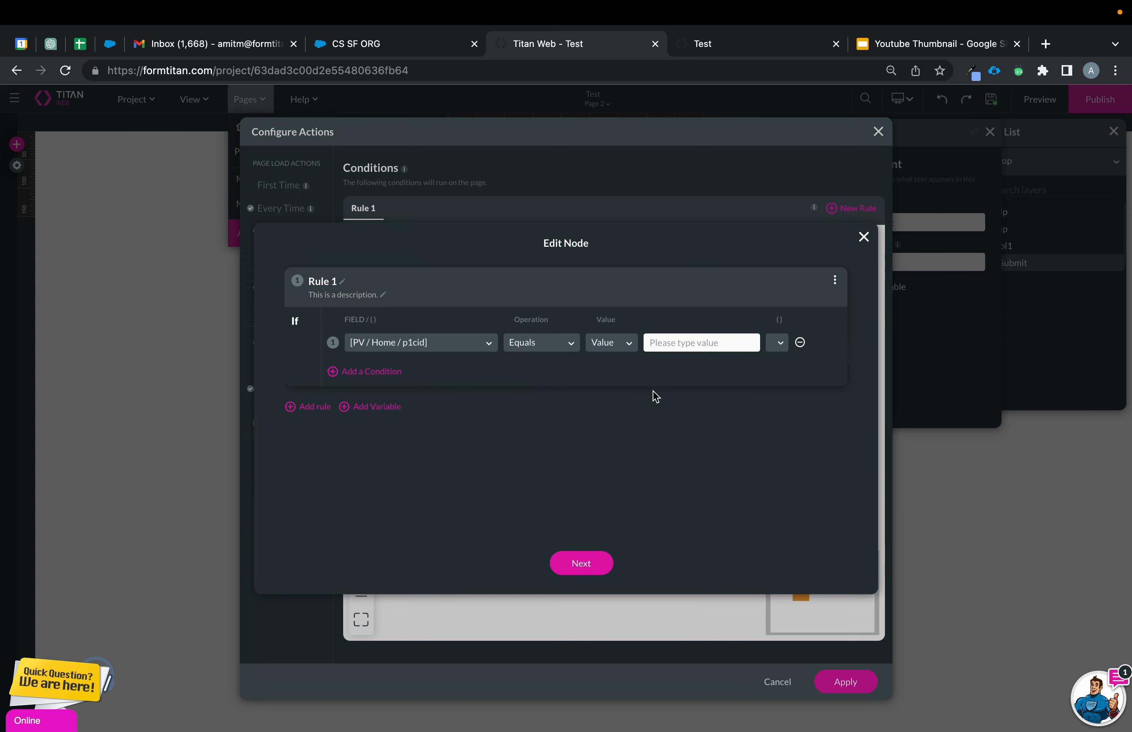
{"action": "left_click", "coordinate": [704, 339]}
{"action": "type", "text": "Run"}
{"action": "left_click", "coordinate": [597, 563]}
{"action": "left_click", "coordinate": [592, 565]}
{"action": "left_click", "coordinate": [514, 411]}
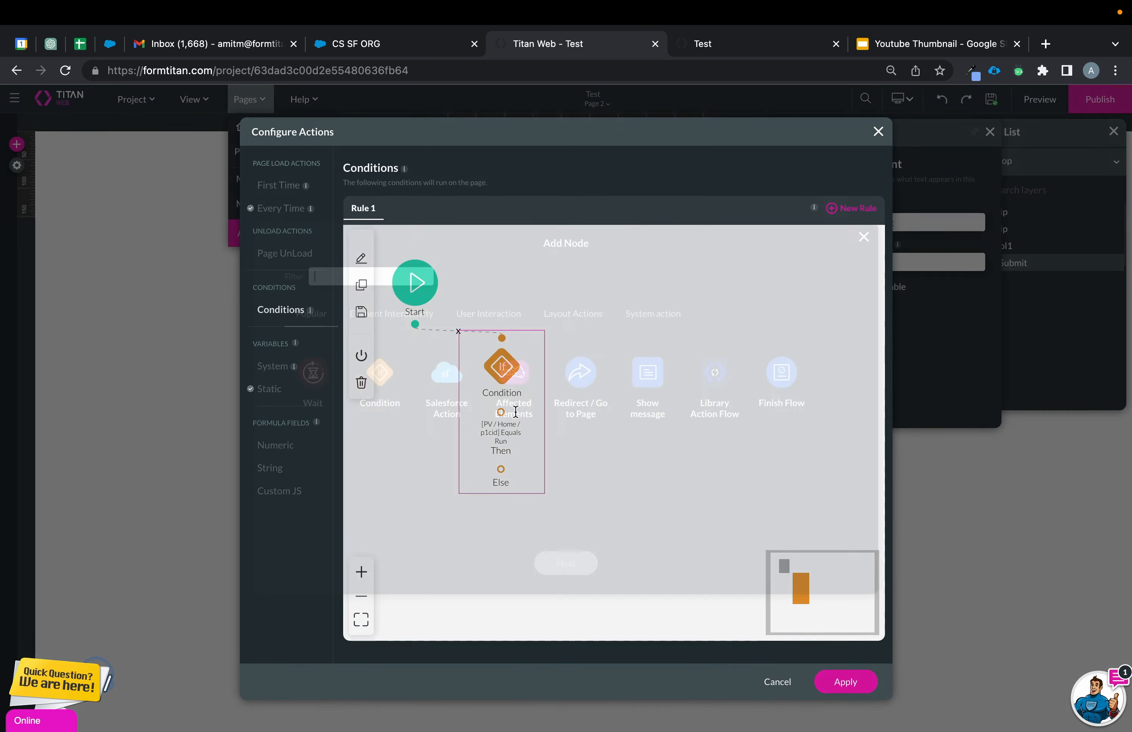
{"action": "left_click", "coordinate": [464, 400]}
{"action": "left_click", "coordinate": [589, 573]}
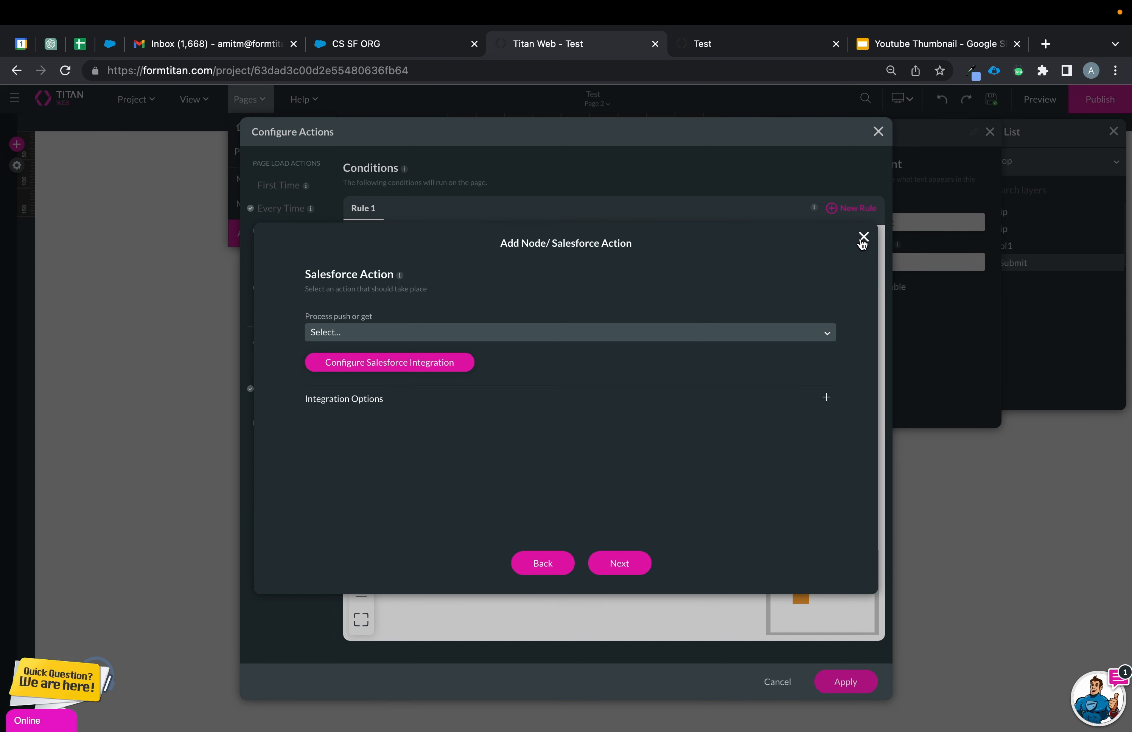
{"action": "left_click", "coordinate": [862, 238]}
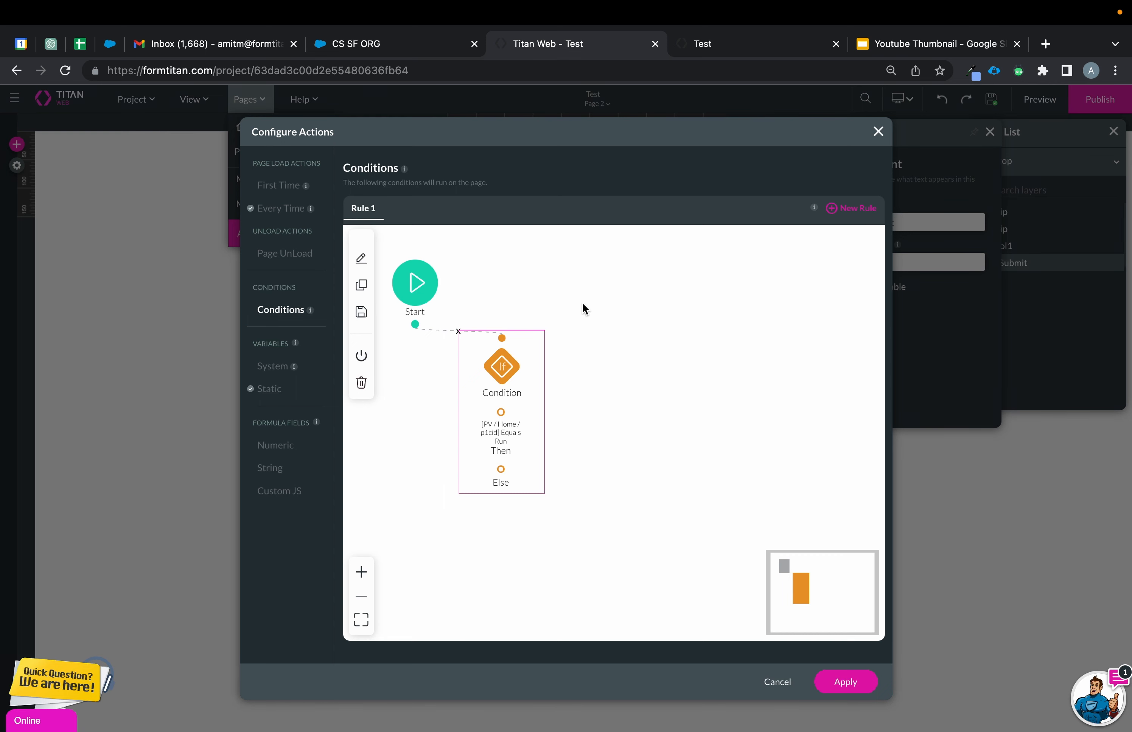
Delete the condition node from the Home page's Conditions flow and apply the configuration
{"action": "left_click", "coordinate": [361, 384]}
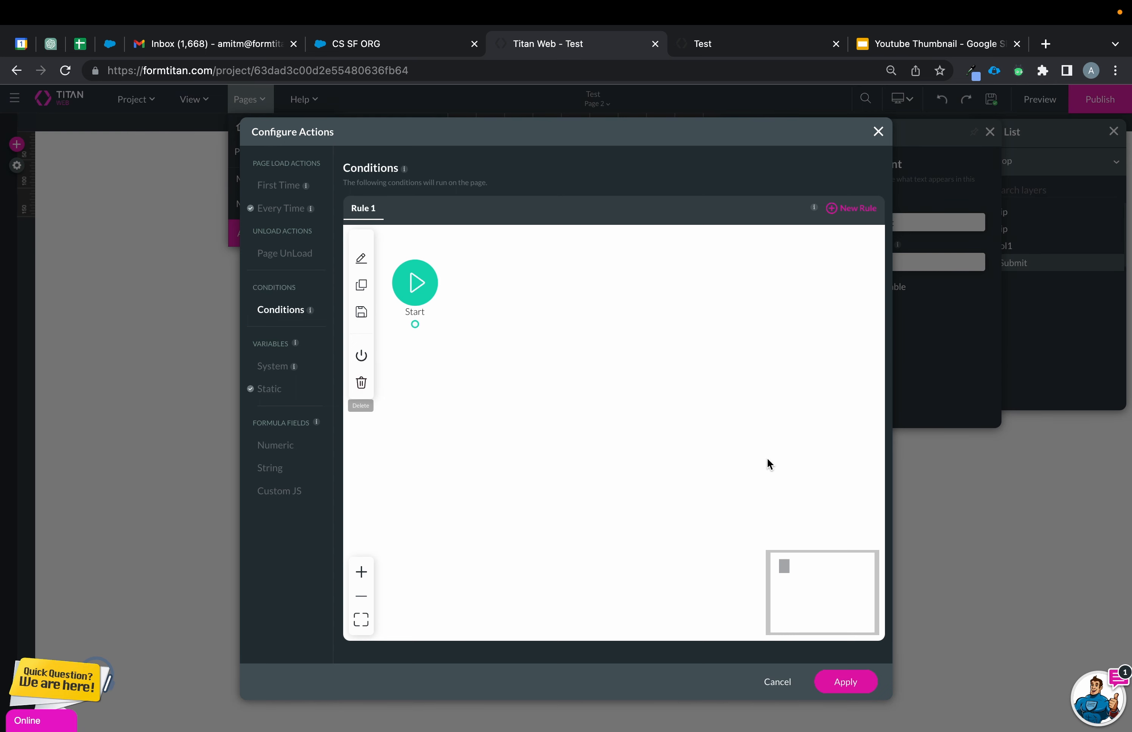
{"action": "left_click", "coordinate": [862, 672]}
{"action": "left_click", "coordinate": [651, 369]}
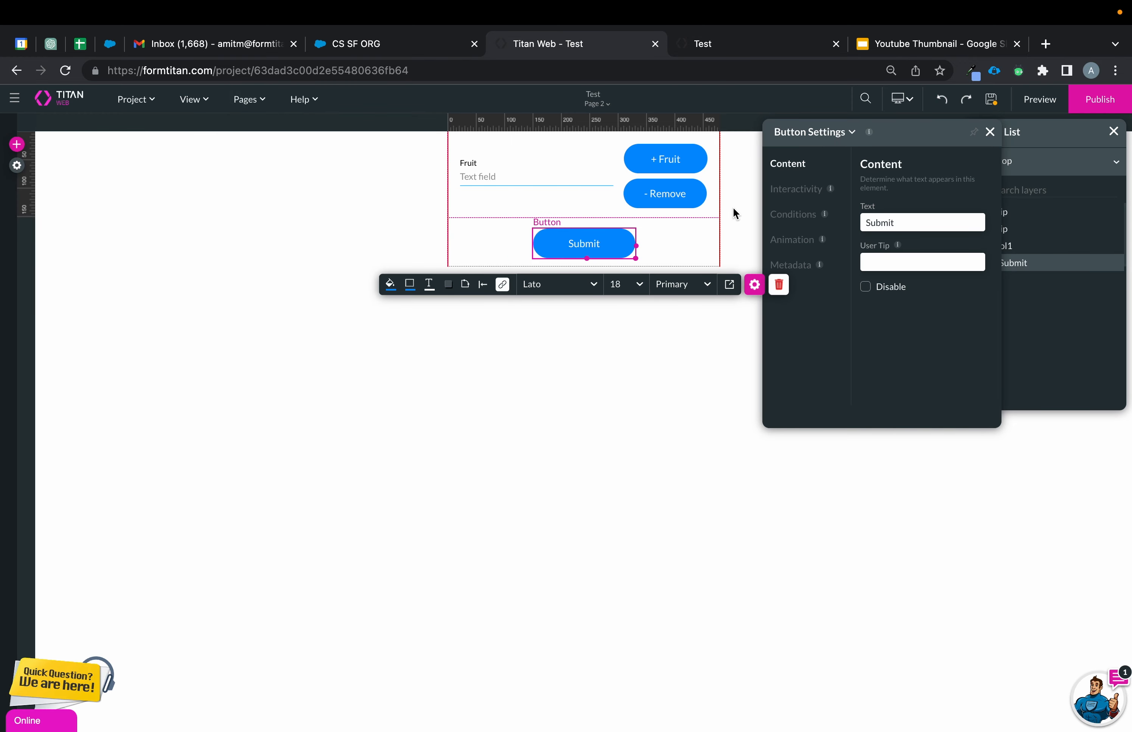
Disable Set Parent Parameters in the Close Modal settings of the Page 2 Submit button's pageActions node, apply the flow and save the project
{"action": "left_click", "coordinate": [503, 284]}
{"action": "double_click", "coordinate": [489, 423]}
{"action": "left_click", "coordinate": [333, 304]}
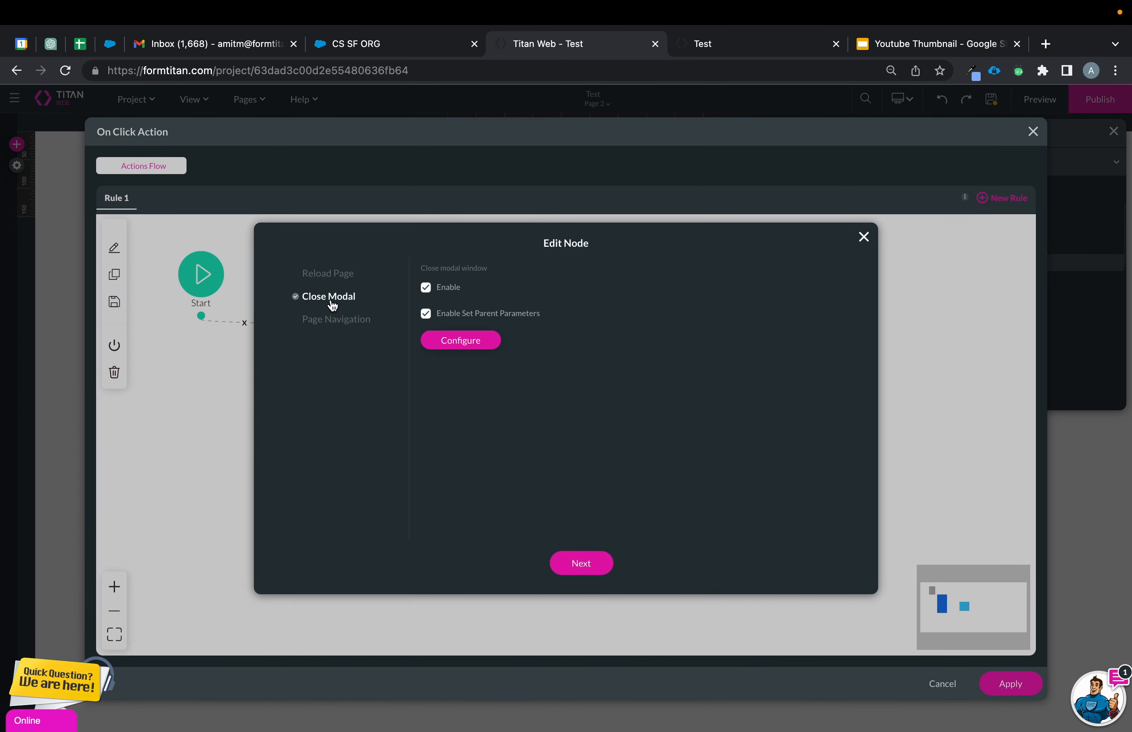
{"action": "left_click", "coordinate": [425, 313]}
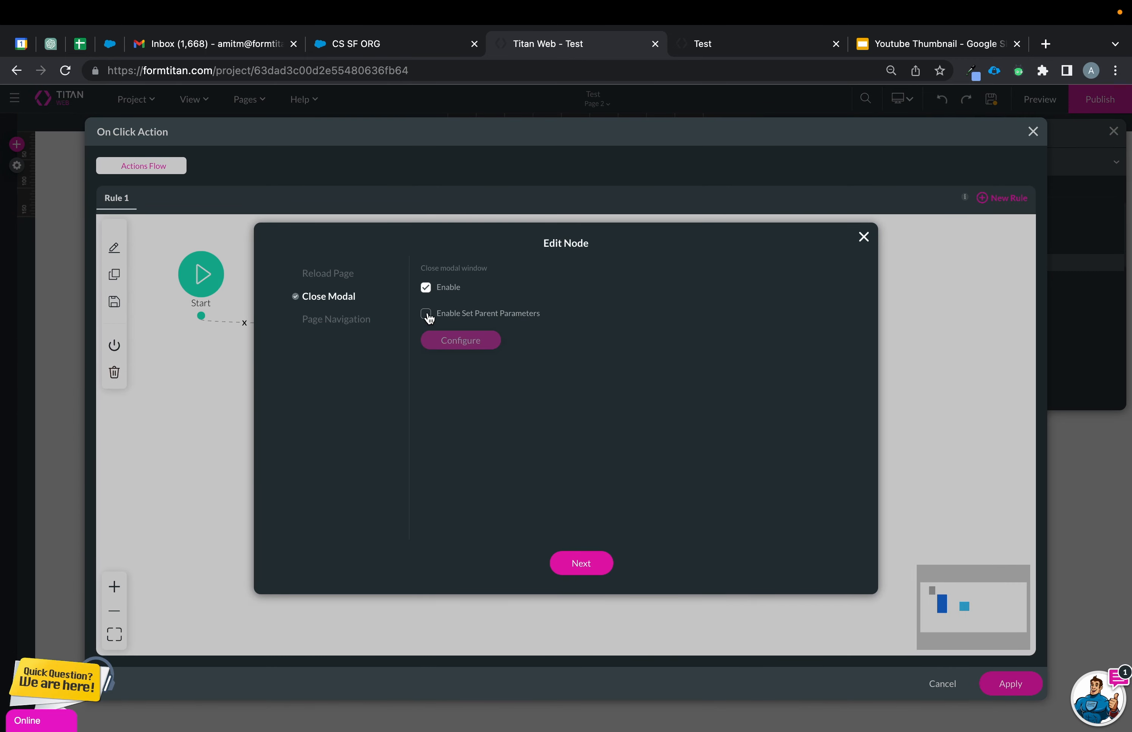
{"action": "left_click", "coordinate": [598, 569]}
{"action": "left_click", "coordinate": [601, 566]}
{"action": "left_click", "coordinate": [1022, 684]}
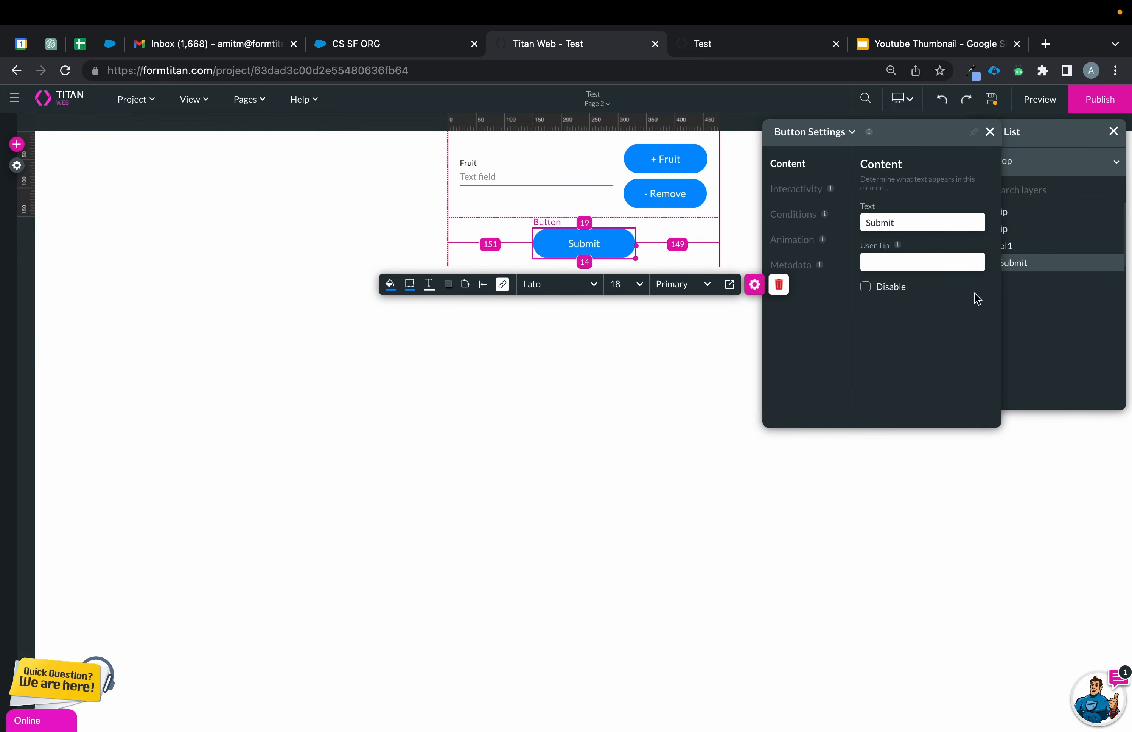
{"action": "left_click", "coordinate": [994, 107]}
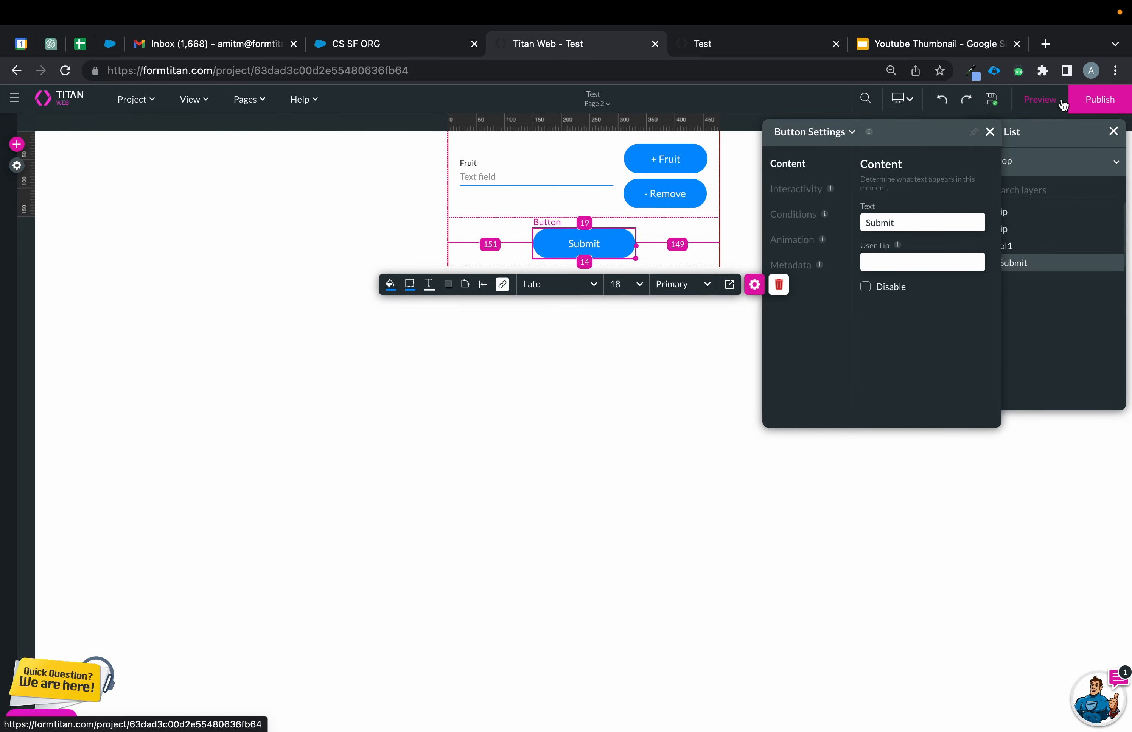
Publish the project, launch the published site and close the older Test page
{"action": "left_click", "coordinate": [1097, 105]}
{"action": "left_click", "coordinate": [583, 374]}
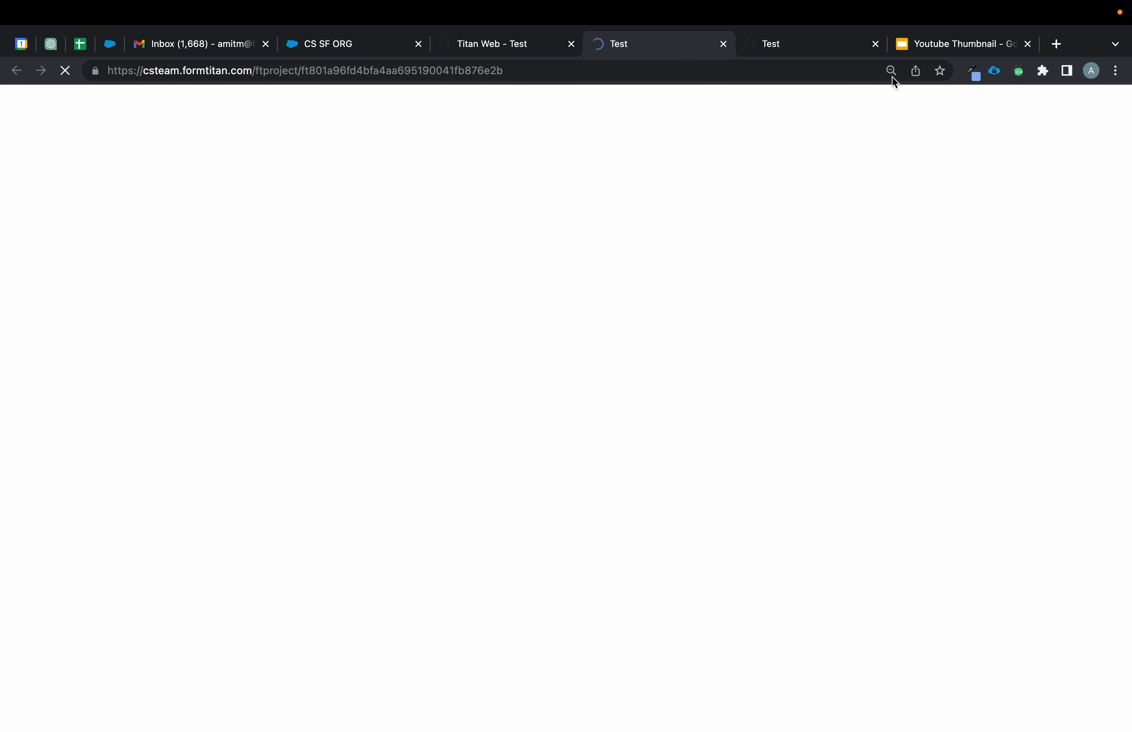
{"action": "left_click", "coordinate": [875, 44]}
Fill in the published form with first name Test, last name Fruit 2 and fruits "Mango,", and submit it
{"action": "type", "text": "Test"}
{"action": "left_click", "coordinate": [527, 205]}
{"action": "type", "text": "Fruit 2"}
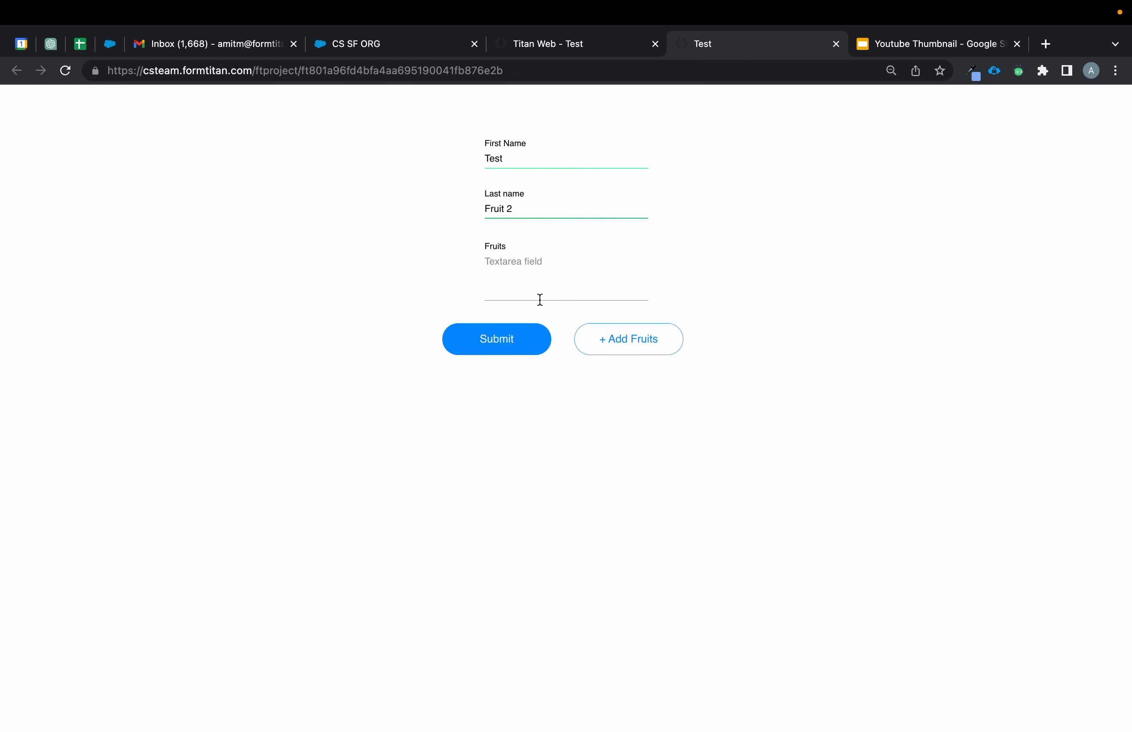
{"action": "left_click", "coordinate": [540, 299]}
{"action": "type", "text": "Mango,"}
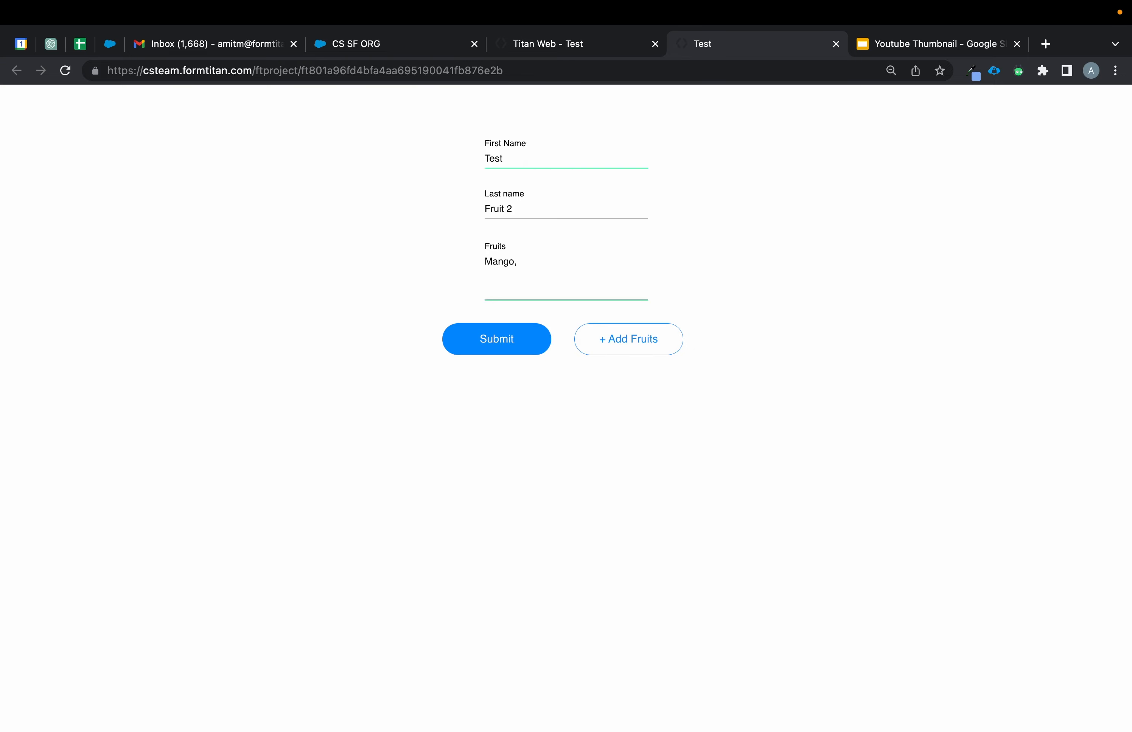
{"action": "left_click", "coordinate": [537, 346]}
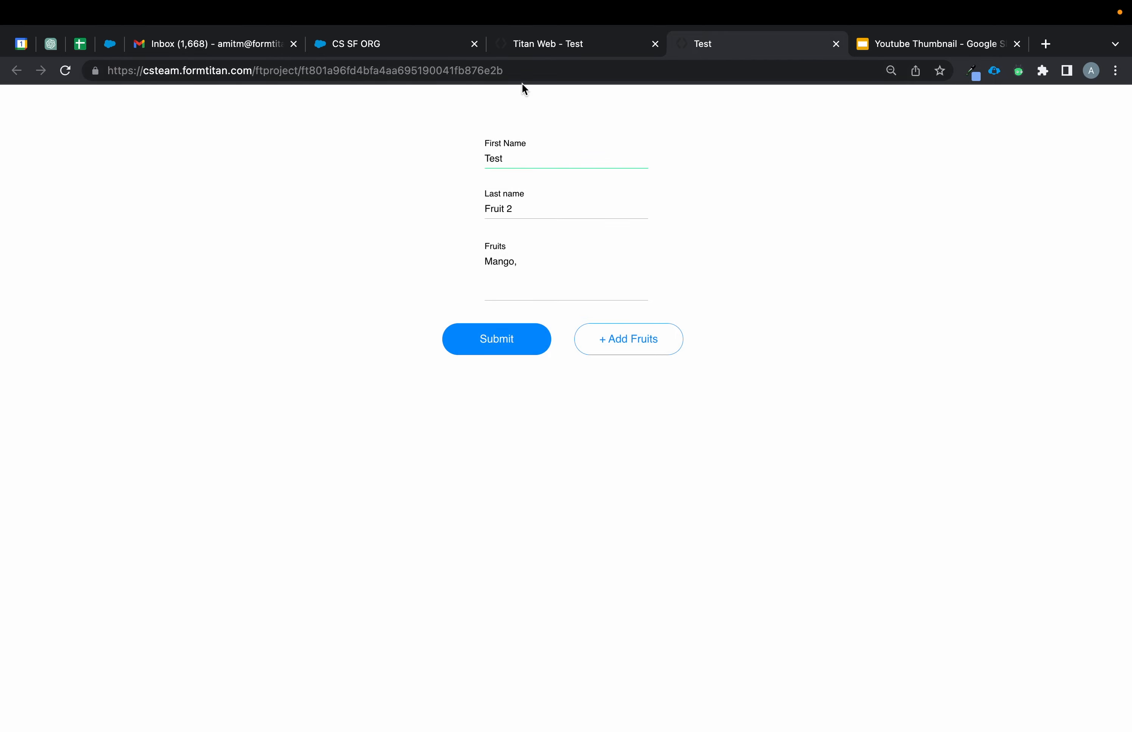
Refresh the Salesforce contact list, open the Test Fruit 2 contact and check its Description field
{"action": "left_click", "coordinate": [405, 52]}
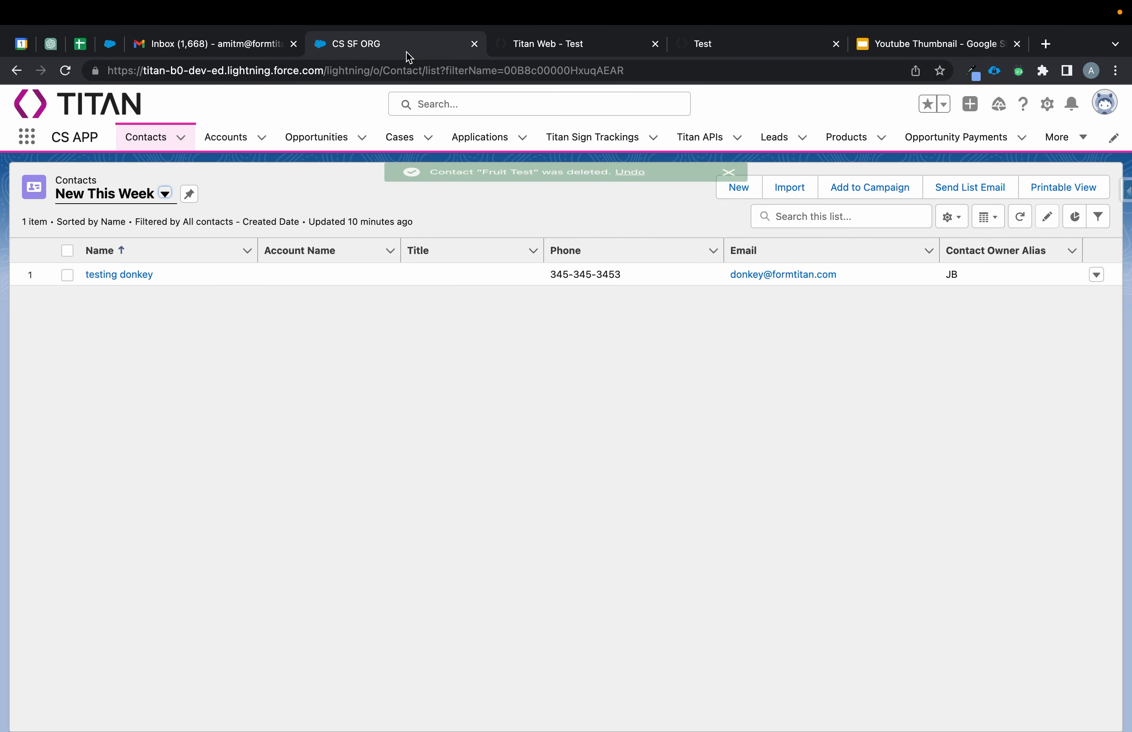
{"action": "left_click", "coordinate": [461, 108]}
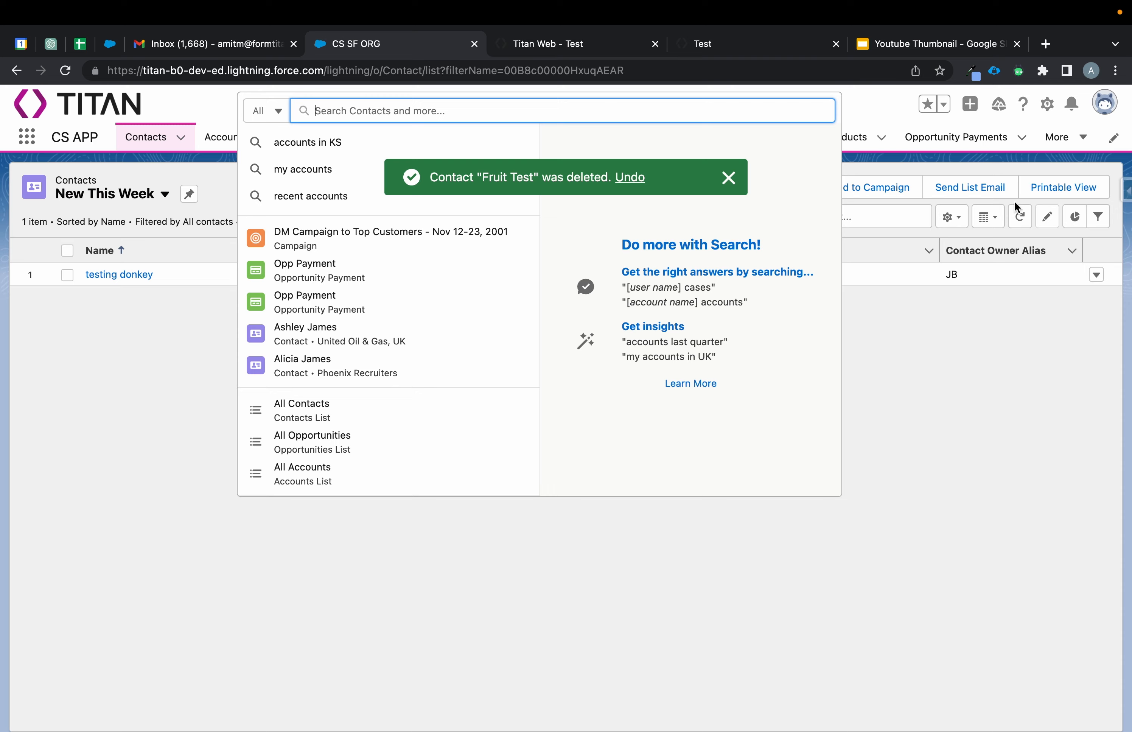
{"action": "left_click", "coordinate": [1020, 217]}
{"action": "left_click", "coordinate": [119, 299]}
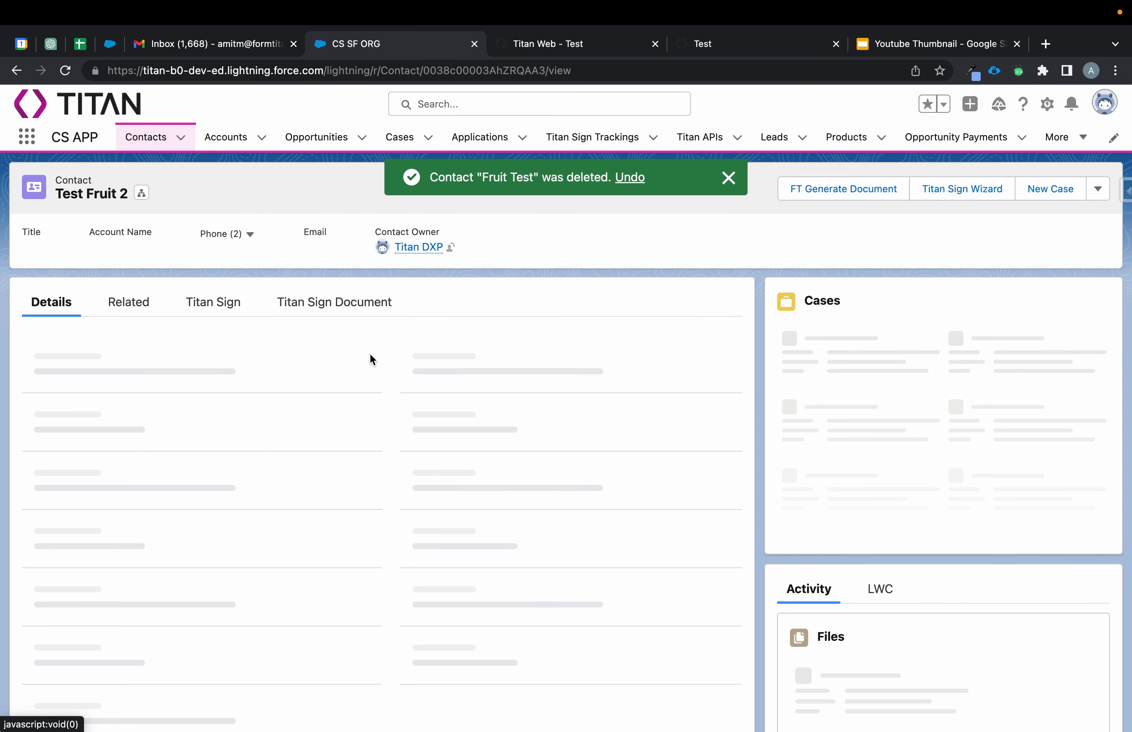
{"action": "scroll", "coordinate": [372, 360], "scroll_direction": "down", "scroll_amount": 10}
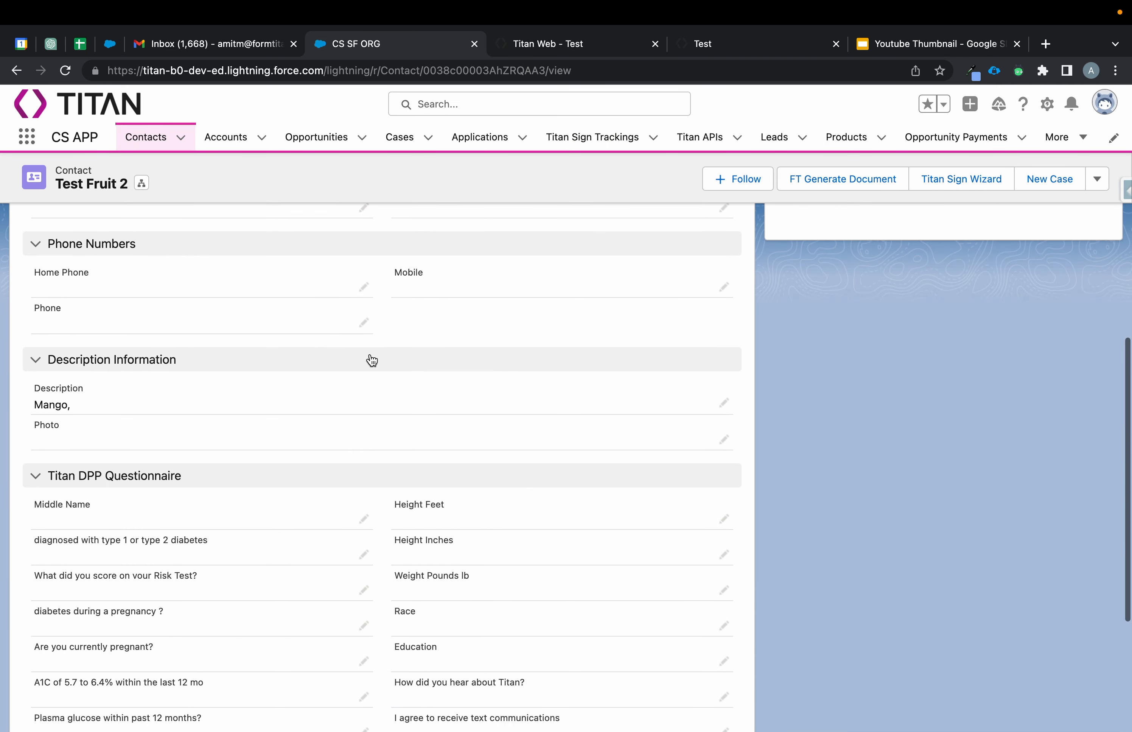
Return to the published form, enter Kiwi and Apple as two fruit entries in the Add Fruits modal and submit them
{"action": "left_click", "coordinate": [553, 54]}
{"action": "left_click", "coordinate": [695, 45]}
{"action": "left_click", "coordinate": [640, 328]}
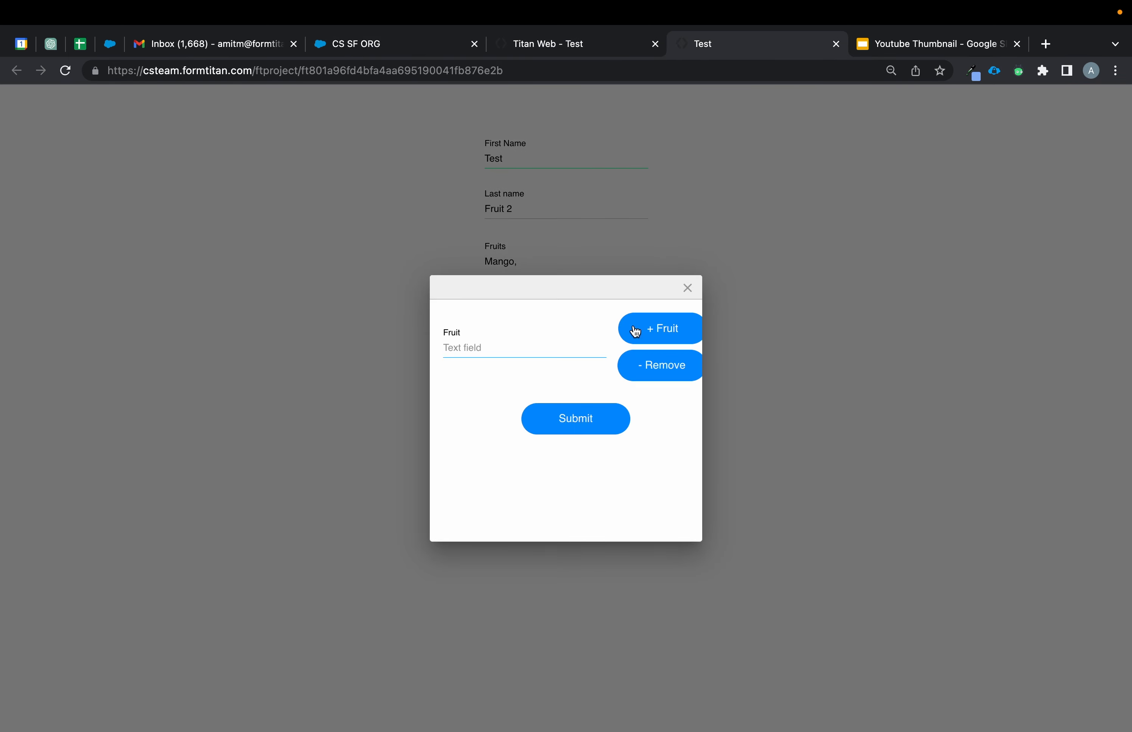
{"action": "type", "text": "Kiwi"}
{"action": "left_click", "coordinate": [671, 329]}
{"action": "left_click", "coordinate": [465, 440]}
{"action": "type", "text": "Apple"}
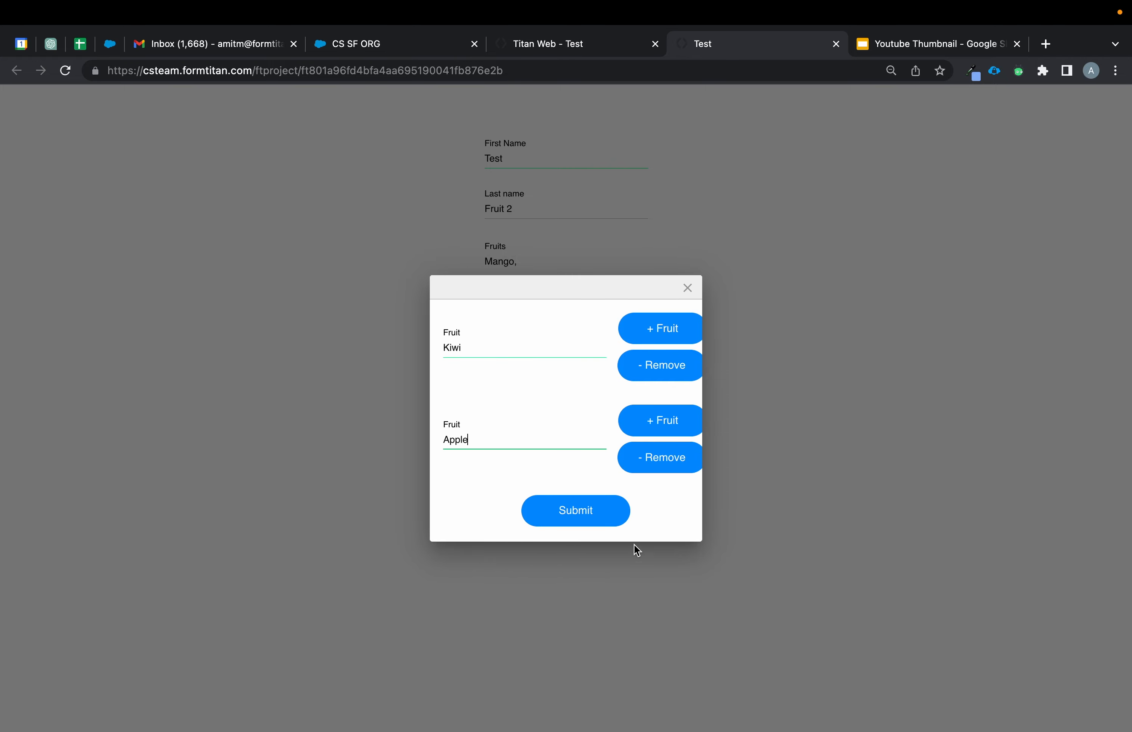
{"action": "left_click", "coordinate": [612, 514]}
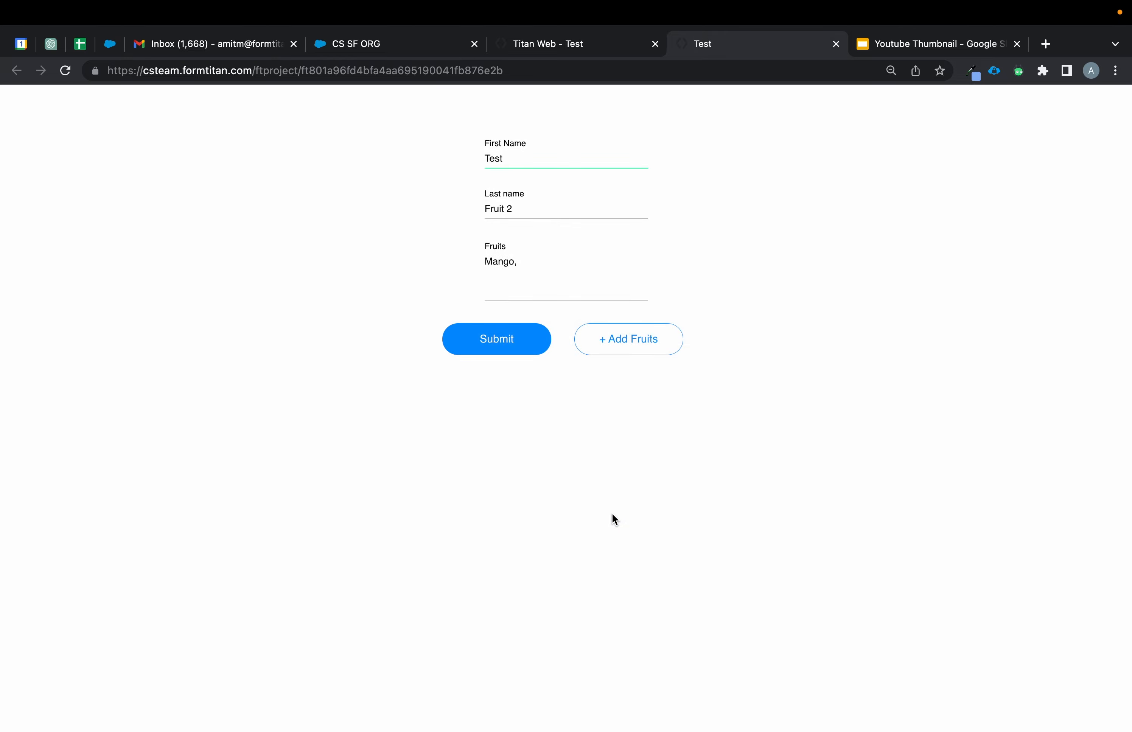
Reload the Test Fruit 2 contact in Salesforce and check its Description field for the added fruits
{"action": "left_click", "coordinate": [399, 51]}
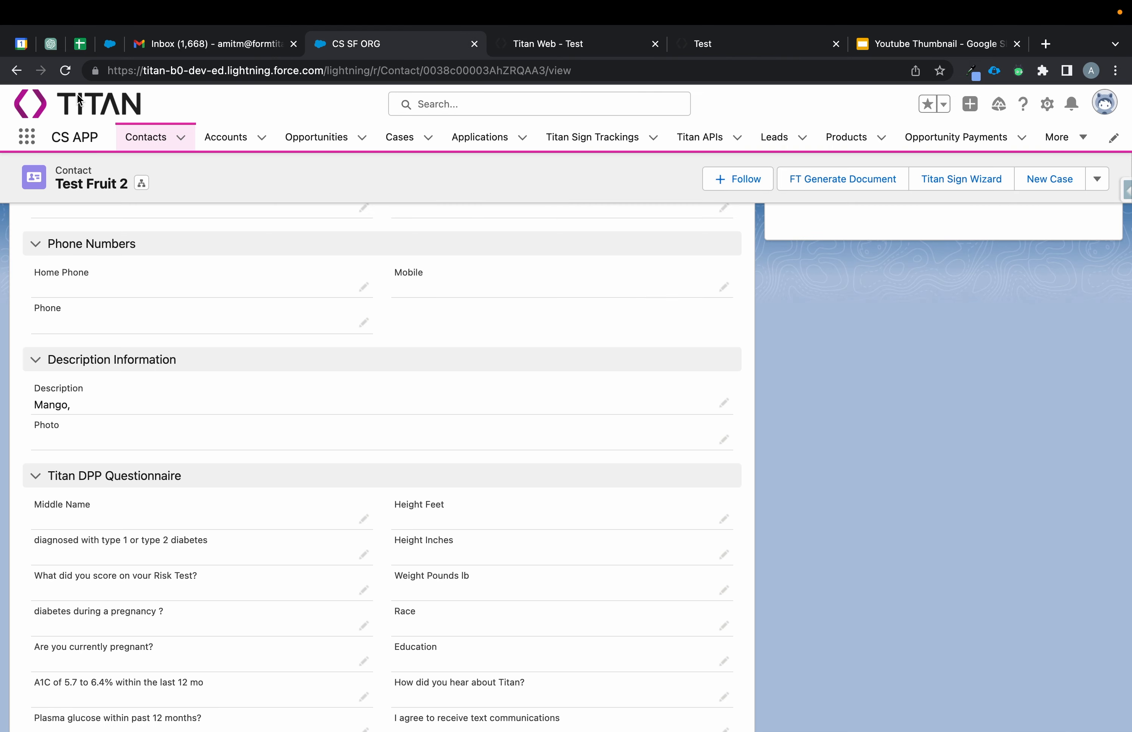
{"action": "left_click", "coordinate": [65, 70]}
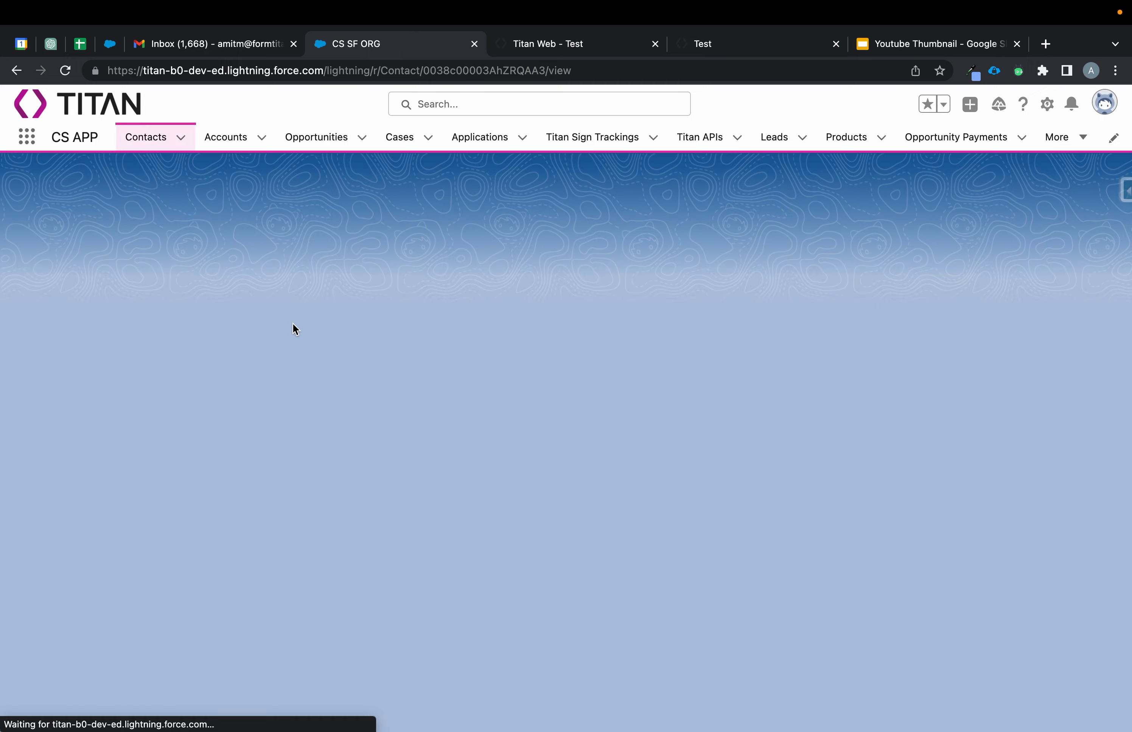
{"action": "scroll", "coordinate": [303, 470], "scroll_direction": "down", "scroll_amount": 10}
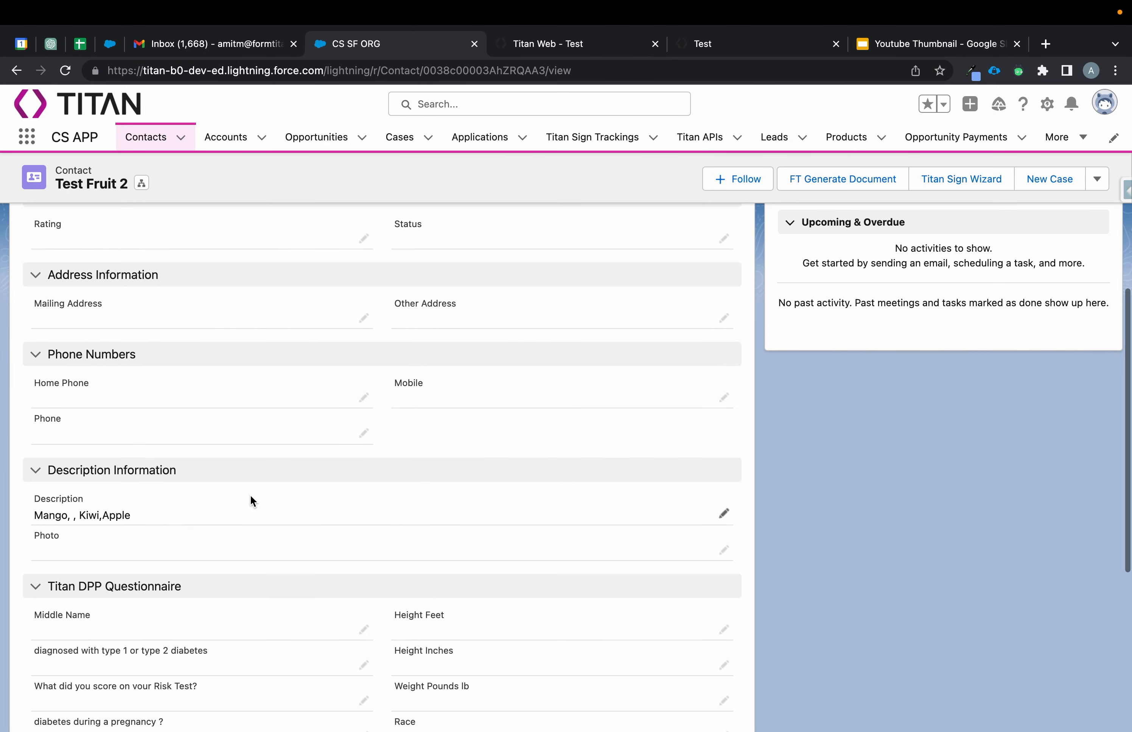
{"action": "left_click_drag", "start_coordinate": [76, 515], "coordinate": [143, 518]}
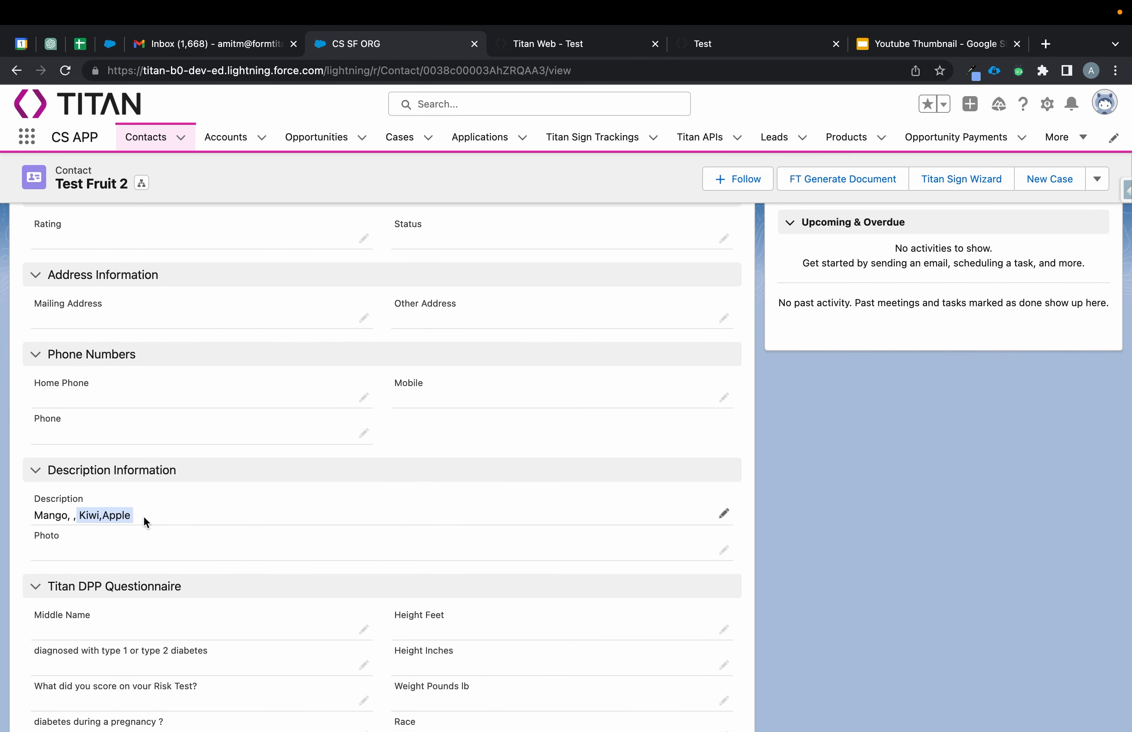
{"action": "left_click", "coordinate": [143, 515]}
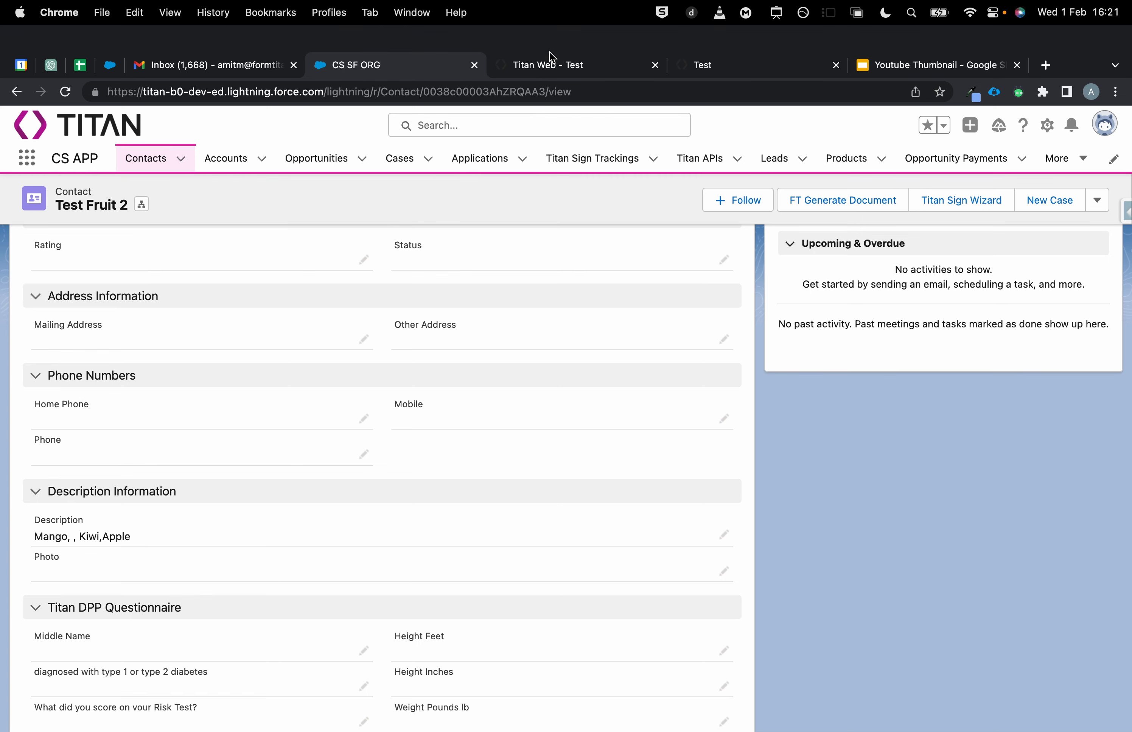
Compare the published form's Fruits field with the Salesforce contact's Description, and close the Publish Project dialog in the Titan editor
{"action": "left_click", "coordinate": [546, 57]}
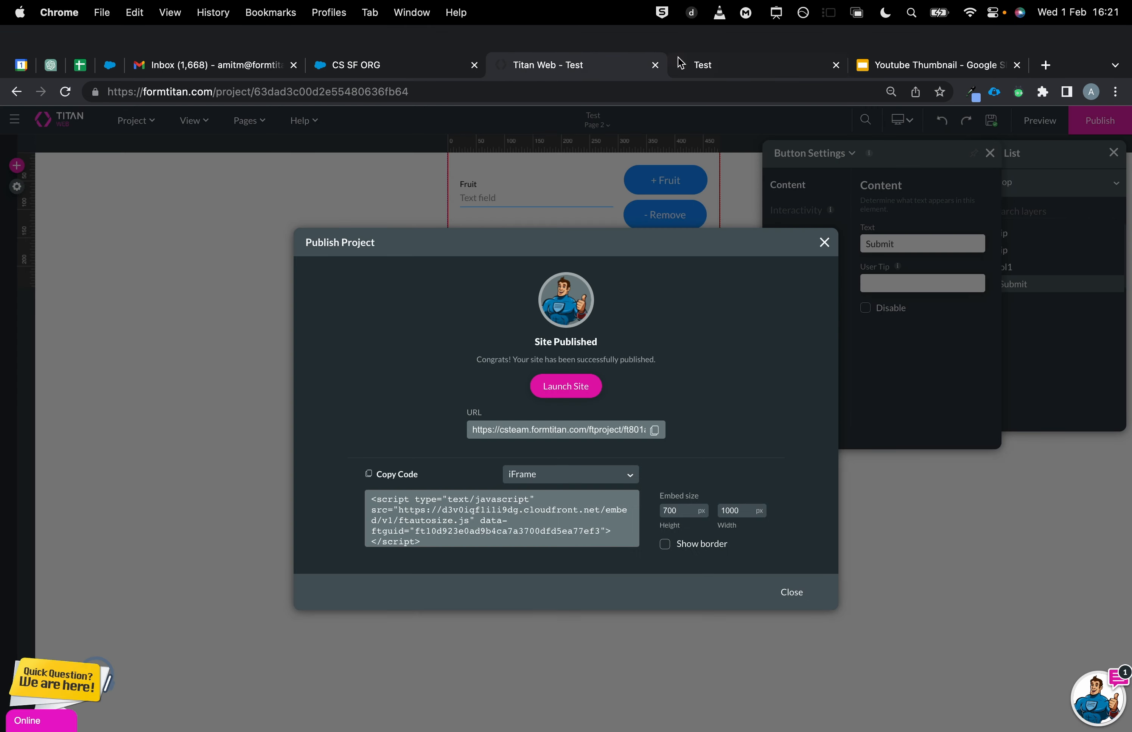
{"action": "left_click", "coordinate": [747, 71]}
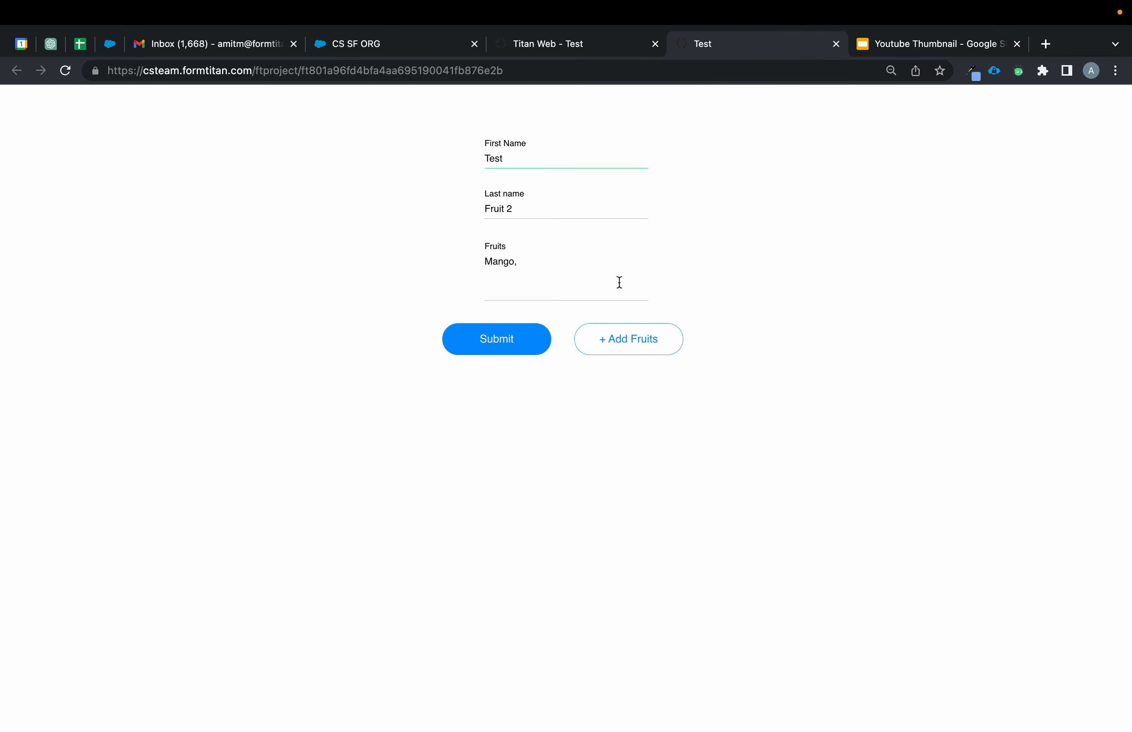
{"action": "left_click", "coordinate": [604, 45]}
{"action": "left_click", "coordinate": [822, 231]}
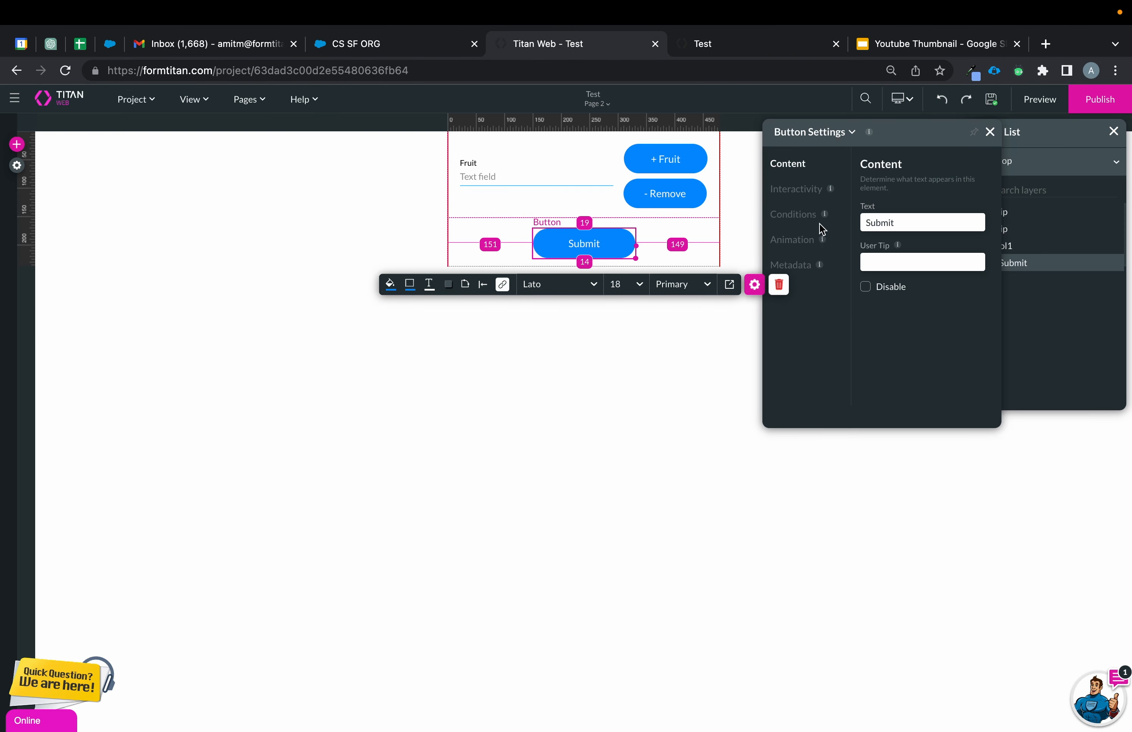
{"action": "left_click", "coordinate": [434, 48]}
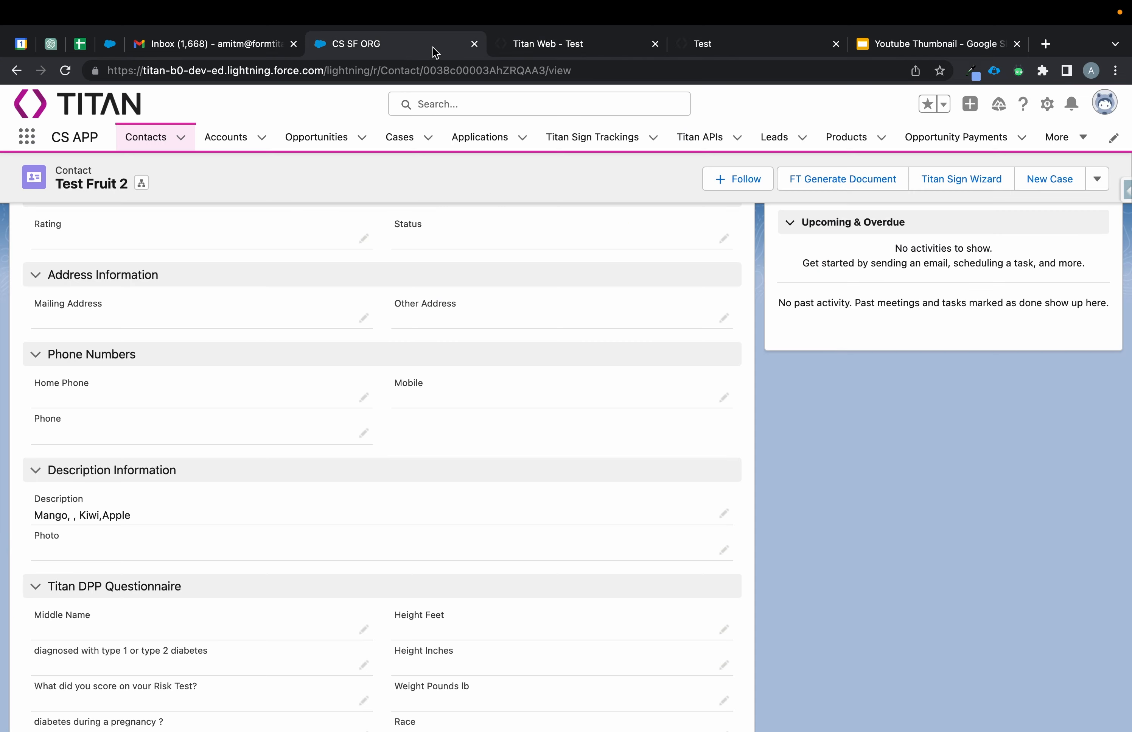
{"action": "left_click", "coordinate": [566, 48]}
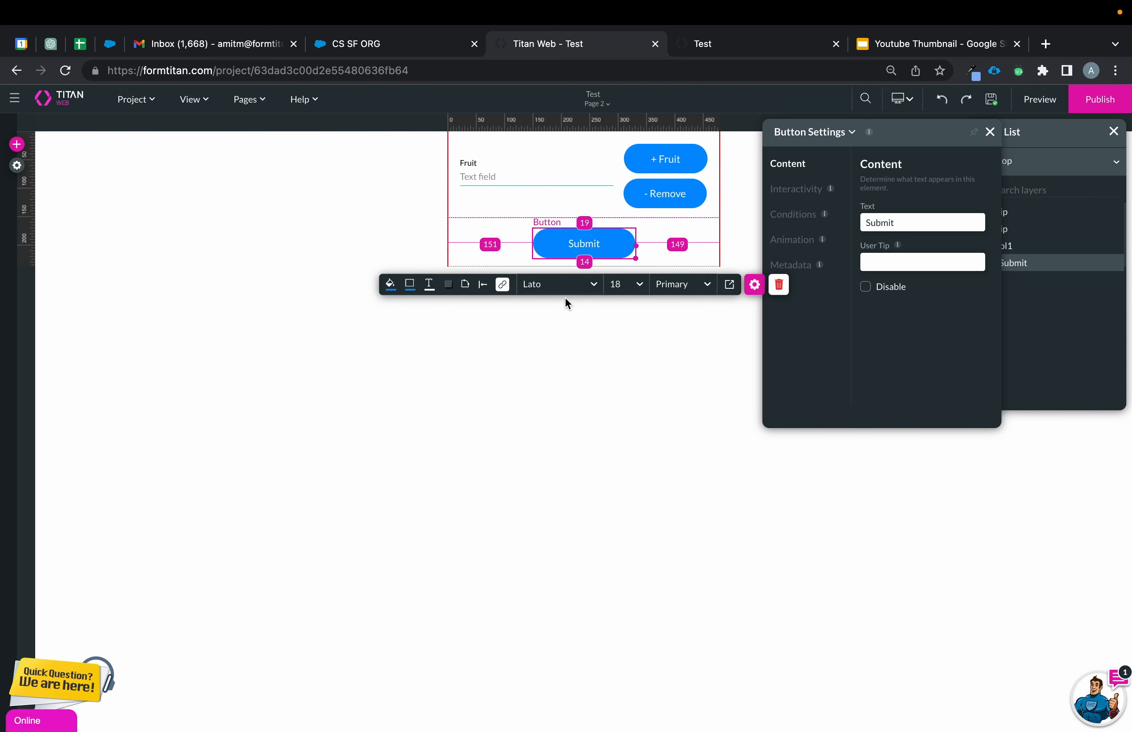
{"action": "left_click", "coordinate": [503, 285]}
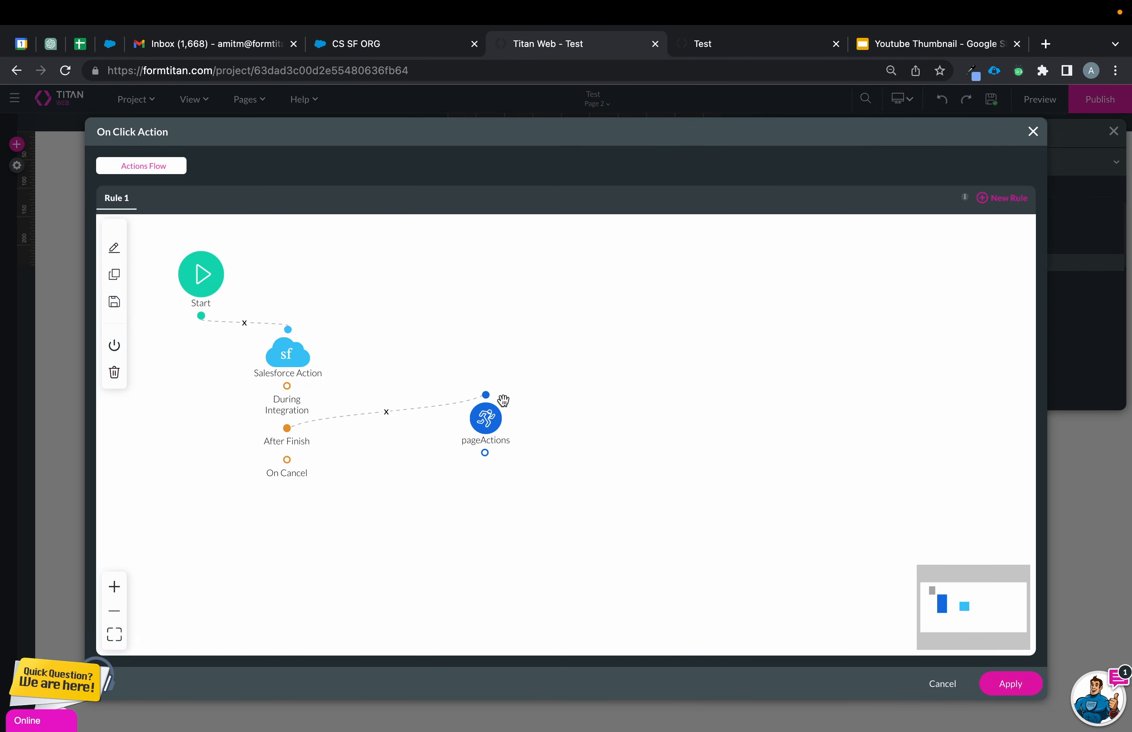
{"action": "double_click", "coordinate": [486, 418]}
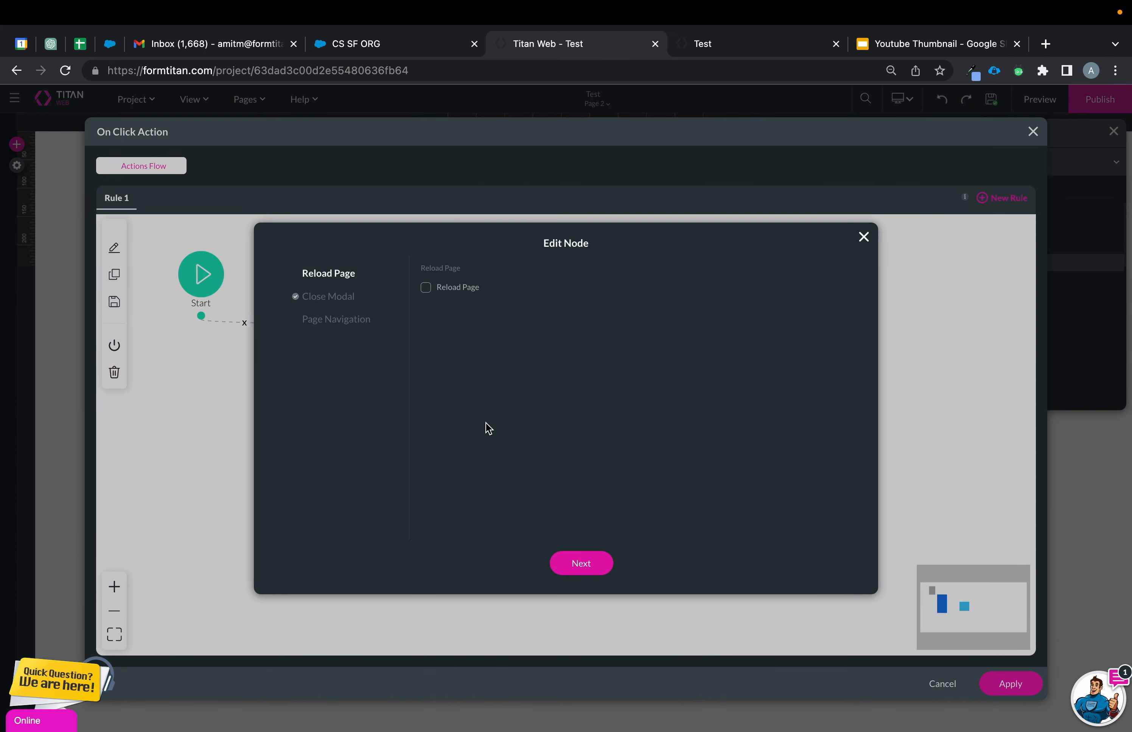
{"action": "left_click", "coordinate": [864, 236]}
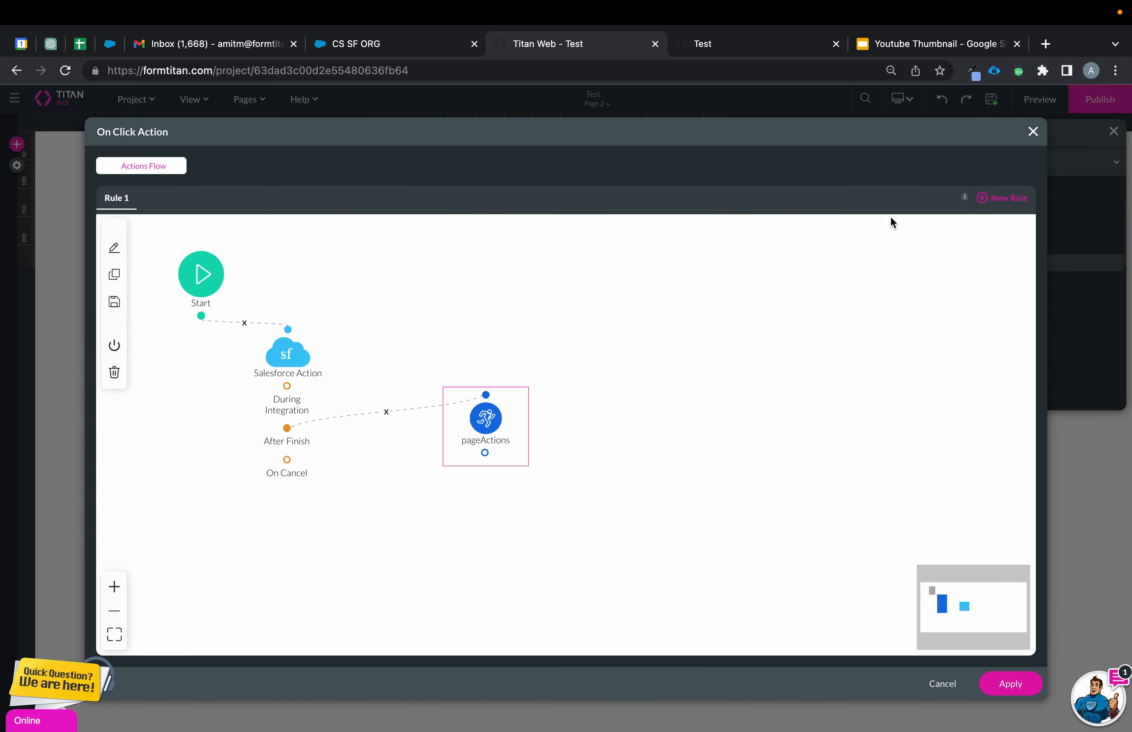
{"action": "left_click", "coordinate": [1033, 132]}
Add a static variable named p1refresh in the Home page's action configuration and apply it
{"action": "left_click", "coordinate": [142, 98]}
{"action": "left_click", "coordinate": [263, 102]}
{"action": "left_click", "coordinate": [259, 105]}
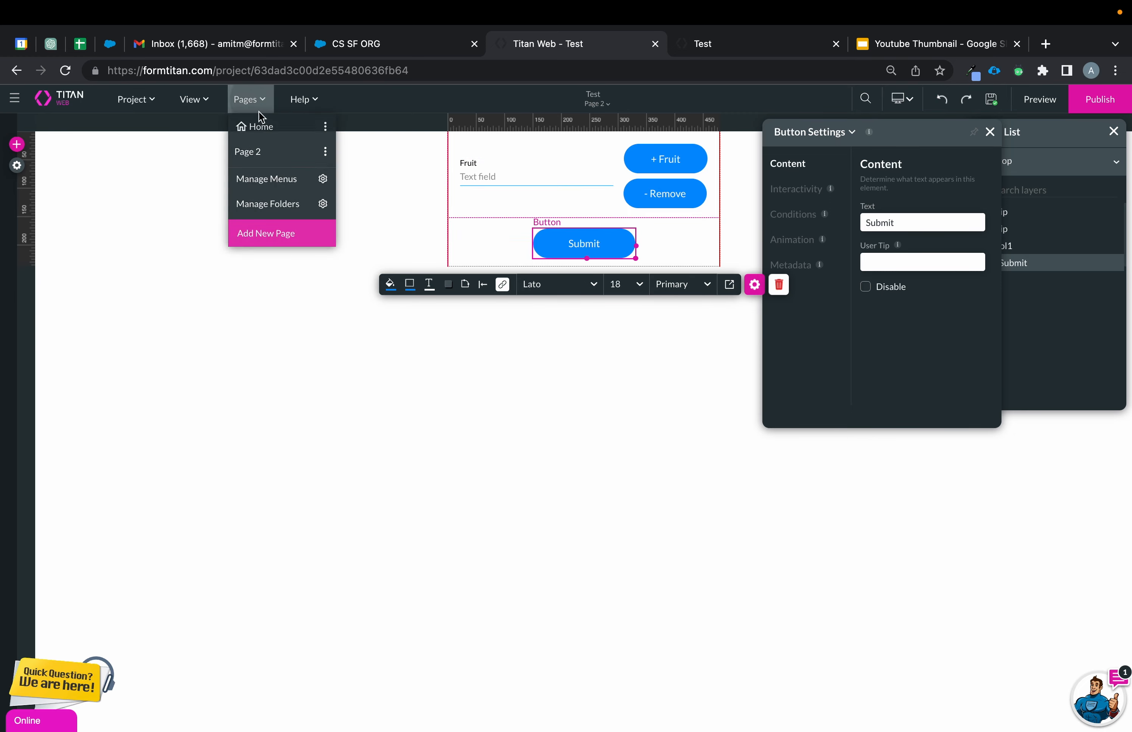
{"action": "left_click", "coordinate": [259, 126]}
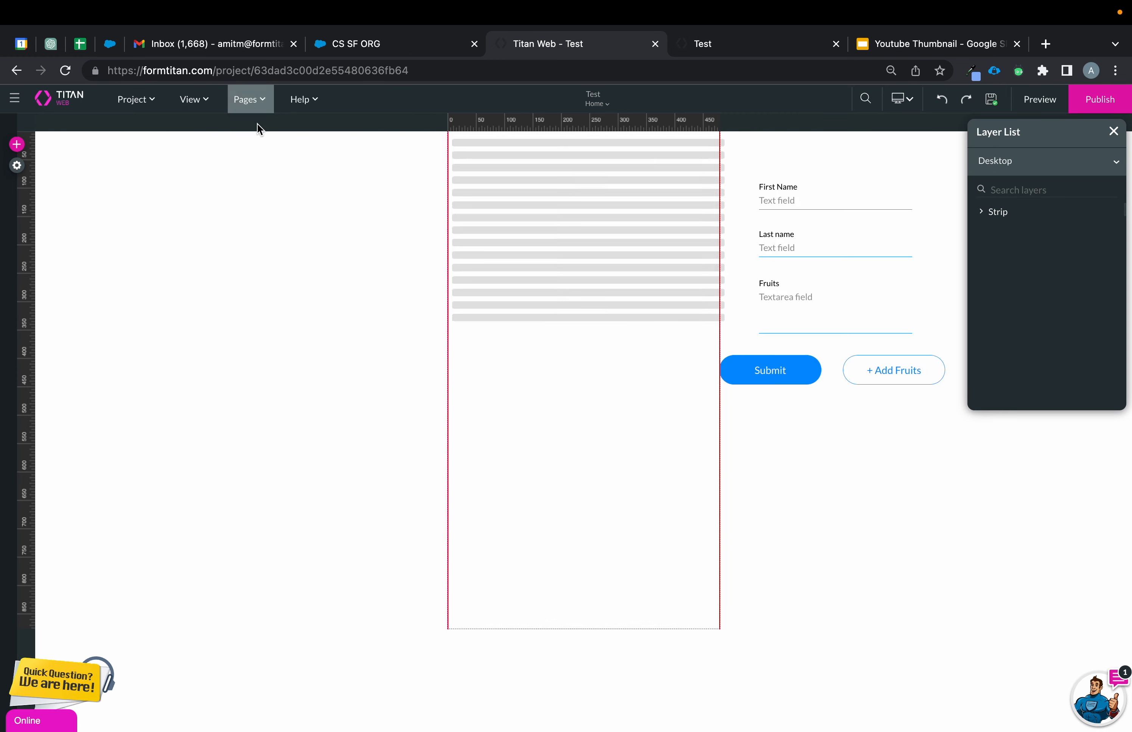
{"action": "left_click", "coordinate": [265, 103]}
{"action": "left_click", "coordinate": [327, 126]}
{"action": "left_click", "coordinate": [422, 367]}
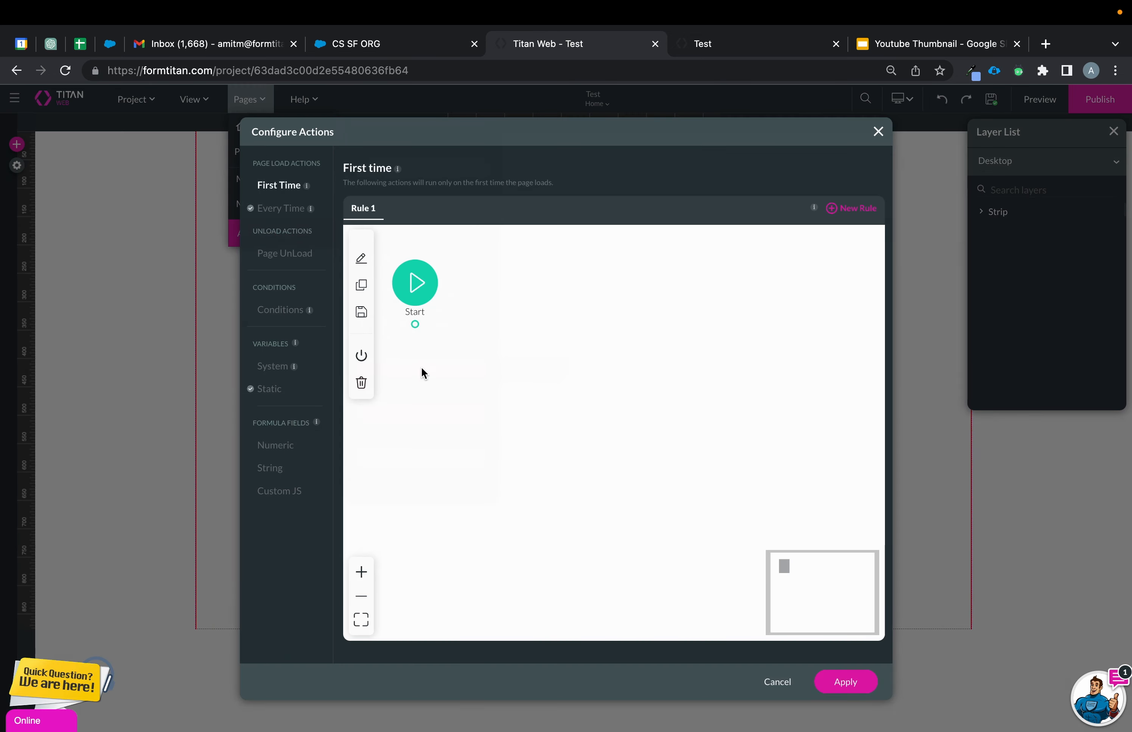
{"action": "left_click", "coordinate": [269, 395]}
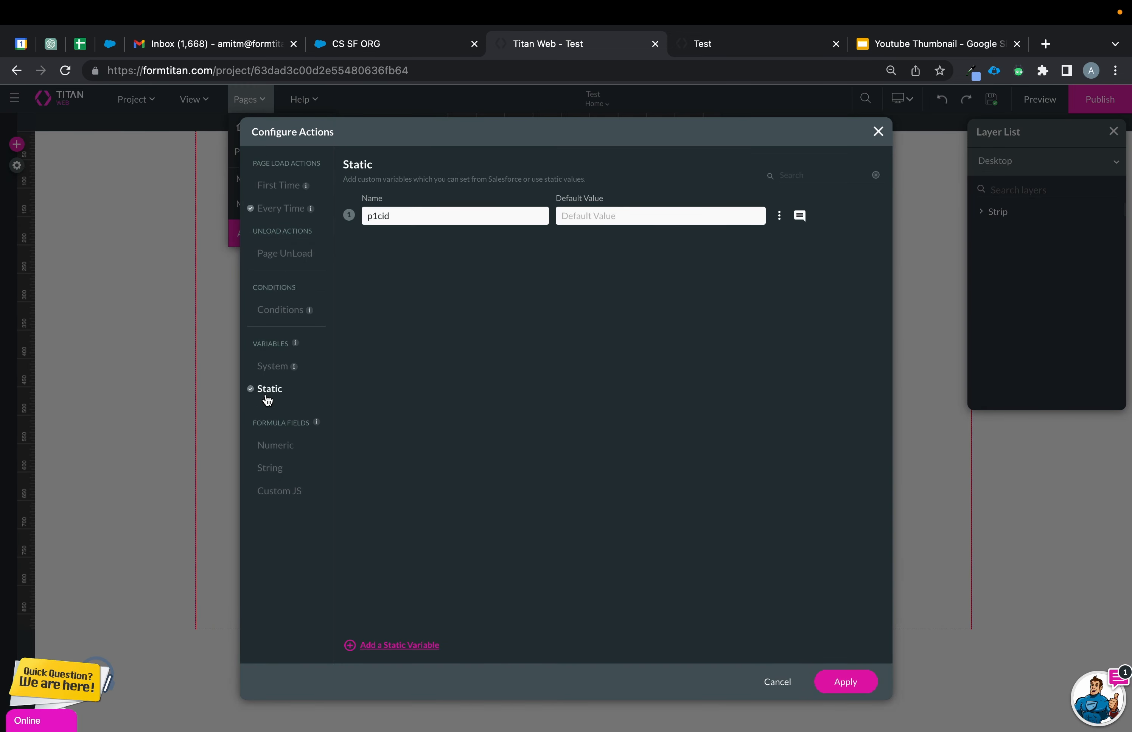
{"action": "left_click", "coordinate": [395, 645]}
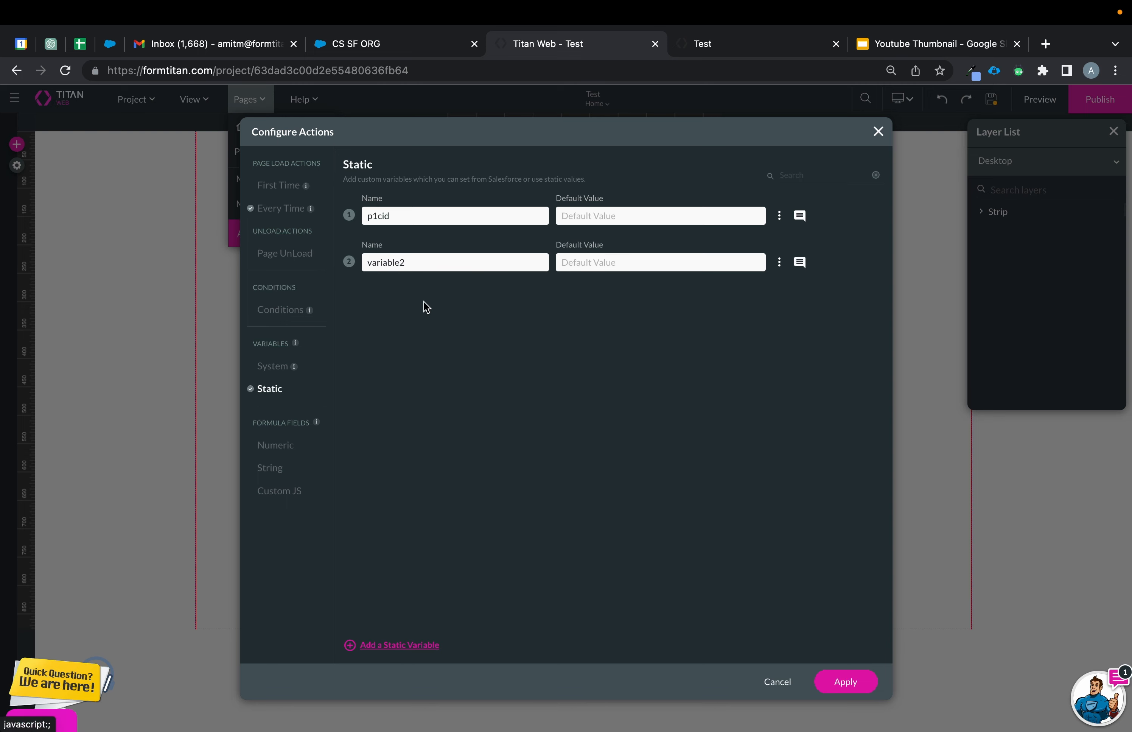
{"action": "left_click_drag", "start_coordinate": [423, 263], "coordinate": [319, 268]}
{"action": "type", "text": "p1refresh"}
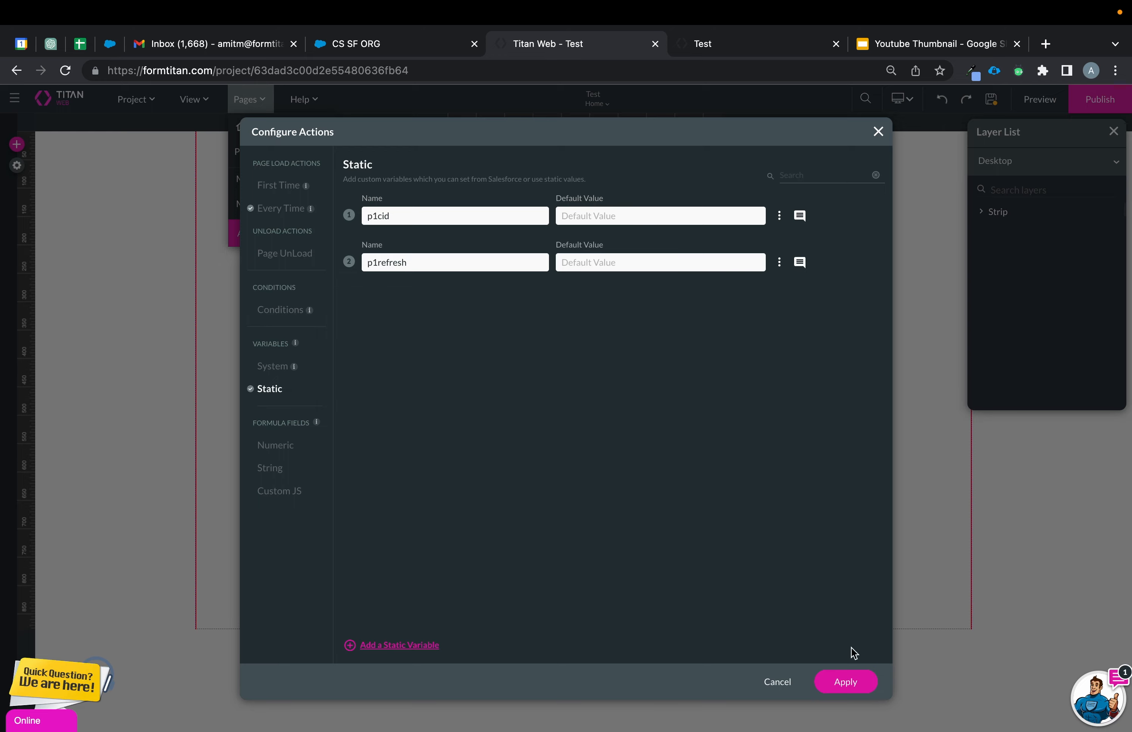
{"action": "left_click", "coordinate": [847, 682]}
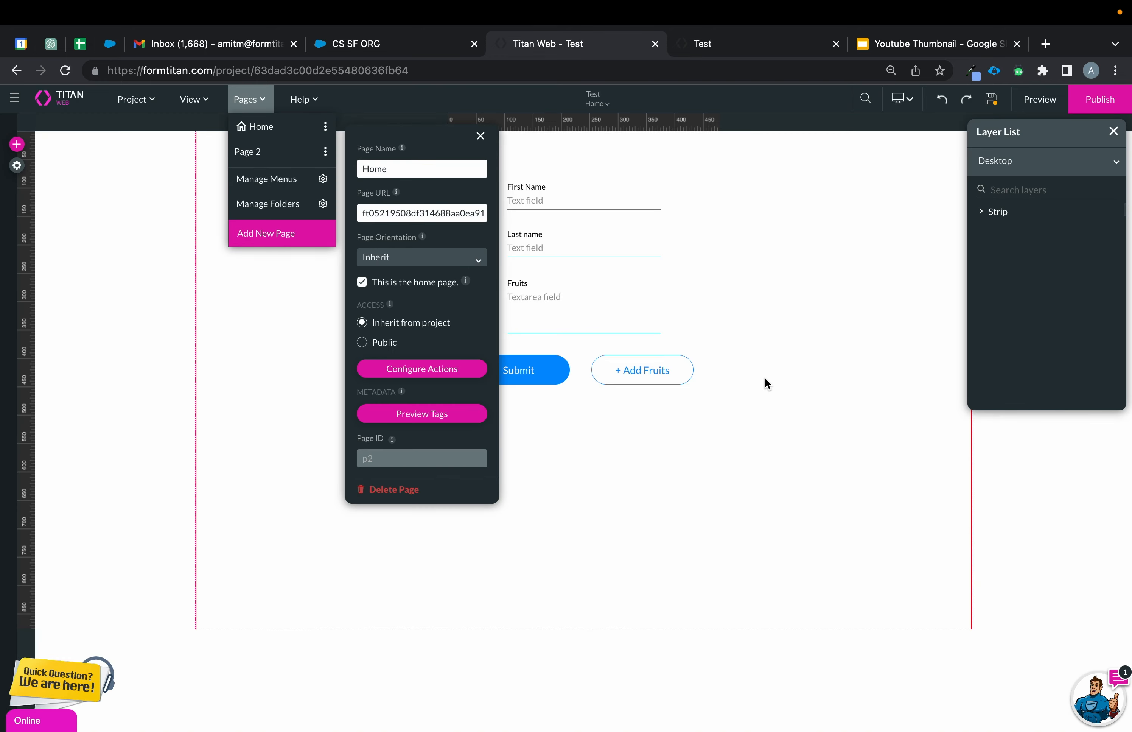
Switch to Page 2 and open the Close Modal parameters of the pageActions node in the Submit button's click action
{"action": "left_click", "coordinate": [629, 367]}
{"action": "left_click", "coordinate": [605, 102]}
{"action": "left_click", "coordinate": [596, 139]}
{"action": "left_click", "coordinate": [647, 475]}
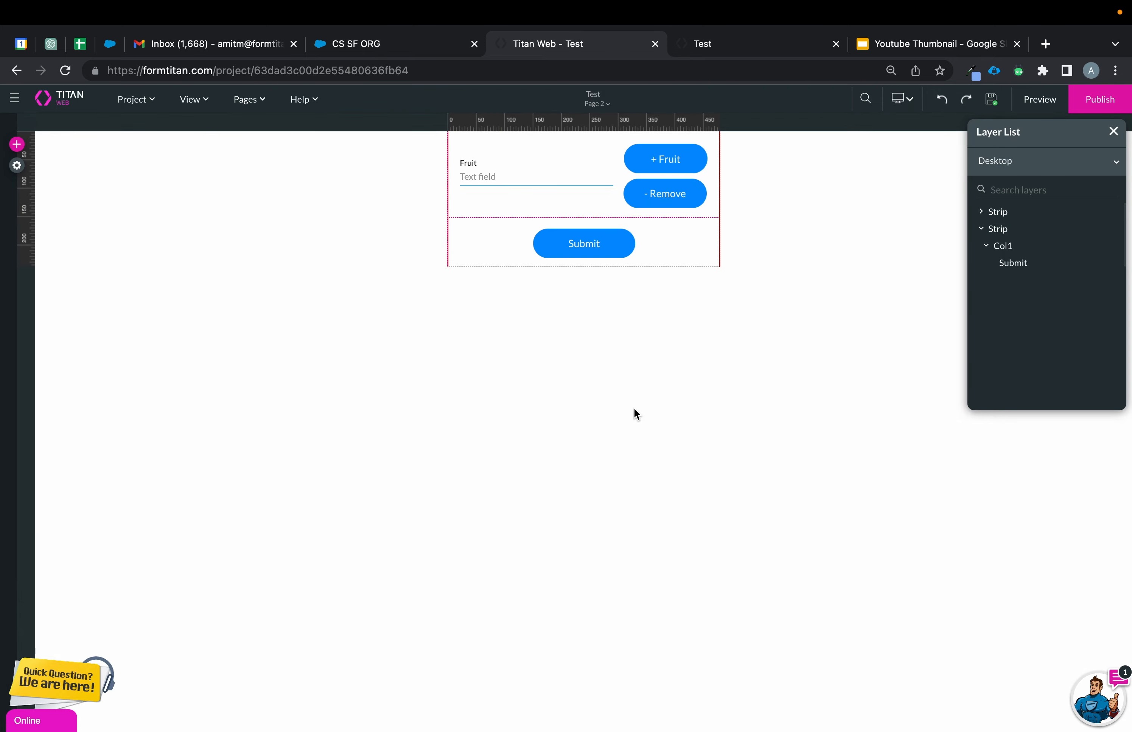
{"action": "left_click", "coordinate": [571, 243]}
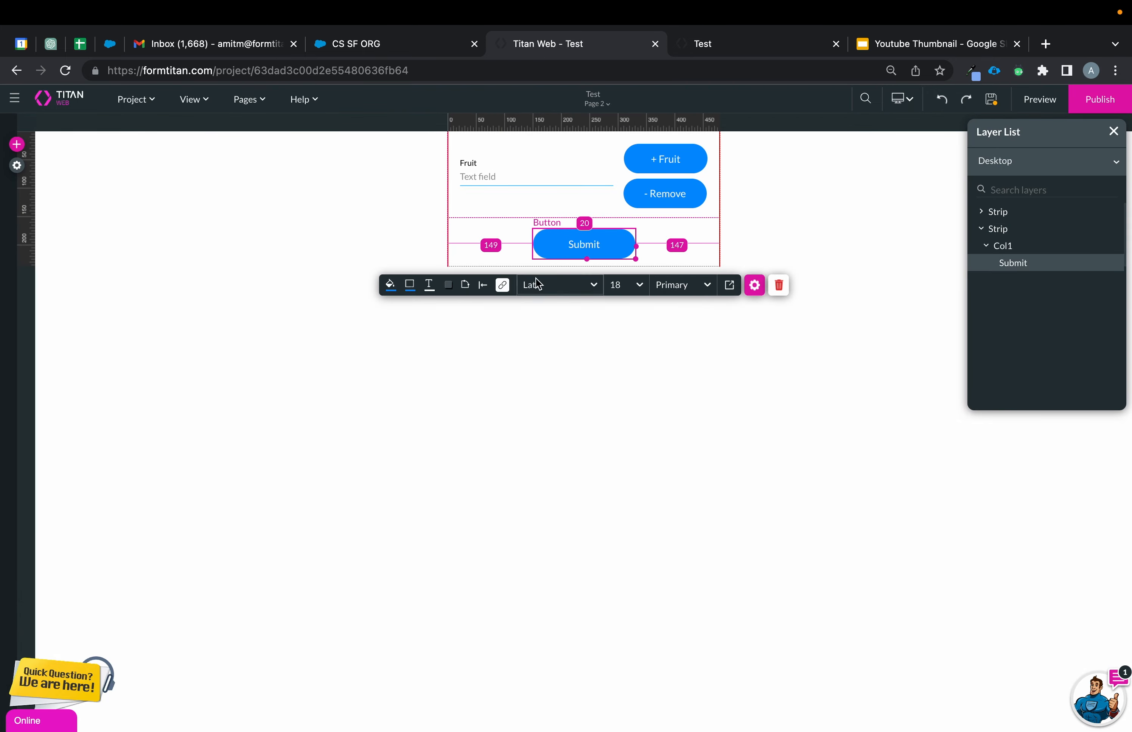
{"action": "left_click", "coordinate": [506, 283]}
{"action": "double_click", "coordinate": [475, 418]}
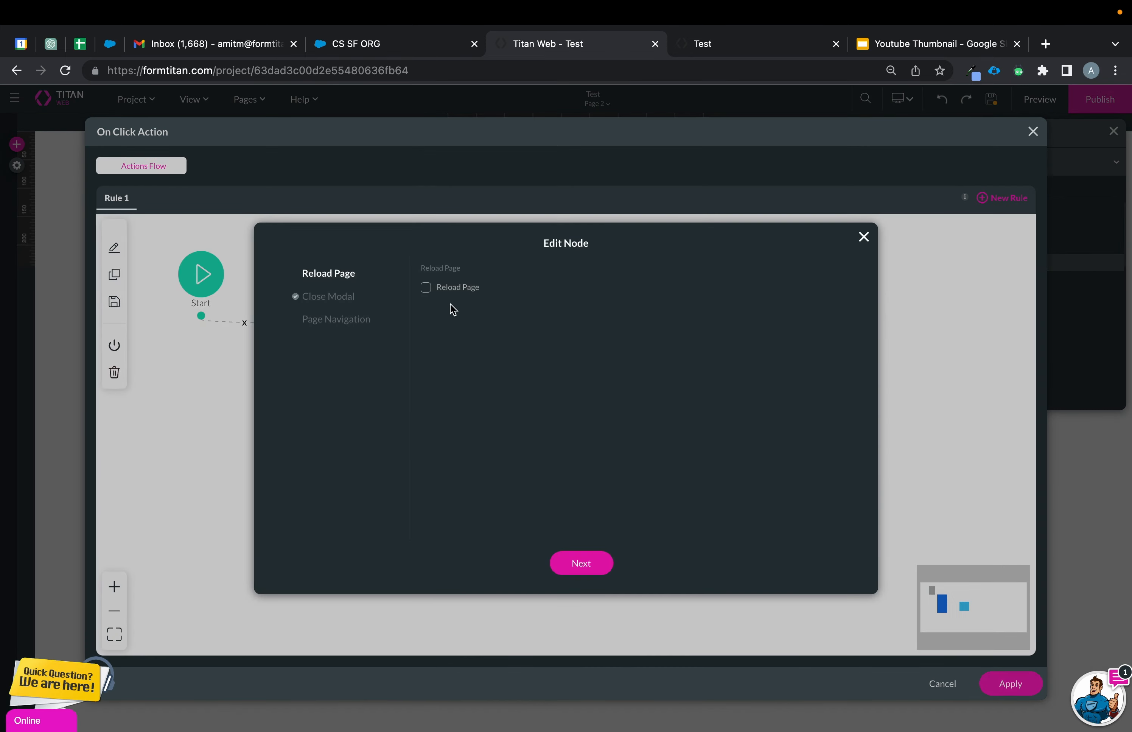
{"action": "left_click", "coordinate": [351, 297]}
{"action": "left_click", "coordinate": [431, 314]}
{"action": "left_click", "coordinate": [455, 346]}
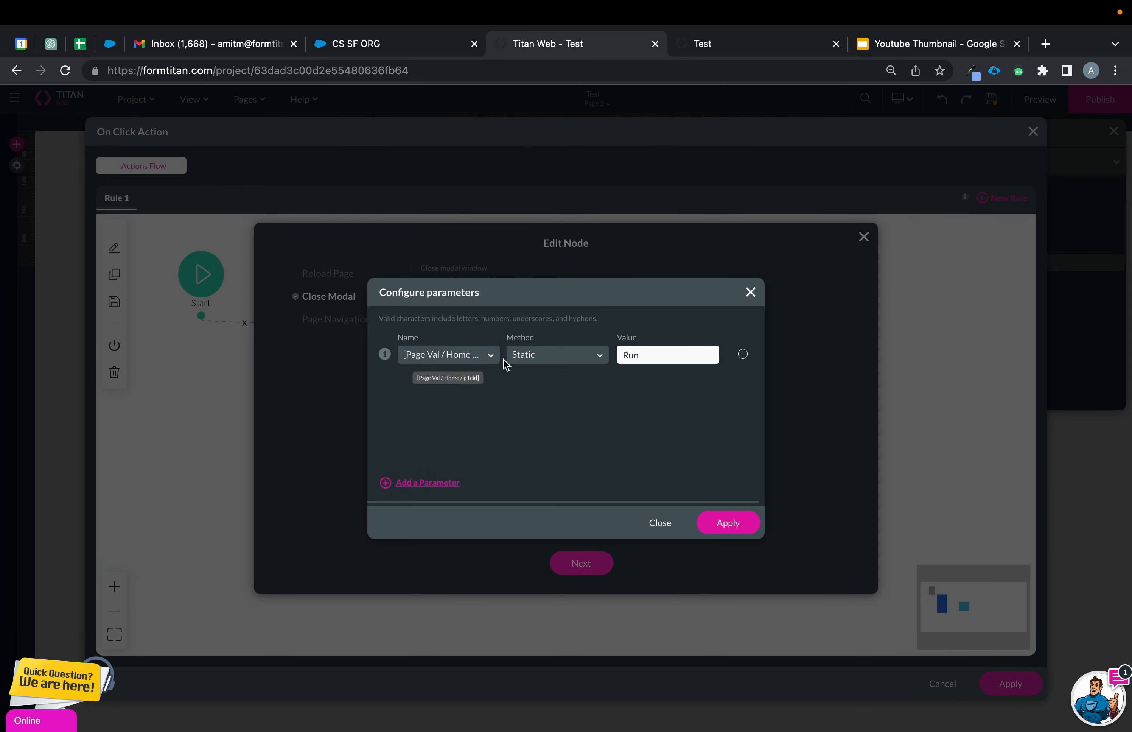
Set the Close Modal parameter to [Page Val / Home / p1refresh] with method Field, choose its value, apply the action flow and save the project
{"action": "left_click", "coordinate": [473, 359]}
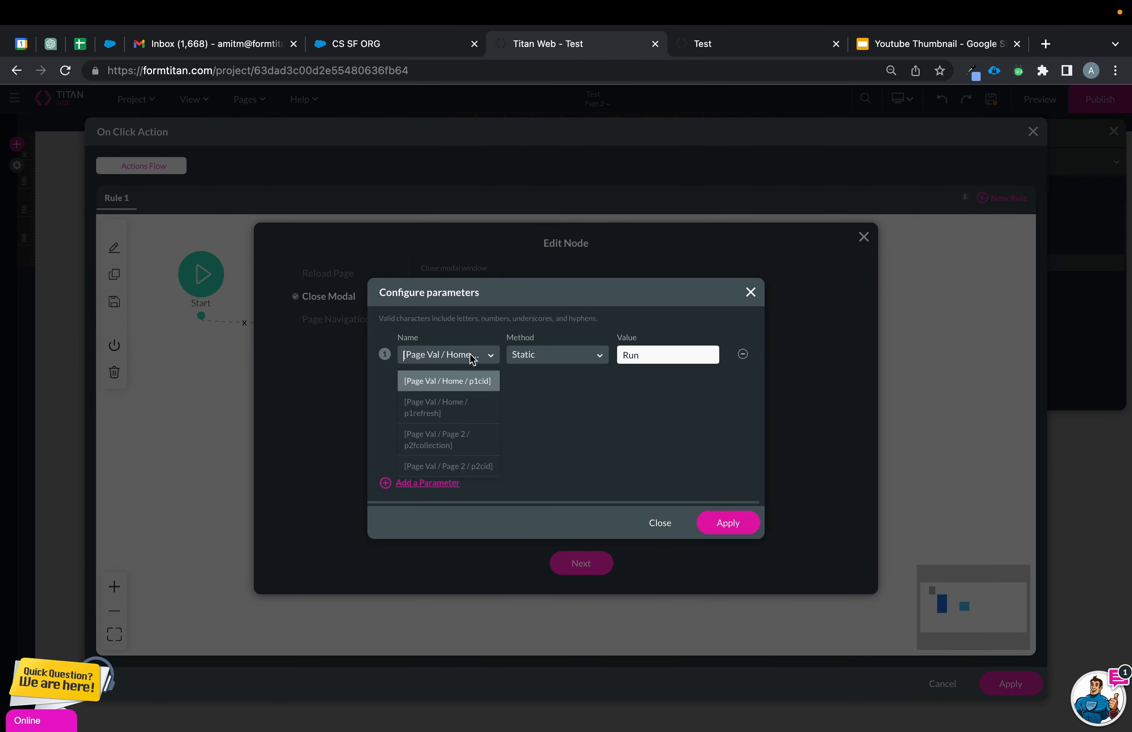
{"action": "left_click", "coordinate": [474, 408]}
{"action": "left_click", "coordinate": [553, 354]}
{"action": "left_click", "coordinate": [541, 399]}
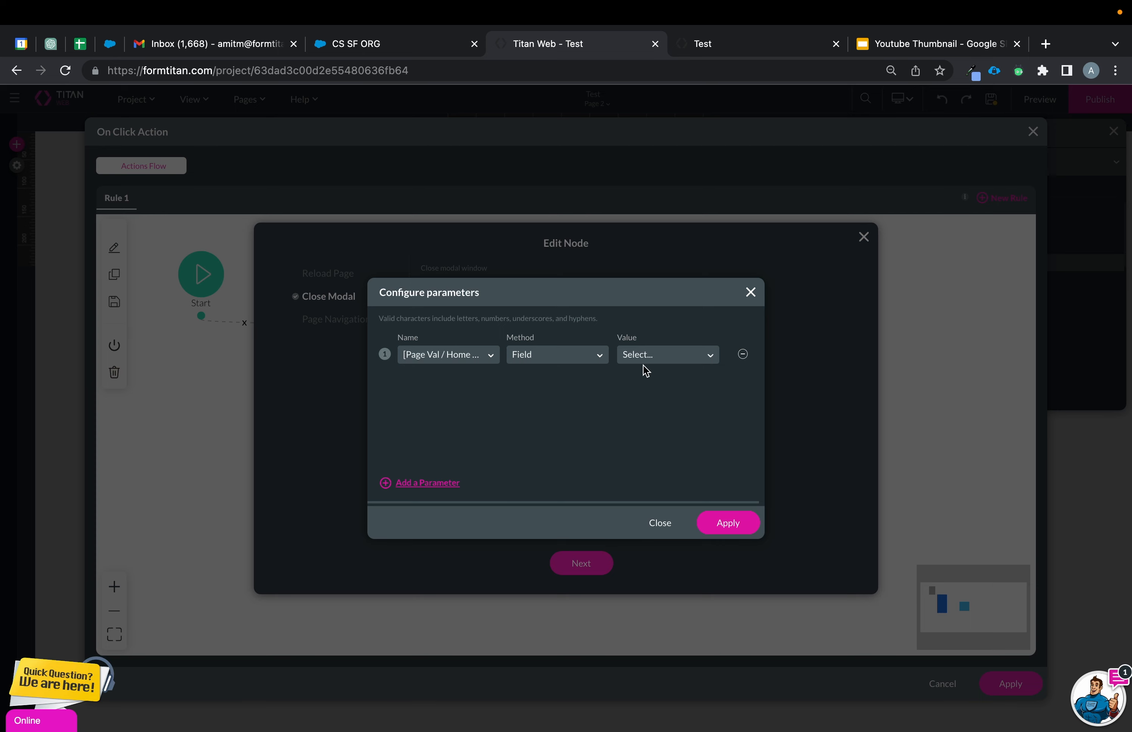
{"action": "left_click", "coordinate": [656, 360]}
{"action": "left_click", "coordinate": [665, 448]}
{"action": "left_click", "coordinate": [754, 531]}
{"action": "left_click", "coordinate": [607, 564]}
{"action": "left_click", "coordinate": [605, 565]}
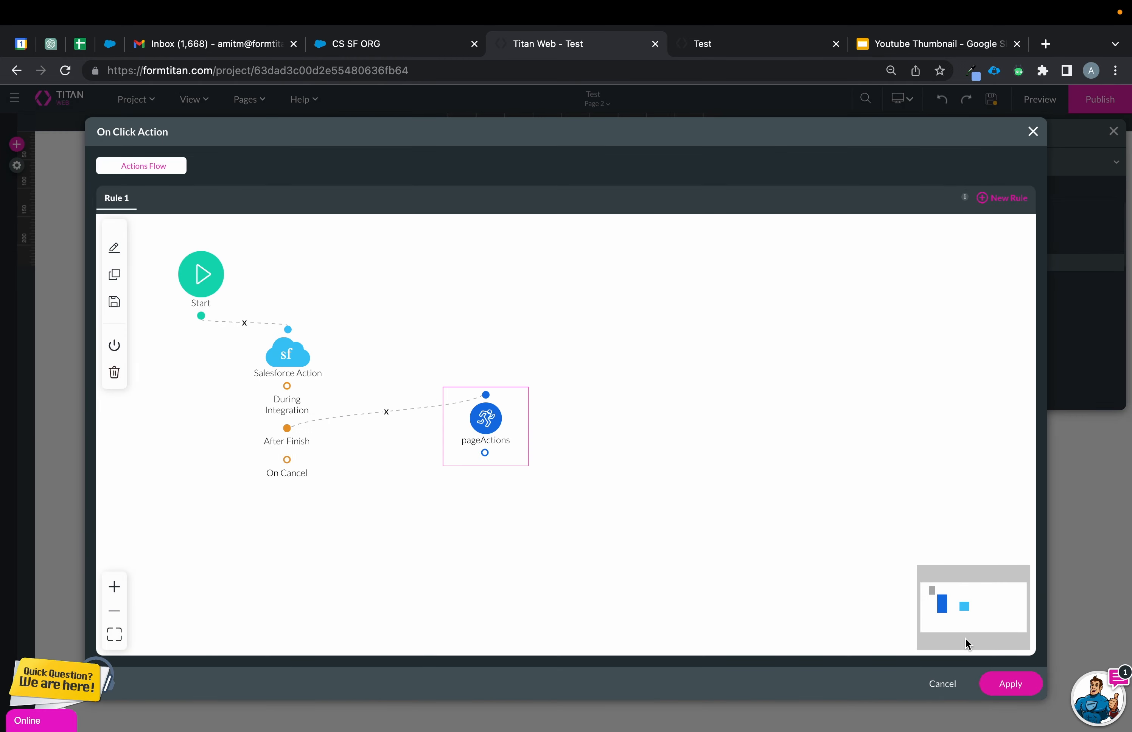
{"action": "left_click", "coordinate": [1010, 683]}
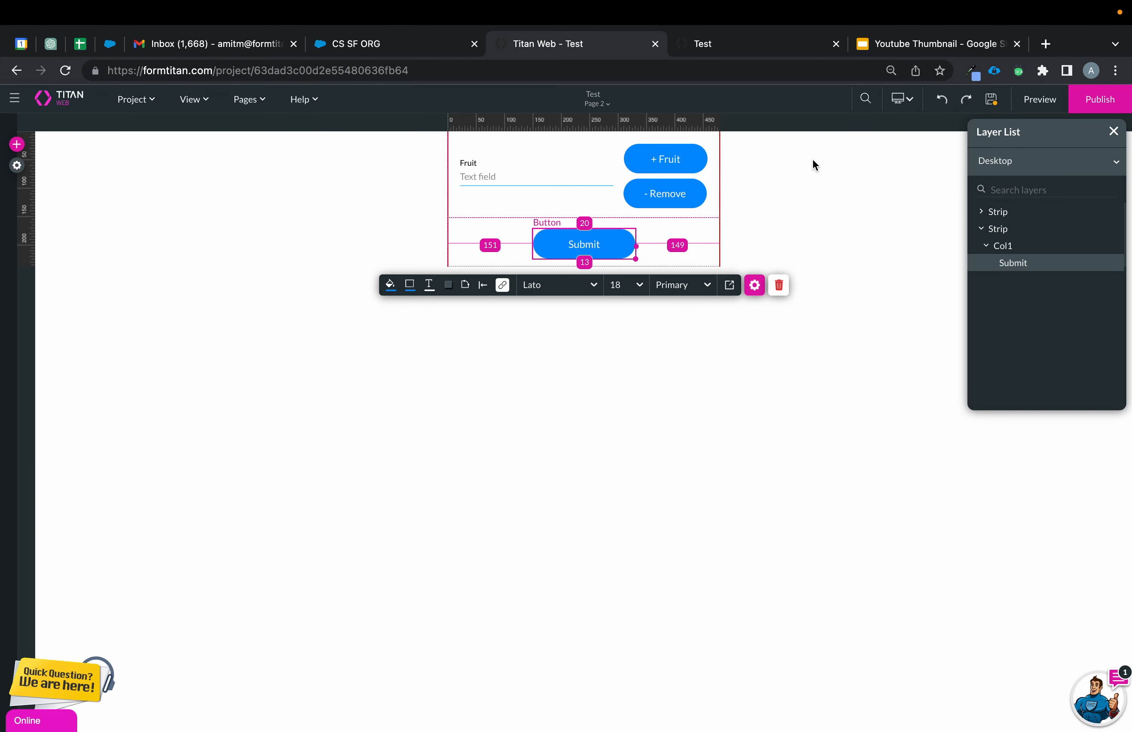
{"action": "left_click", "coordinate": [993, 105]}
Start a Condition node in the Conditions flow of the Home page's action configuration
{"action": "left_click", "coordinate": [248, 99]}
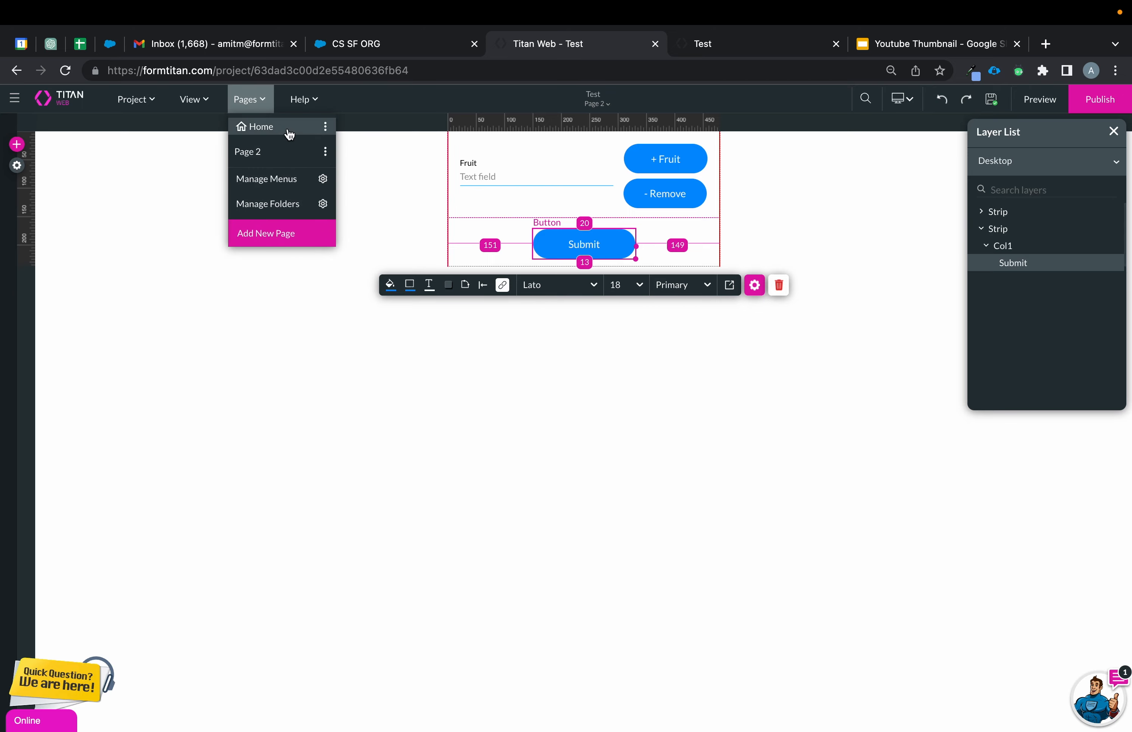
{"action": "left_click", "coordinate": [326, 126]}
{"action": "left_click", "coordinate": [466, 371]}
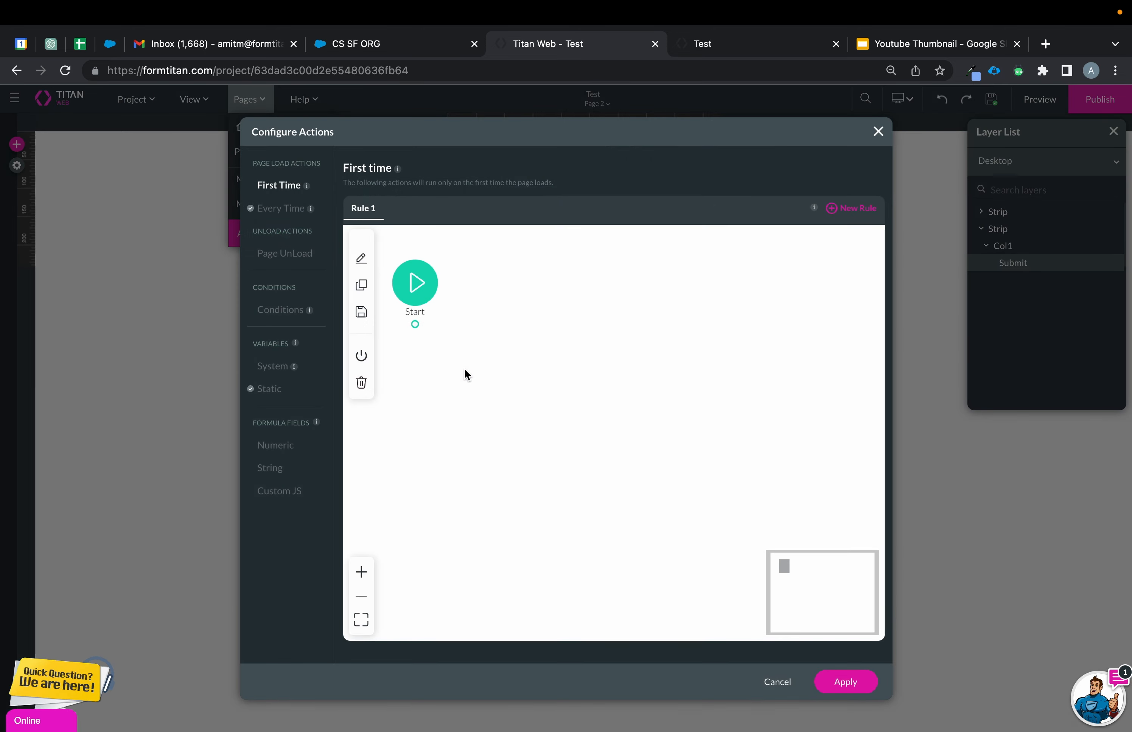
{"action": "left_click", "coordinate": [311, 310]}
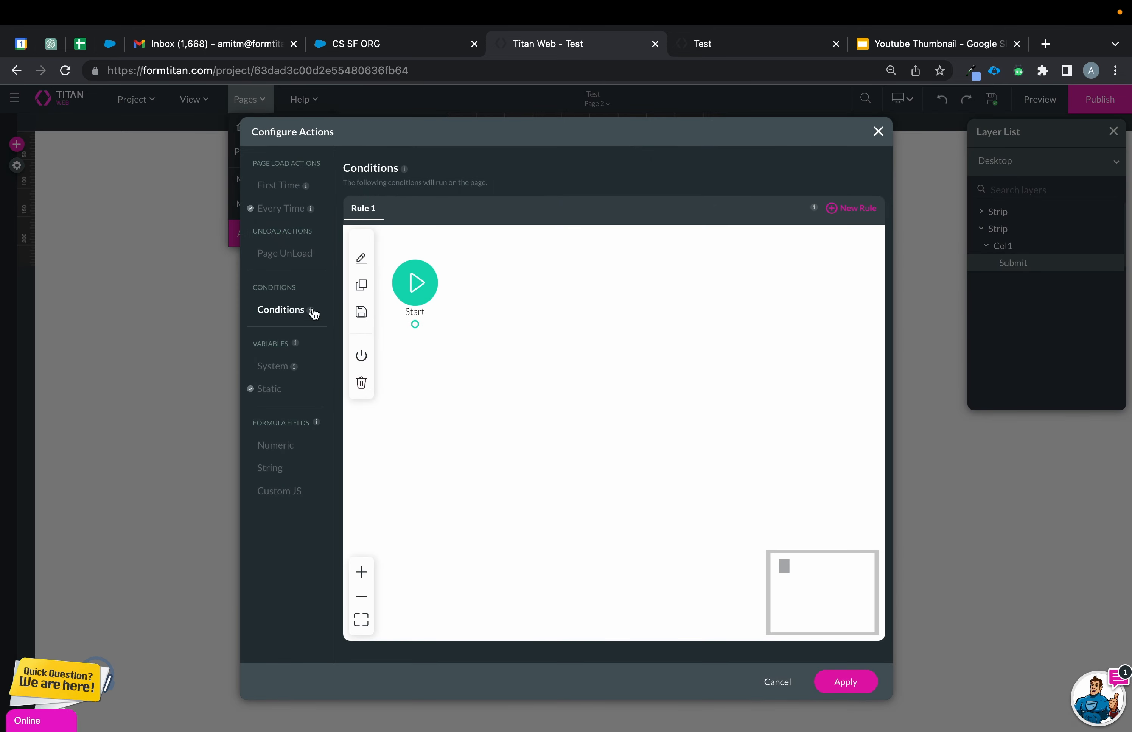
{"action": "left_click", "coordinate": [417, 326]}
{"action": "left_click", "coordinate": [385, 379]}
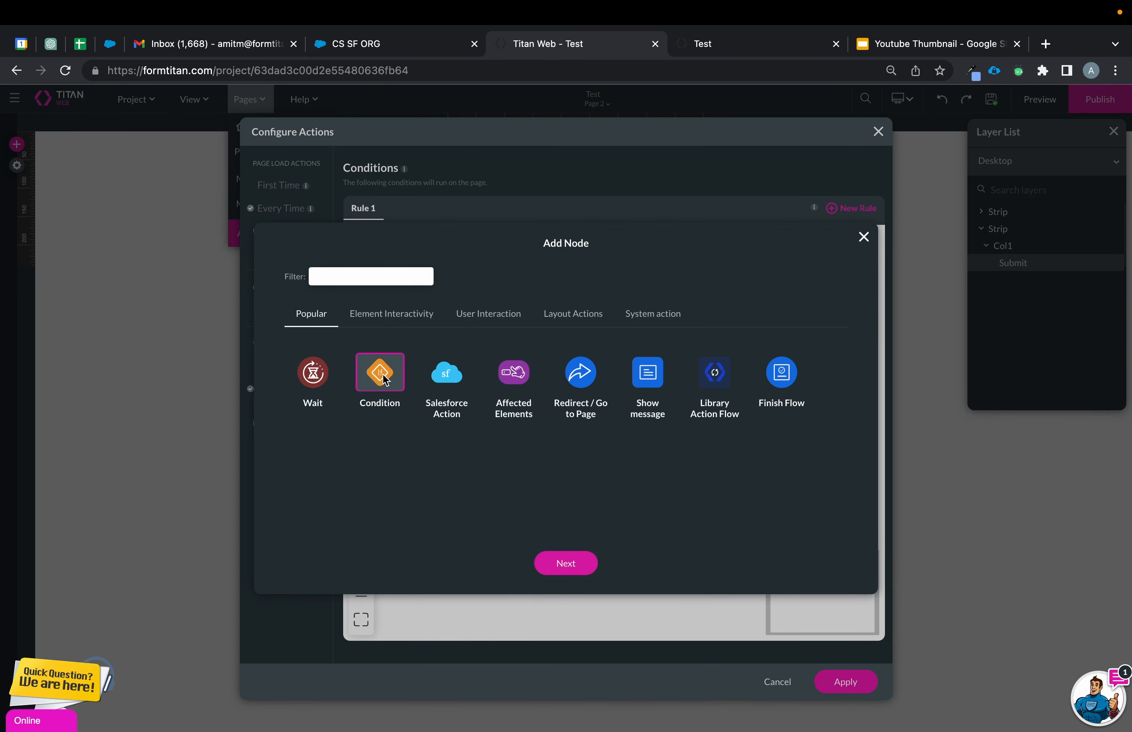
{"action": "left_click", "coordinate": [567, 565]}
Set the condition to [PV / Home / p1refresh] Is not empty and insert the node
{"action": "left_click", "coordinate": [397, 342]}
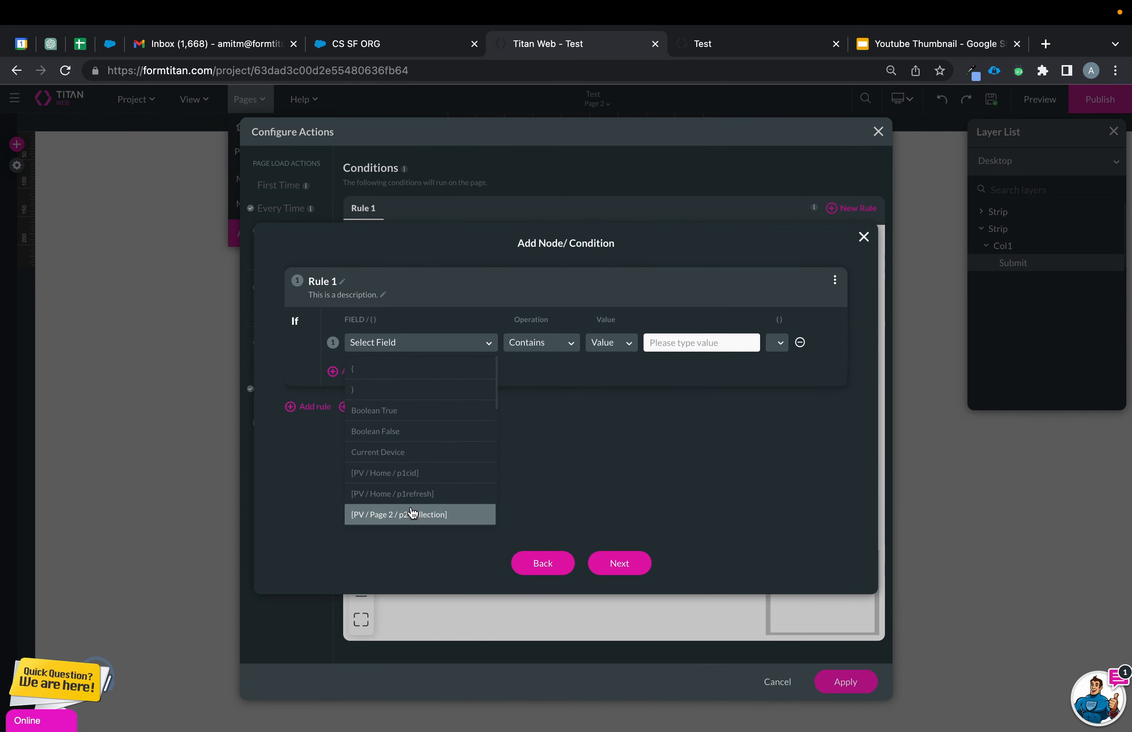
{"action": "left_click", "coordinate": [419, 494]}
{"action": "left_click", "coordinate": [452, 351]}
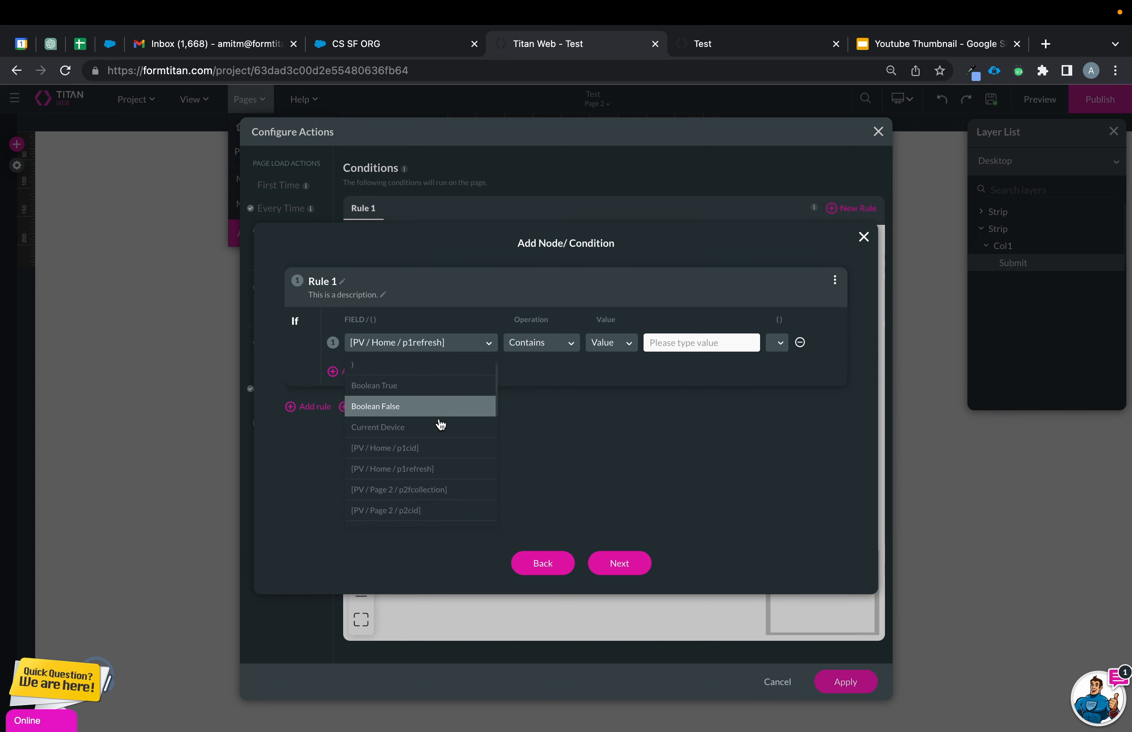
{"action": "left_click", "coordinate": [437, 460]}
{"action": "left_click", "coordinate": [533, 349]}
{"action": "scroll", "coordinate": [531, 428], "scroll_direction": "down", "scroll_amount": 5}
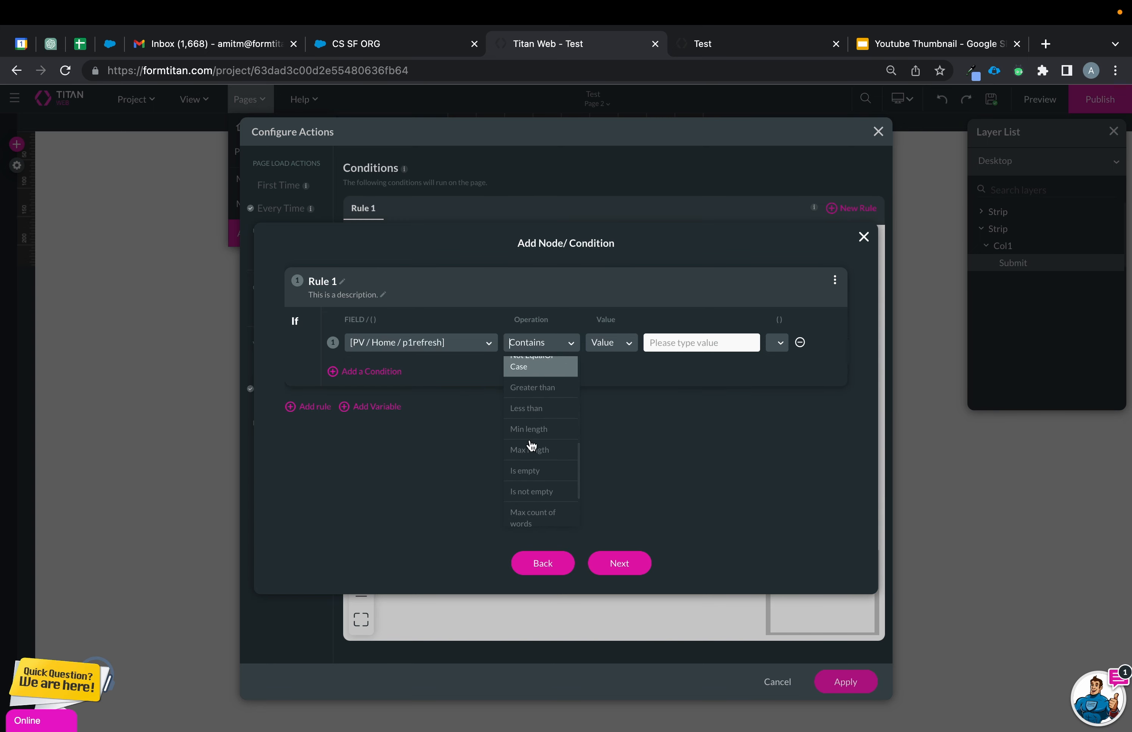
{"action": "left_click", "coordinate": [531, 491]}
{"action": "left_click", "coordinate": [621, 563]}
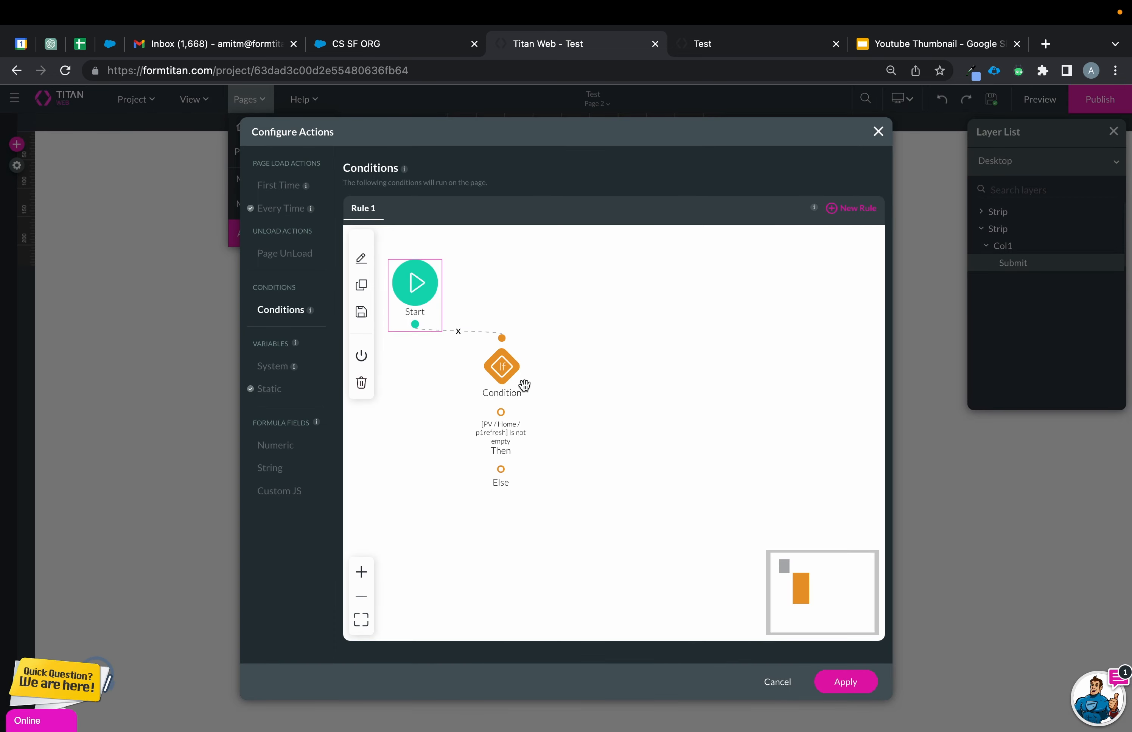
Add a Salesforce Action node to the condition's Then branch and start a new get record integration
{"action": "left_click", "coordinate": [502, 412]}
{"action": "left_click", "coordinate": [447, 373]}
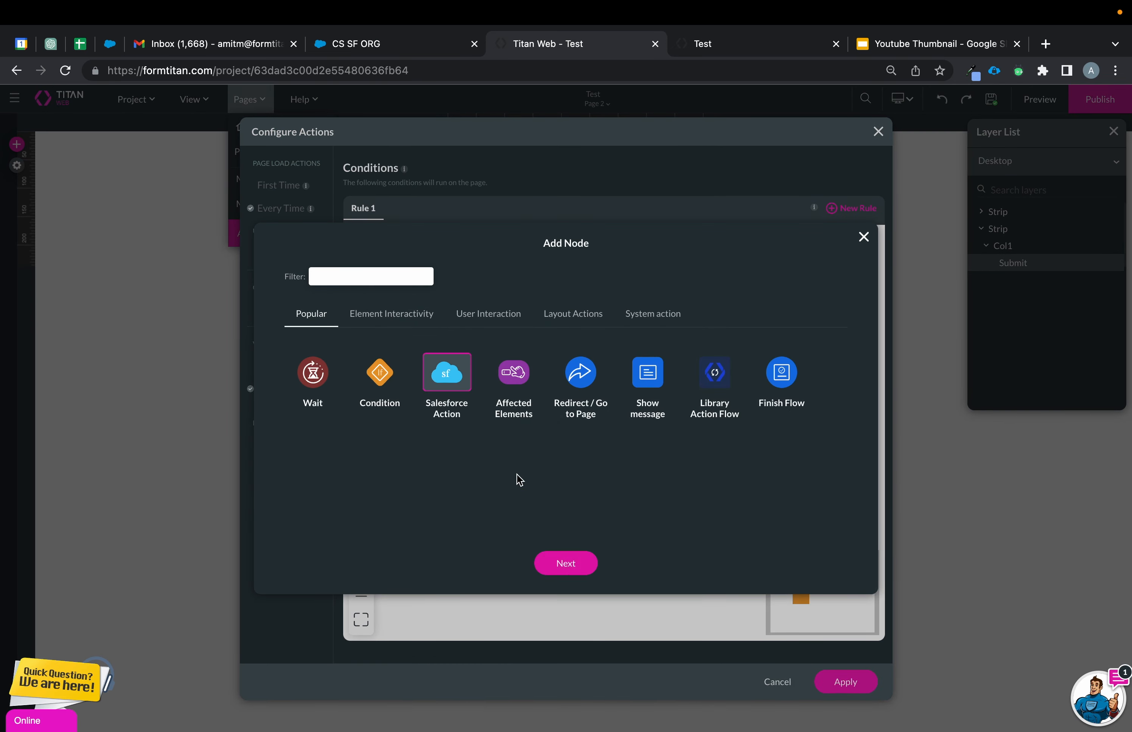
{"action": "left_click", "coordinate": [570, 560]}
{"action": "left_click", "coordinate": [418, 365]}
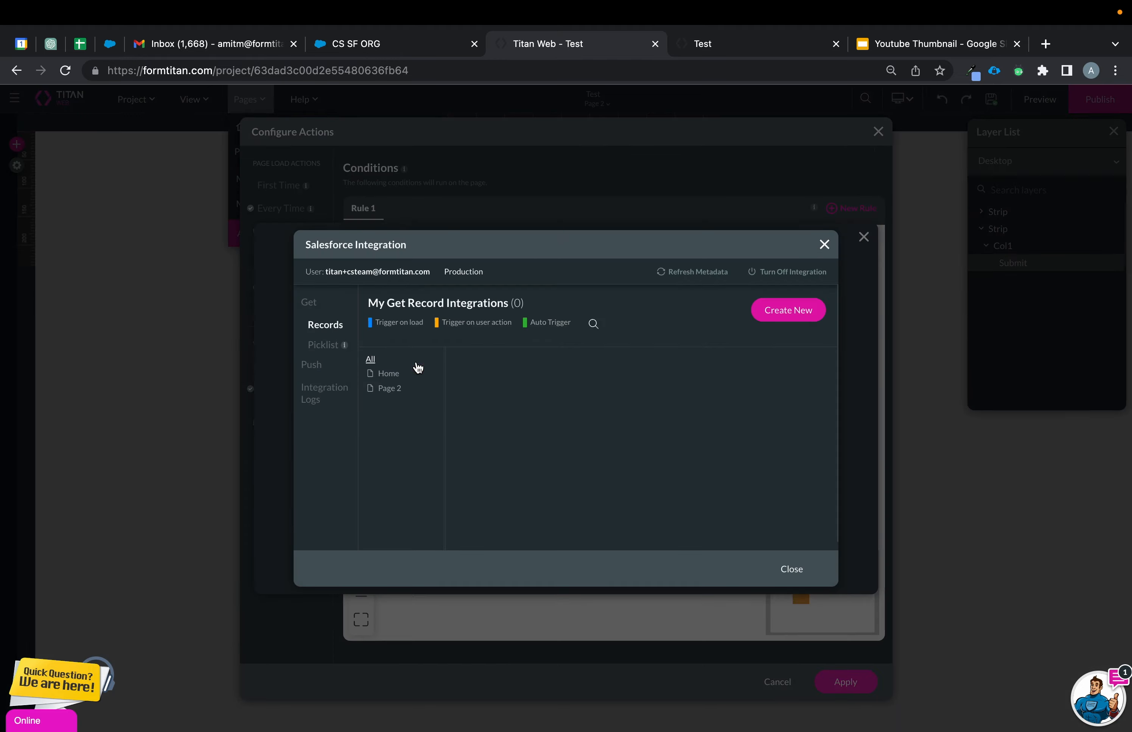
{"action": "left_click", "coordinate": [318, 366]}
{"action": "left_click", "coordinate": [315, 312]}
{"action": "left_click", "coordinate": [799, 311]}
Set the integration's Salesforce object to Contact and its pull trigger to User action
{"action": "left_click", "coordinate": [452, 241]}
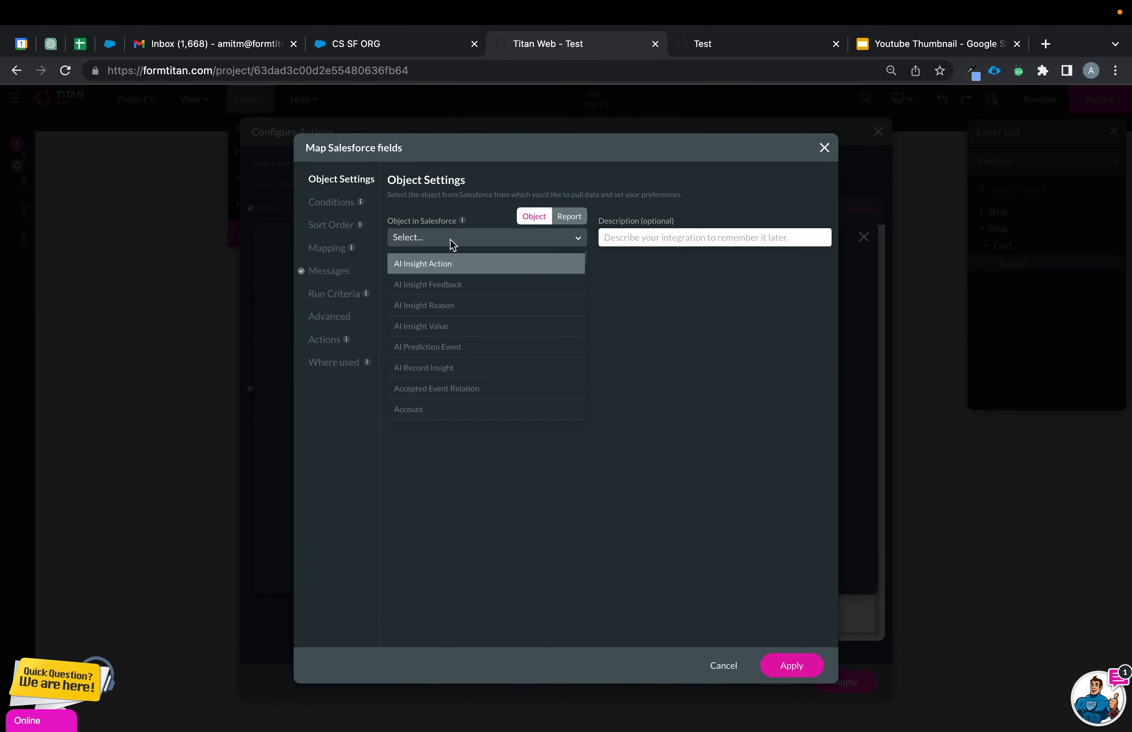
{"action": "type", "text": "cont"}
{"action": "left_click", "coordinate": [403, 339]}
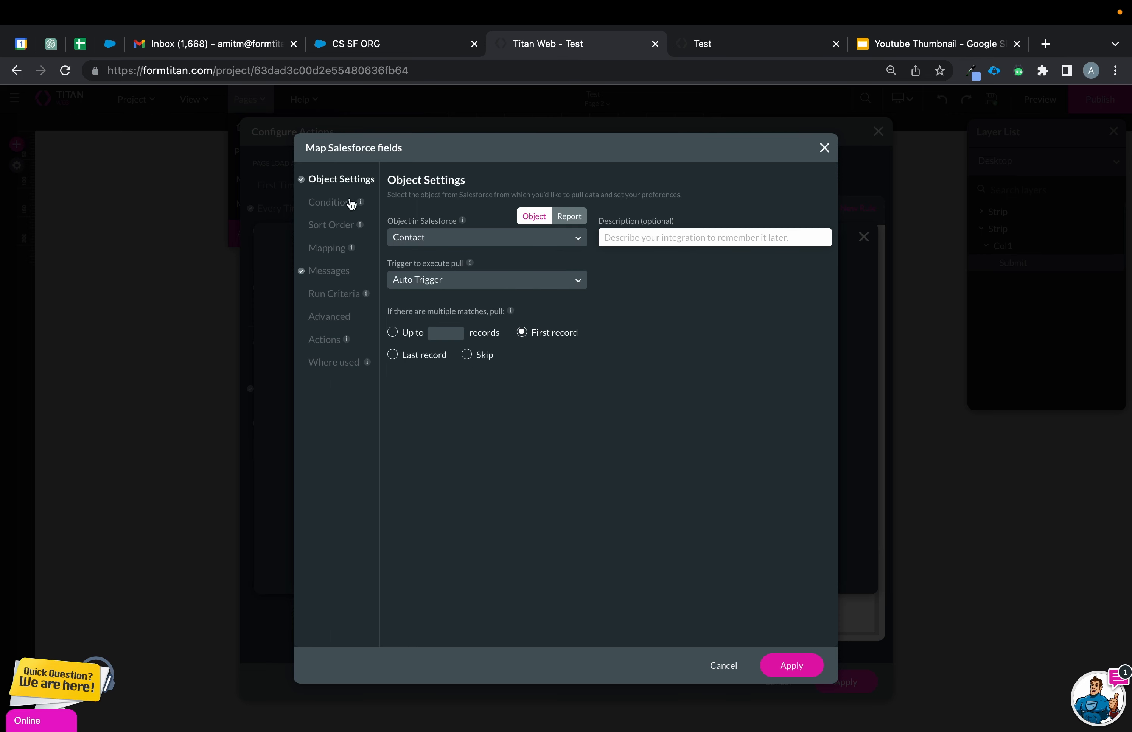
{"action": "left_click", "coordinate": [440, 281]}
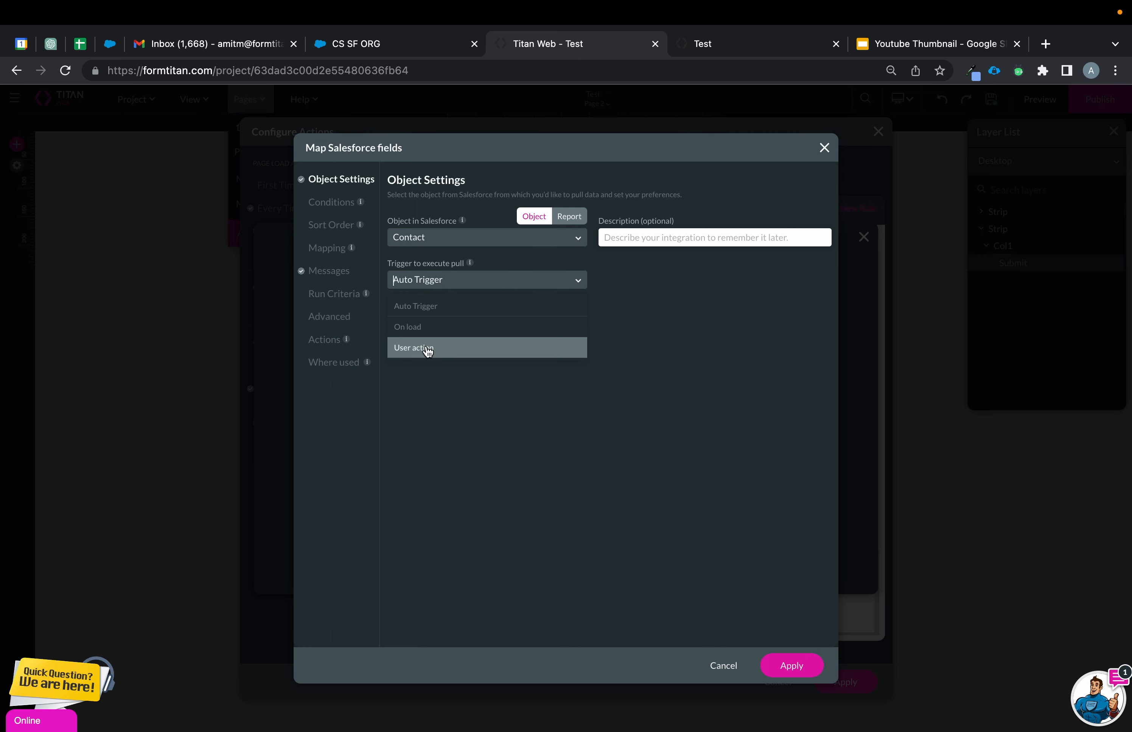
{"action": "left_click", "coordinate": [428, 350]}
Add the pull condition Contact ID Equals Field [PV / Home / p1refresh] and open the integration's field mapping
{"action": "left_click", "coordinate": [328, 204]}
{"action": "left_click", "coordinate": [488, 248]}
{"action": "left_click", "coordinate": [452, 312]}
{"action": "left_click", "coordinate": [573, 246]}
{"action": "left_click", "coordinate": [566, 293]}
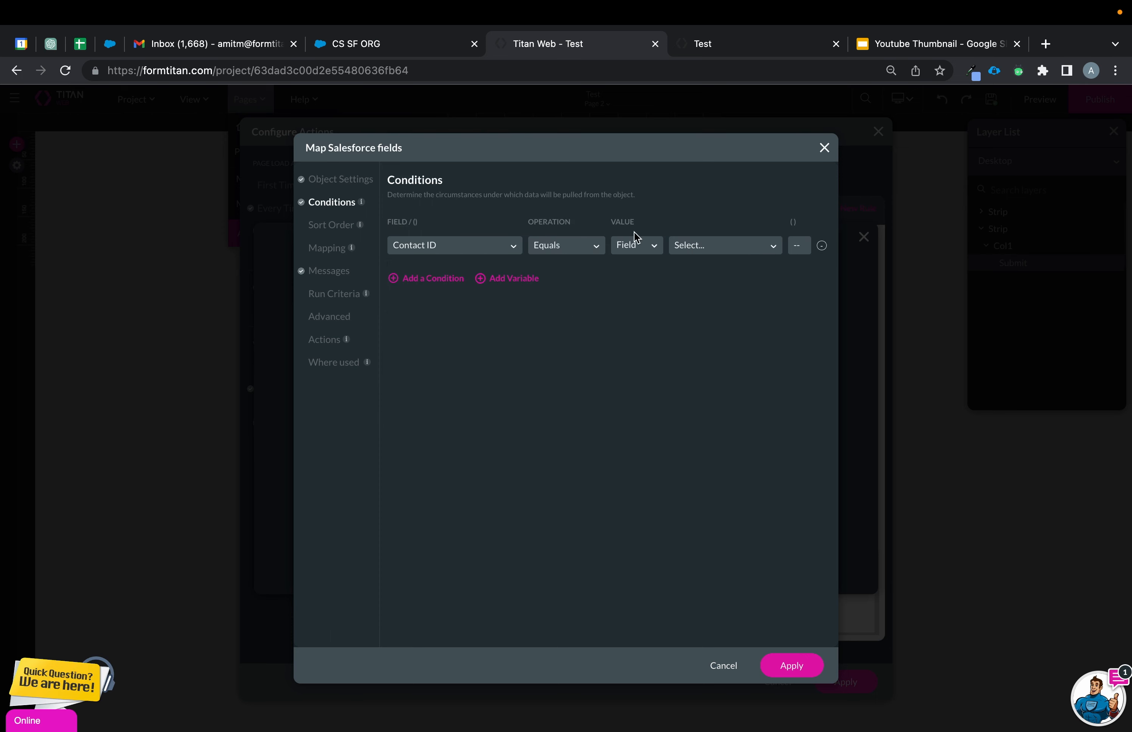
{"action": "left_click", "coordinate": [725, 251]}
{"action": "left_click", "coordinate": [740, 316]}
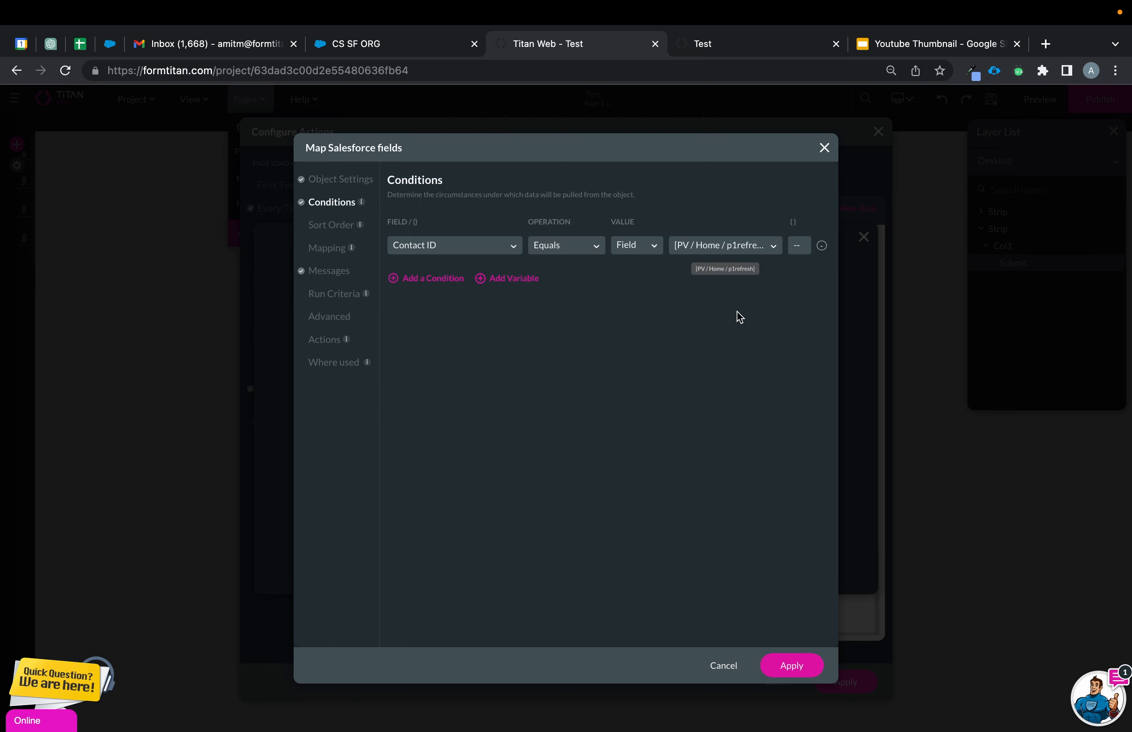
{"action": "left_click", "coordinate": [328, 247]}
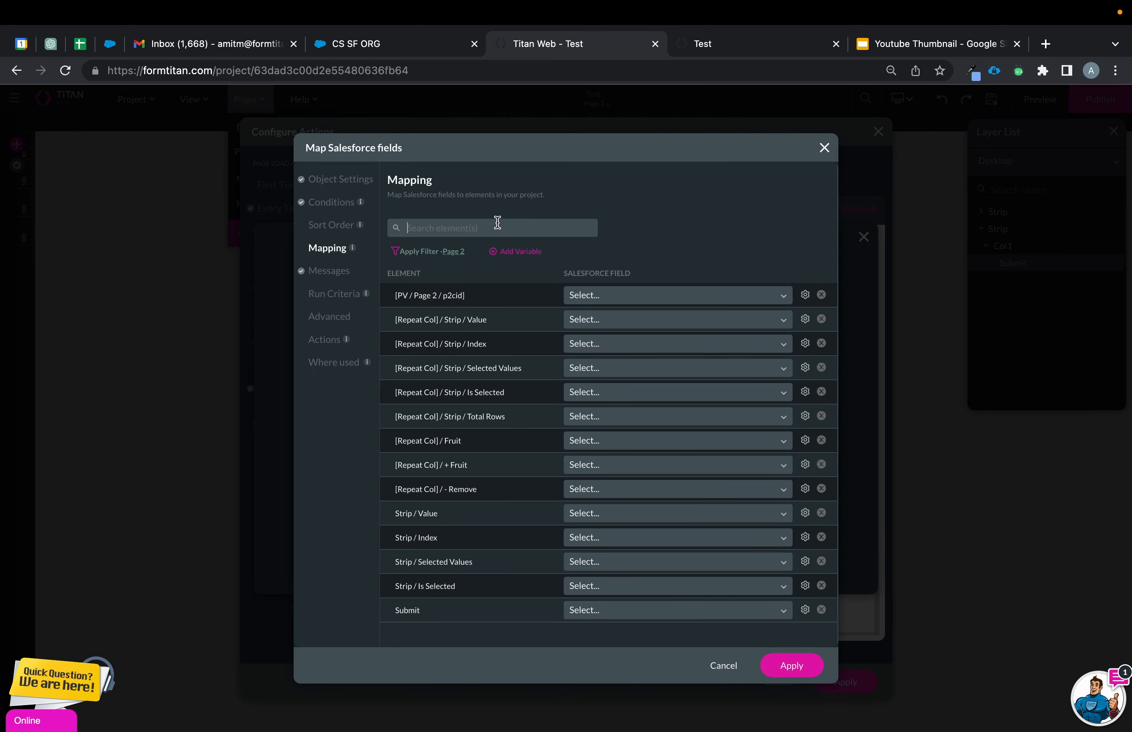
{"action": "type", "text": "dro"}
{"action": "key", "text": "BackSpace"}
{"action": "key", "text": "BackSpace"}
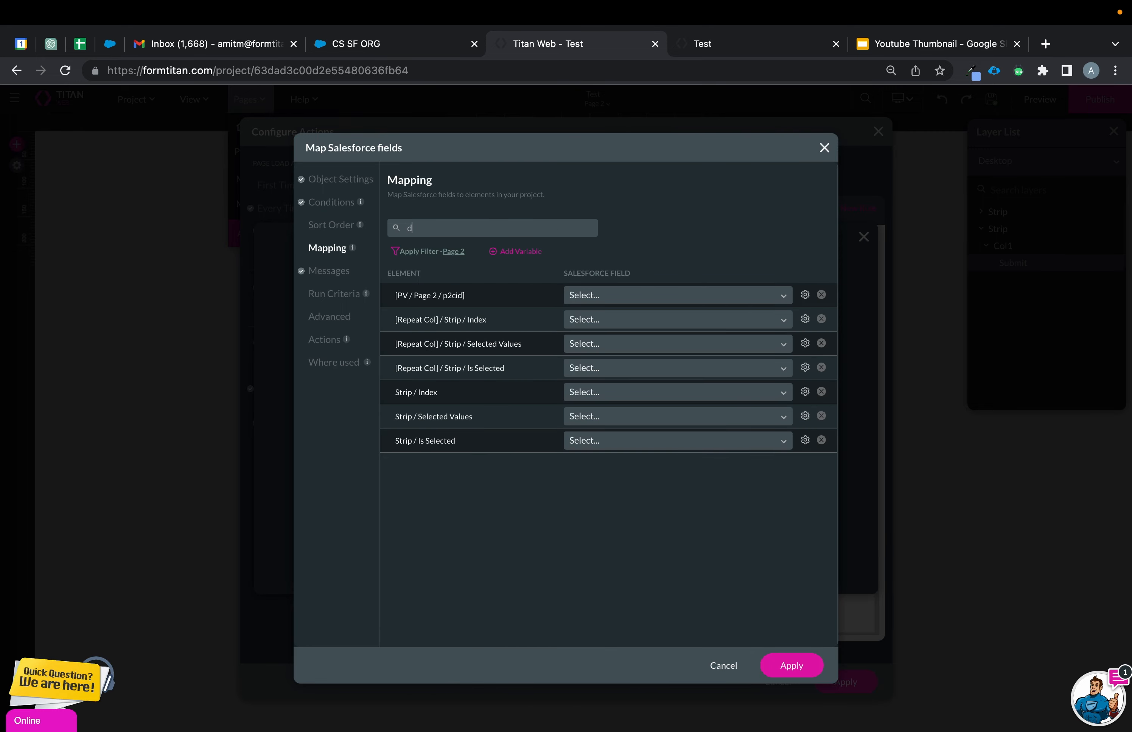
{"action": "key", "text": "BackSpace"}
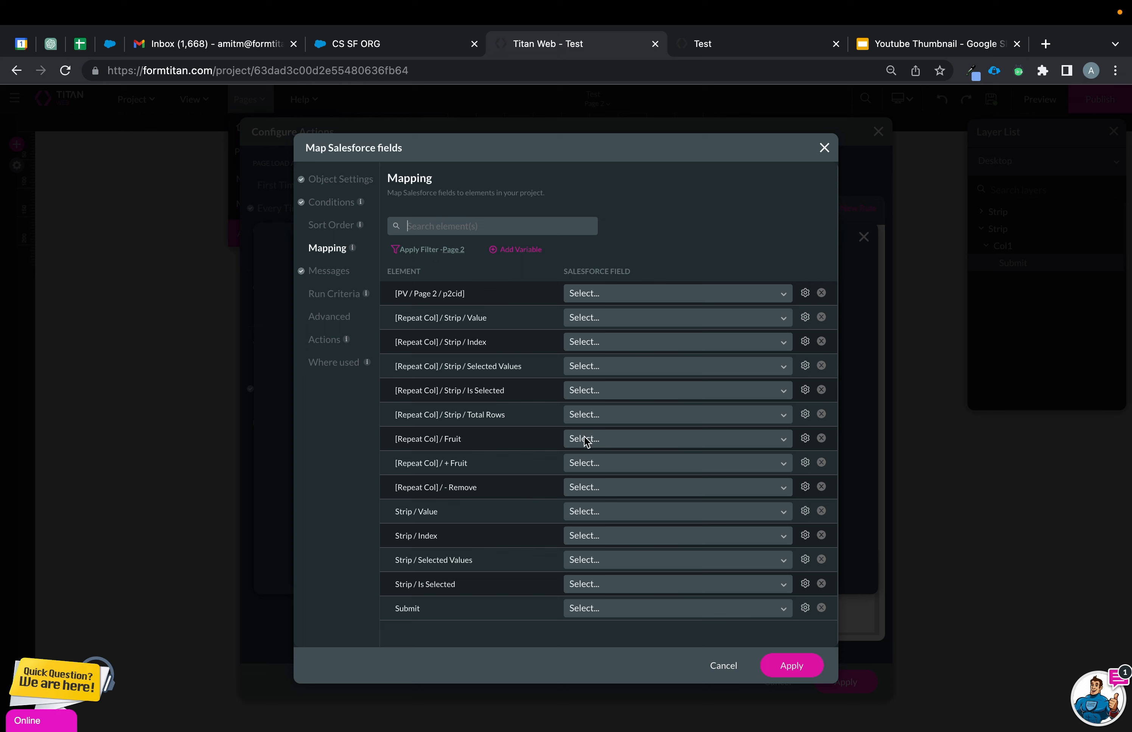
{"action": "scroll", "coordinate": [525, 533], "scroll_direction": "up", "scroll_amount": 1}
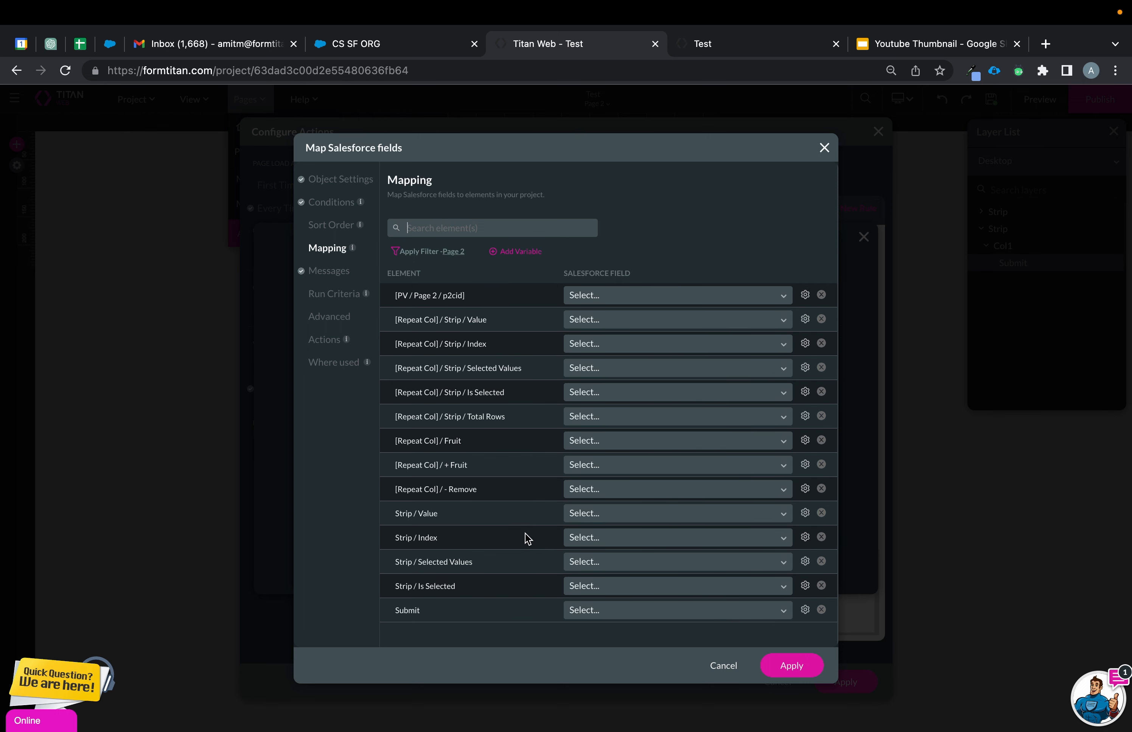
Show elements from all pages in the mapping, map Fruits to Contact Description and apply the integration
{"action": "left_click", "coordinate": [448, 257]}
{"action": "left_click", "coordinate": [434, 270]}
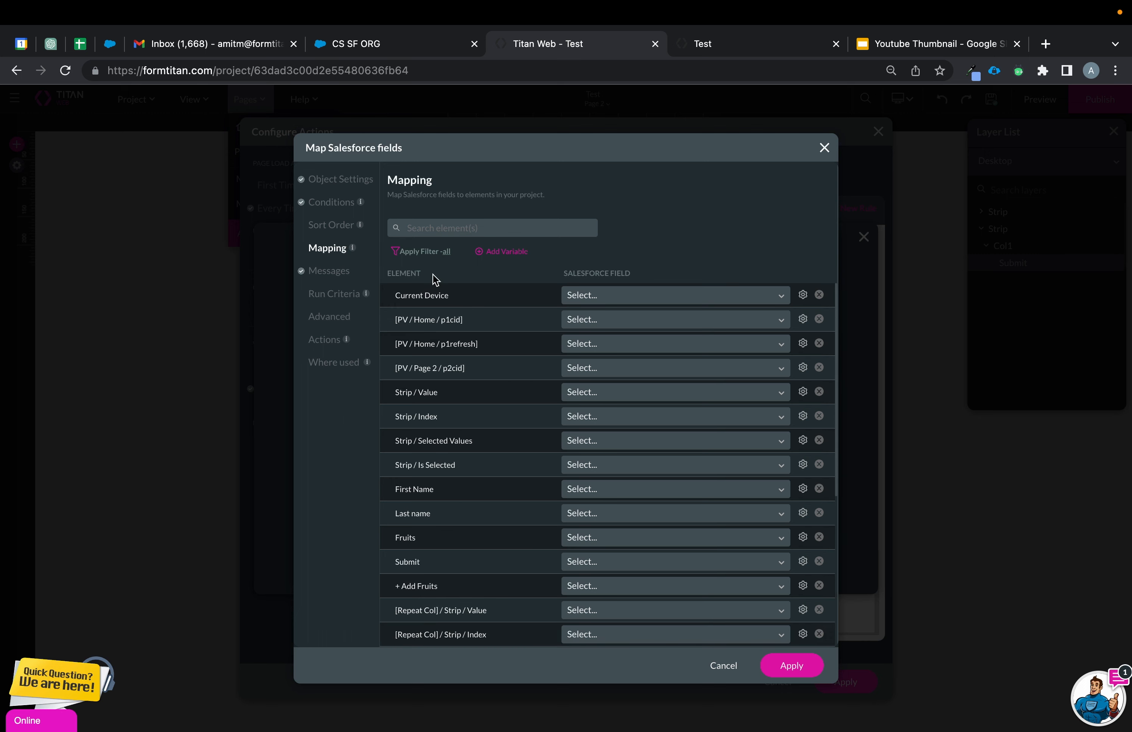
{"action": "left_click_drag", "start_coordinate": [448, 343], "coordinate": [471, 378]}
{"action": "scroll", "coordinate": [474, 431], "scroll_direction": "down", "scroll_amount": 2}
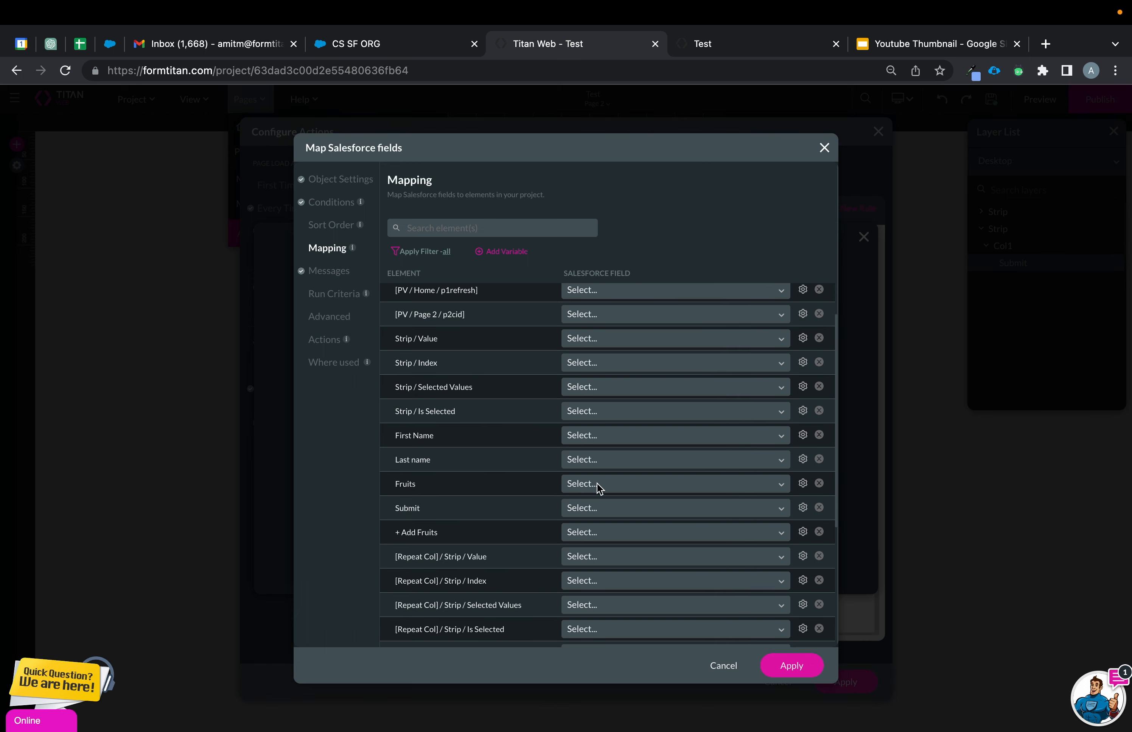
{"action": "left_click", "coordinate": [598, 488]}
{"action": "type", "text": "conta"}
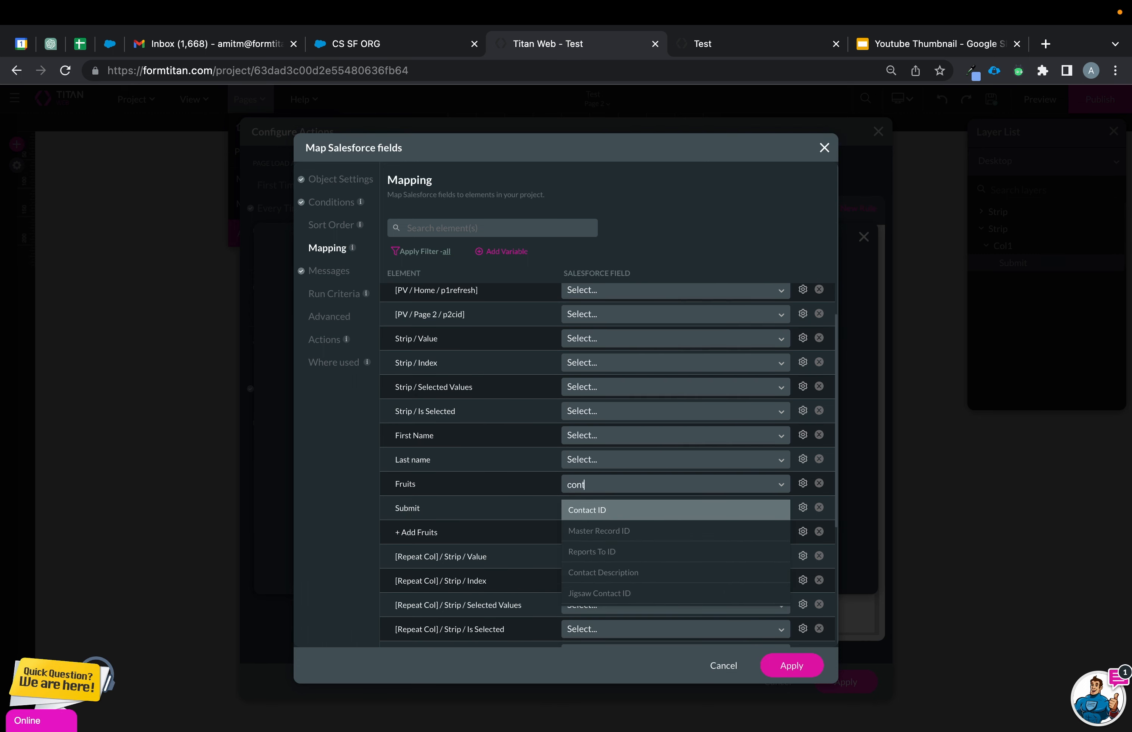
{"action": "left_click", "coordinate": [613, 573]}
{"action": "left_click", "coordinate": [802, 669]}
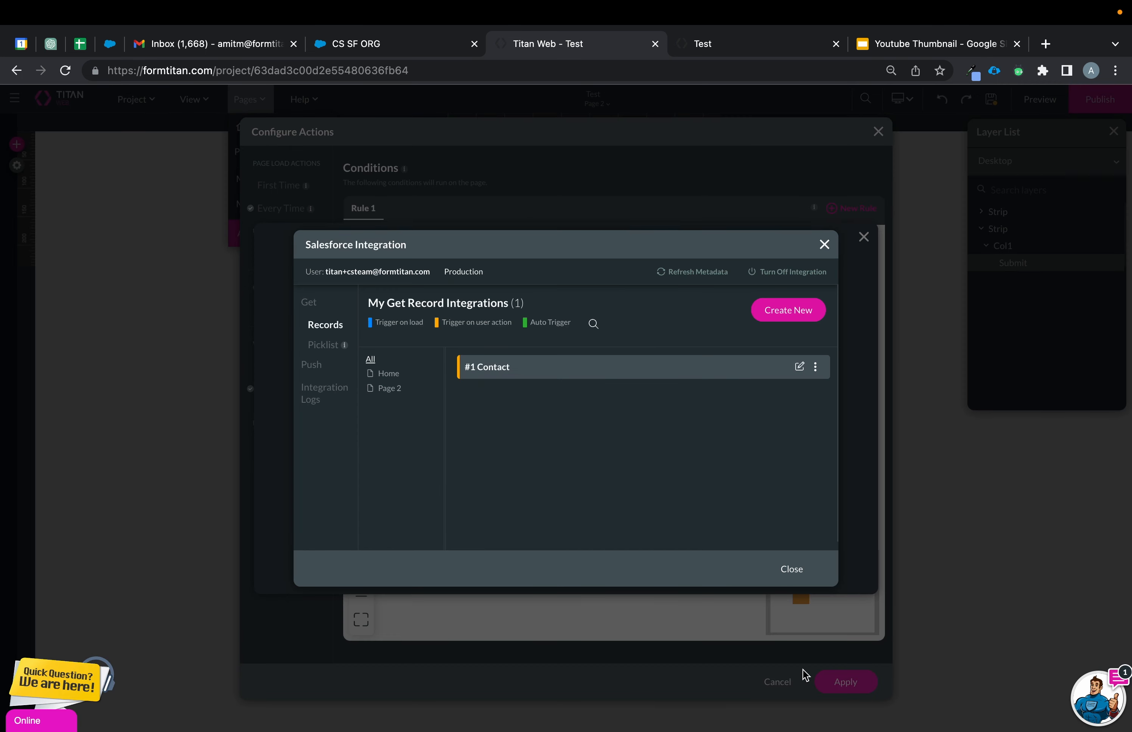
Assign #1 Contact (get) to the Salesforce Action node, insert it and apply the Home page's action configuration
{"action": "left_click", "coordinate": [797, 576]}
{"action": "left_click", "coordinate": [557, 335]}
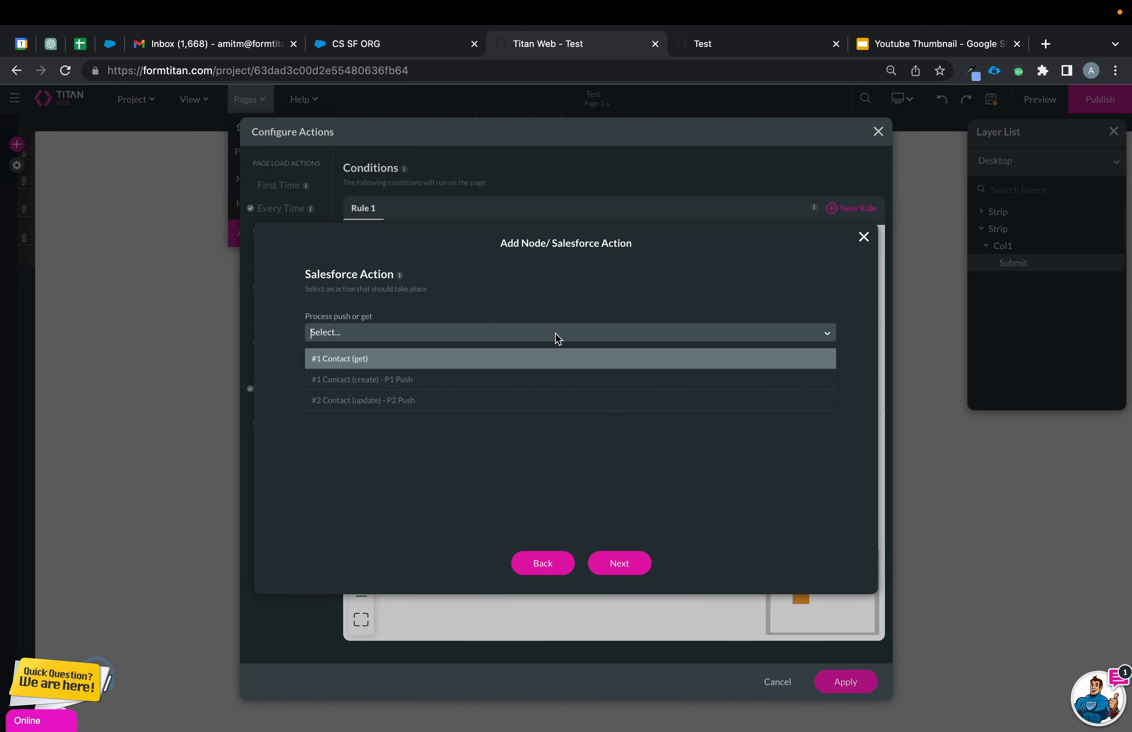
{"action": "left_click", "coordinate": [522, 359]}
{"action": "left_click", "coordinate": [619, 563]}
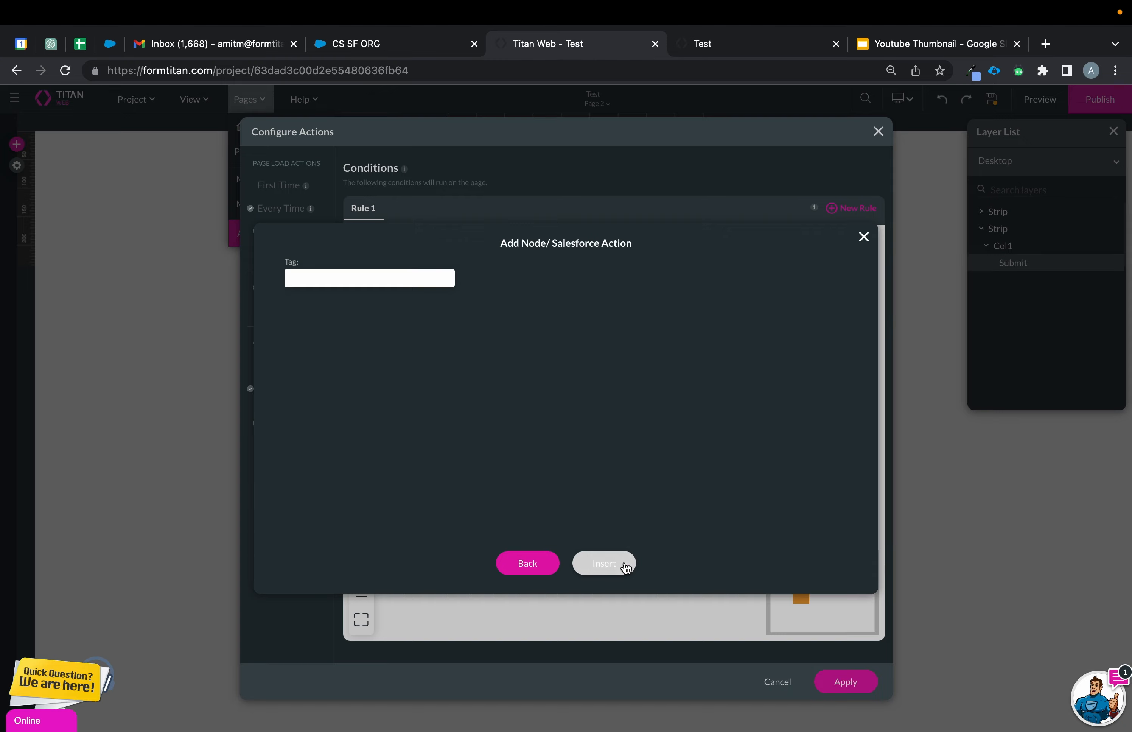
{"action": "left_click", "coordinate": [620, 562]}
{"action": "left_click", "coordinate": [844, 684]}
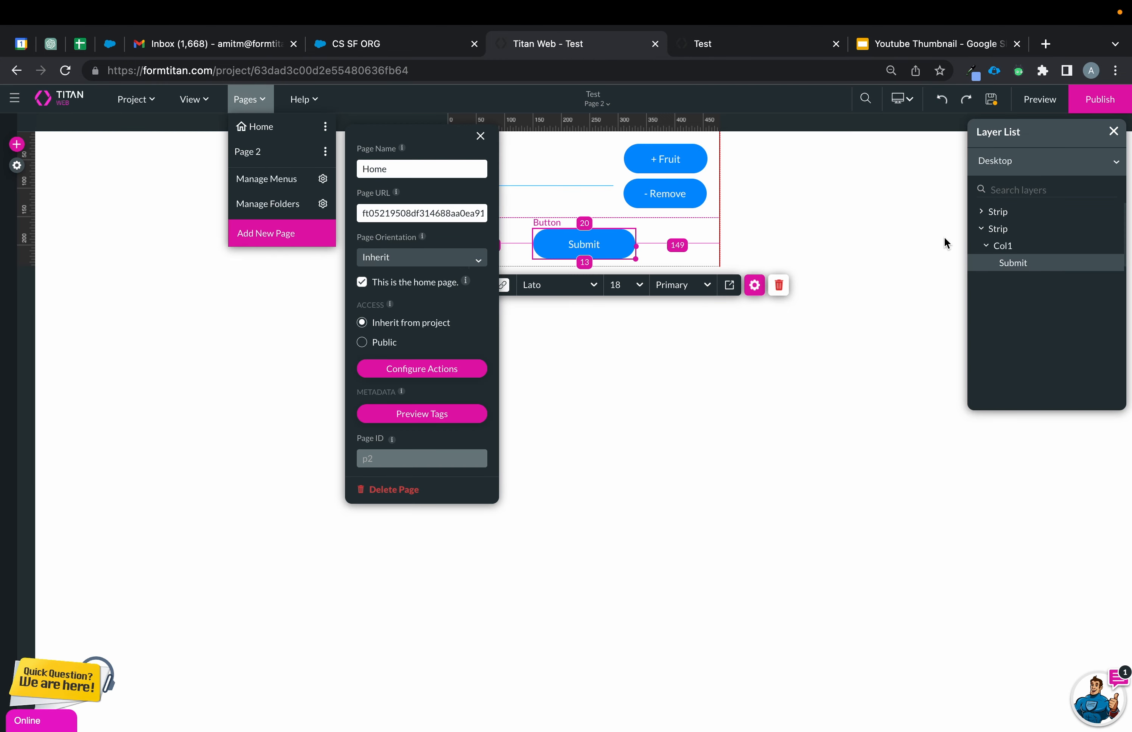
Save the project and publish it
{"action": "left_click", "coordinate": [992, 102]}
{"action": "left_click", "coordinate": [1093, 101]}
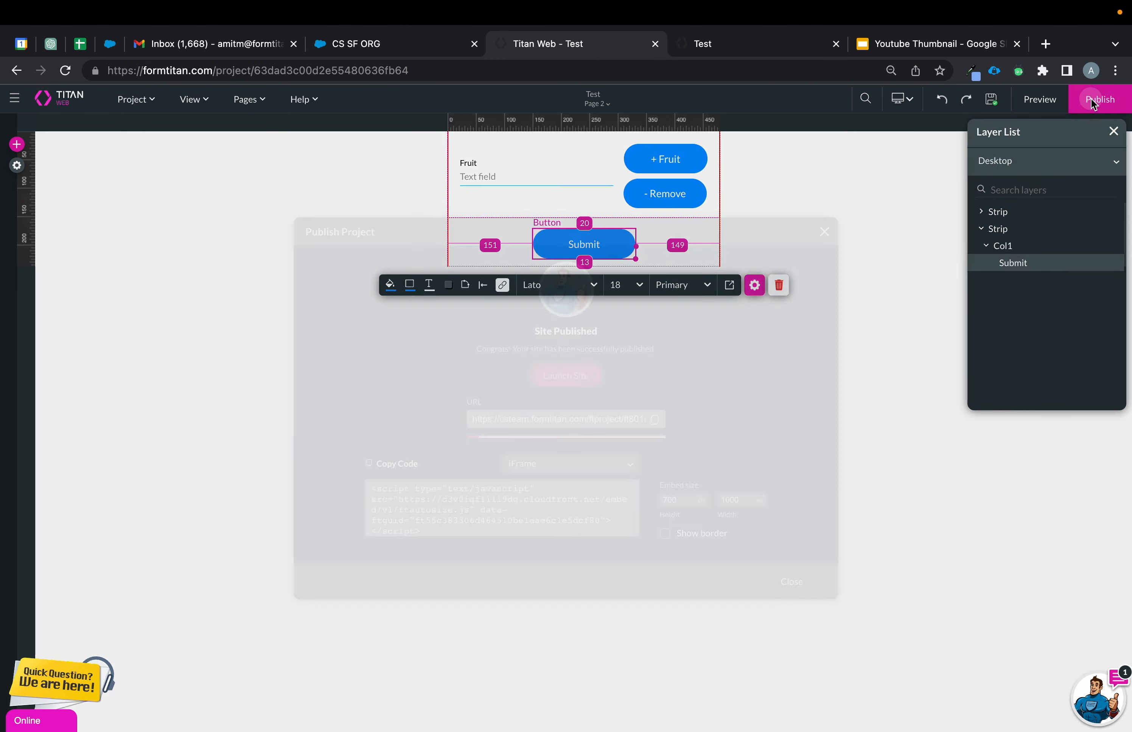
Dismiss the publish confirmation, switch the editor to the Home page and preview the form
{"action": "left_click", "coordinate": [824, 233]}
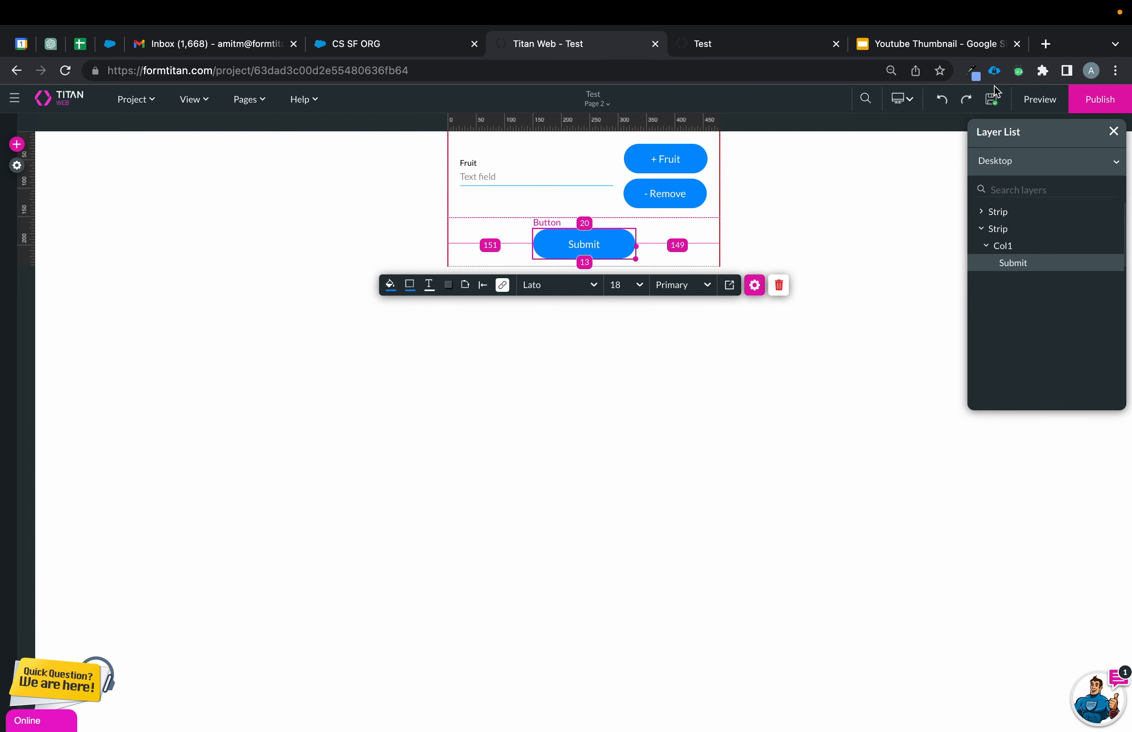
{"action": "left_click", "coordinate": [608, 110]}
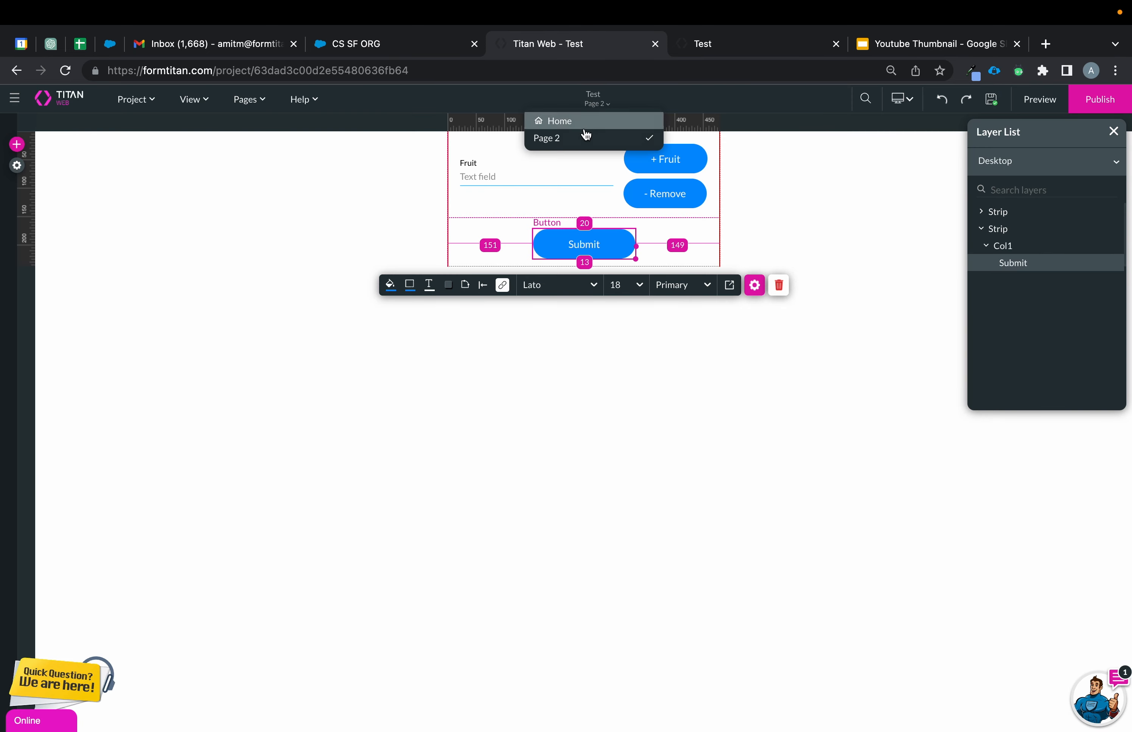
{"action": "left_click", "coordinate": [586, 122]}
{"action": "left_click", "coordinate": [1041, 109]}
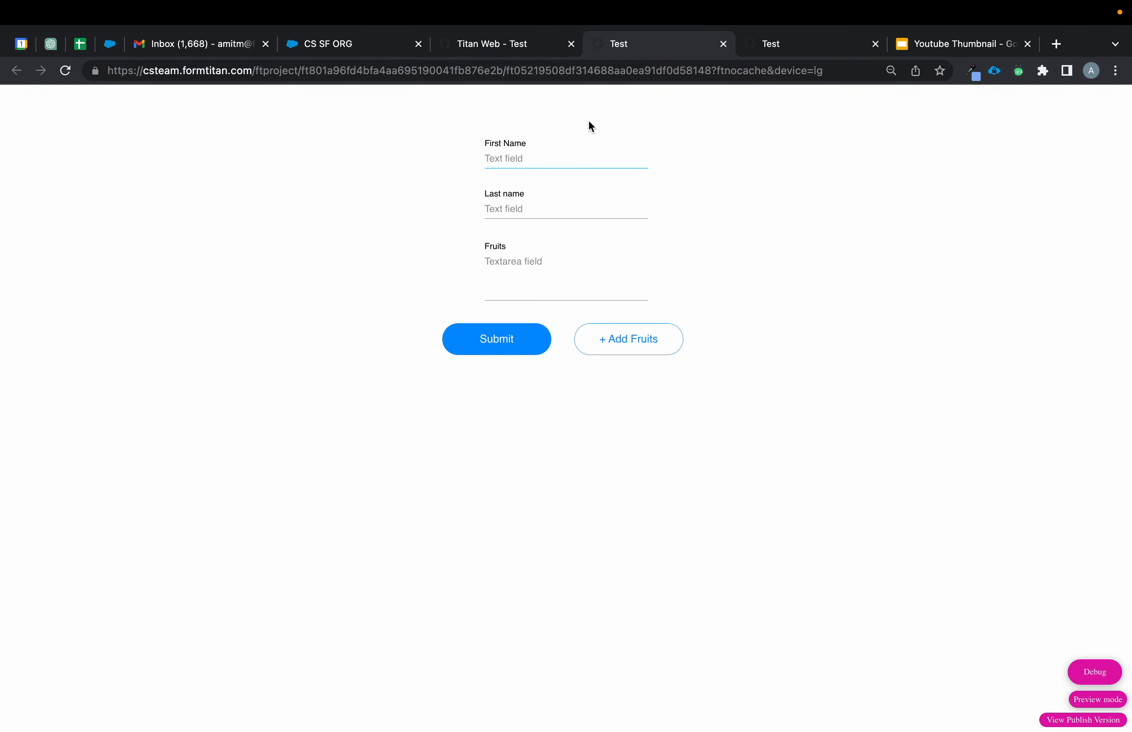
Switch to the Salesforce org and show the contacts in the New This Week list view
{"action": "left_click", "coordinate": [365, 44]}
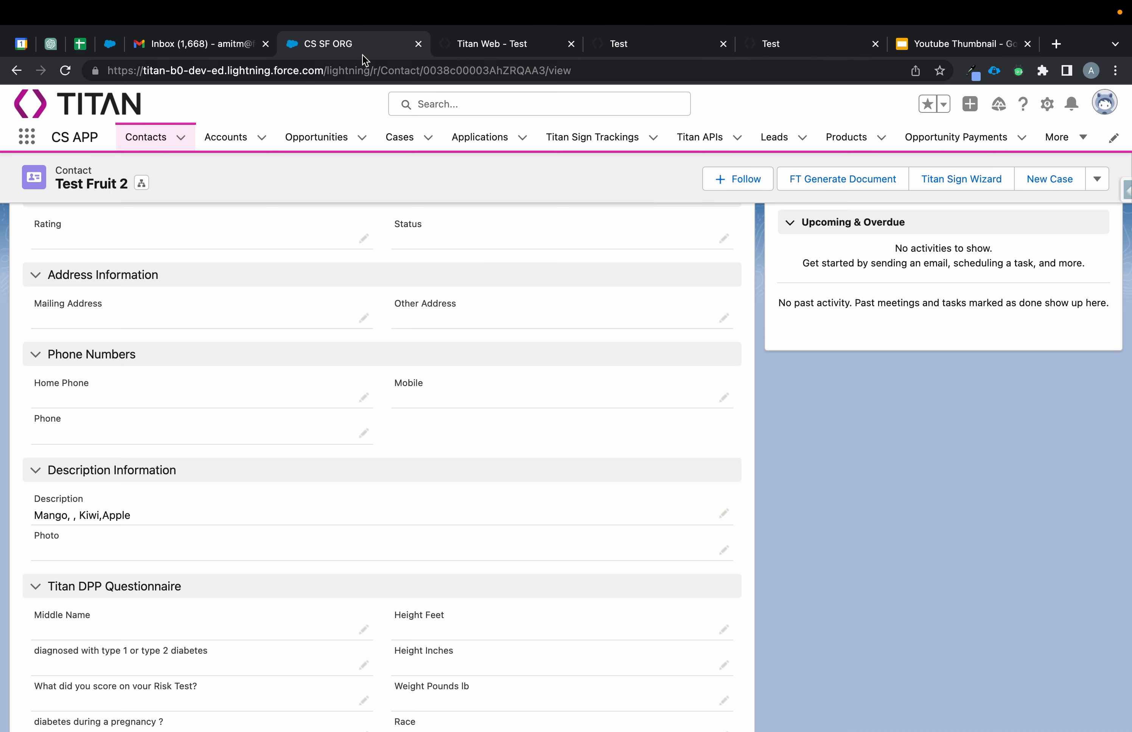
{"action": "left_click", "coordinate": [150, 141]}
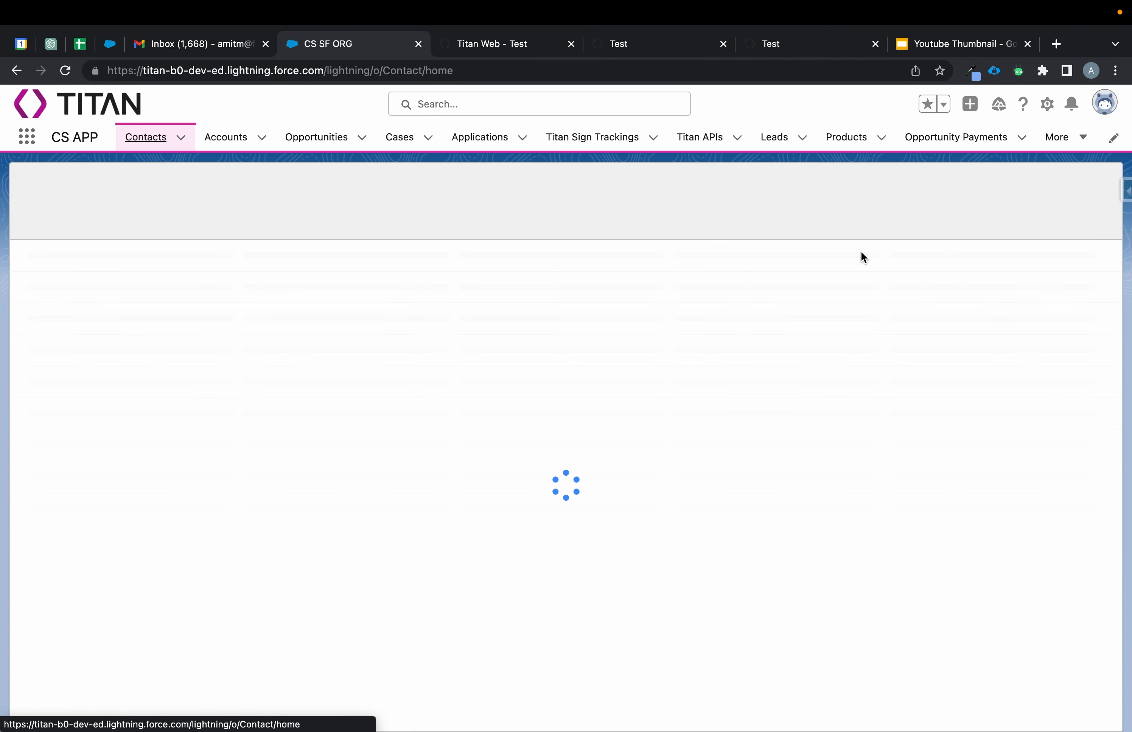
{"action": "left_click", "coordinate": [138, 194]}
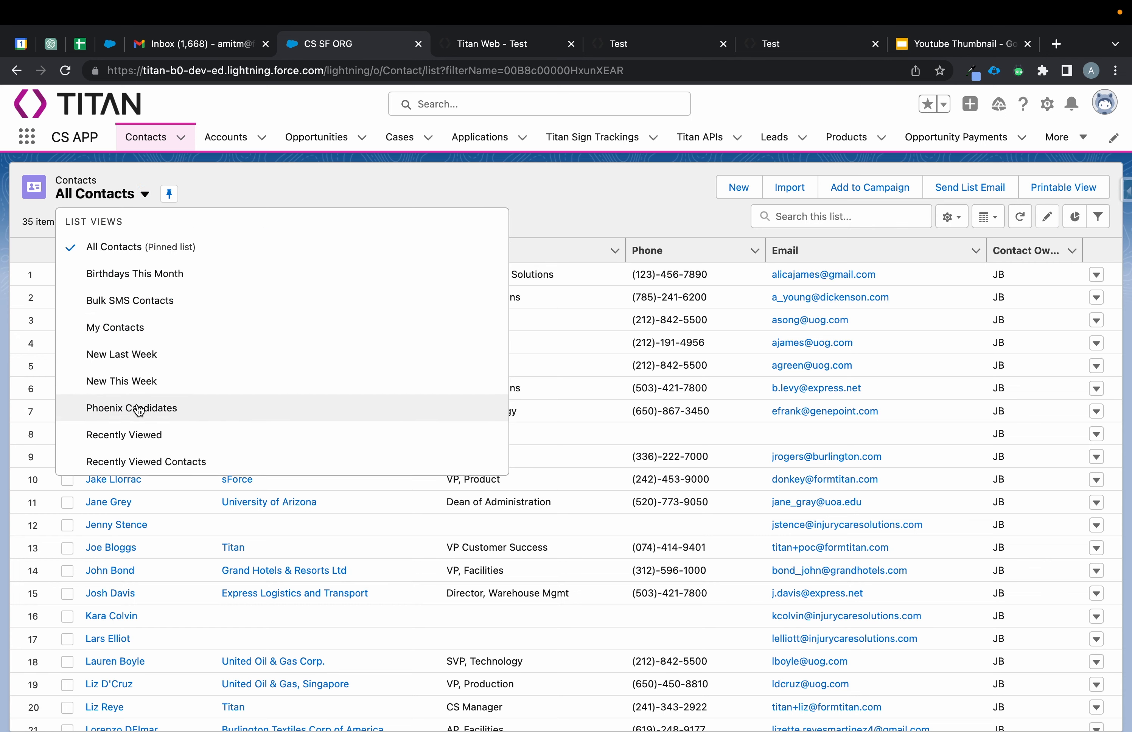
{"action": "left_click", "coordinate": [135, 435]}
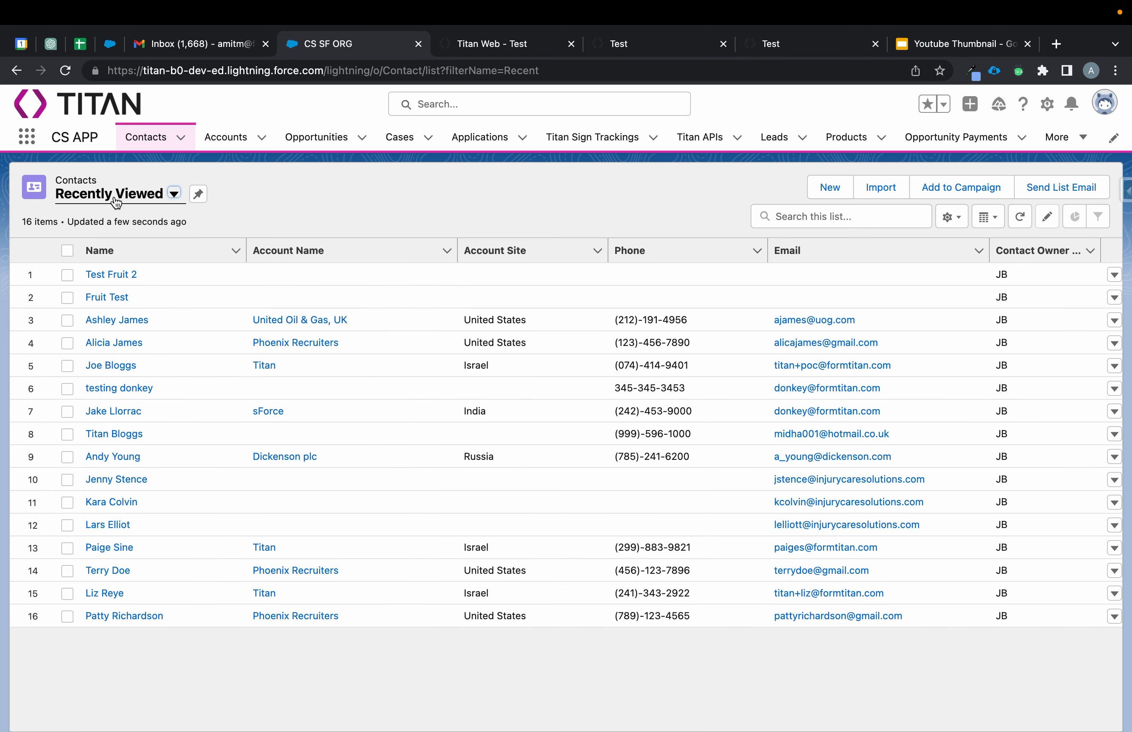
{"action": "left_click", "coordinate": [117, 195]}
{"action": "left_click", "coordinate": [130, 383]}
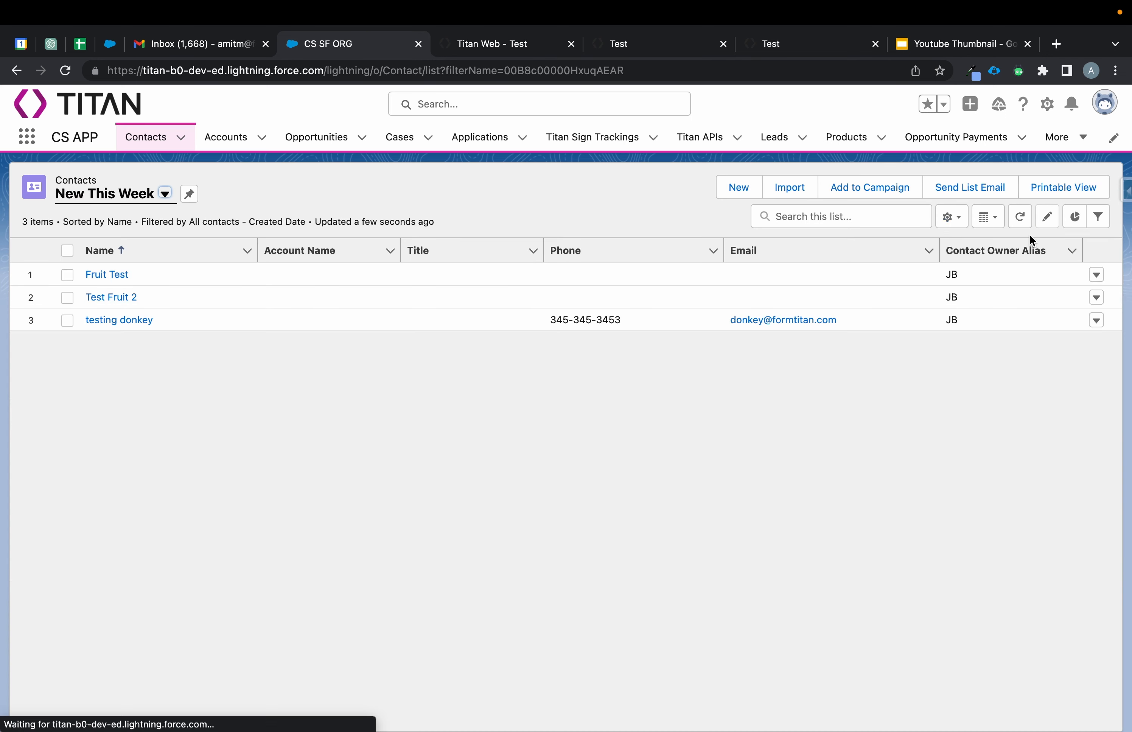
Delete all three contacts in the New This Week list
{"action": "left_click", "coordinate": [1097, 276]}
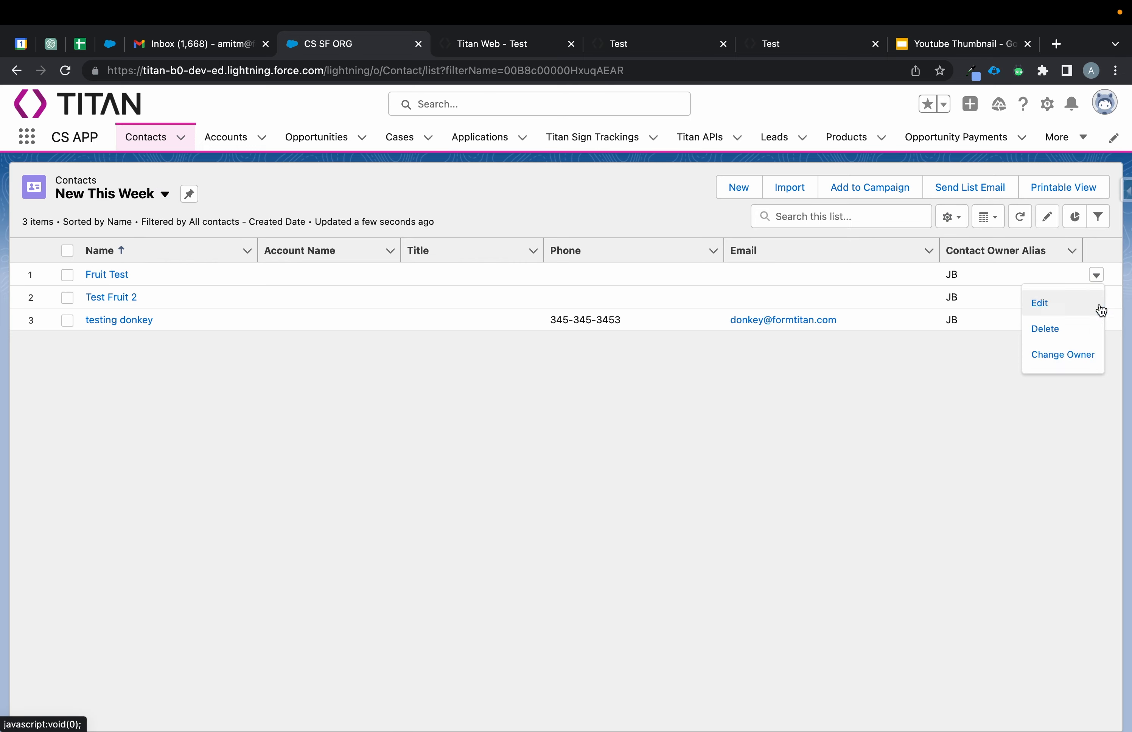
{"action": "left_click", "coordinate": [1071, 339]}
{"action": "left_click", "coordinate": [759, 441]}
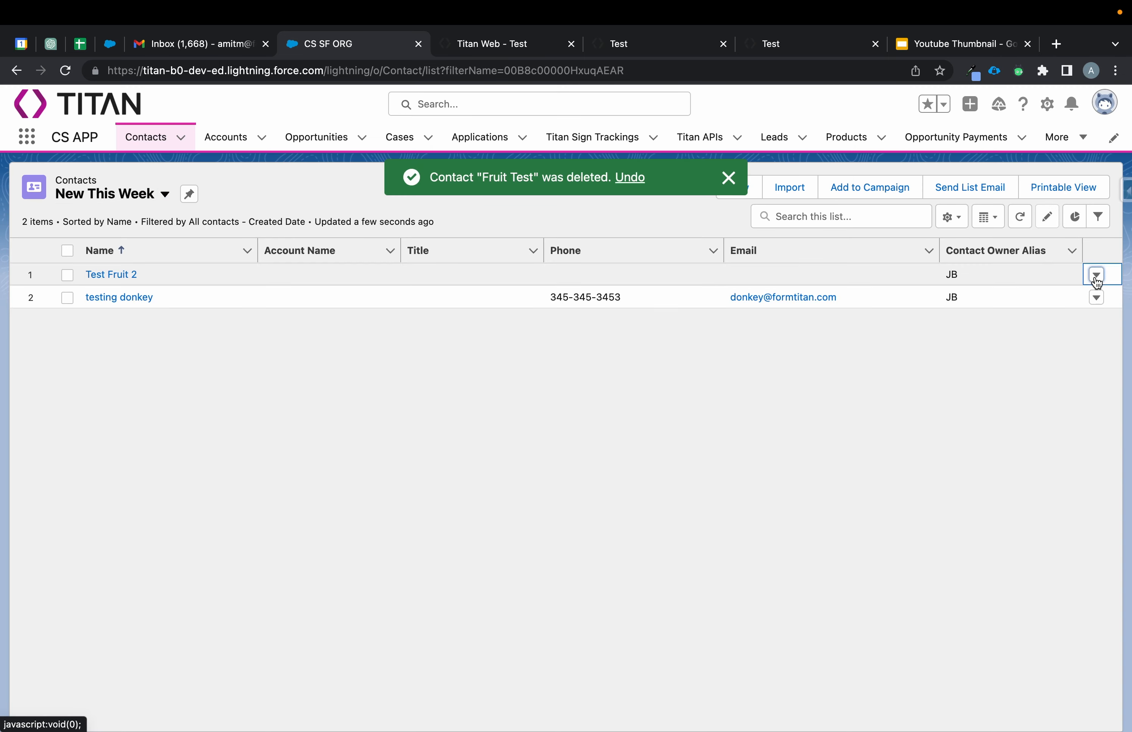
{"action": "left_click", "coordinate": [1097, 276]}
{"action": "left_click", "coordinate": [1046, 329]}
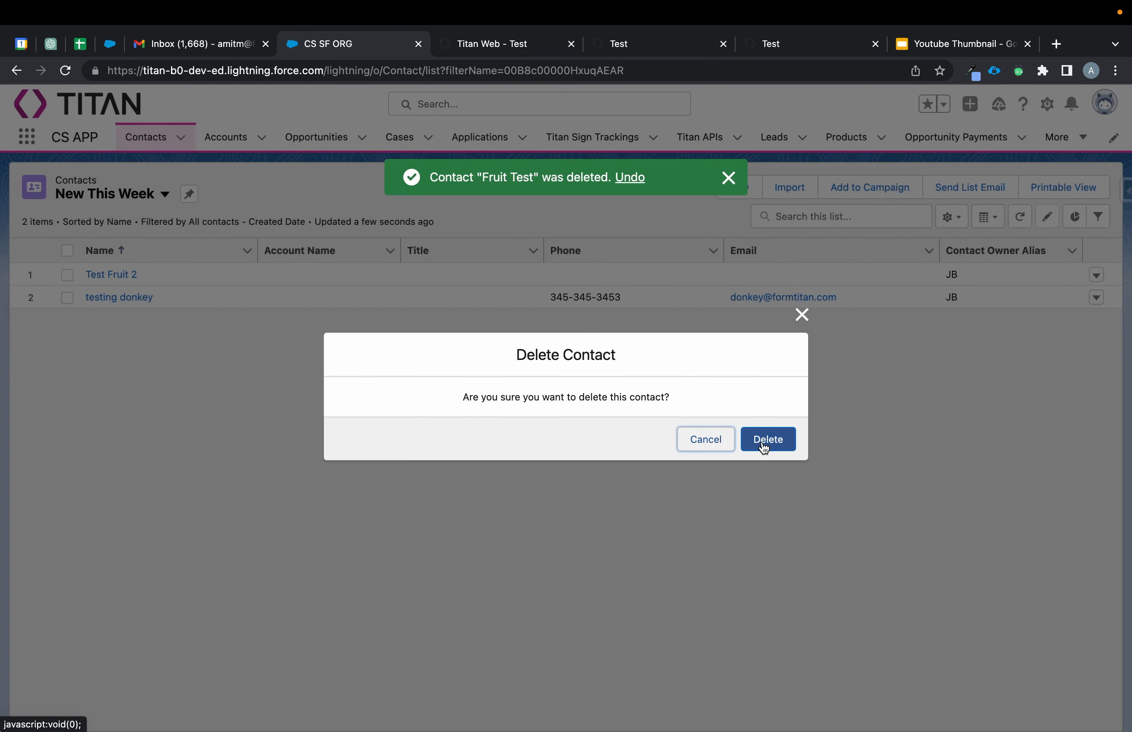
{"action": "left_click", "coordinate": [765, 442]}
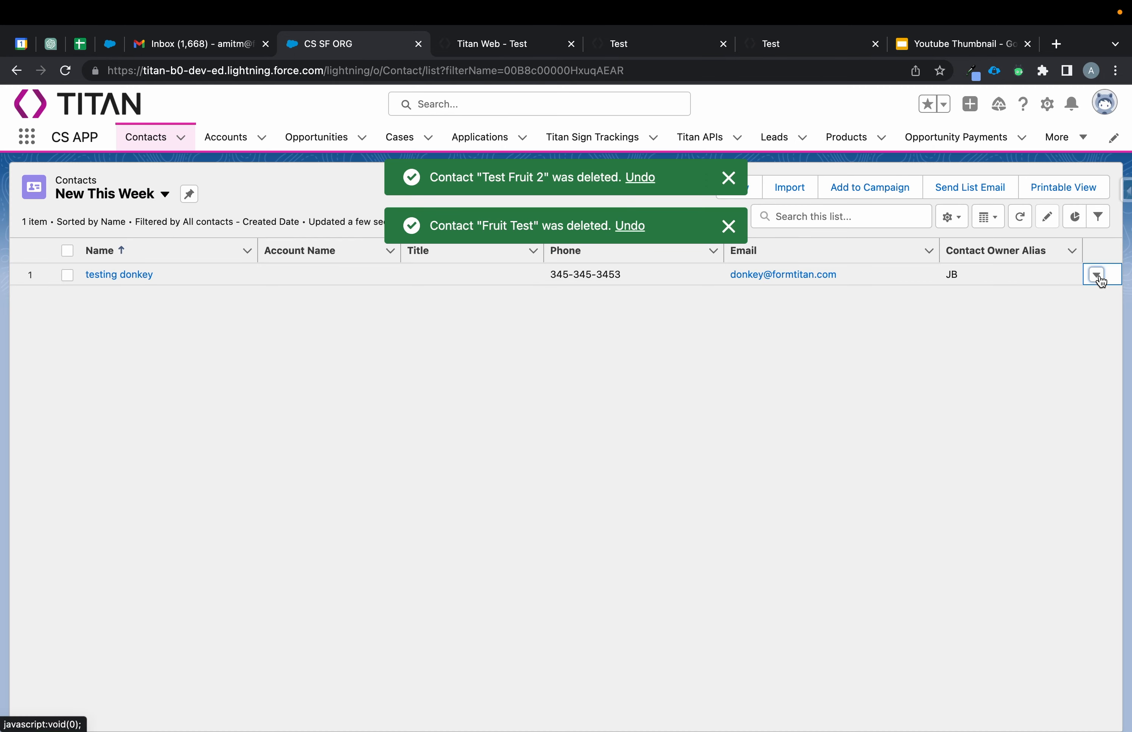
{"action": "left_click", "coordinate": [1096, 275]}
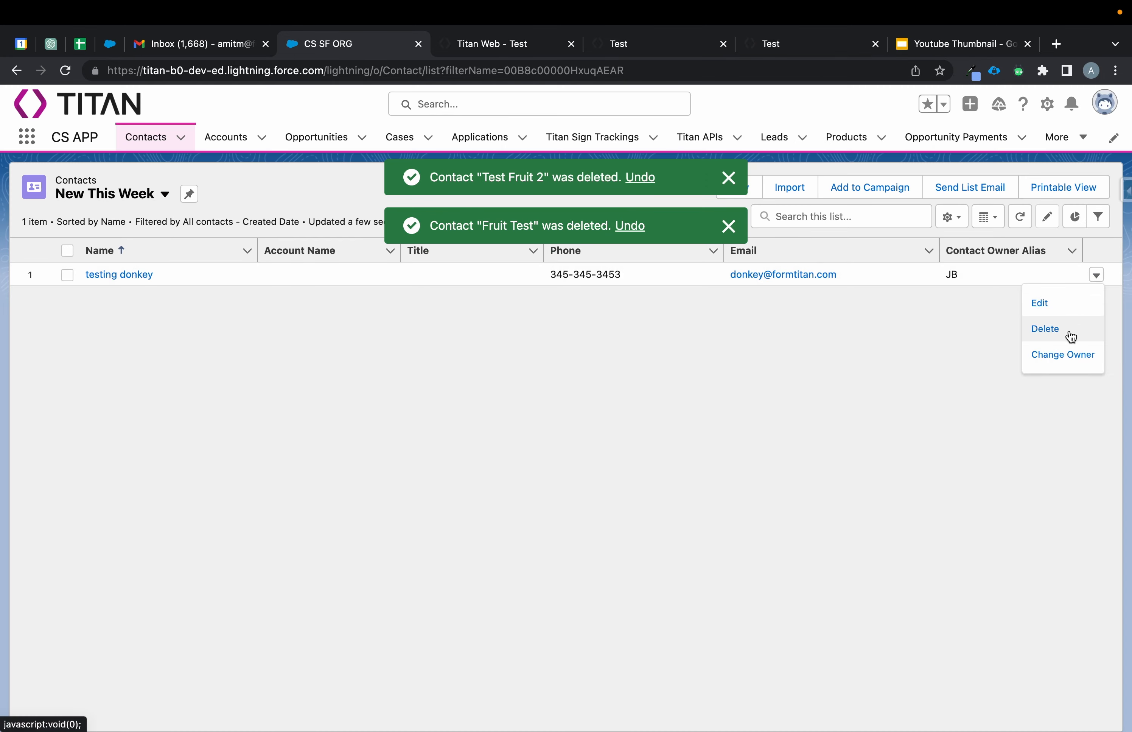
{"action": "left_click", "coordinate": [1067, 332]}
{"action": "left_click", "coordinate": [766, 442]}
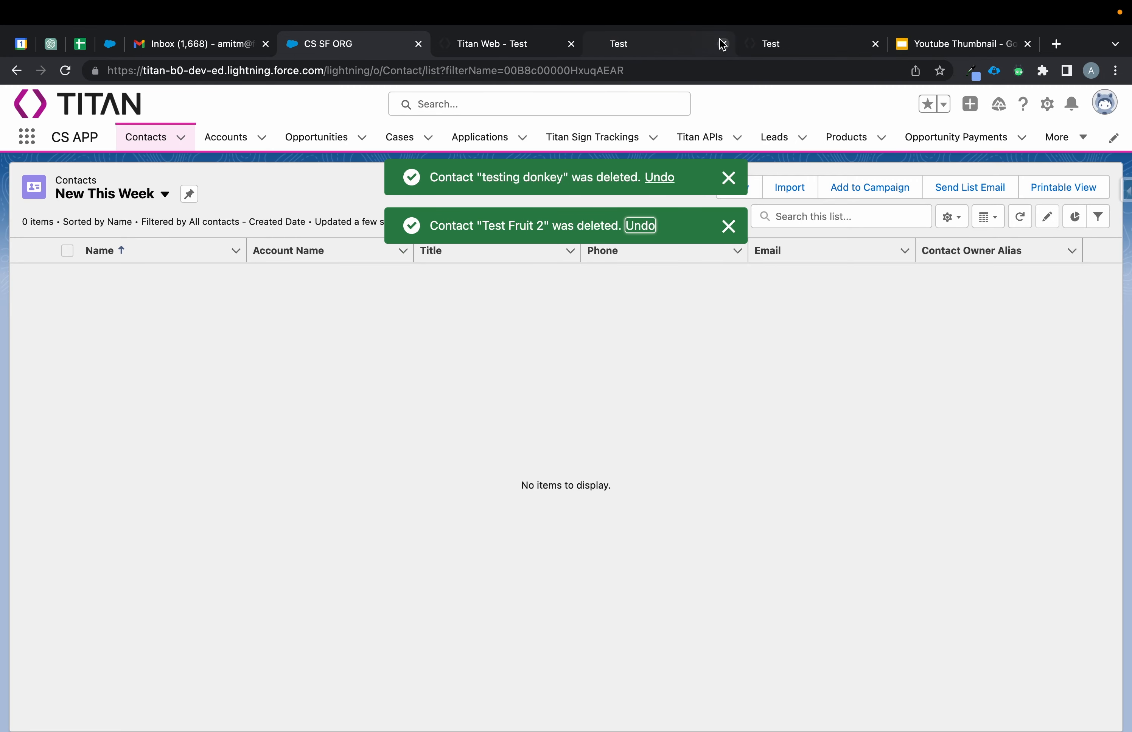
Close both old Test form pages, return to the Titan Web editor and launch a fresh preview
{"action": "left_click", "coordinate": [681, 47]}
{"action": "left_click", "coordinate": [723, 43]}
{"action": "left_click", "coordinate": [723, 44]}
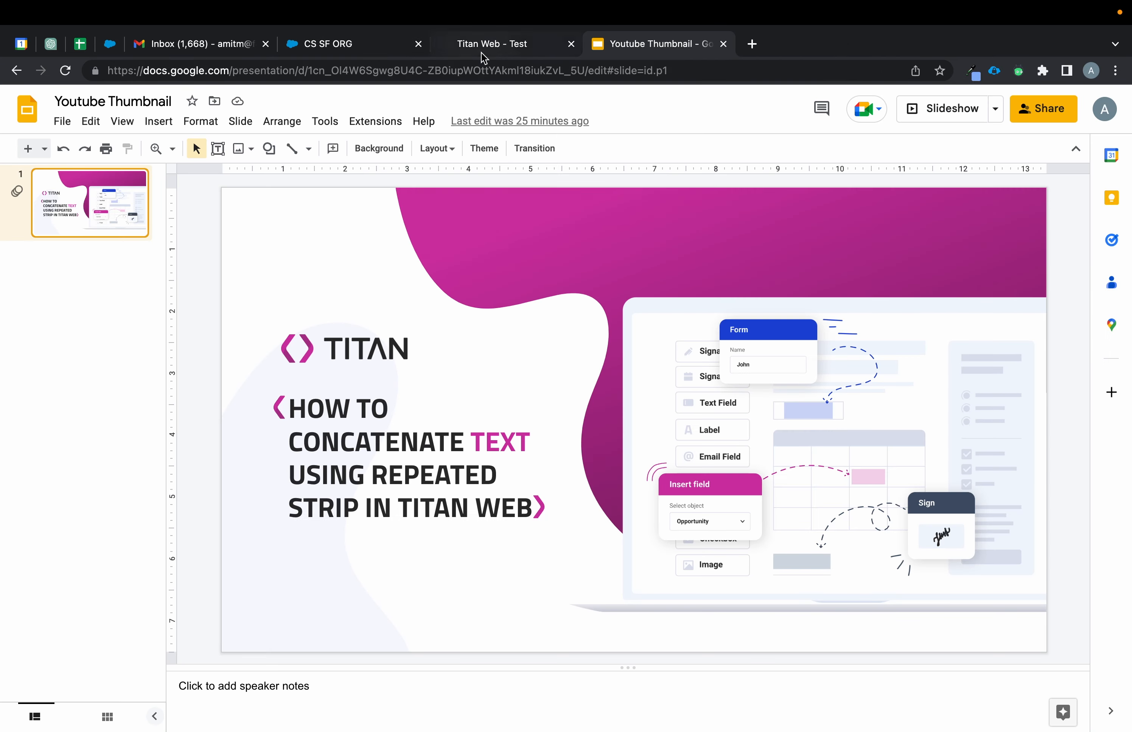
{"action": "left_click", "coordinate": [481, 48]}
{"action": "left_click", "coordinate": [1046, 101]}
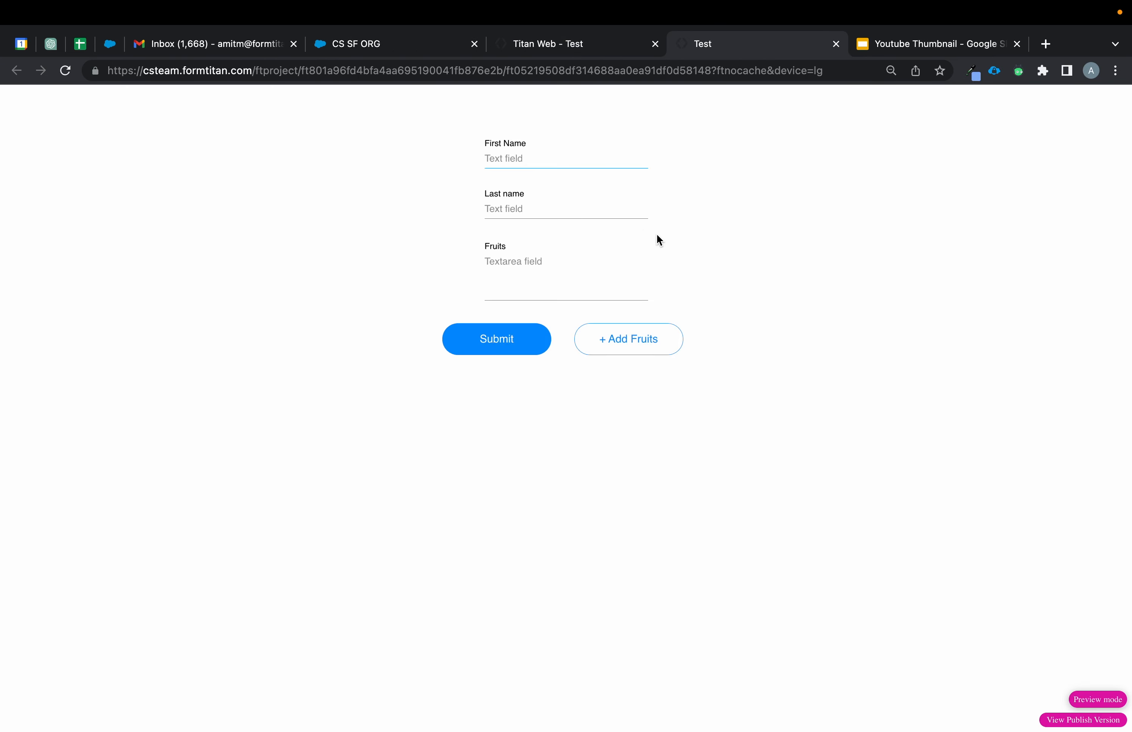
Submit the previewed form with First Name Fruit, Last name Test and Fruits Kiwi
{"action": "left_click", "coordinate": [548, 164]}
{"action": "type", "text": "Fruit"}
{"action": "left_click", "coordinate": [540, 208]}
{"action": "type", "text": "Test"}
{"action": "left_click", "coordinate": [537, 260]}
{"action": "type", "text": "Kiwi"}
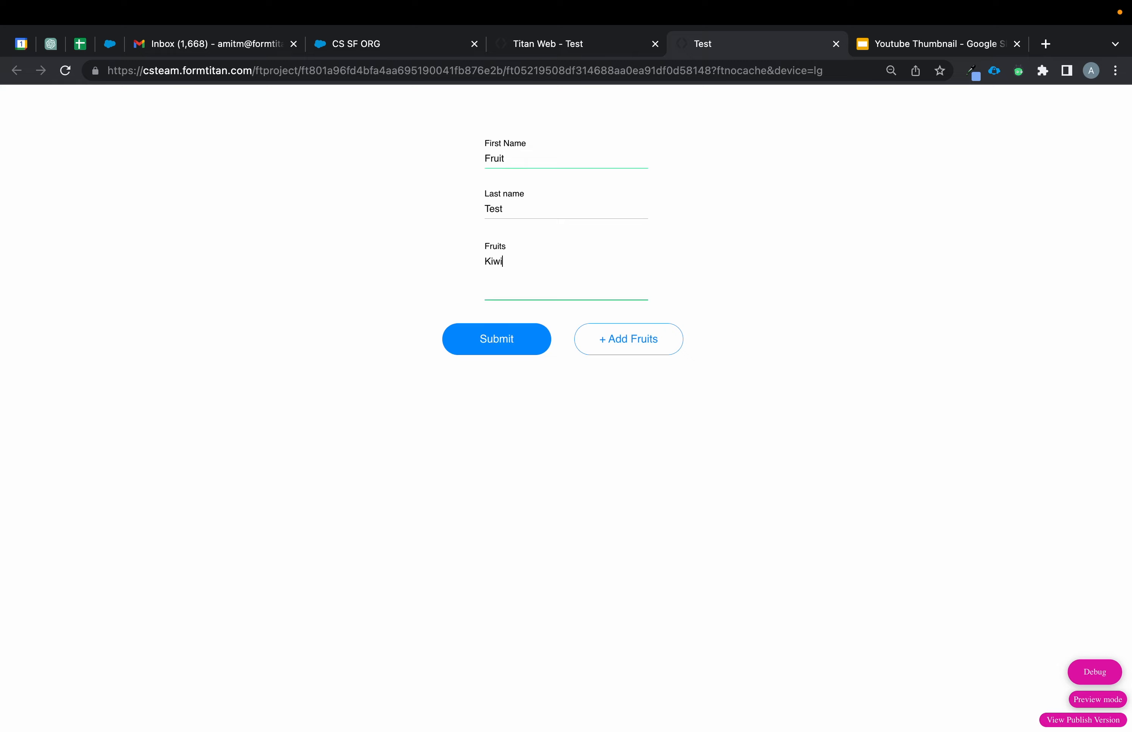
{"action": "left_click", "coordinate": [527, 342]}
Inspect p1cid in the form's debug data, switch to Salesforce, refresh the contact list and check the new contact's Description
{"action": "left_click", "coordinate": [1093, 670]}
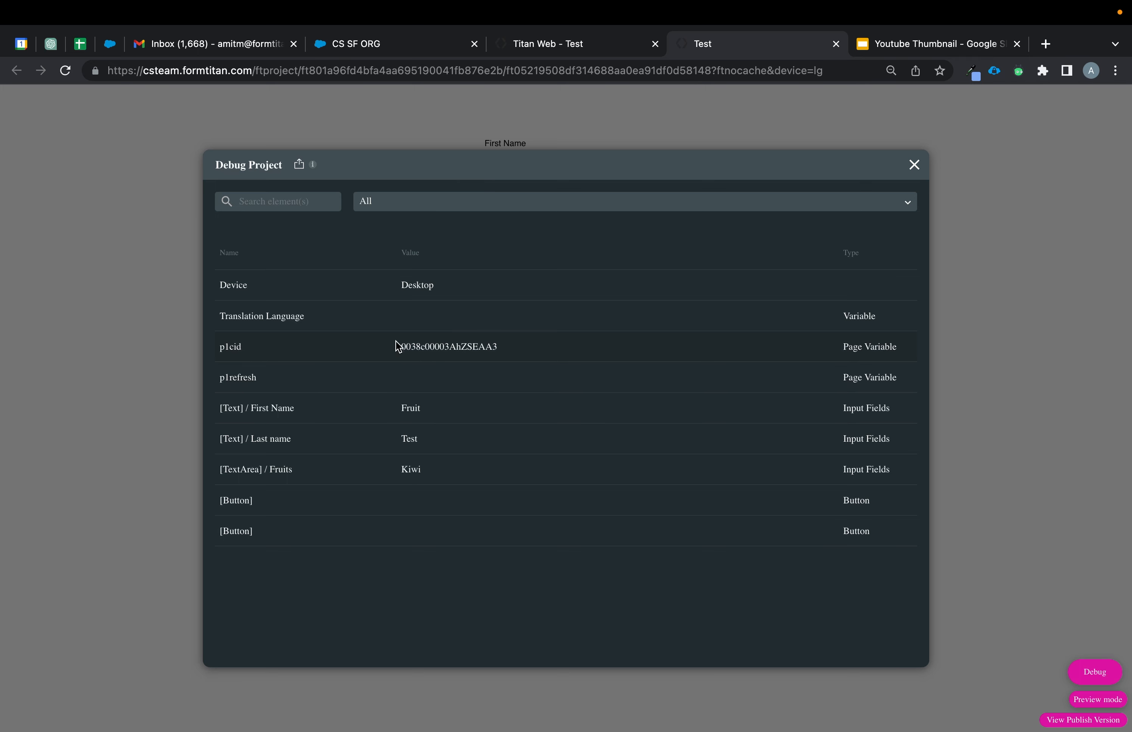
{"action": "left_click_drag", "start_coordinate": [403, 351], "coordinate": [508, 351]}
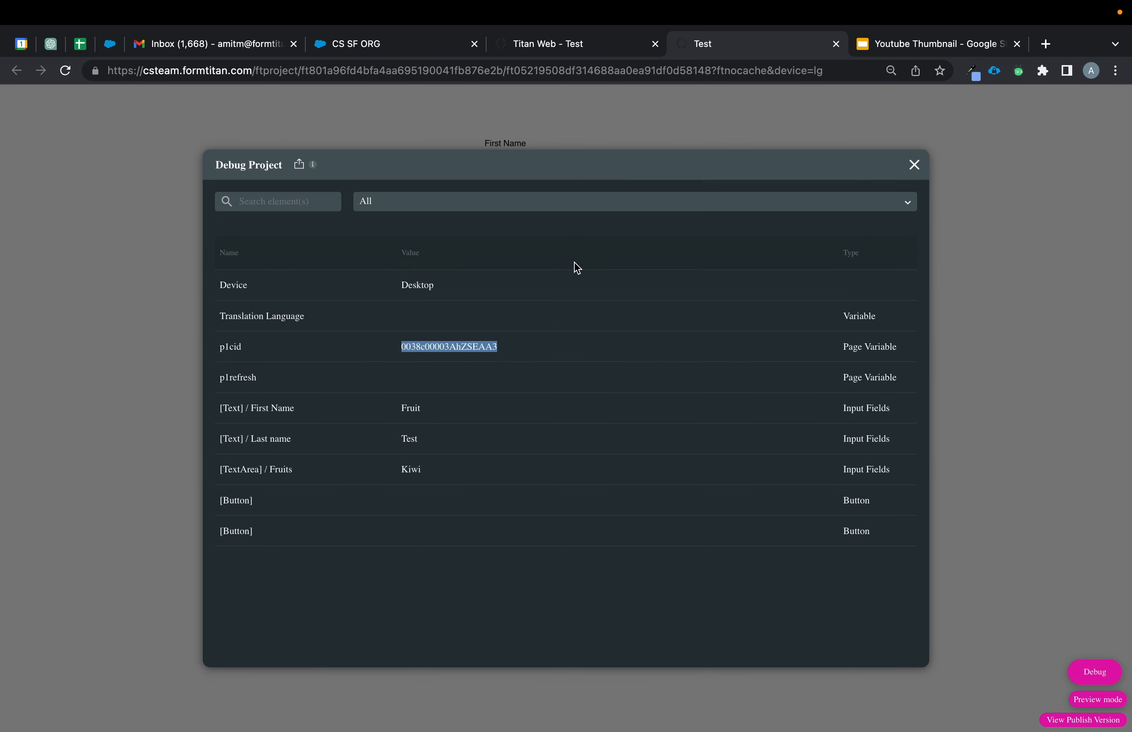
{"action": "left_click", "coordinate": [388, 44]}
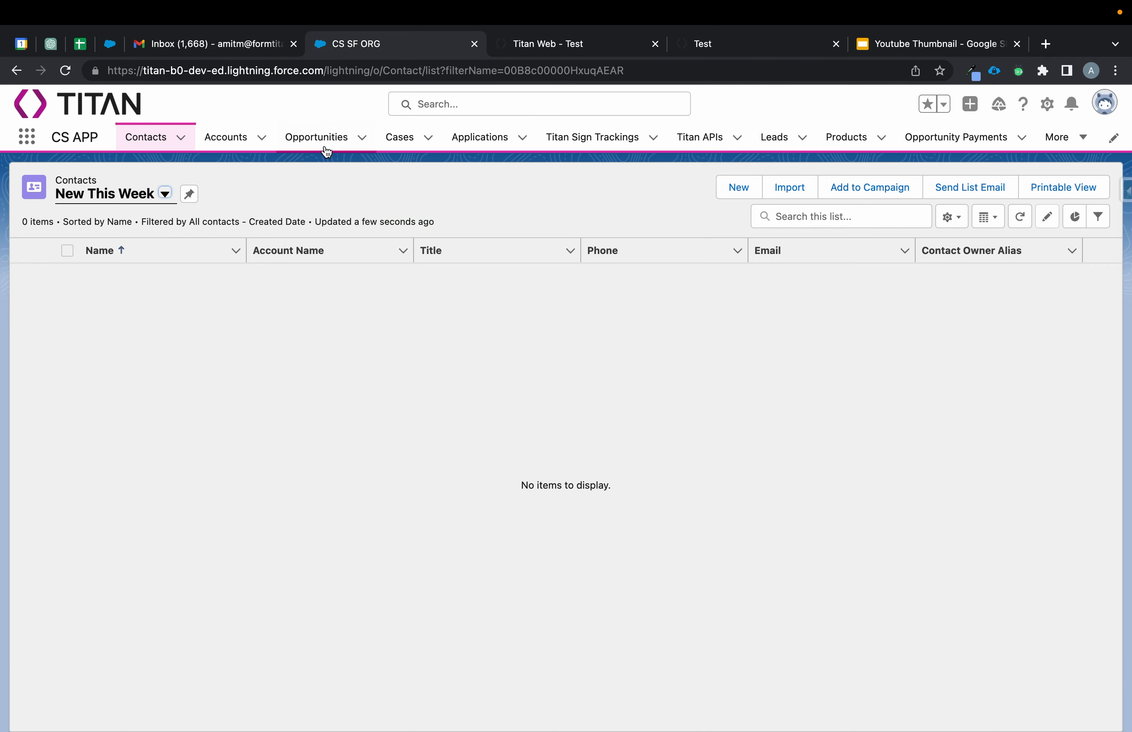
{"action": "left_click", "coordinate": [1020, 216]}
{"action": "left_click", "coordinate": [103, 274]}
{"action": "scroll", "coordinate": [298, 462], "scroll_direction": "down", "scroll_amount": 8}
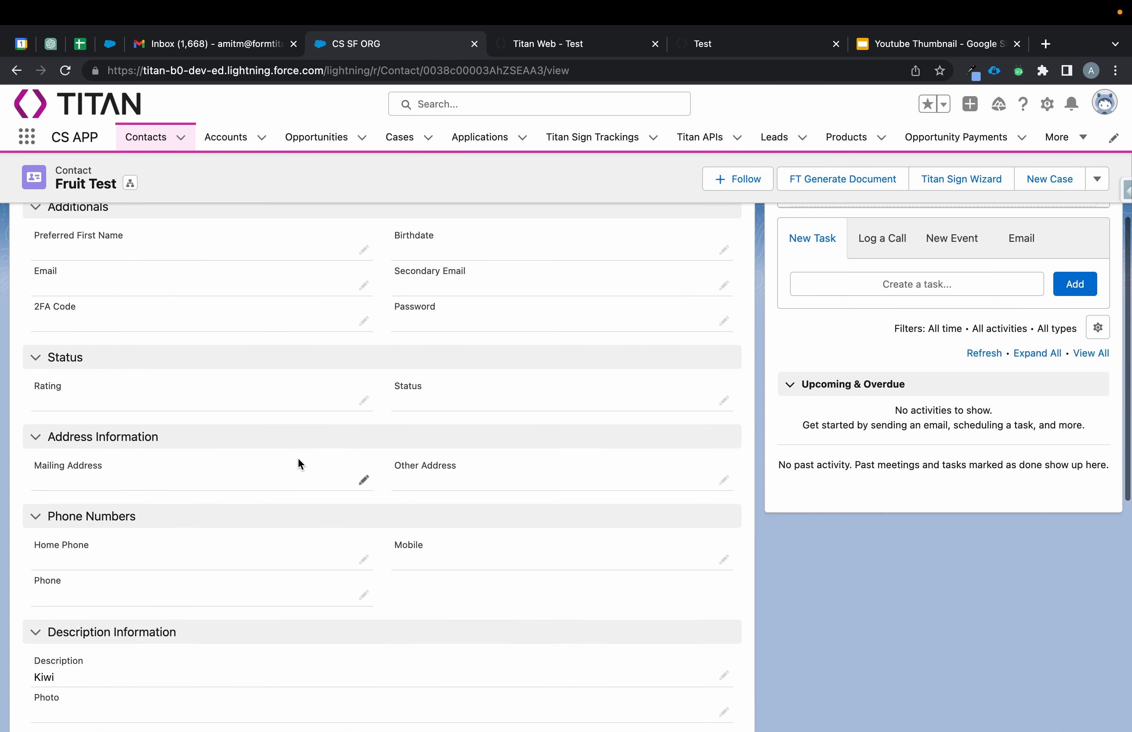
{"action": "scroll", "coordinate": [139, 493], "scroll_direction": "down", "scroll_amount": 10}
{"action": "scroll", "coordinate": [68, 260], "scroll_direction": "up", "scroll_amount": 2}
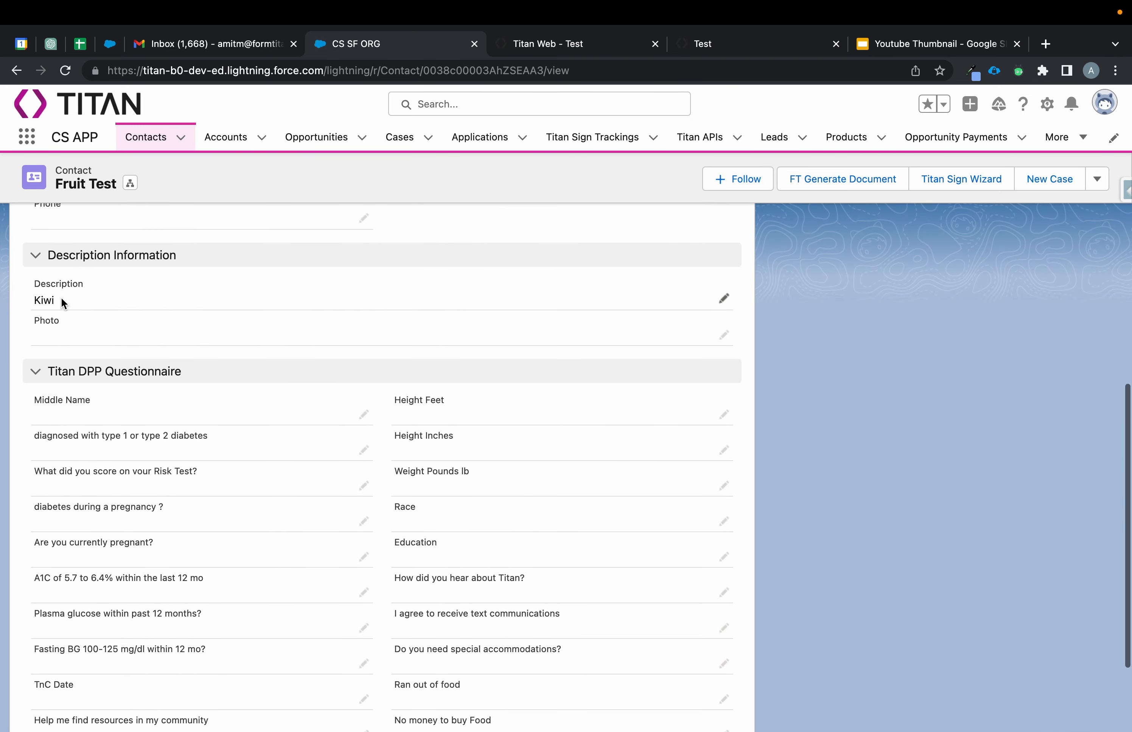
Return to the form preview, close the debug data, open the Add Fruits modal and enter Mango and Apple in separate rows
{"action": "left_click", "coordinate": [640, 49]}
{"action": "left_click", "coordinate": [719, 50]}
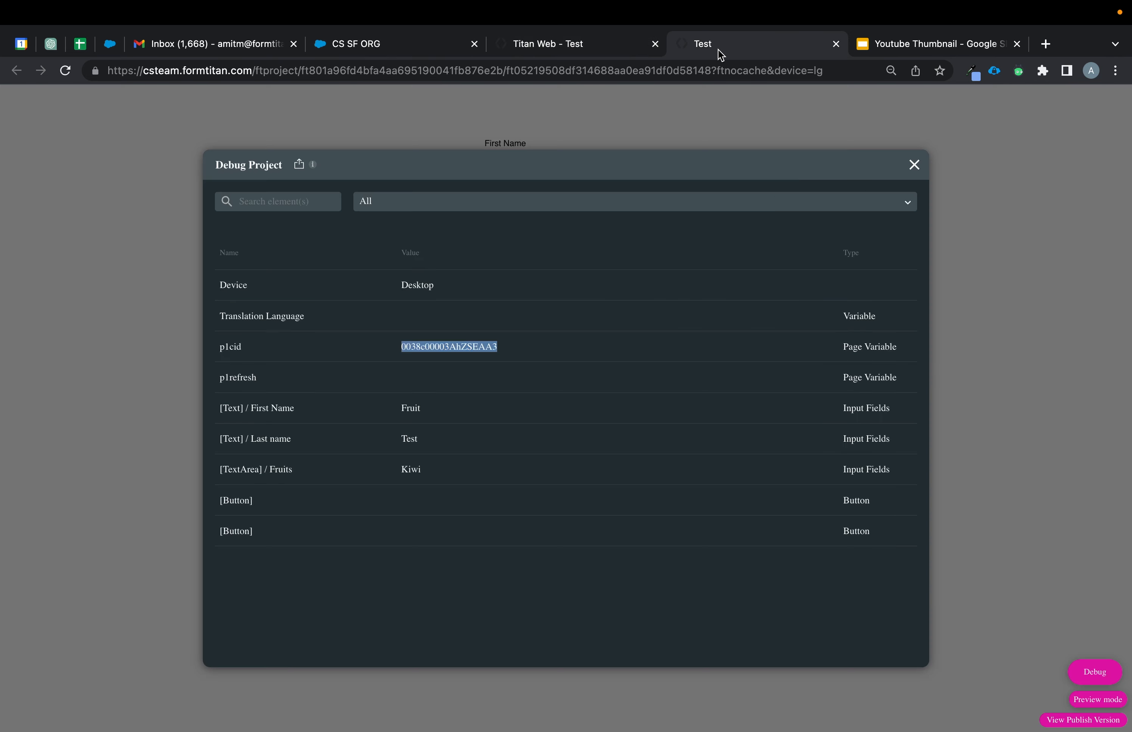
{"action": "left_click", "coordinate": [909, 166]}
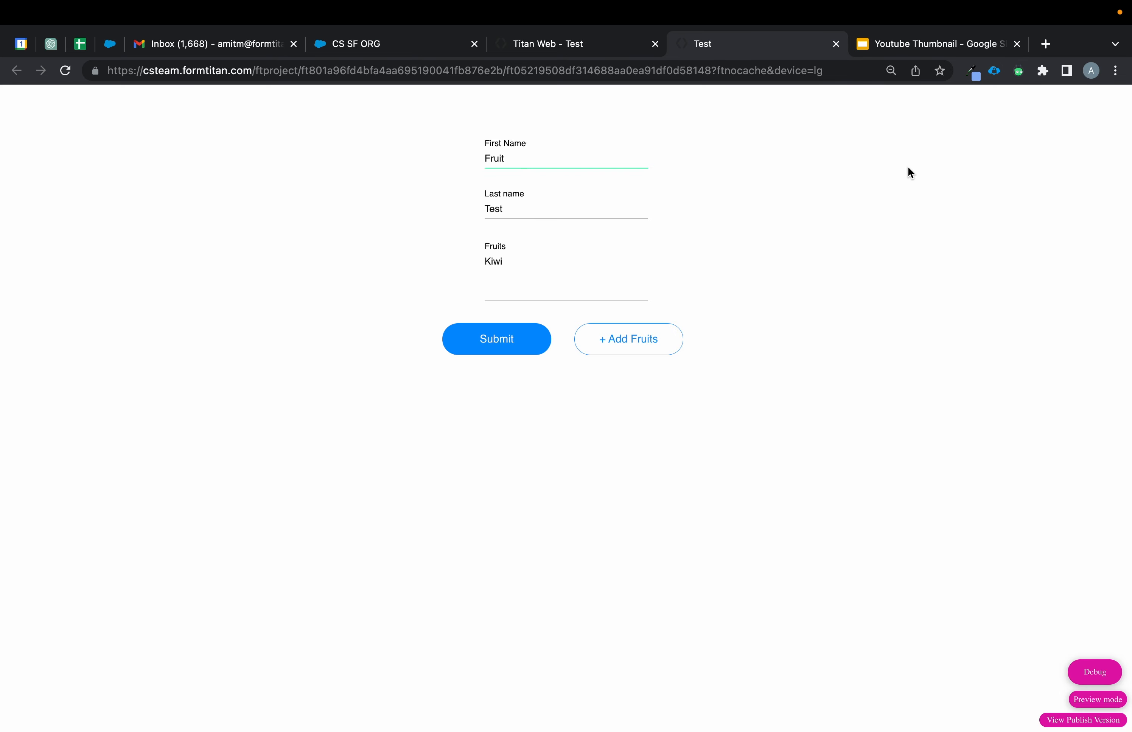
{"action": "left_click", "coordinate": [648, 343]}
{"action": "left_click", "coordinate": [552, 347]}
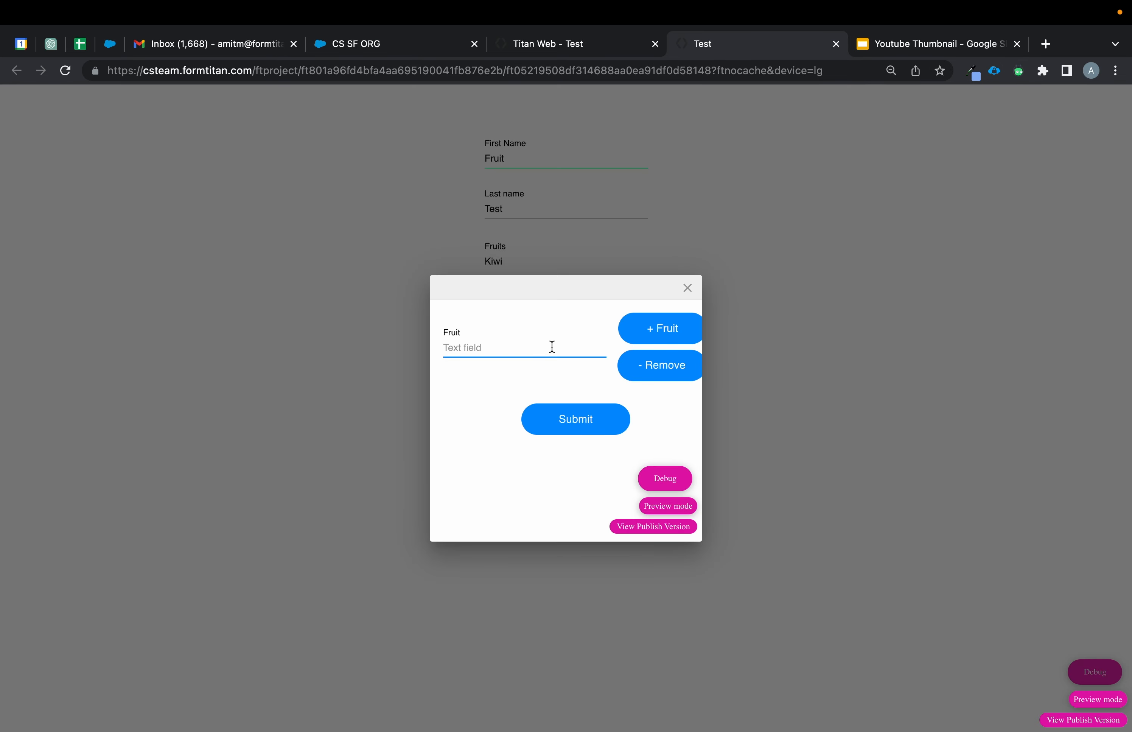
{"action": "type", "text": "Mango"}
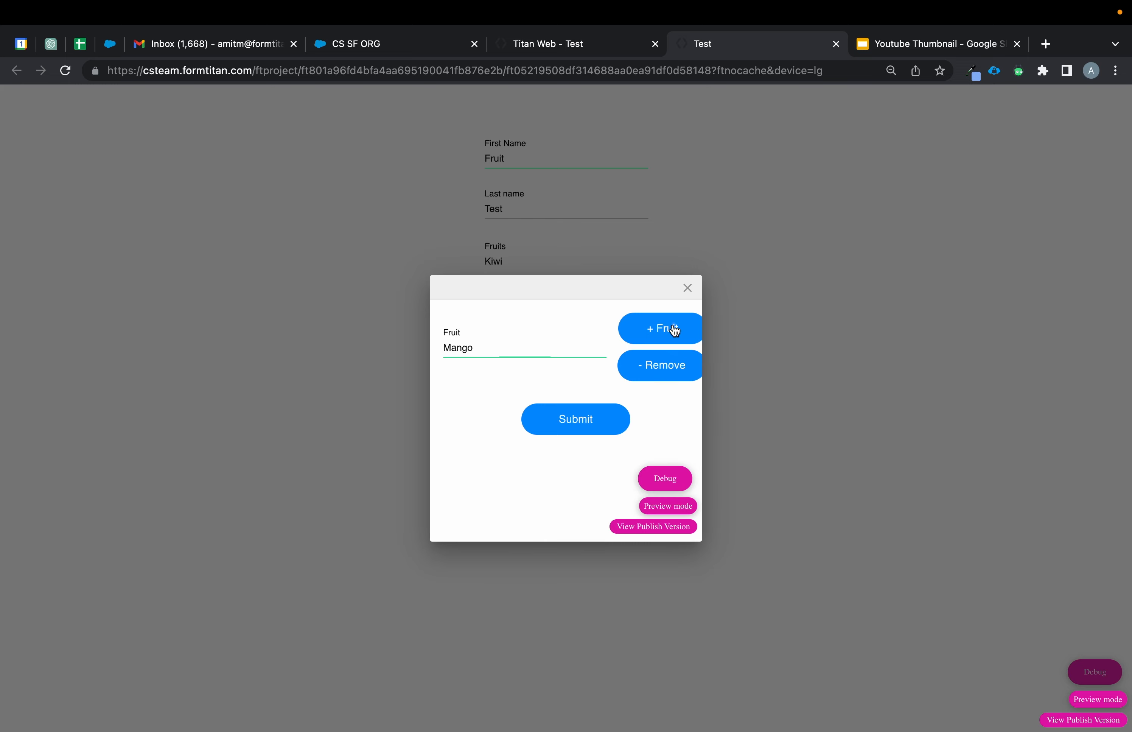
{"action": "left_click", "coordinate": [675, 331]}
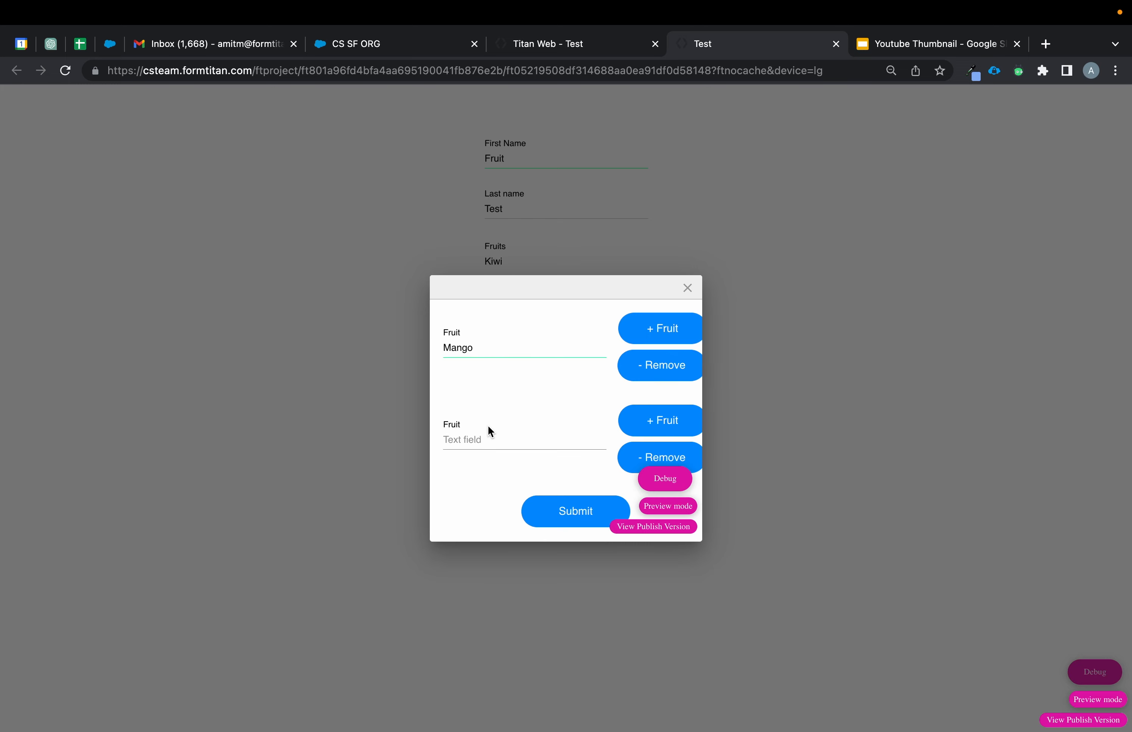
{"action": "left_click", "coordinate": [487, 430]}
{"action": "type", "text": "Apple"}
Examine the p2fcollection and p2cid variables in the modal's debug data, then close it
{"action": "left_click", "coordinate": [662, 480]}
{"action": "scroll", "coordinate": [638, 449], "scroll_direction": "down", "scroll_amount": 5}
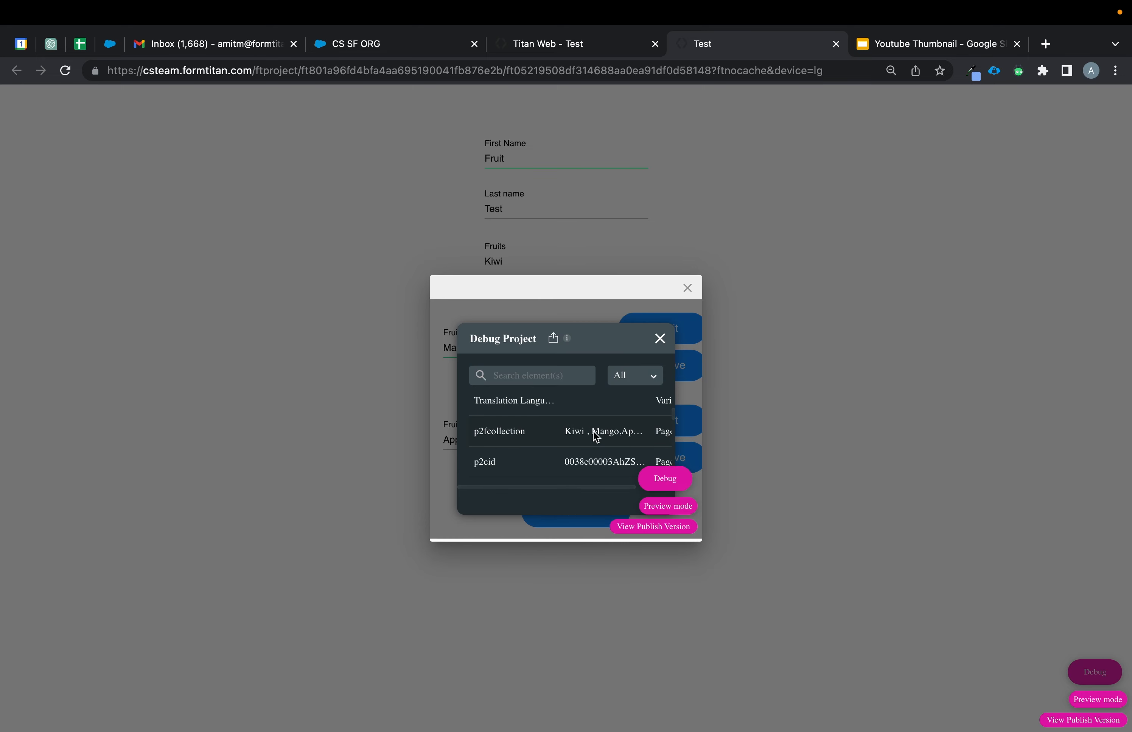
{"action": "left_click_drag", "start_coordinate": [571, 436], "coordinate": [636, 439]}
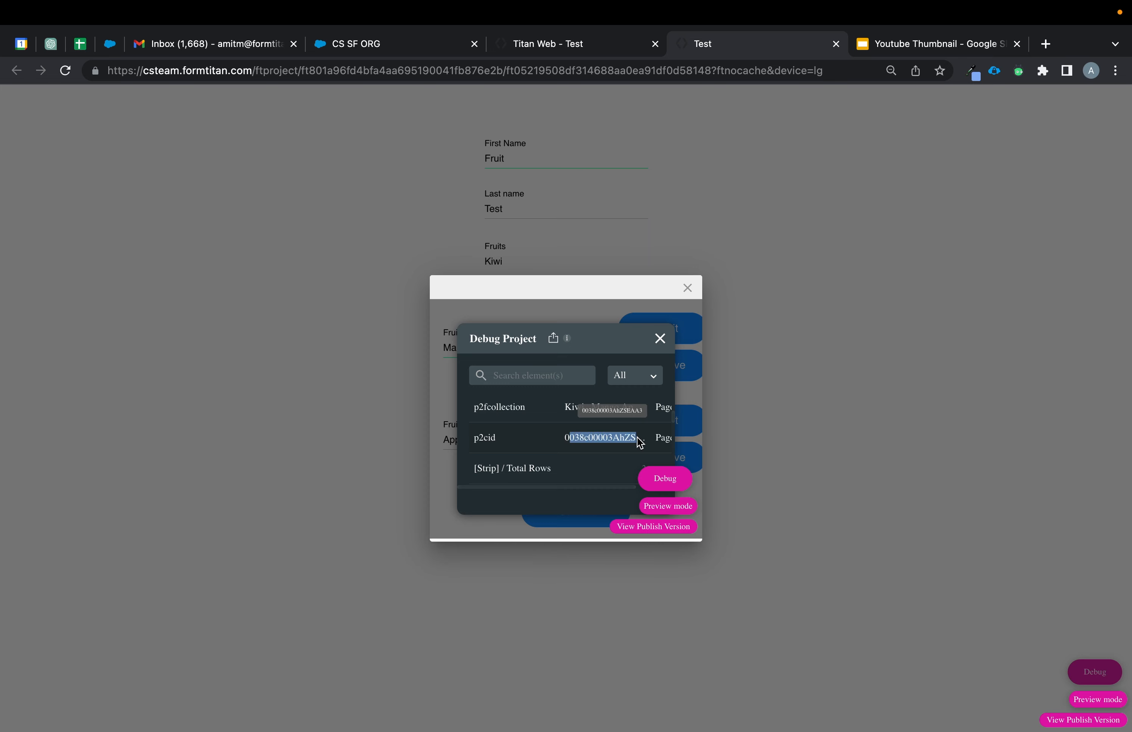
{"action": "left_click", "coordinate": [660, 339]}
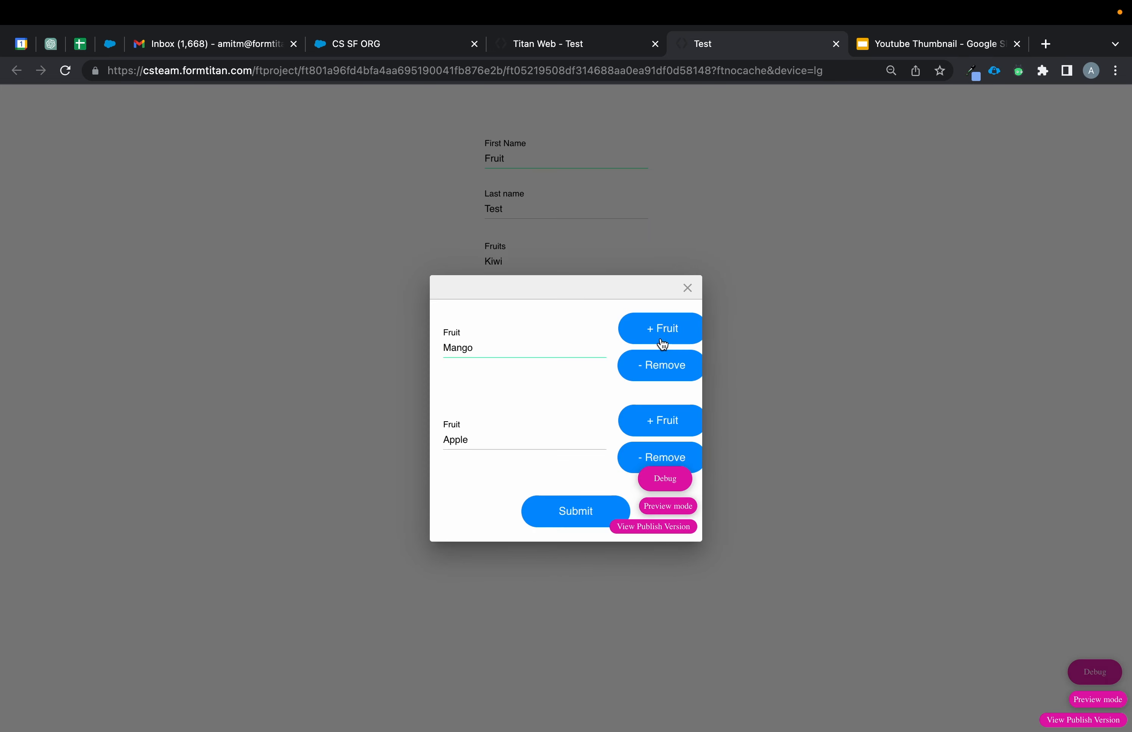
Submit the fruits modal and check the Fruits field on the Home form
{"action": "left_click", "coordinate": [576, 510]}
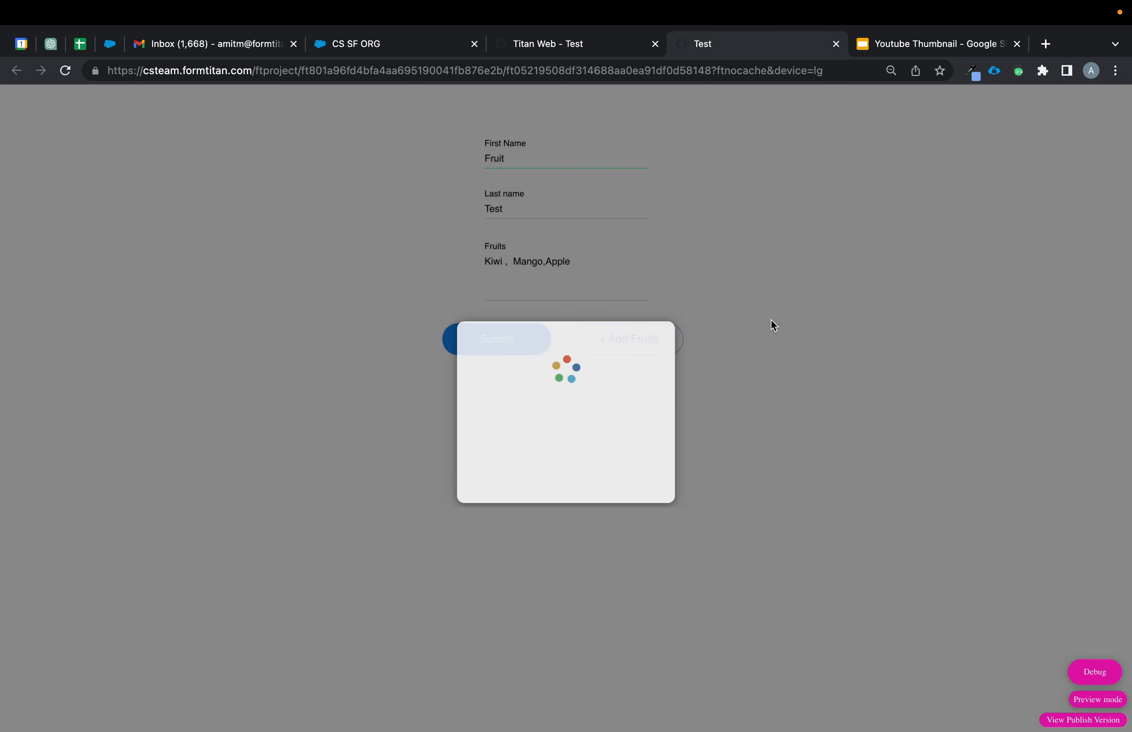
{"action": "left_click", "coordinate": [512, 260]}
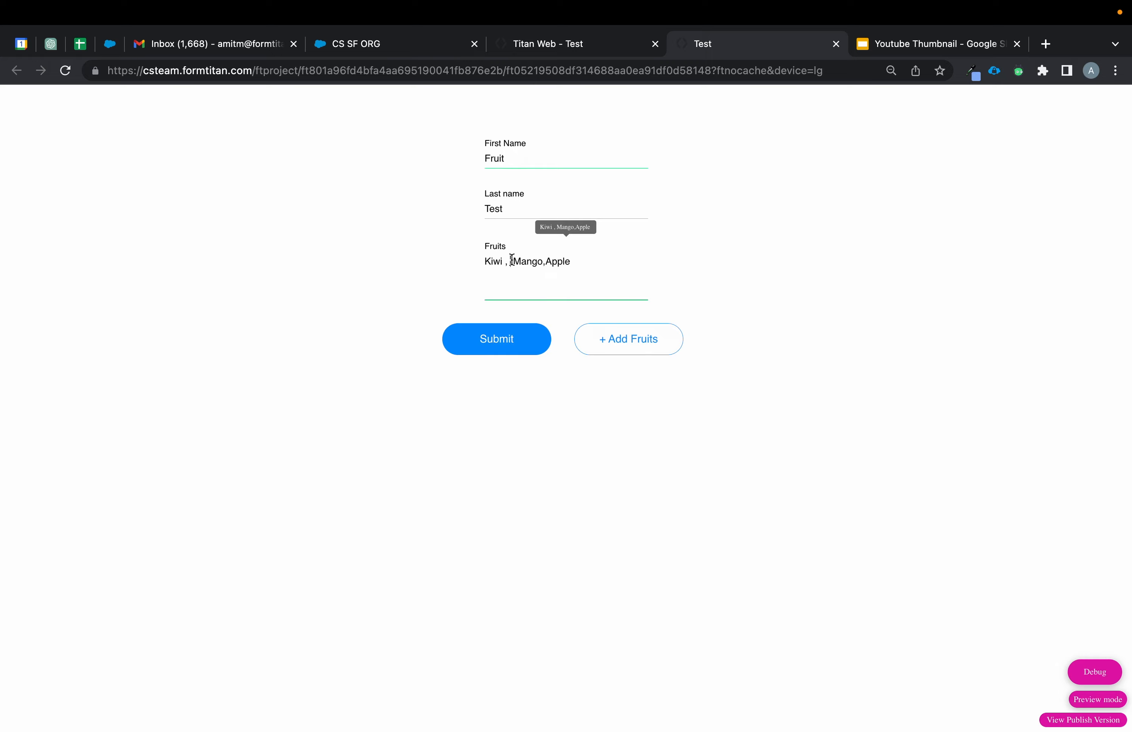
{"action": "left_click_drag", "start_coordinate": [511, 260], "coordinate": [566, 263]}
{"action": "left_click", "coordinate": [644, 266]}
Open the Home form's debug data and compare the p1refresh variable with p1cid
{"action": "left_click", "coordinate": [1095, 671]}
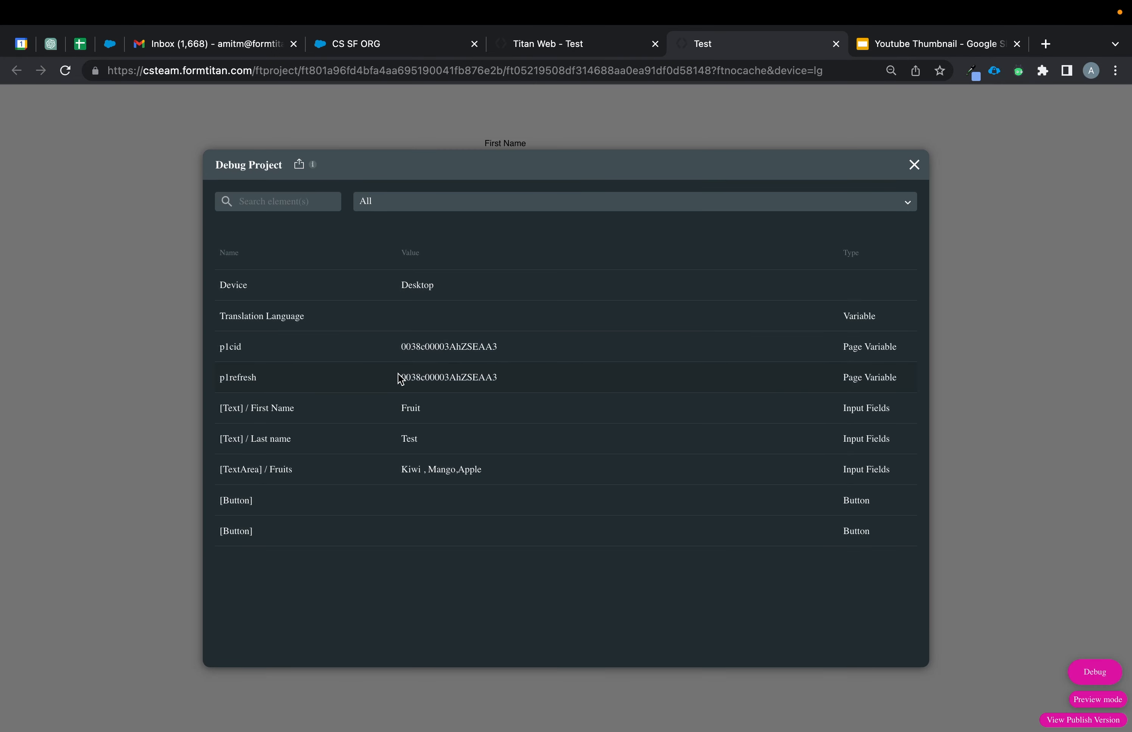
{"action": "left_click_drag", "start_coordinate": [398, 377], "coordinate": [502, 379]}
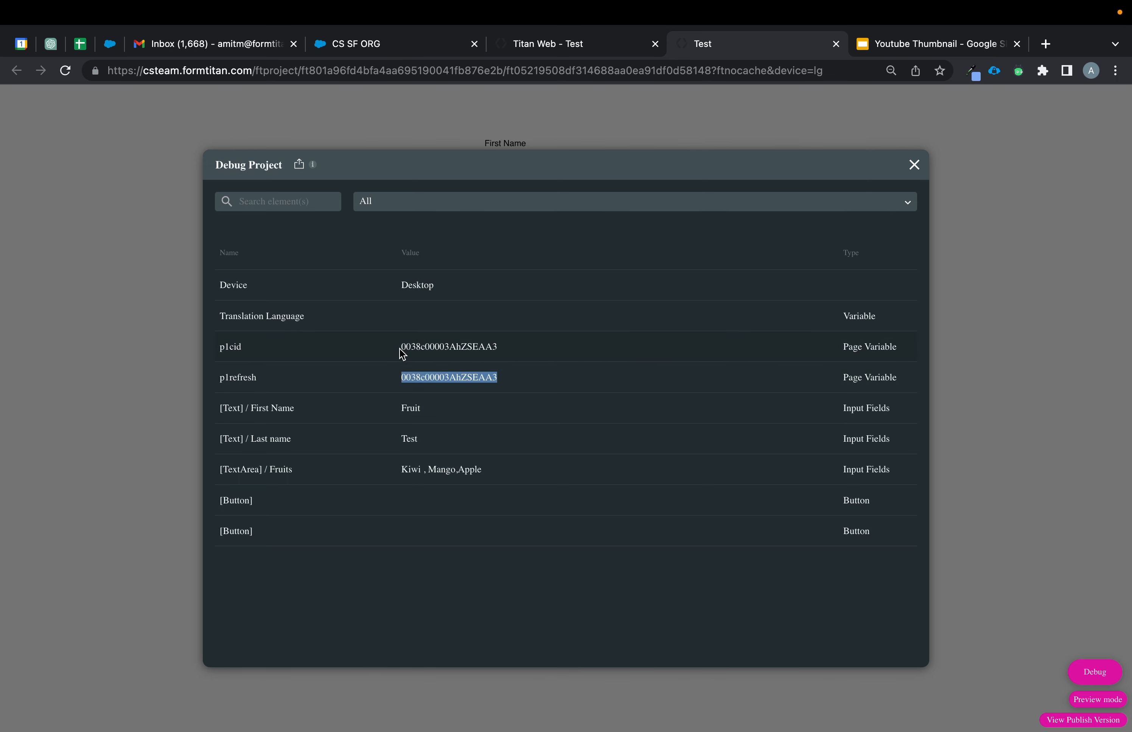
{"action": "left_click", "coordinate": [448, 381]}
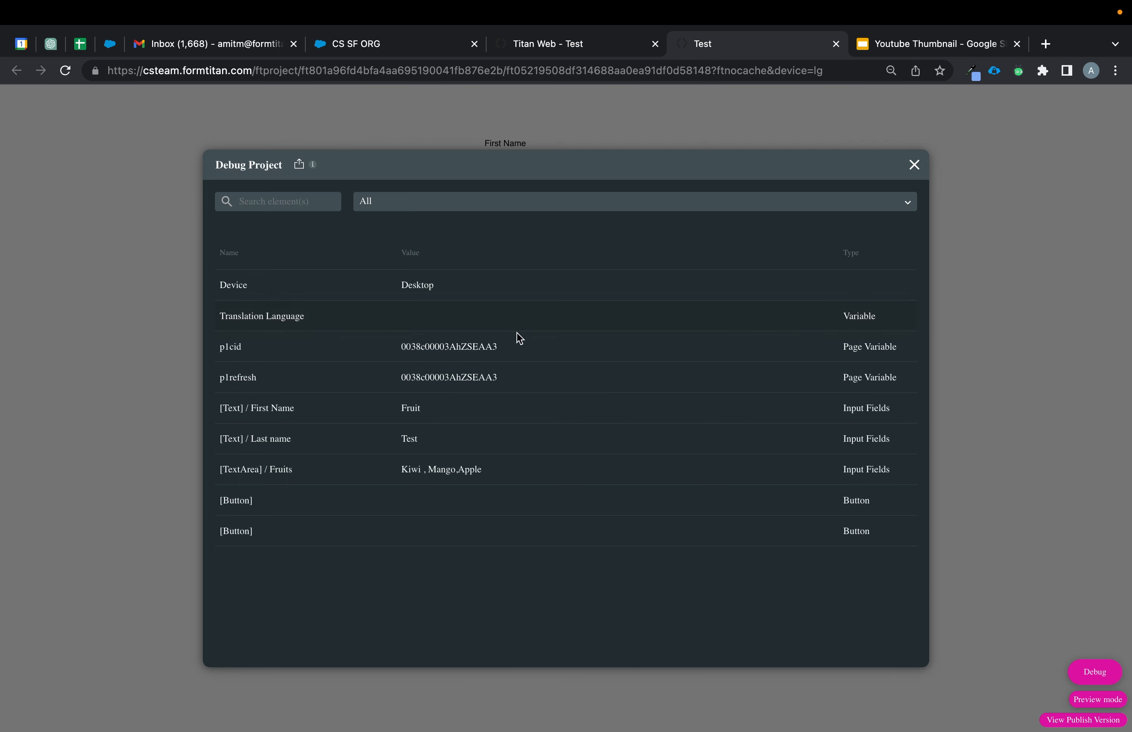
Highlight the p1refresh value in the debug data, close the data and return to the Titan Web editor
{"action": "left_click_drag", "start_coordinate": [402, 380], "coordinate": [516, 386]}
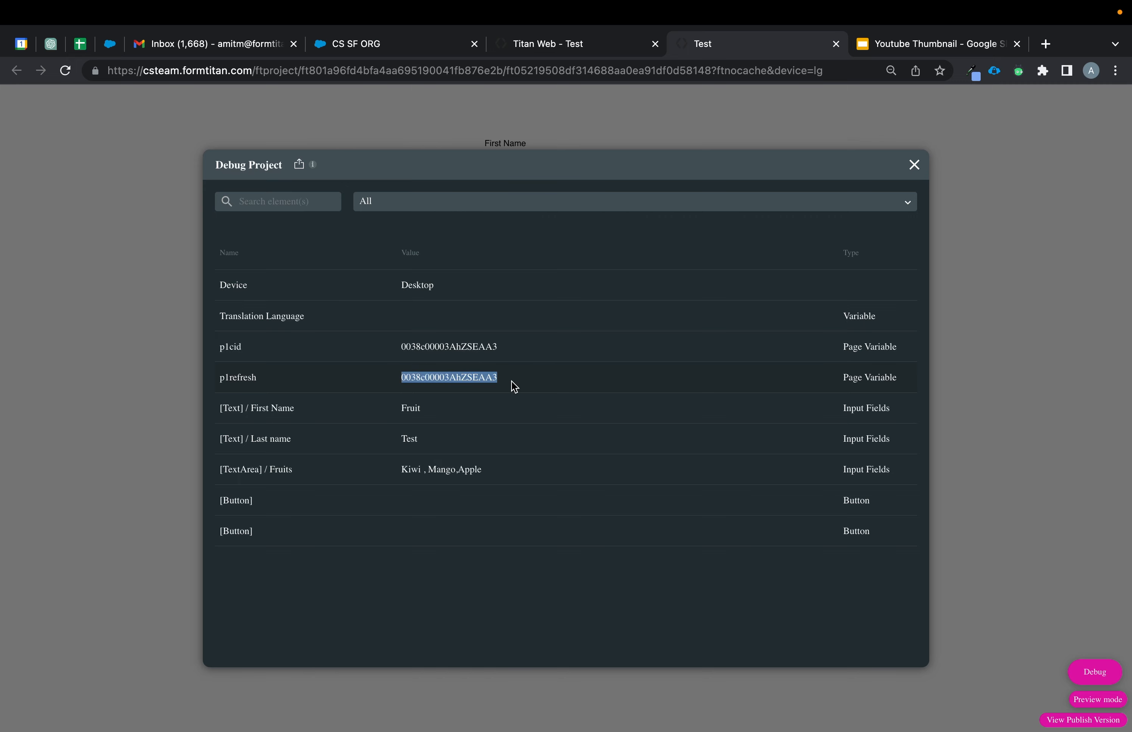
{"action": "left_click", "coordinate": [913, 165]}
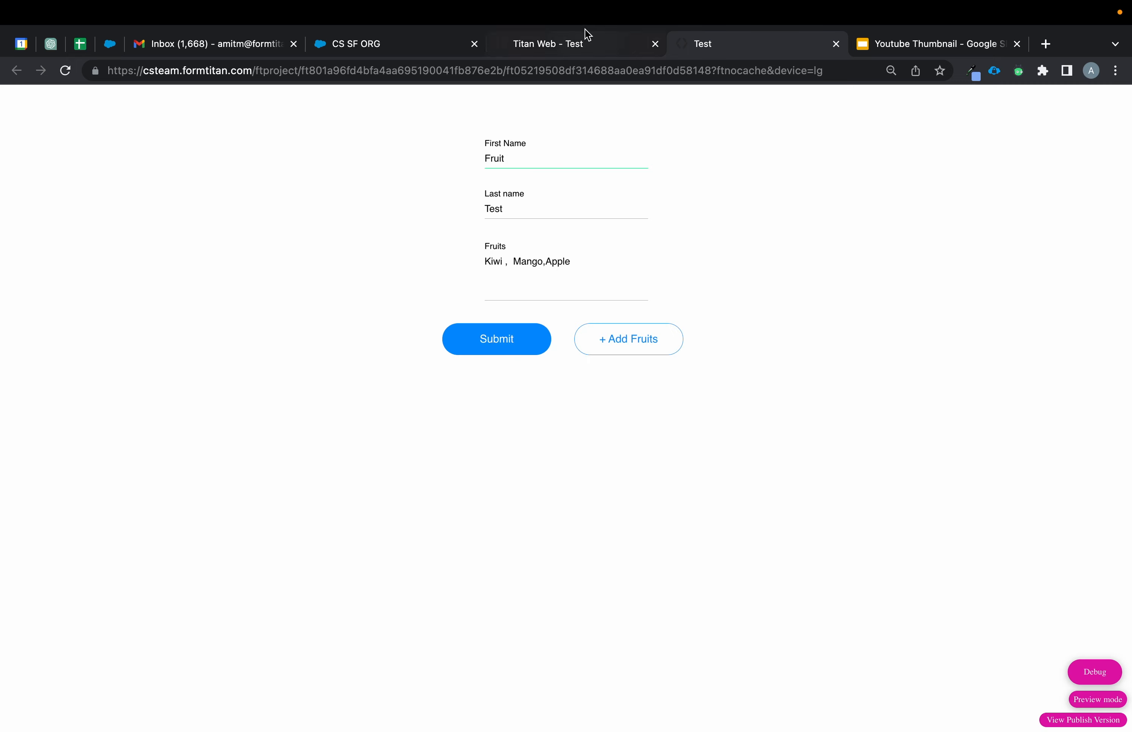
{"action": "left_click", "coordinate": [575, 44]}
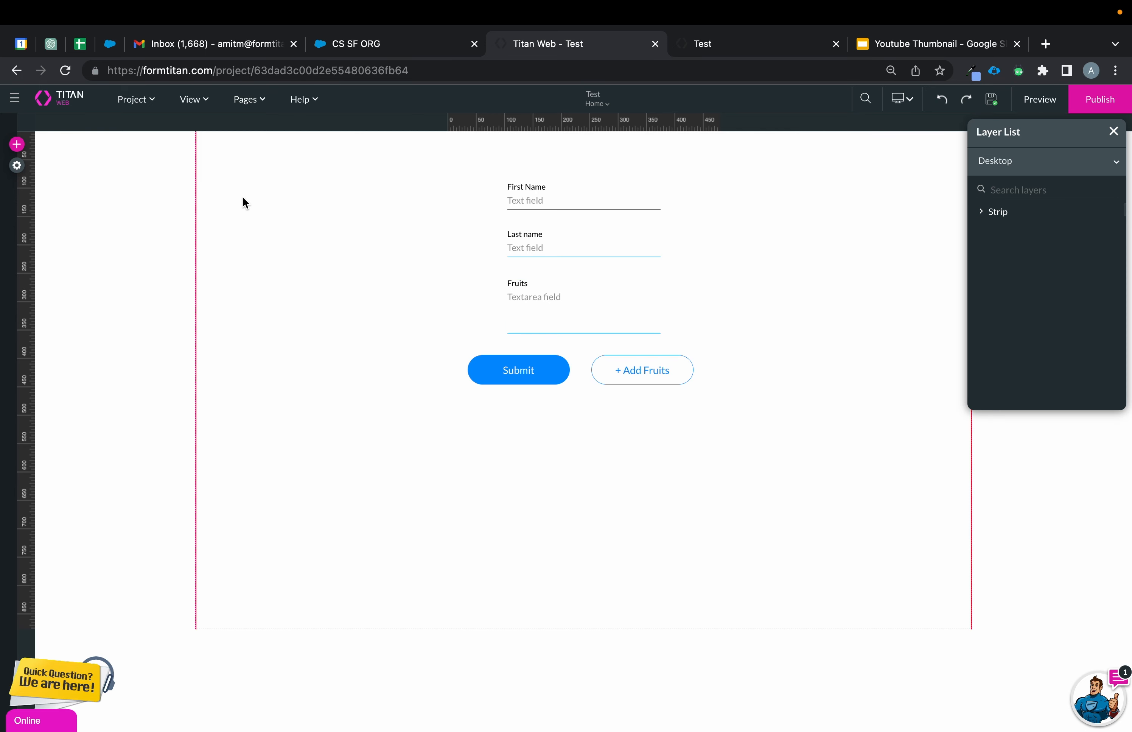
In the on-click flow of Page 2's Submit button, disable Set Parent Parameters in the pageActions node's Close Modal settings
{"action": "left_click", "coordinate": [251, 100]}
{"action": "left_click", "coordinate": [281, 154]}
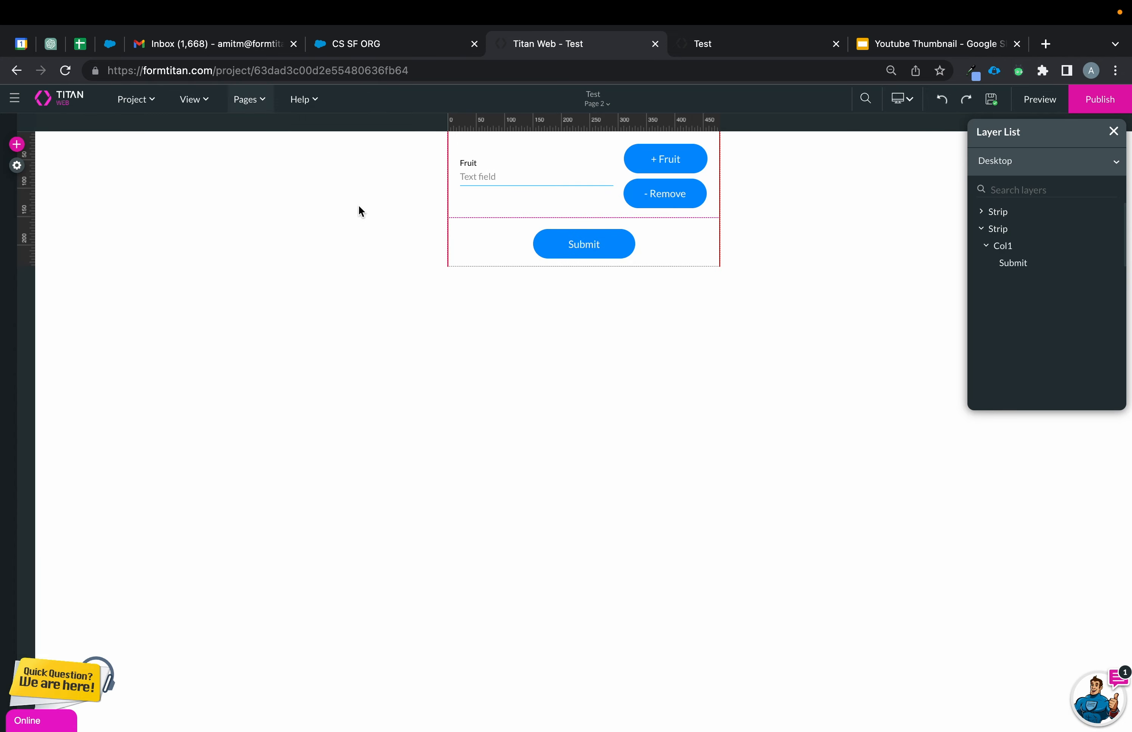
{"action": "left_click", "coordinate": [633, 252]}
{"action": "left_click", "coordinate": [502, 285]}
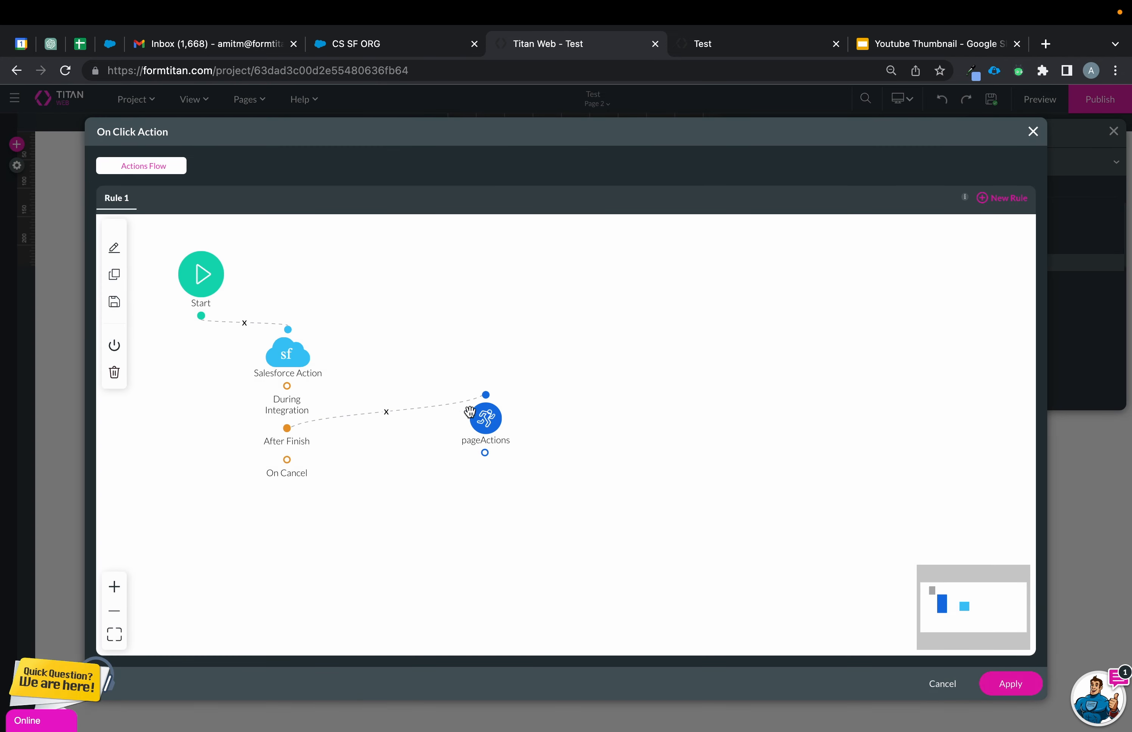
{"action": "double_click", "coordinate": [483, 416]}
{"action": "left_click", "coordinate": [330, 296]}
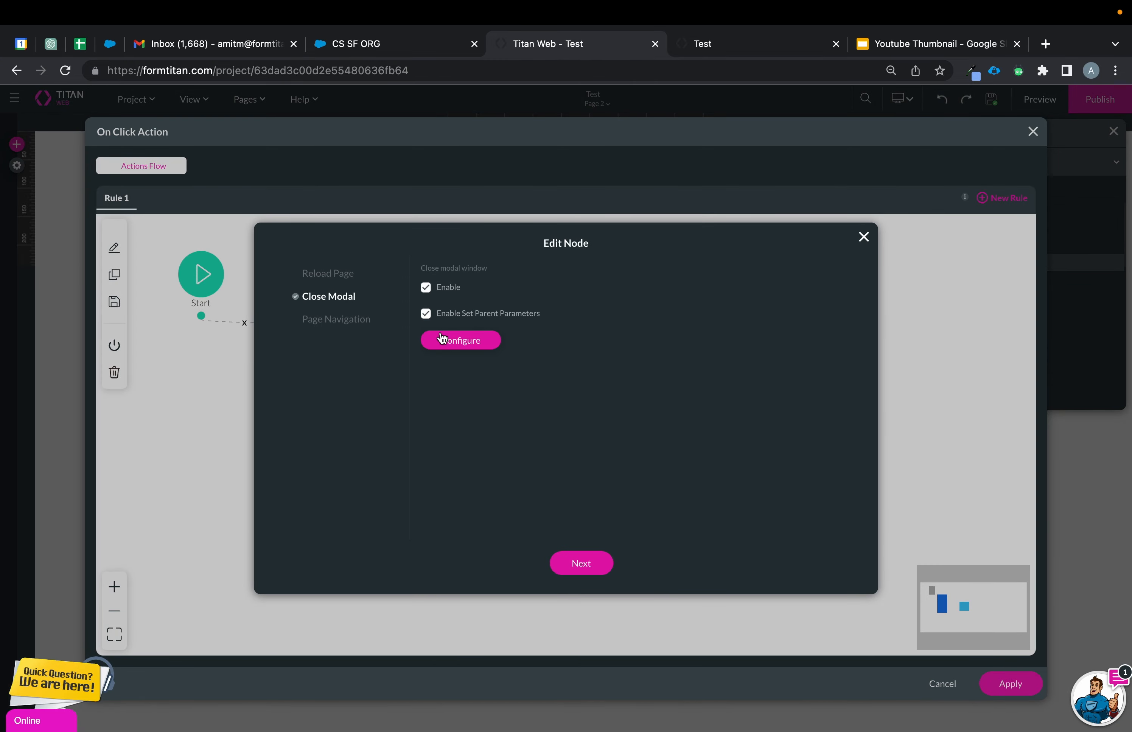
{"action": "left_click", "coordinate": [426, 312]}
{"action": "left_click", "coordinate": [567, 565]}
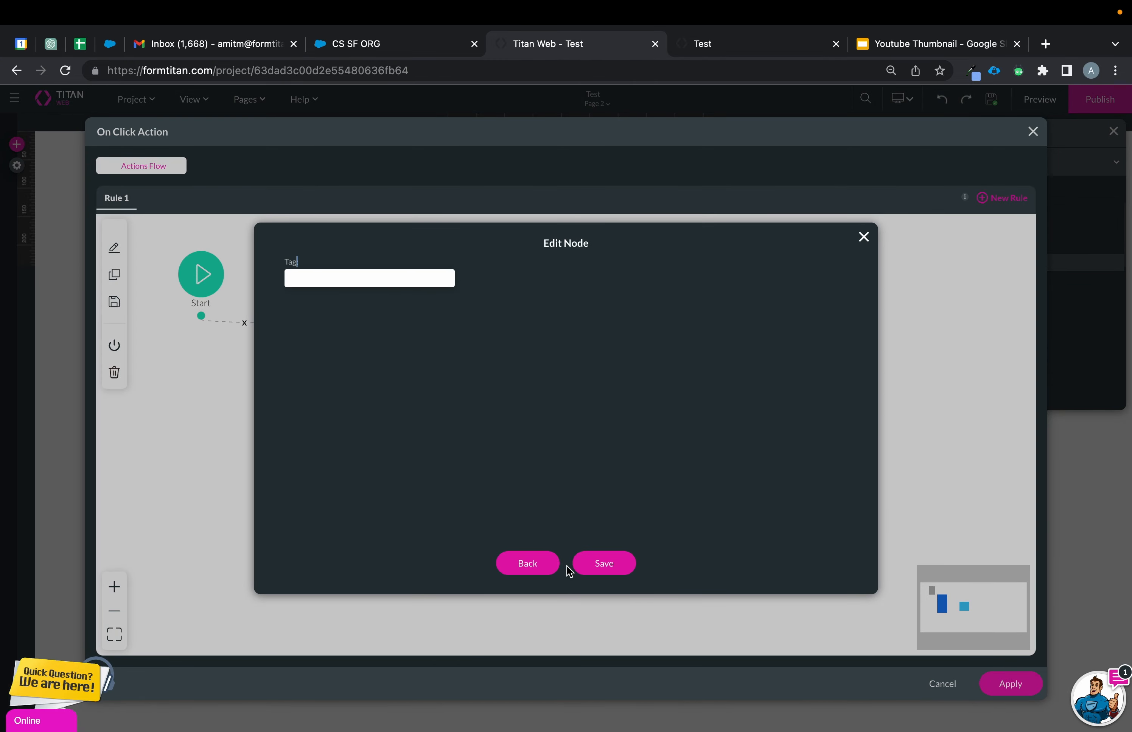
{"action": "left_click", "coordinate": [604, 564]}
Move the pageActions node closer to the first Salesforce Action, add a #1 Contact (get) Salesforce Action after pageActions, and apply the flow
{"action": "mouse_move", "coordinate": [490, 427]}
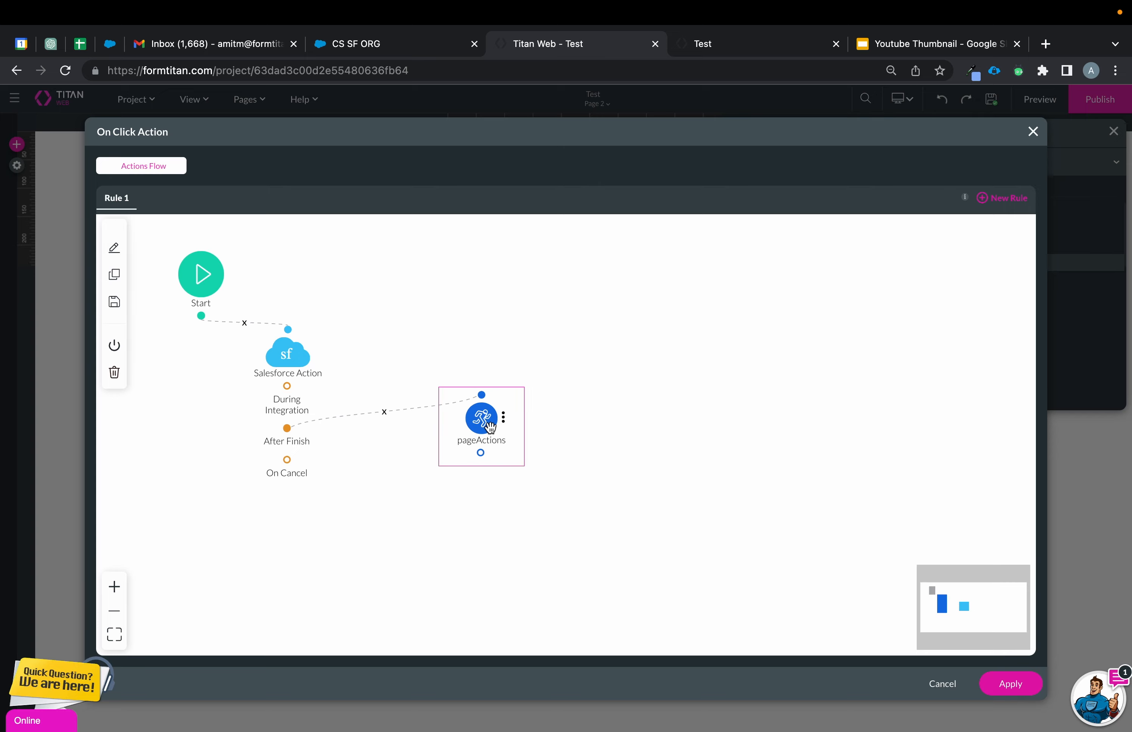
{"action": "left_click_drag", "start_coordinate": [490, 426], "coordinate": [452, 428]}
{"action": "left_click", "coordinate": [466, 418]}
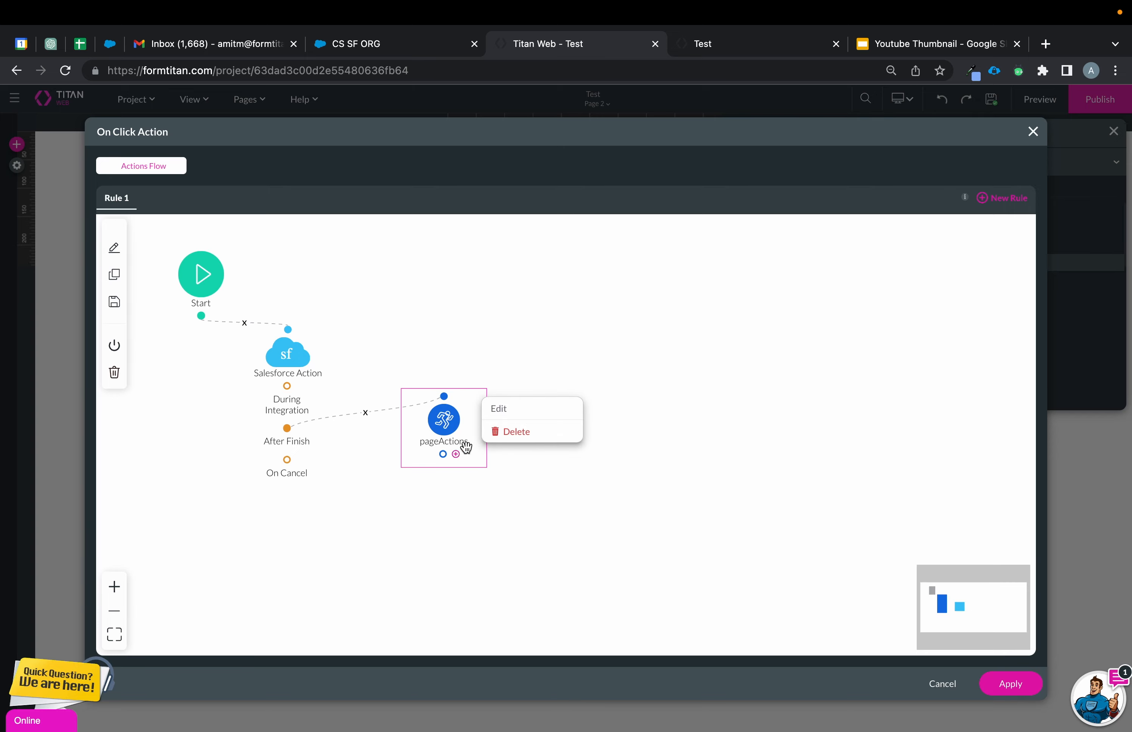
{"action": "left_click", "coordinate": [454, 454]}
{"action": "left_click", "coordinate": [445, 371]}
{"action": "left_click", "coordinate": [588, 562]}
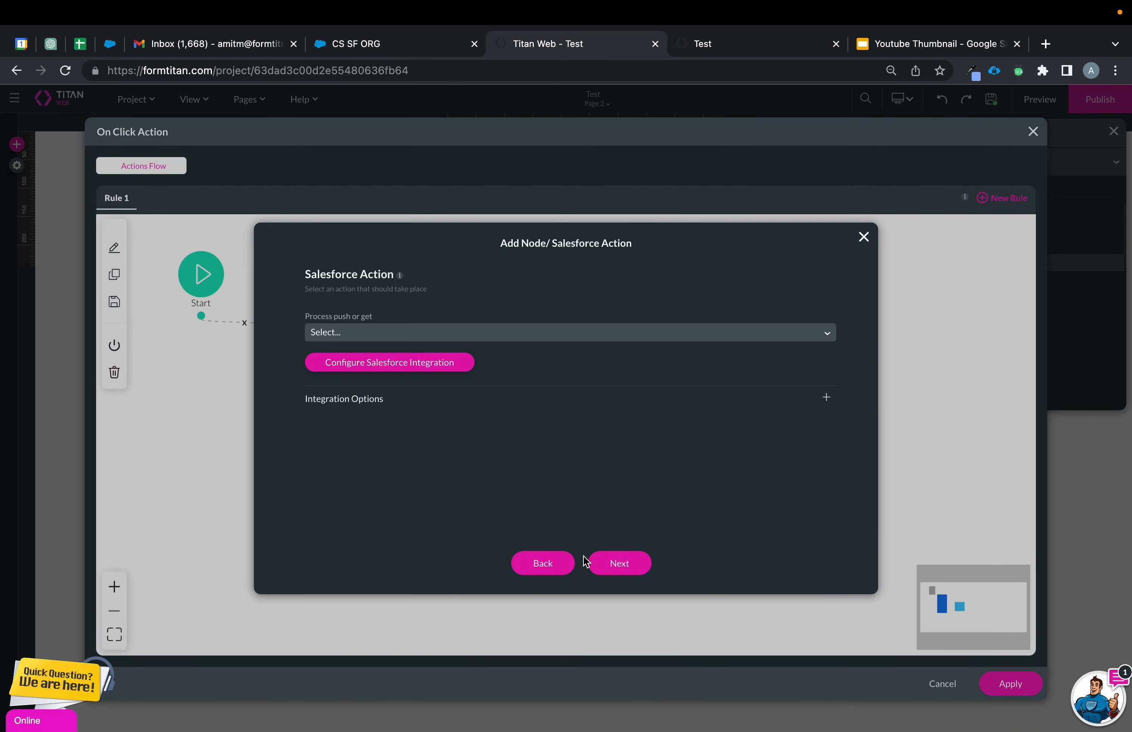
{"action": "left_click", "coordinate": [428, 331]}
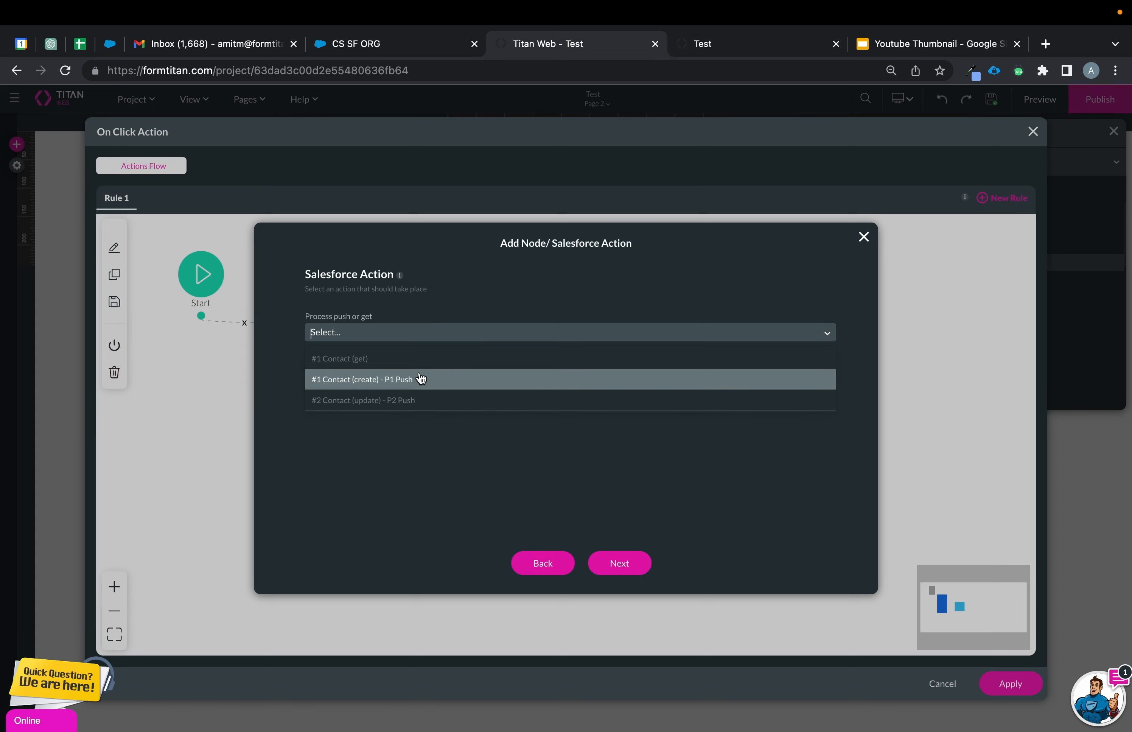
{"action": "left_click", "coordinate": [412, 361]}
{"action": "left_click", "coordinate": [620, 563]}
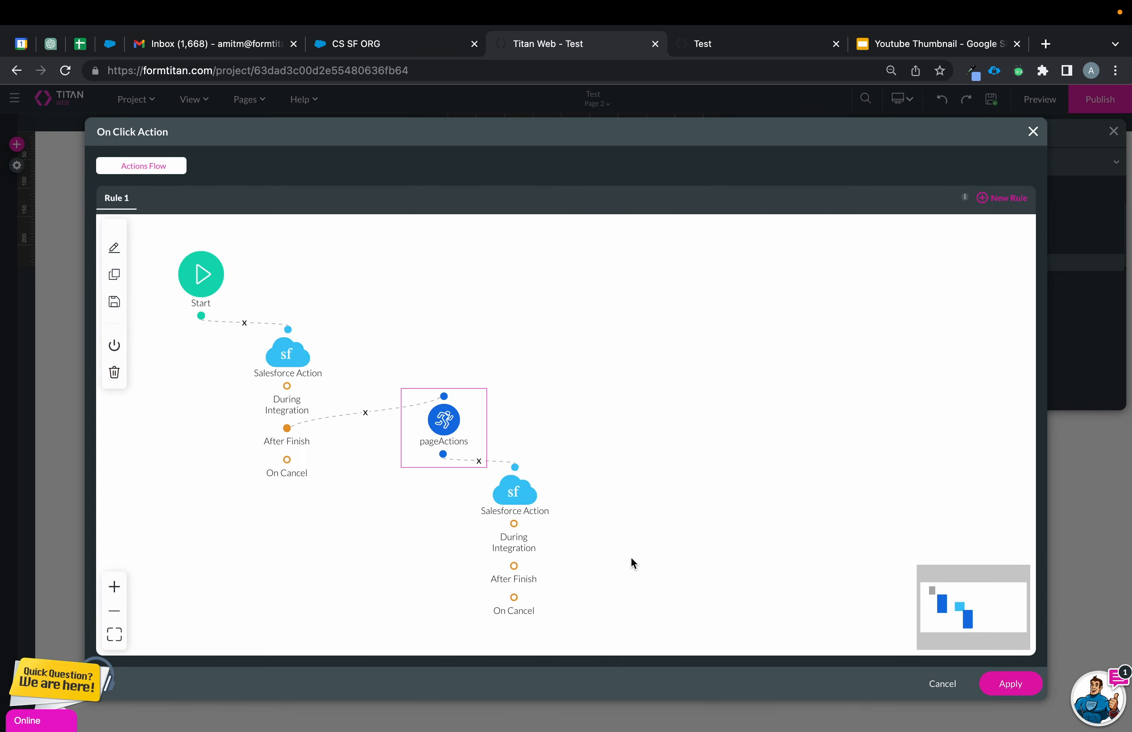
{"action": "left_click", "coordinate": [995, 676]}
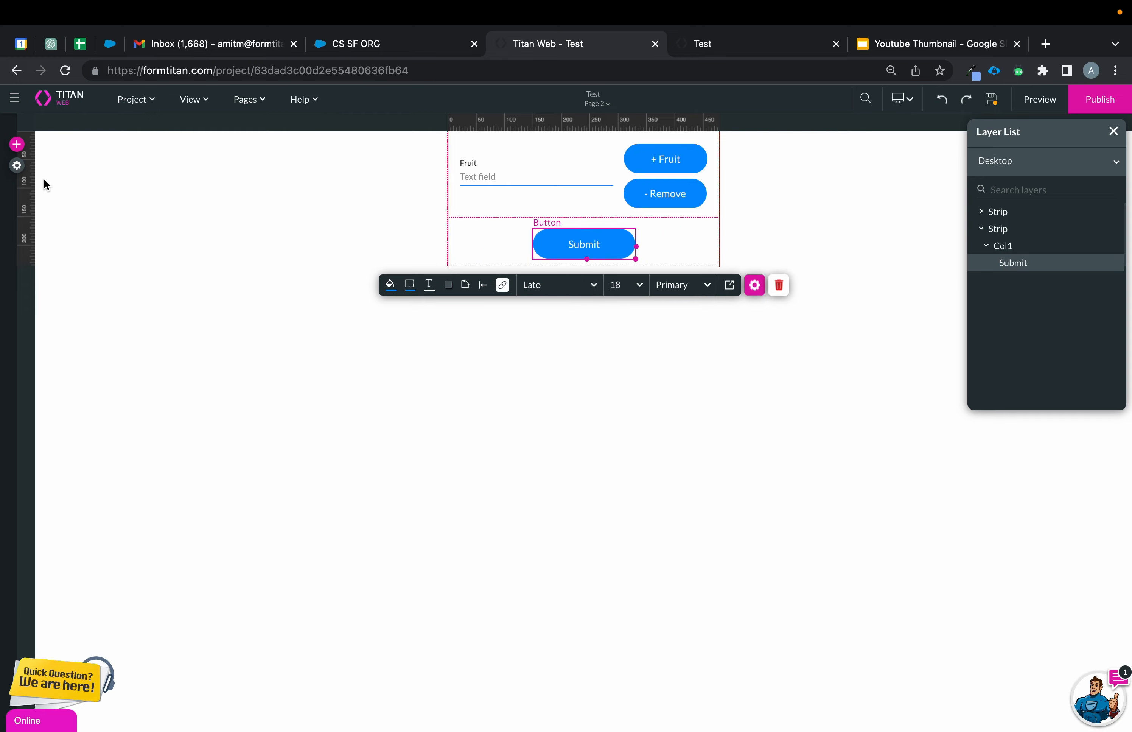
In the project's Salesforce get mapping, set the condition to Contact ID equals [PV / Home / p1cid] and apply it
{"action": "left_click", "coordinate": [16, 165]}
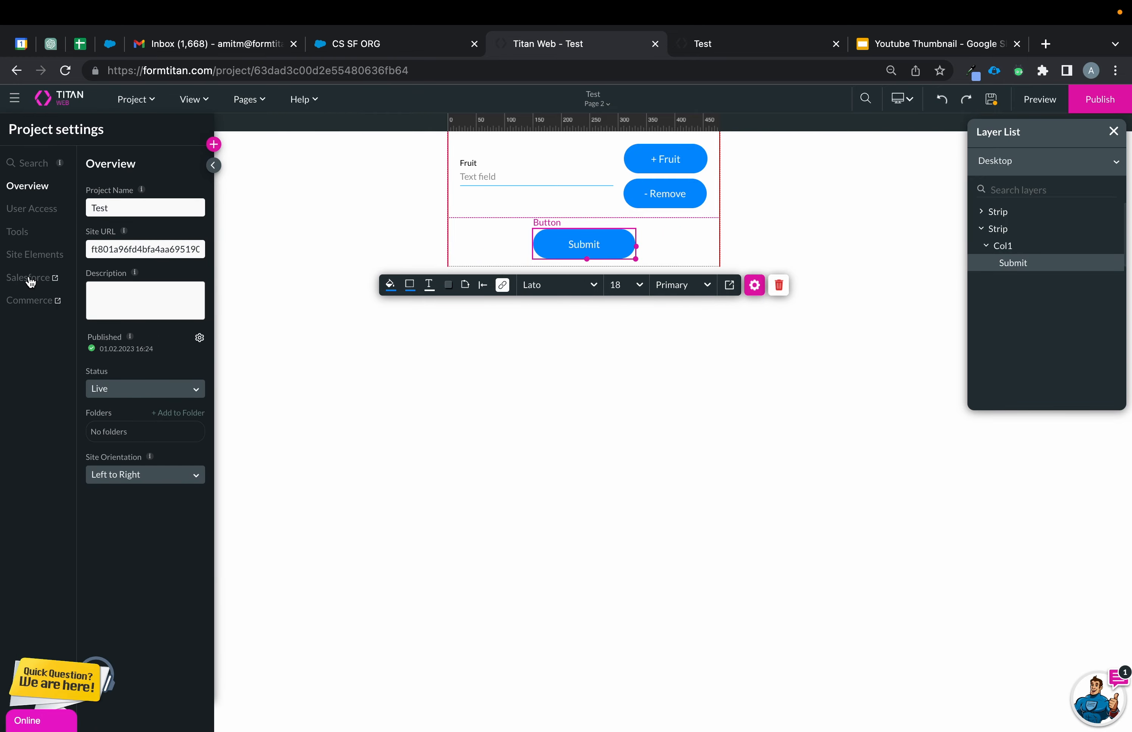
{"action": "left_click", "coordinate": [30, 278]}
{"action": "left_click", "coordinate": [801, 368]}
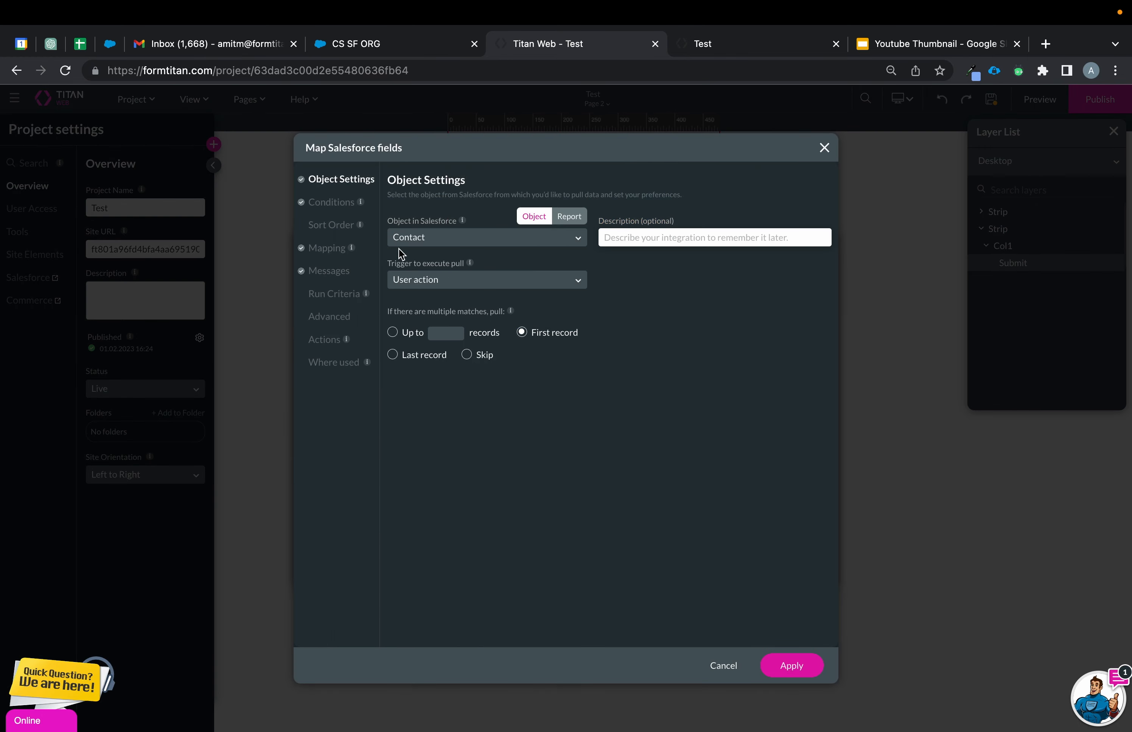
{"action": "left_click", "coordinate": [316, 207]}
{"action": "left_click", "coordinate": [703, 246]}
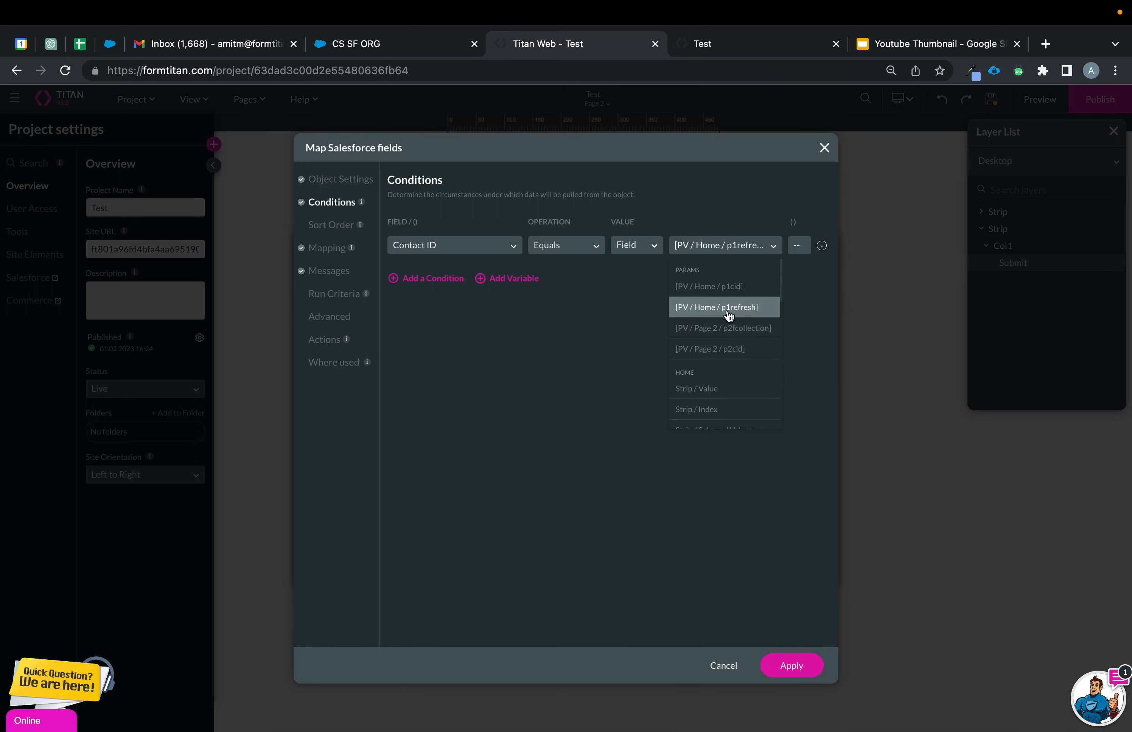
{"action": "left_click", "coordinate": [744, 295]}
{"action": "left_click", "coordinate": [791, 665]}
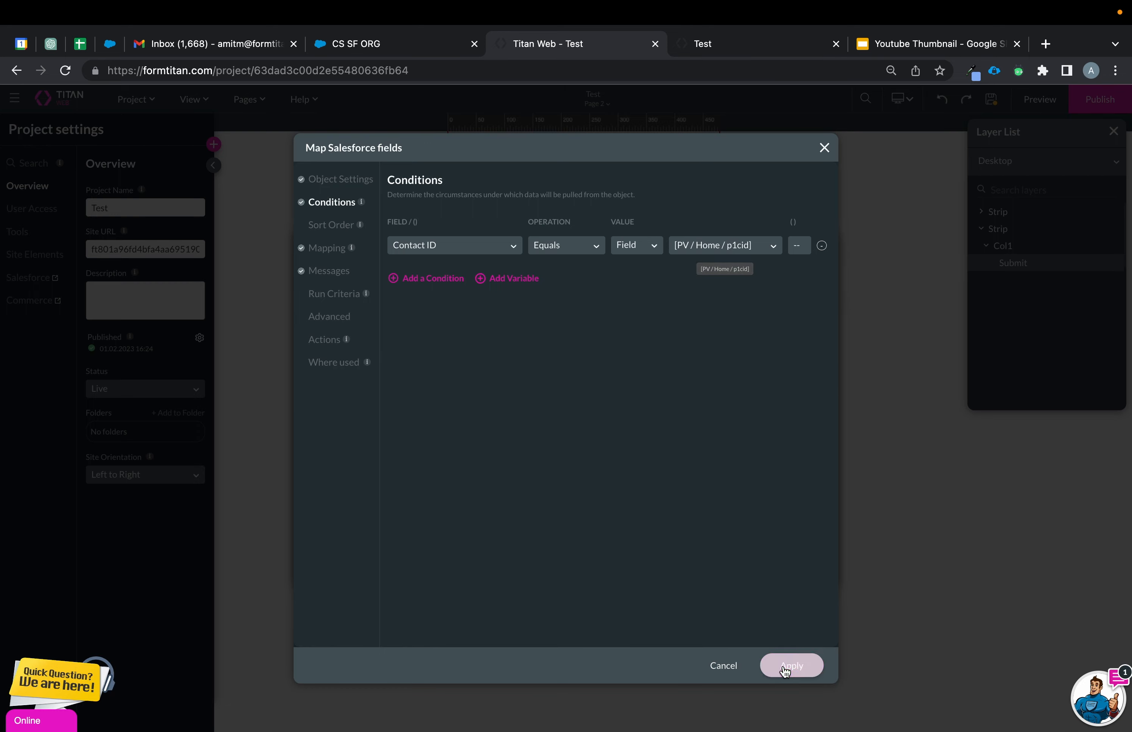
{"action": "left_click", "coordinate": [794, 573]}
Publish the project, launch the published site and close the old form preview
{"action": "left_click", "coordinate": [1096, 101]}
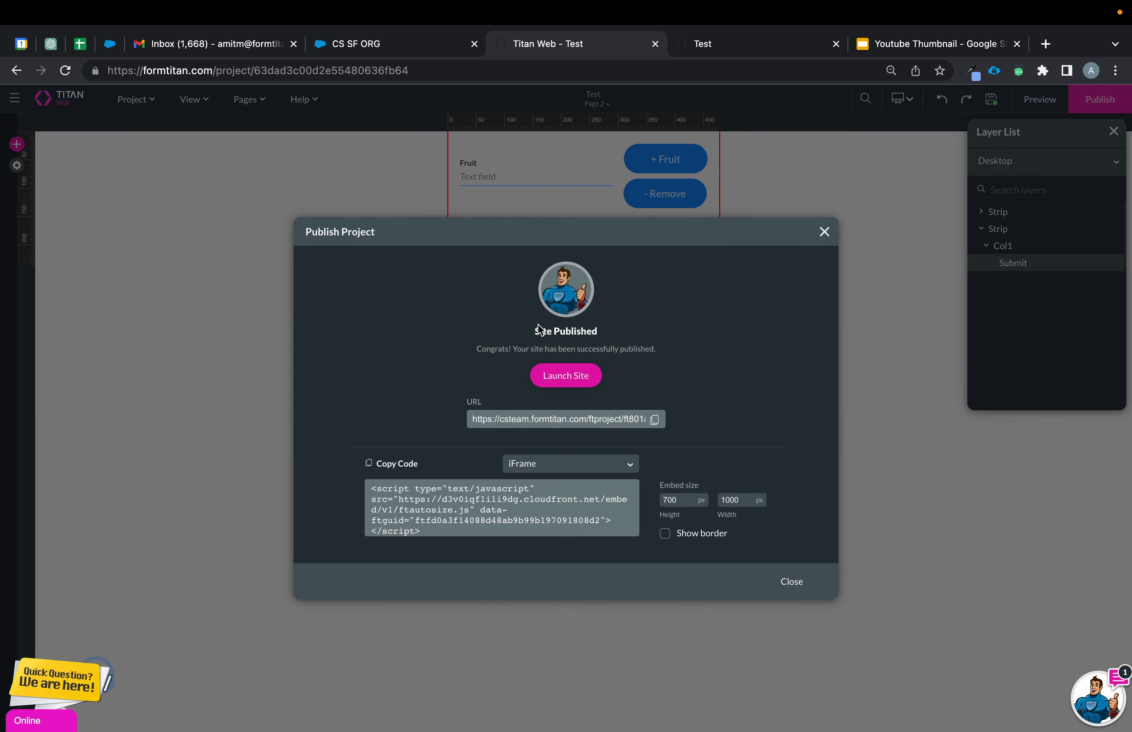
{"action": "left_click", "coordinate": [568, 380]}
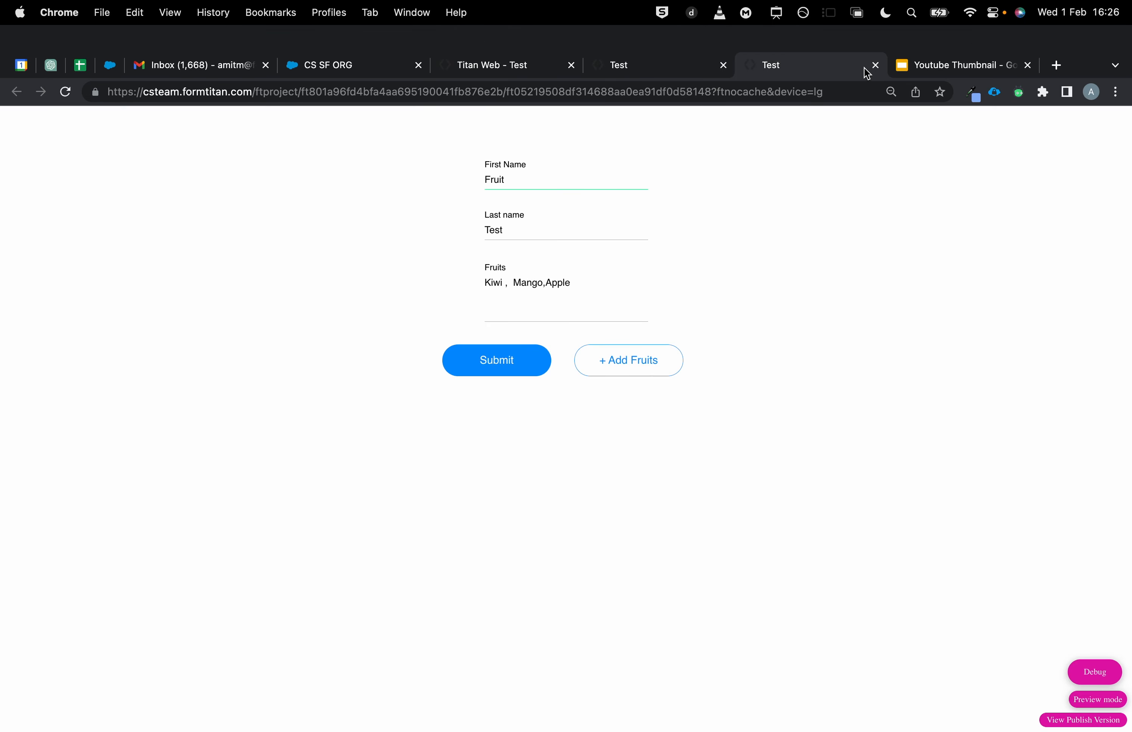
{"action": "left_click", "coordinate": [875, 65]}
{"action": "left_click", "coordinate": [638, 64]}
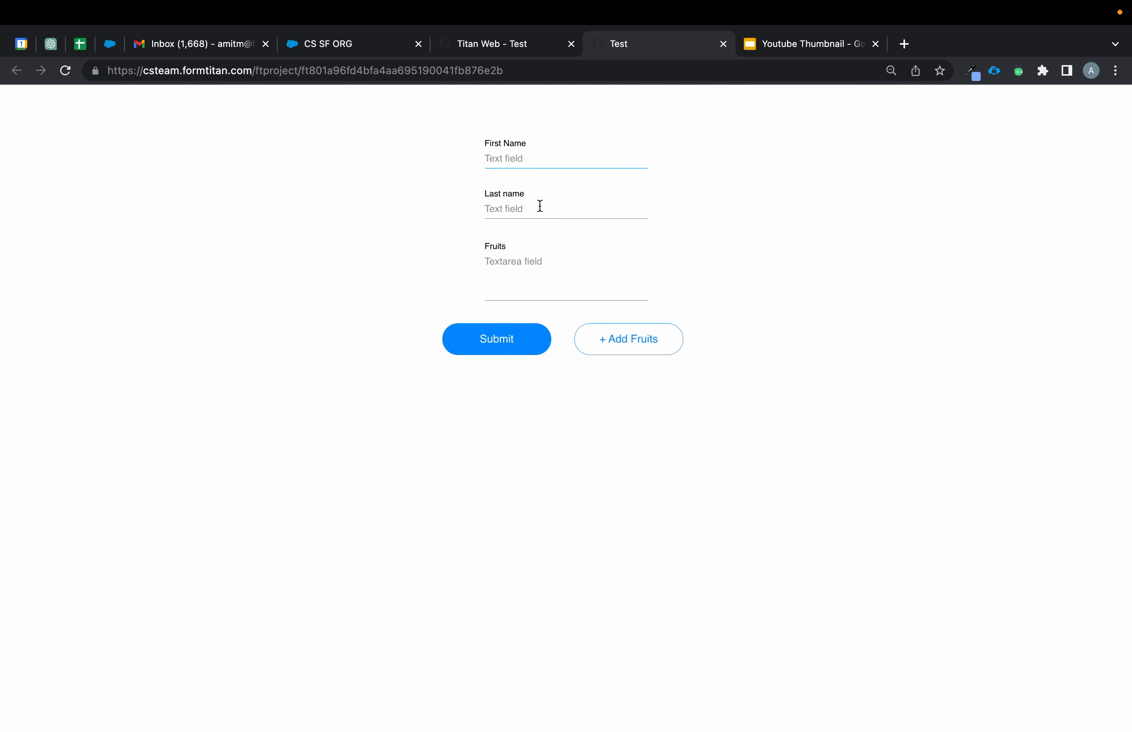
Fill in the Home form with First Name Fruit and Last name Test 2, and move to the Fruits field
{"action": "left_click", "coordinate": [538, 157]}
{"action": "type", "text": "Fruit"}
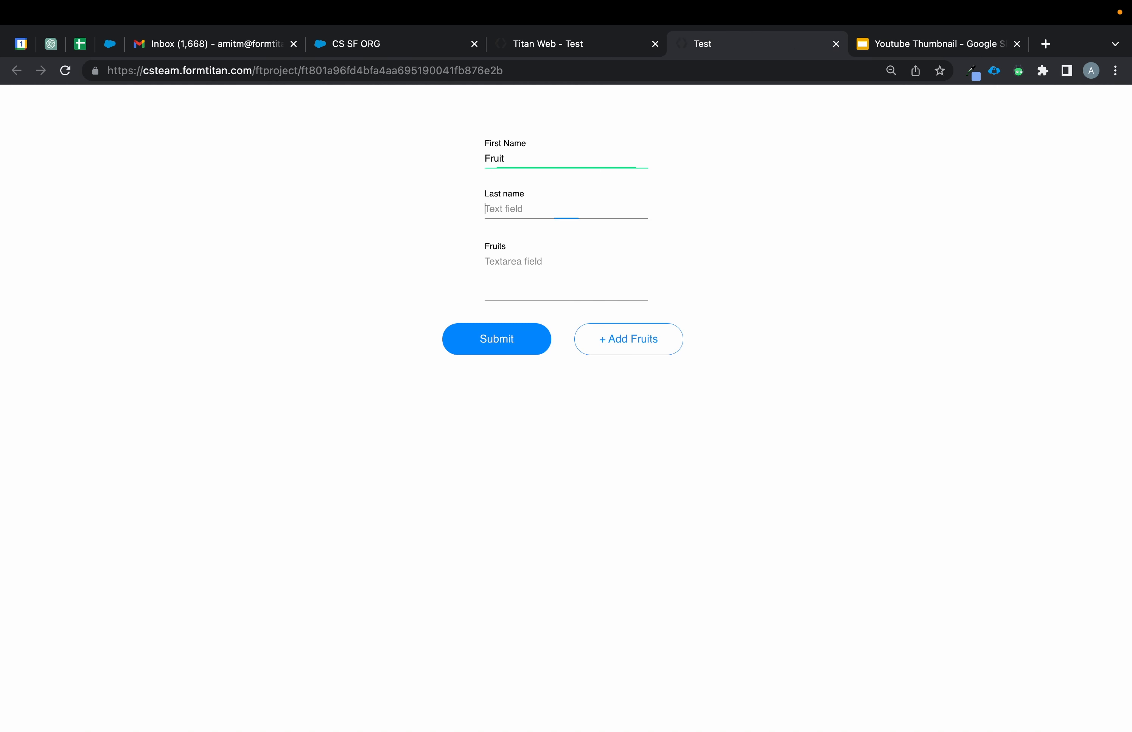
{"action": "type", "text": "Tet"}
{"action": "left_click", "coordinate": [528, 286]}
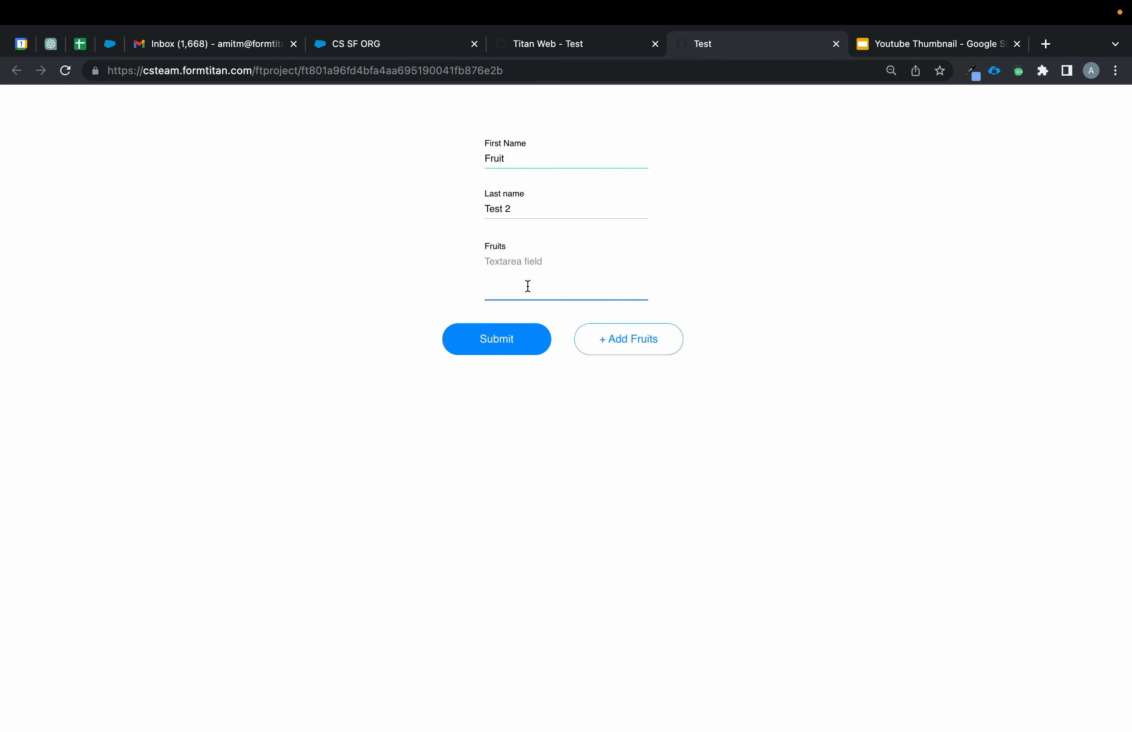